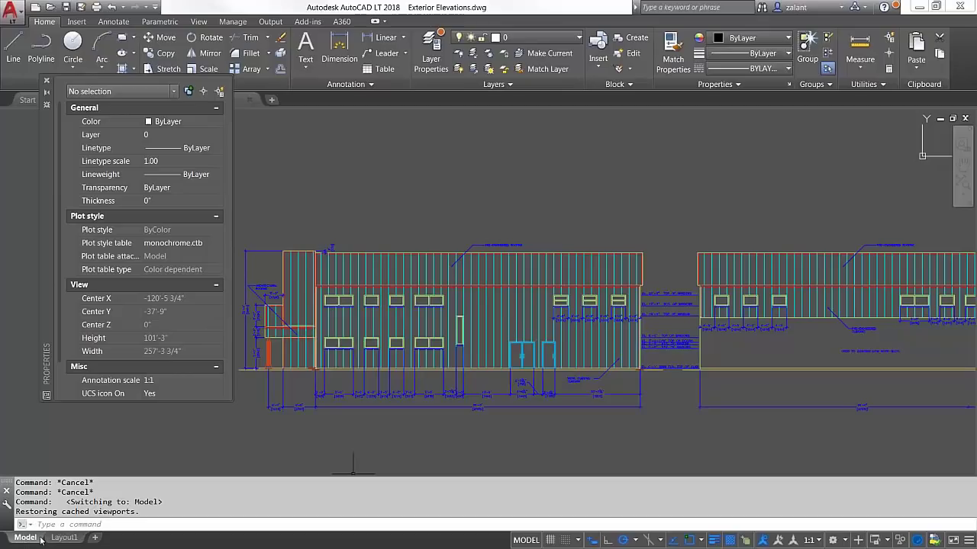
Open Layout1 and activate model space inside its viewport.
{"action": "mouse_move", "coordinate": [59, 541]}
{"action": "left_click", "coordinate": [64, 539]}
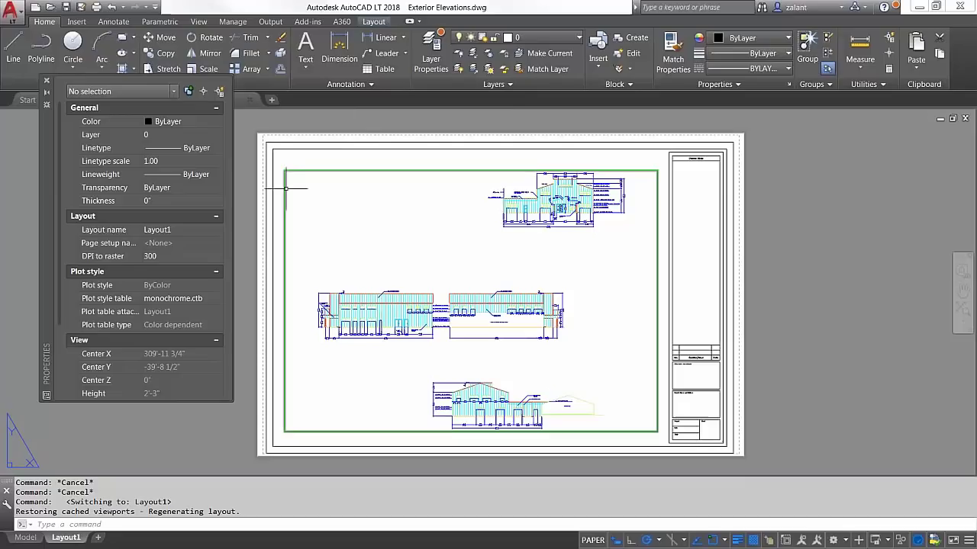
{"action": "mouse_move", "coordinate": [285, 188]}
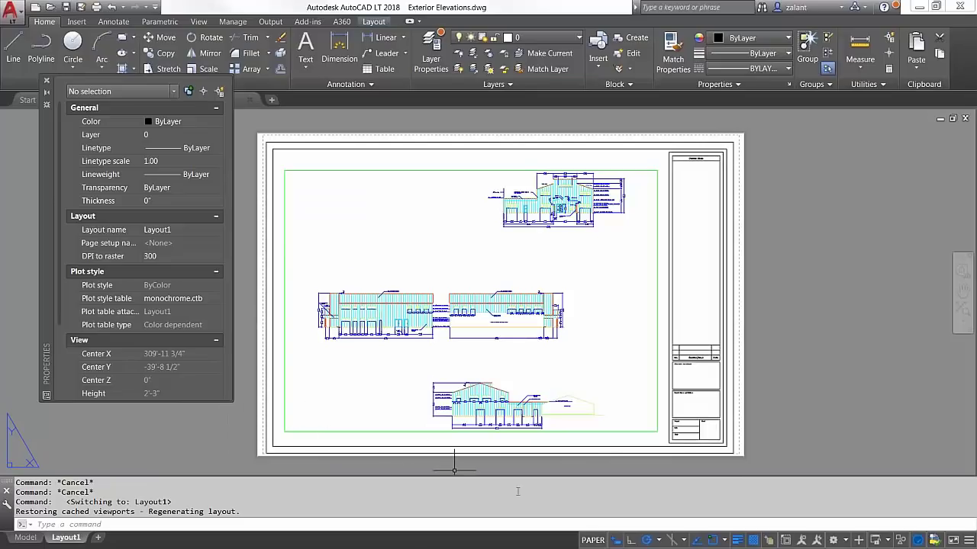
{"action": "left_click", "coordinate": [594, 541]}
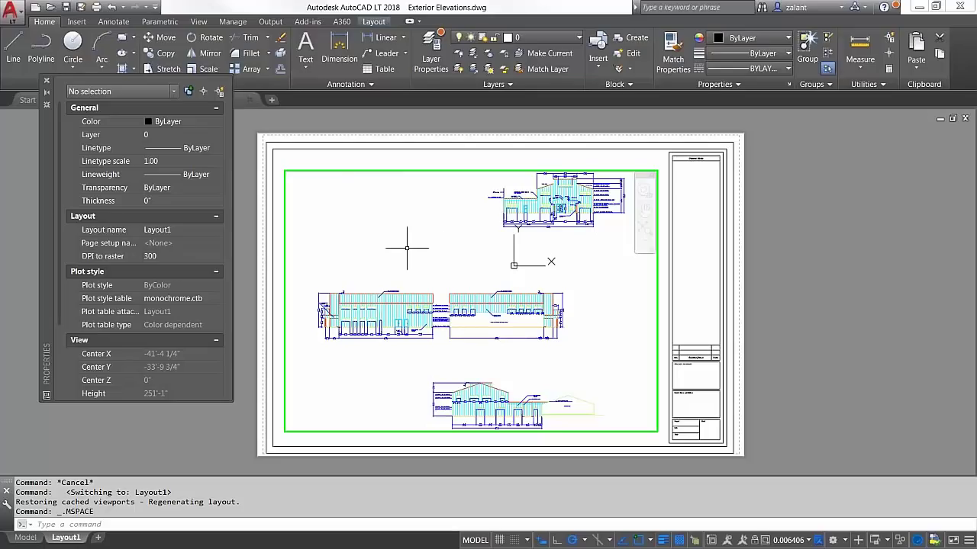
Compare the Model tab with Layout1, and switch the layout back to paper space.
{"action": "left_click", "coordinate": [27, 537]}
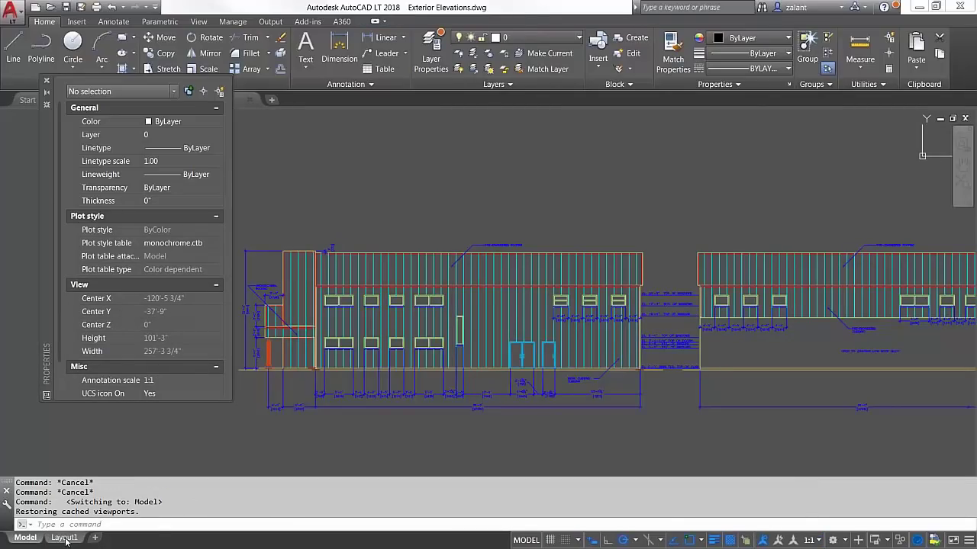
{"action": "left_click", "coordinate": [64, 538]}
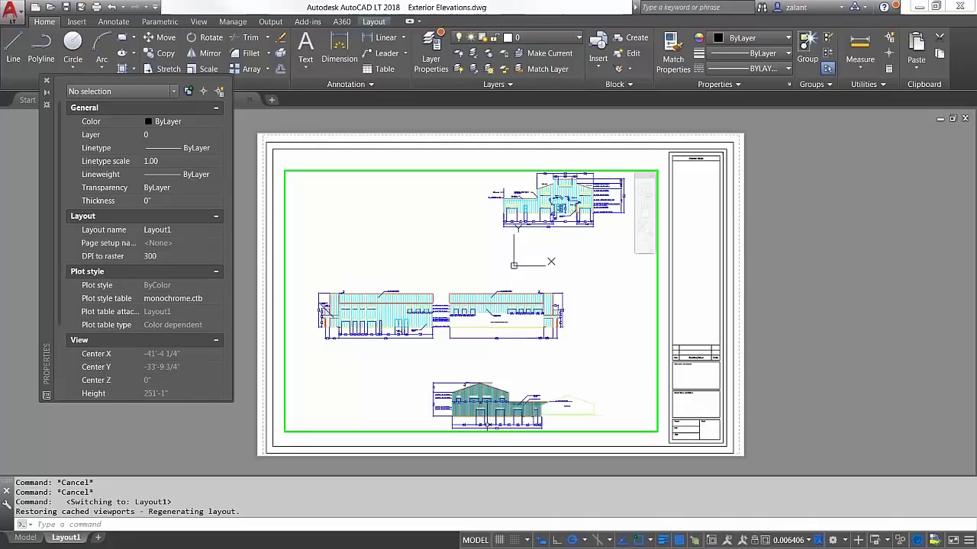
{"action": "left_click", "coordinate": [475, 542]}
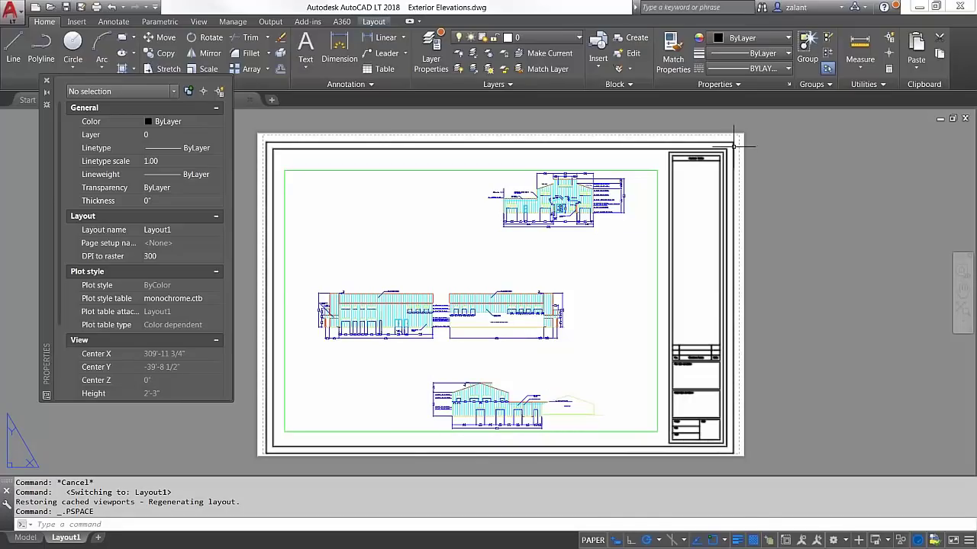
View all the exterior elevations together in the Model tab and return to Layout1.
{"action": "left_click", "coordinate": [25, 538]}
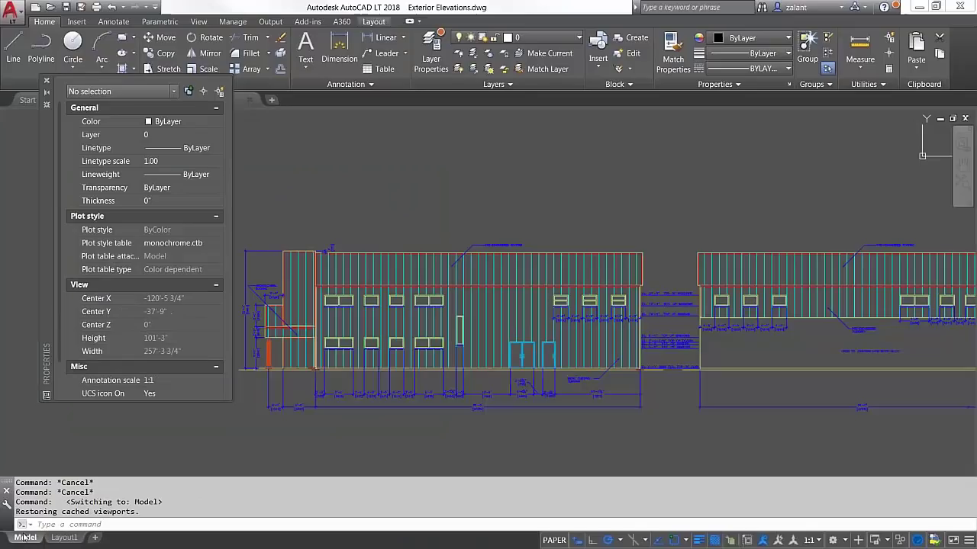
{"action": "scroll", "coordinate": [427, 365], "scroll_direction": "down", "scroll_amount": 6}
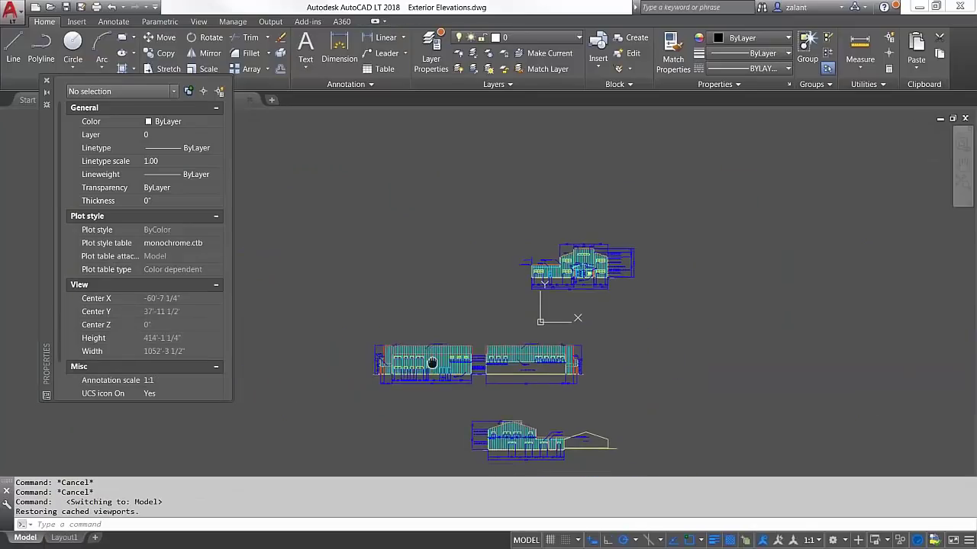
{"action": "scroll", "coordinate": [482, 432], "scroll_direction": "up", "scroll_amount": 2}
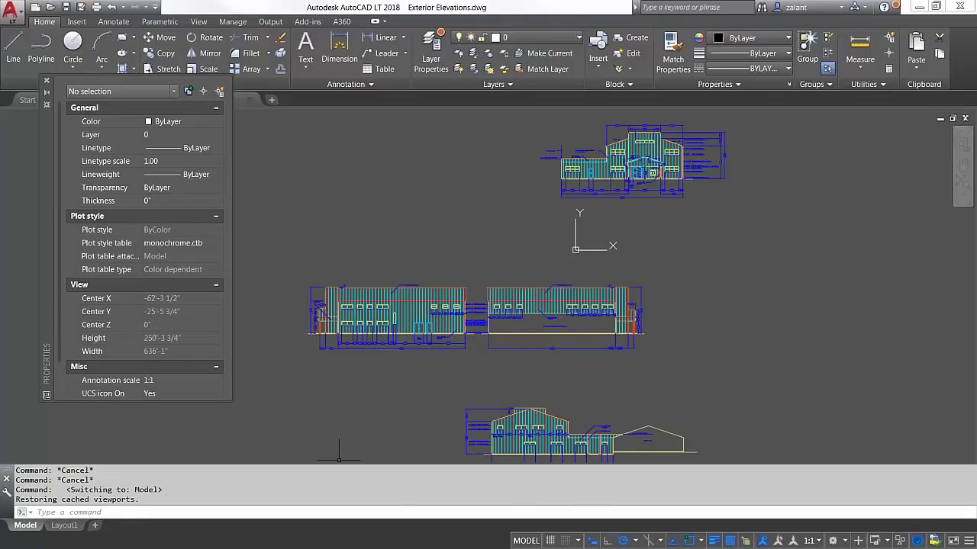
{"action": "left_click", "coordinate": [63, 527]}
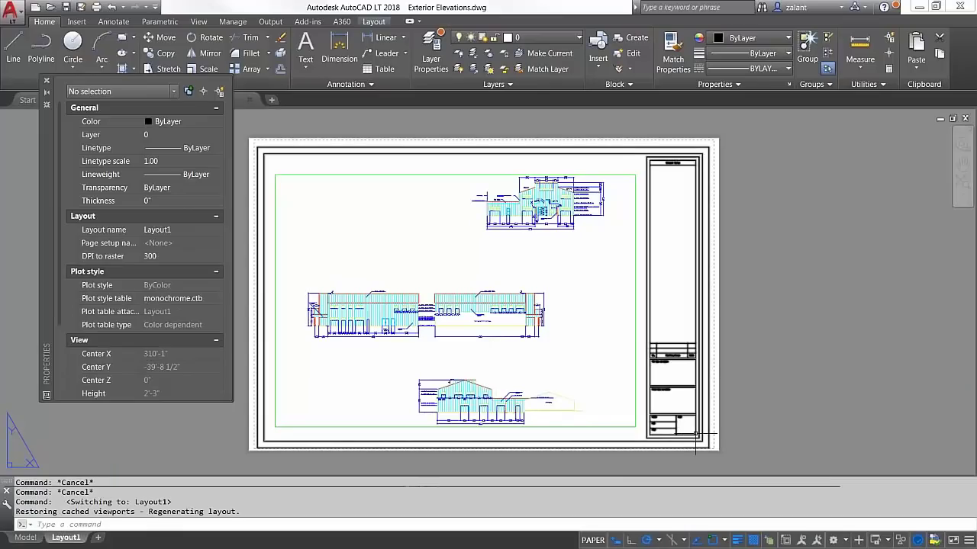
Select and release the title block on Layout1, and switch the viewport into model space and back to paper space.
{"action": "left_click", "coordinate": [695, 435]}
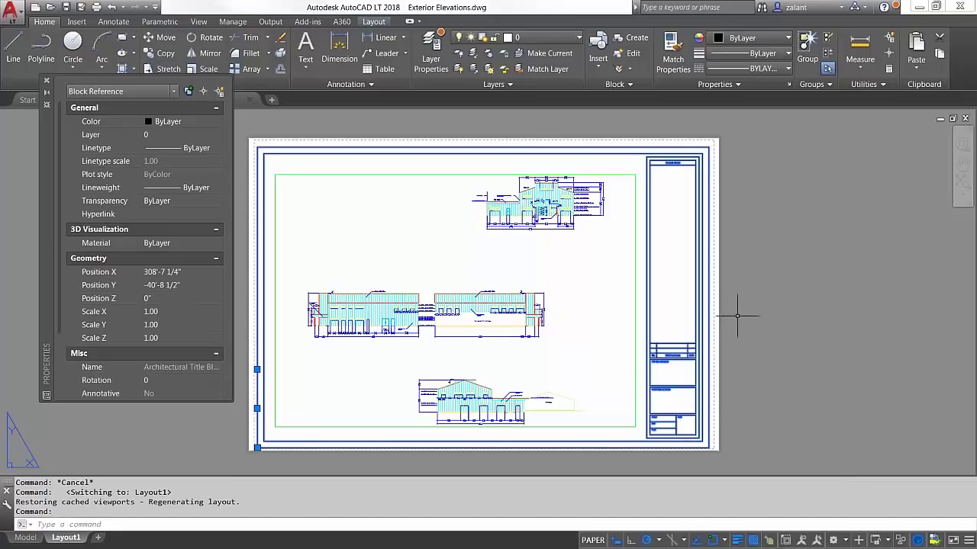
{"action": "key", "text": "Escape"}
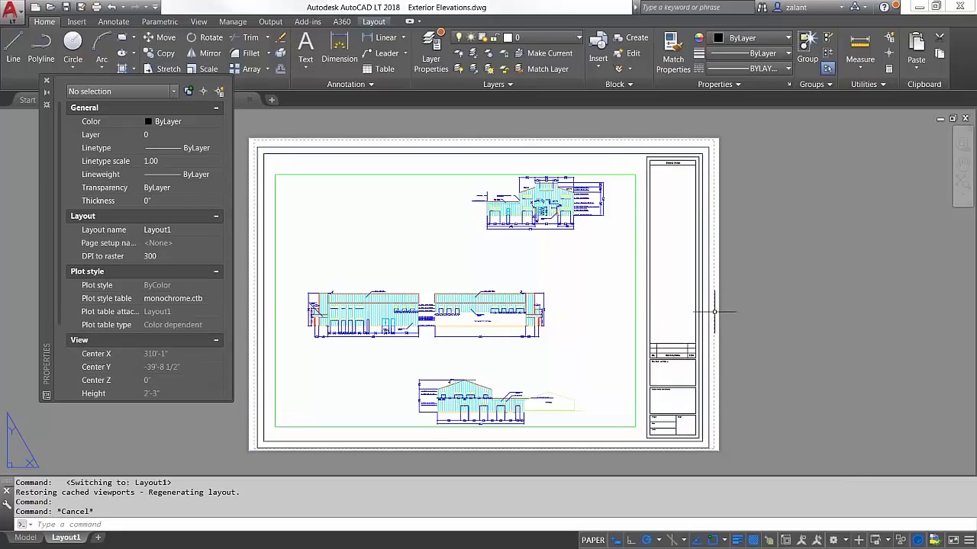
{"action": "double_click", "coordinate": [579, 306]}
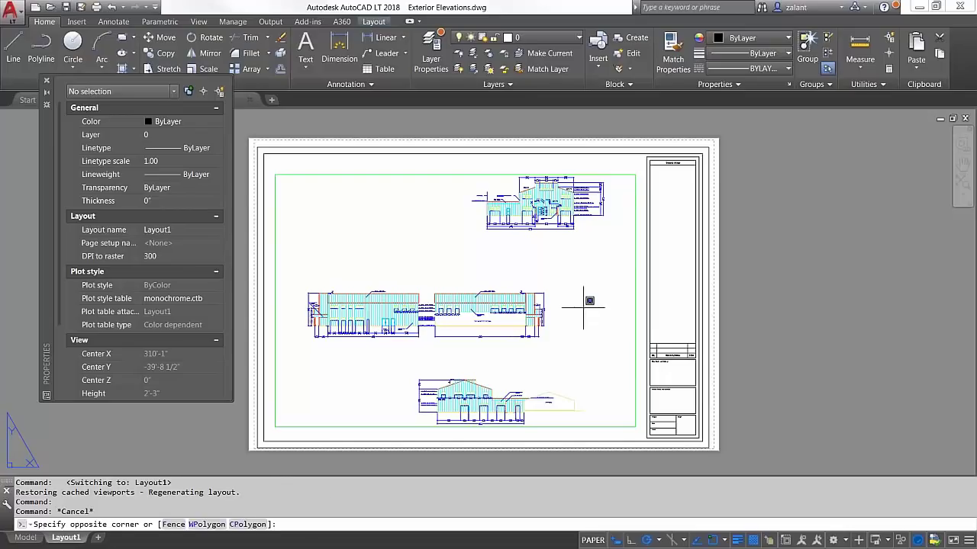
{"action": "double_click", "coordinate": [767, 293]}
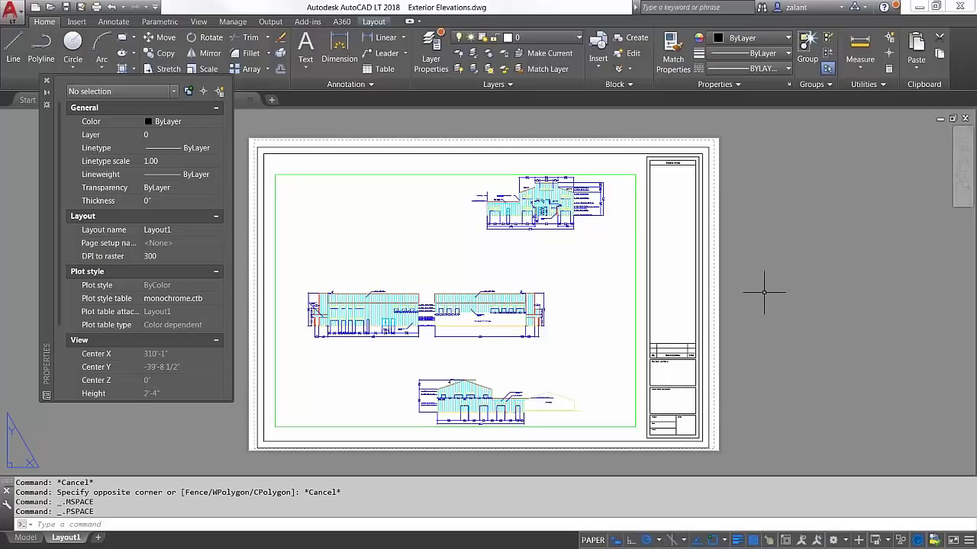
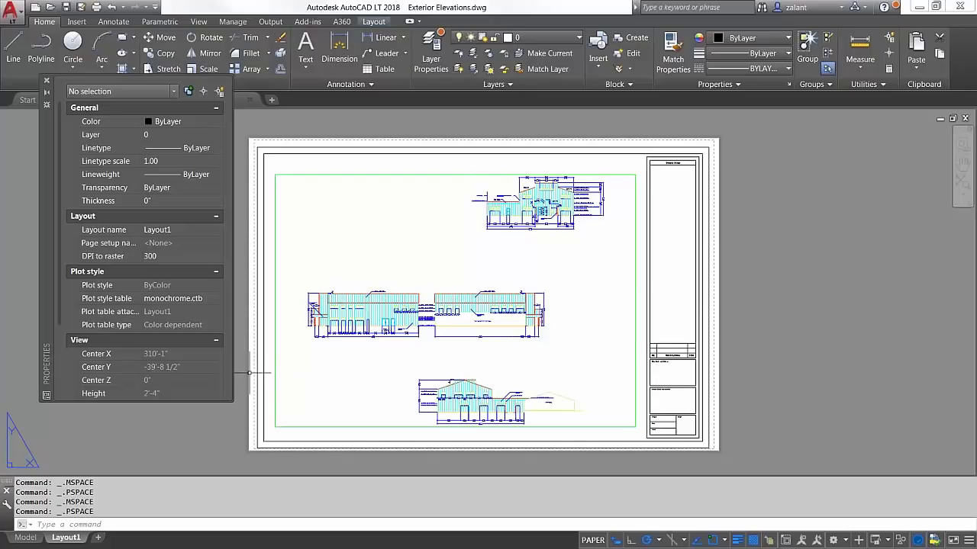
Inspect the overall length dimension below the right-hand long elevation in the Model tab, and return to Layout1.
{"action": "left_click", "coordinate": [25, 537]}
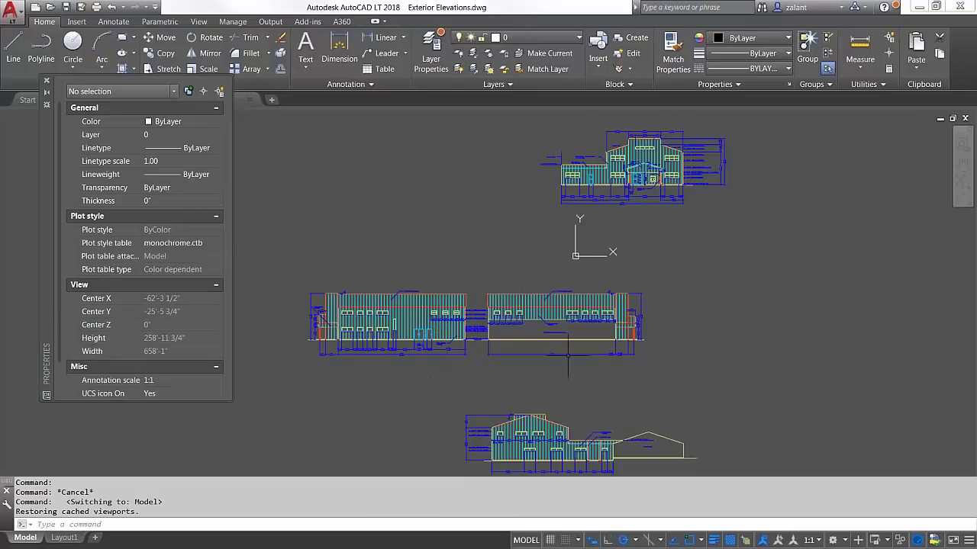
{"action": "scroll", "coordinate": [489, 381], "scroll_direction": "up", "scroll_amount": 10}
{"action": "scroll", "coordinate": [488, 327], "scroll_direction": "up", "scroll_amount": 2}
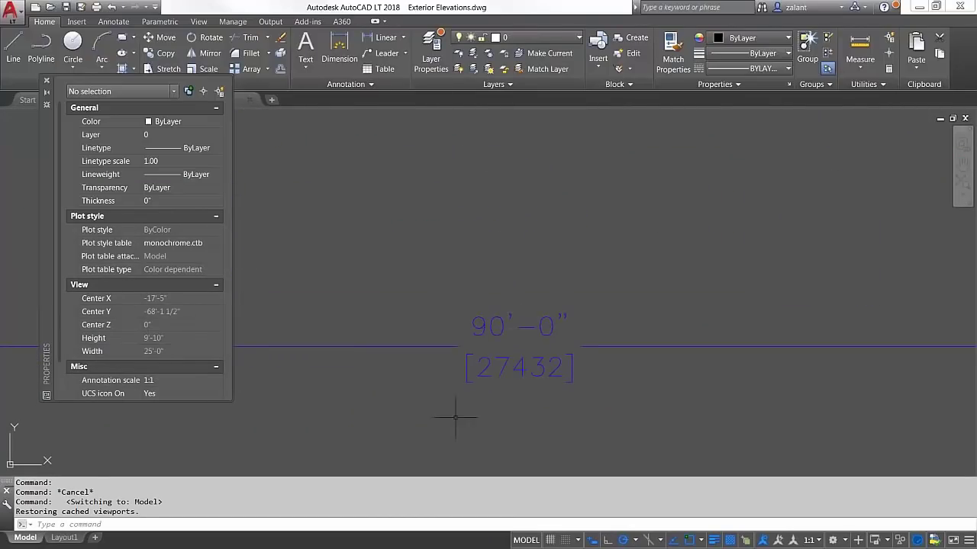
{"action": "scroll", "coordinate": [441, 419], "scroll_direction": "down", "scroll_amount": 4}
{"action": "scroll", "coordinate": [438, 420], "scroll_direction": "down", "scroll_amount": 6}
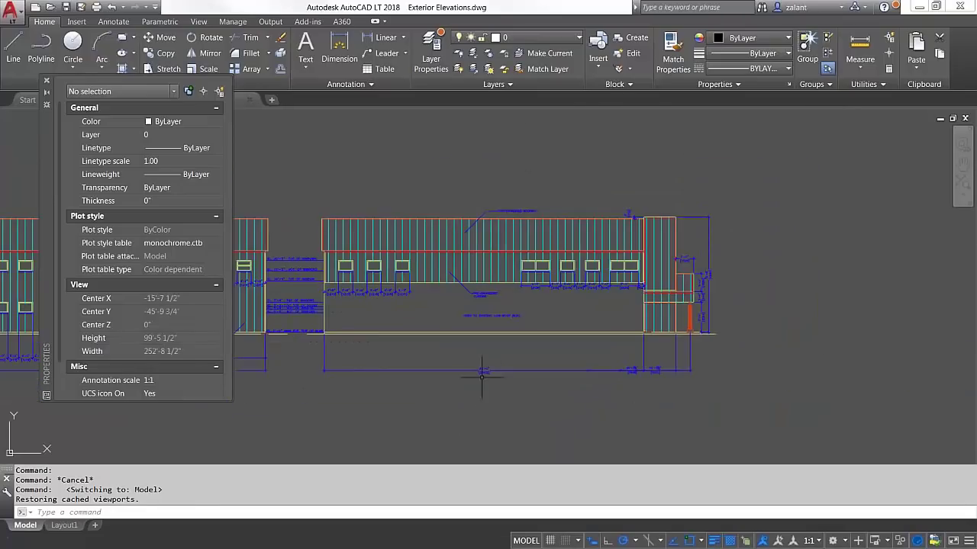
{"action": "scroll", "coordinate": [476, 382], "scroll_direction": "down", "scroll_amount": 2}
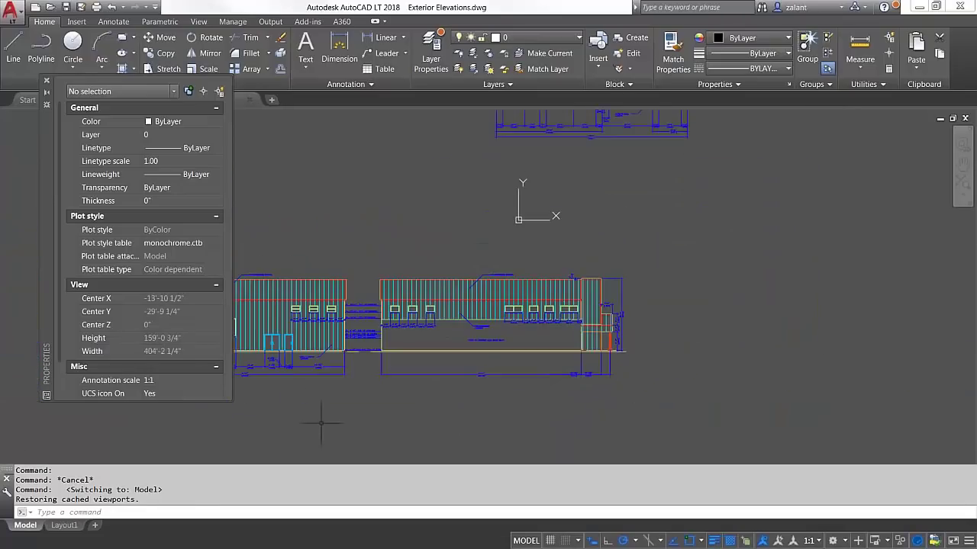
{"action": "left_click", "coordinate": [67, 526]}
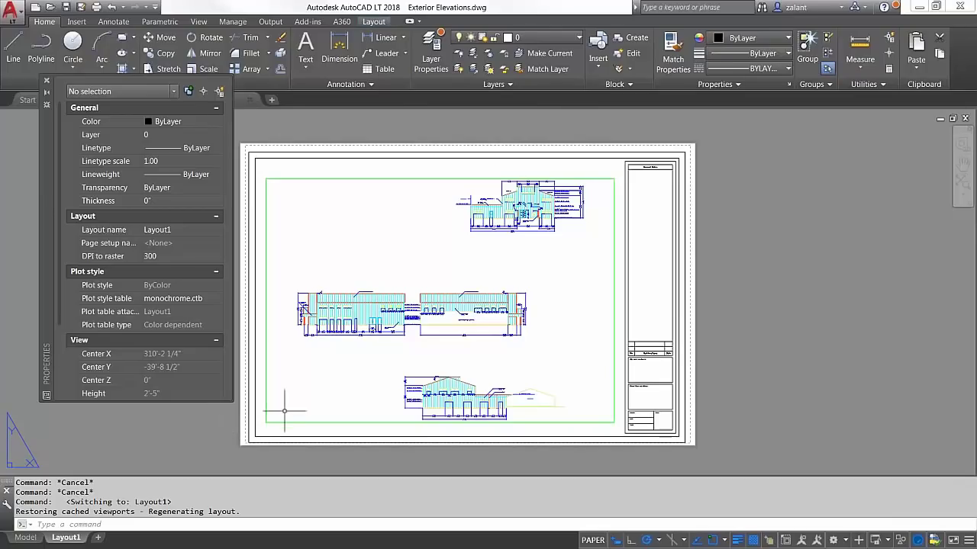
{"action": "middle_click_drag", "start_coordinate": [299, 368], "coordinate": [346, 378]}
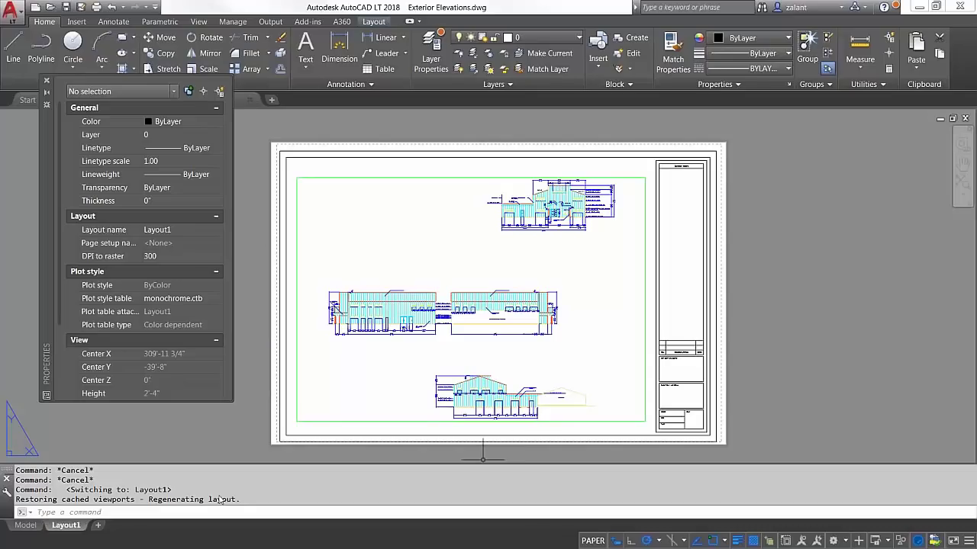
Duplicate Layout1 directly from its layout tab.
{"action": "mouse_move", "coordinate": [68, 528]}
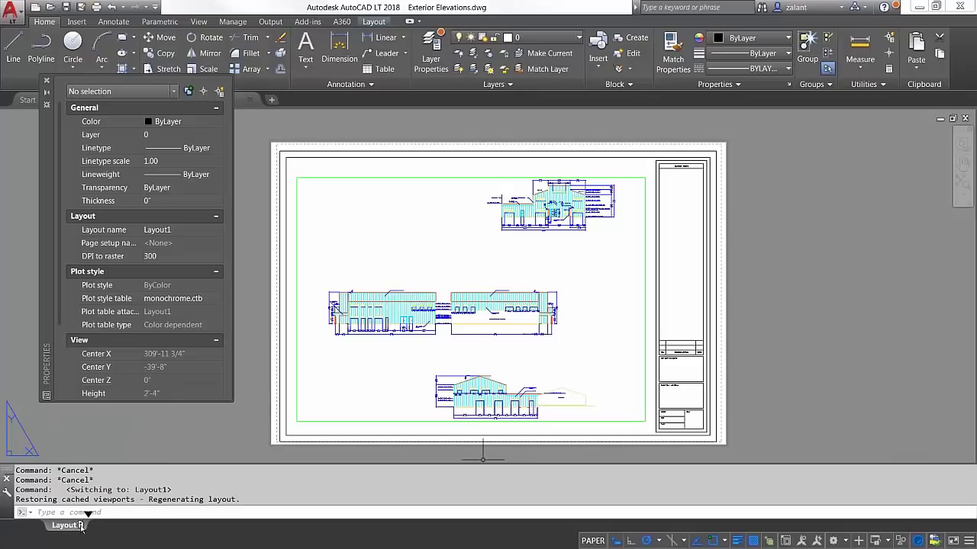
{"action": "left_click_drag", "start_coordinate": [86, 525], "coordinate": [87, 525], "text": "ctrl"}
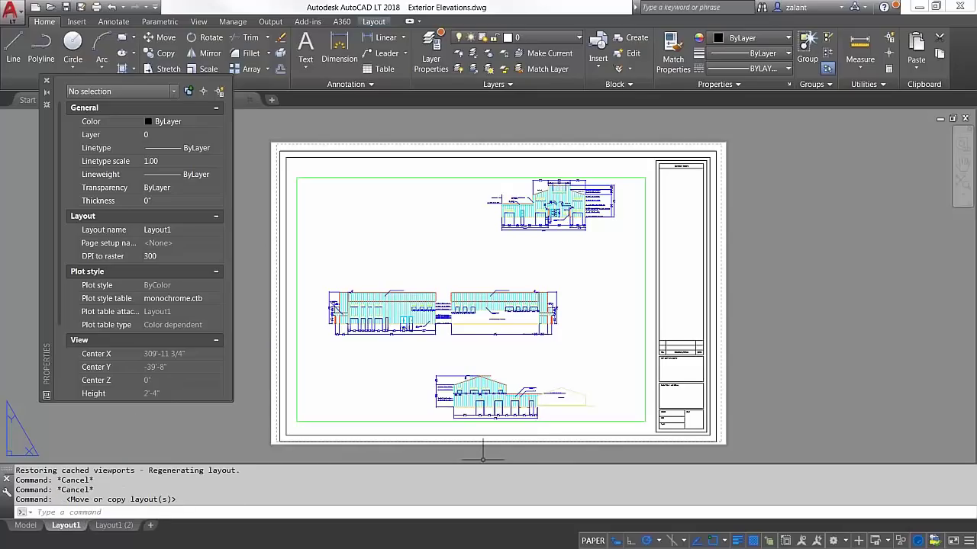
Delete the duplicated layout and confirm its permanent removal.
{"action": "mouse_move", "coordinate": [109, 530]}
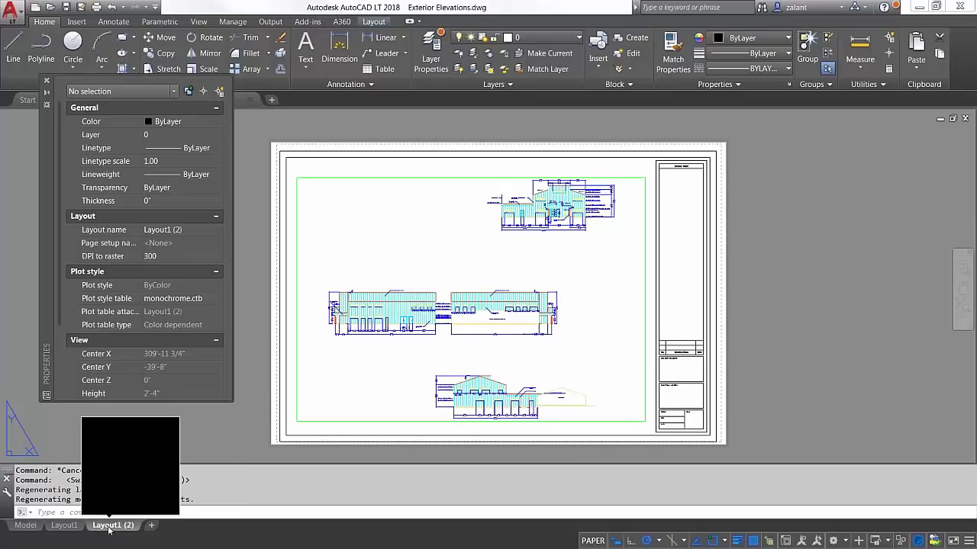
{"action": "right_click", "coordinate": [119, 528]}
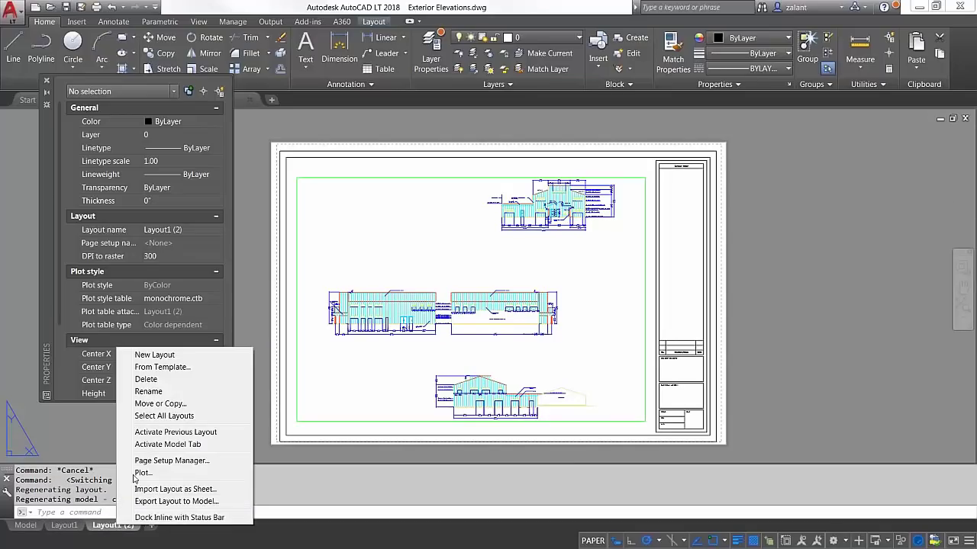
{"action": "left_click", "coordinate": [141, 380]}
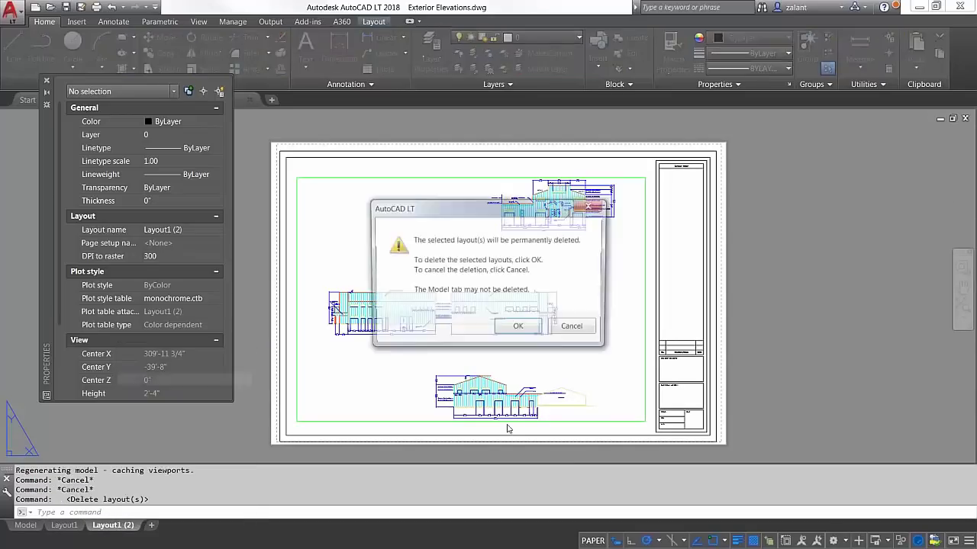
{"action": "left_click", "coordinate": [524, 330]}
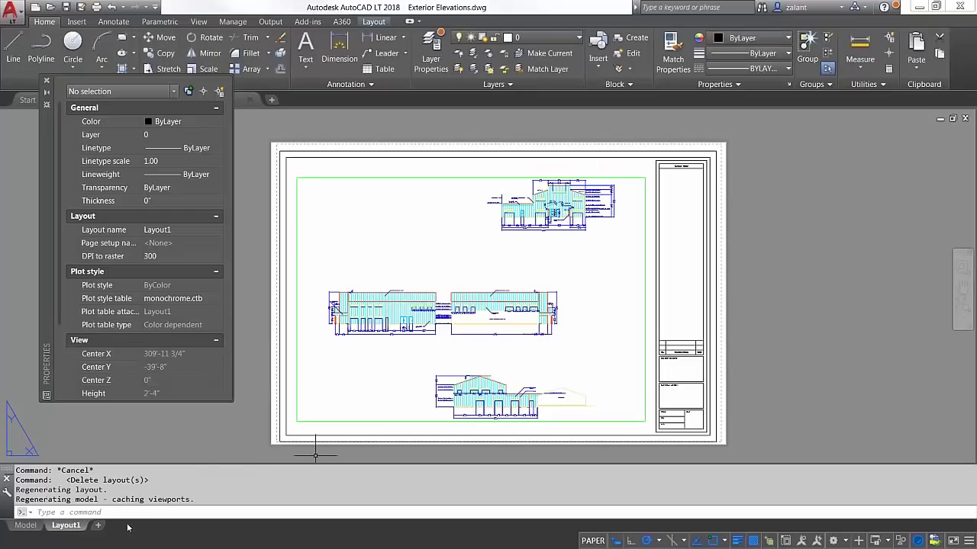
Create a copy of Layout1 with Move or Copy, placing it at the end of the layouts.
{"action": "right_click", "coordinate": [66, 525]}
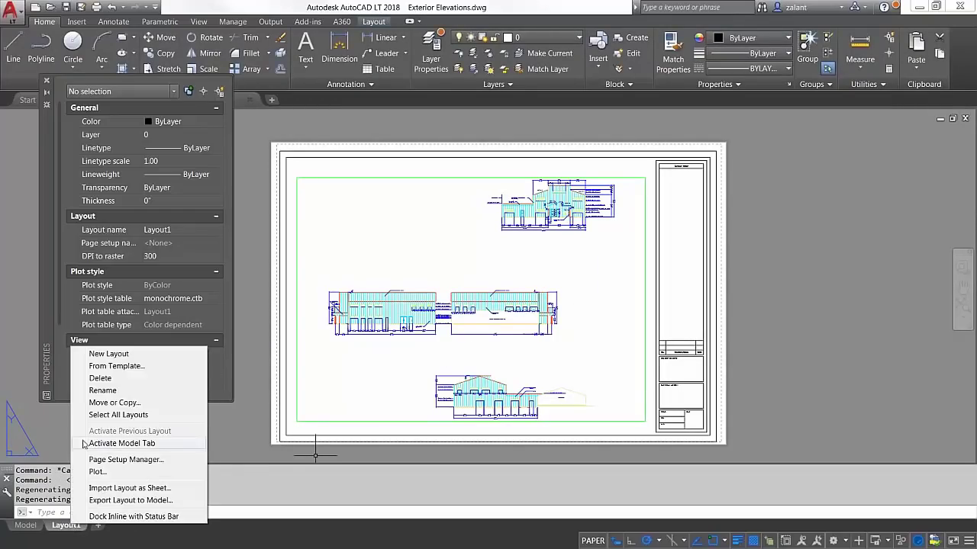
{"action": "left_click", "coordinate": [96, 403]}
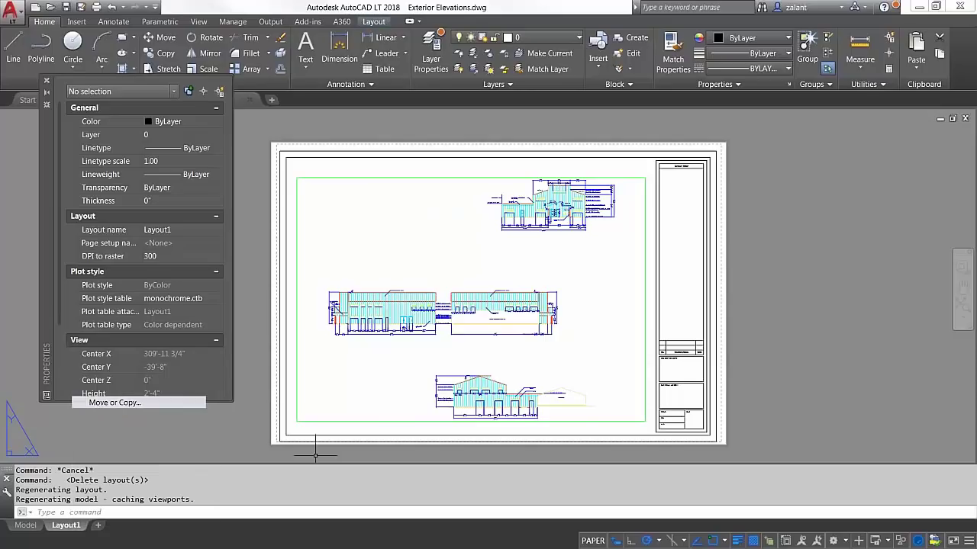
{"action": "left_click", "coordinate": [381, 335]}
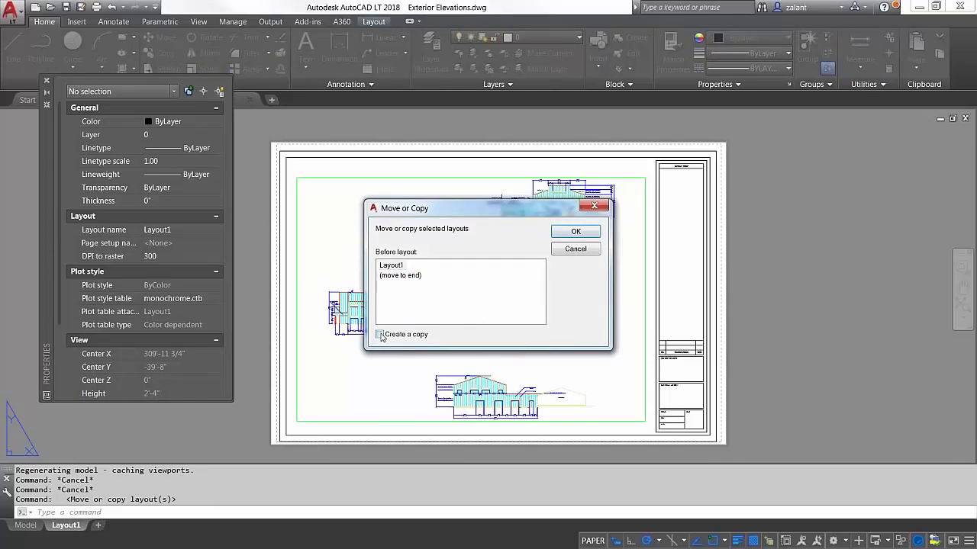
{"action": "left_click", "coordinate": [396, 275]}
{"action": "left_click", "coordinate": [576, 232]}
Delete the new copy of Layout1 and confirm the deletion.
{"action": "mouse_move", "coordinate": [115, 531]}
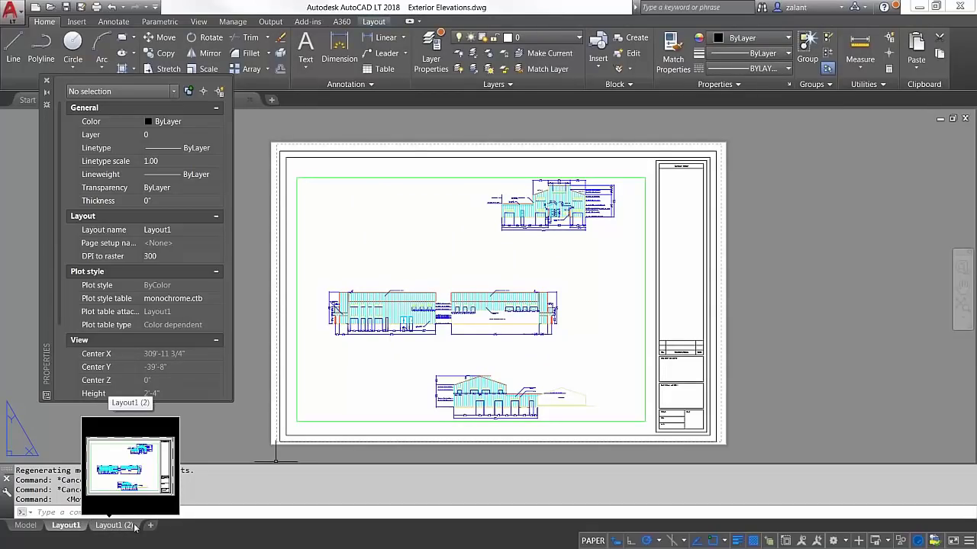
{"action": "right_click", "coordinate": [115, 531]}
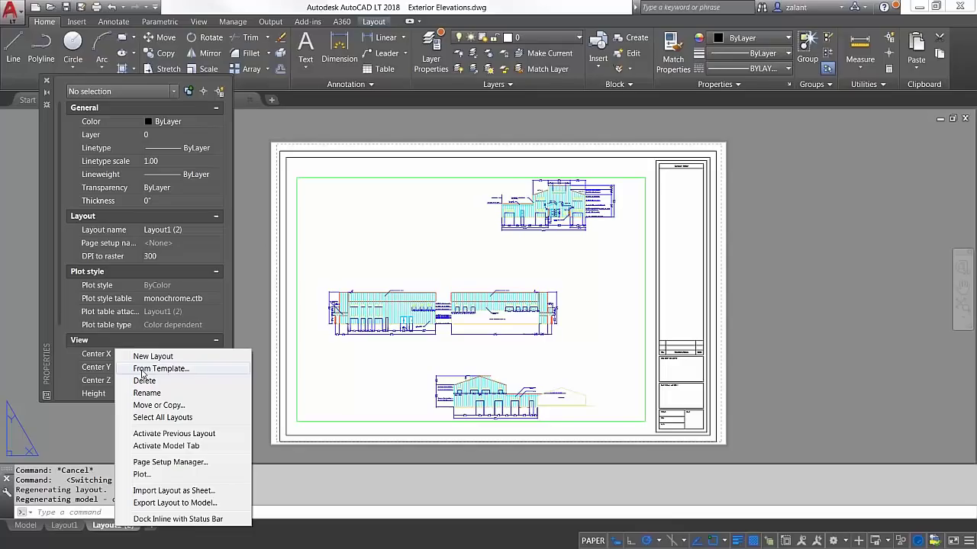
{"action": "left_click", "coordinate": [144, 380]}
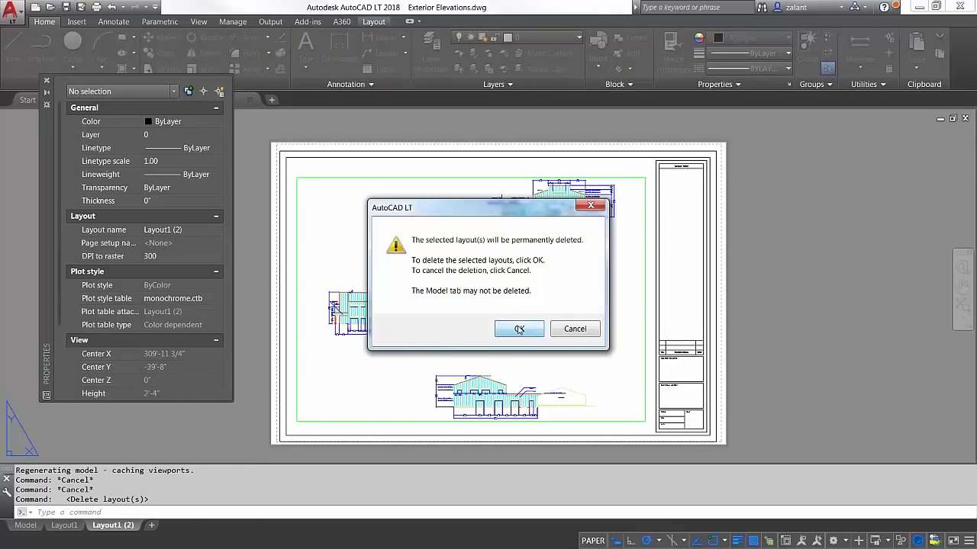
{"action": "left_click", "coordinate": [519, 329]}
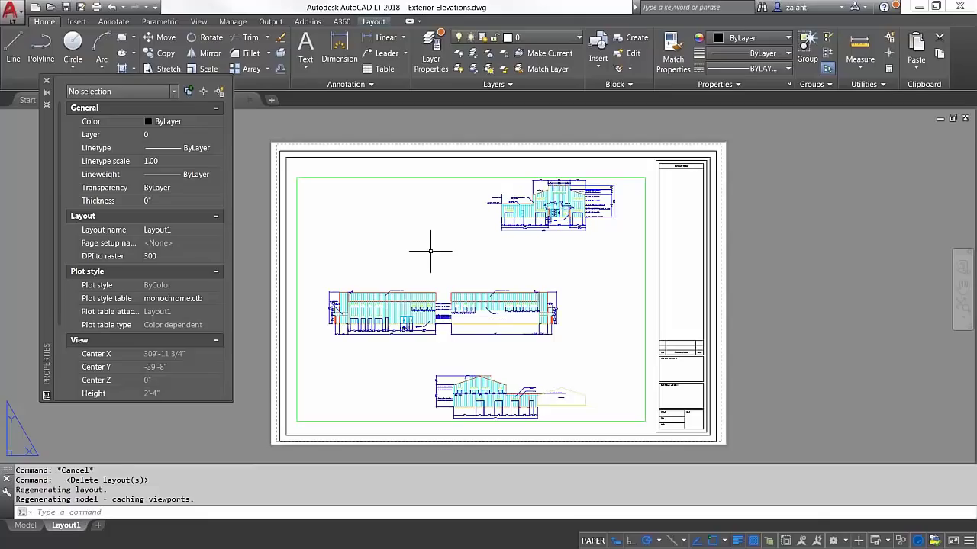
Bring the D-Size Layout from the Tutorial-iArch.dwt template into the drawing through DesignCenter, closing DesignCenter when done.
{"action": "key", "text": "ctrl+2"}
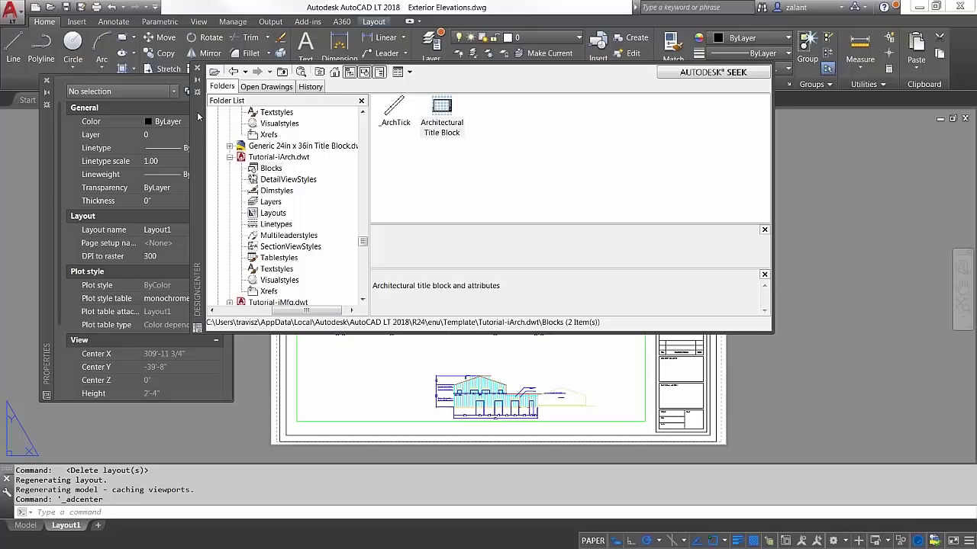
{"action": "left_click_drag", "start_coordinate": [197, 133], "coordinate": [200, 142]}
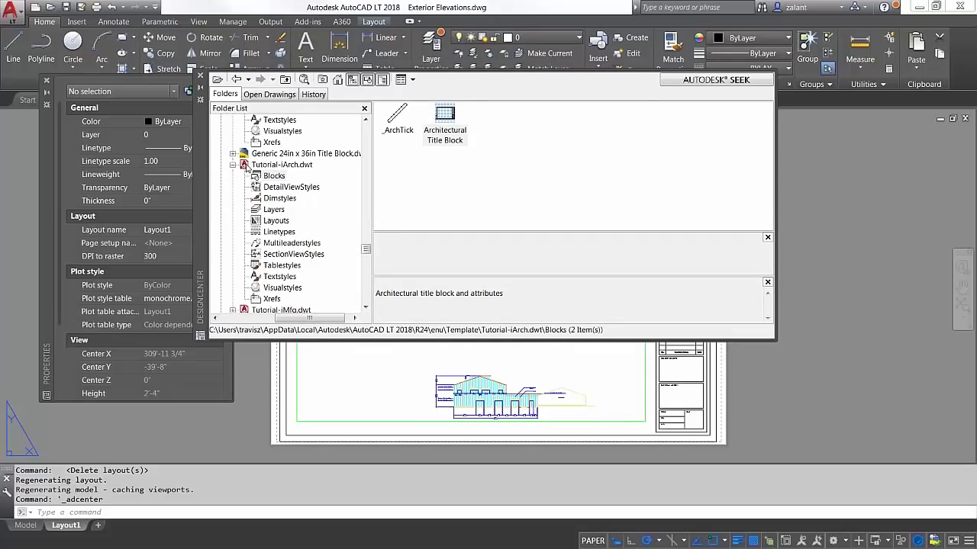
{"action": "left_click", "coordinate": [273, 221]}
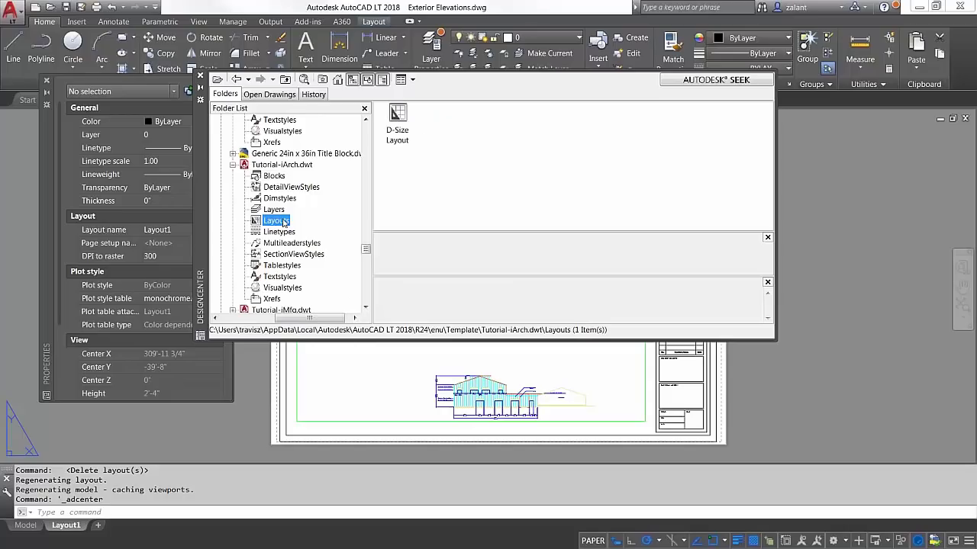
{"action": "left_click", "coordinate": [396, 114]}
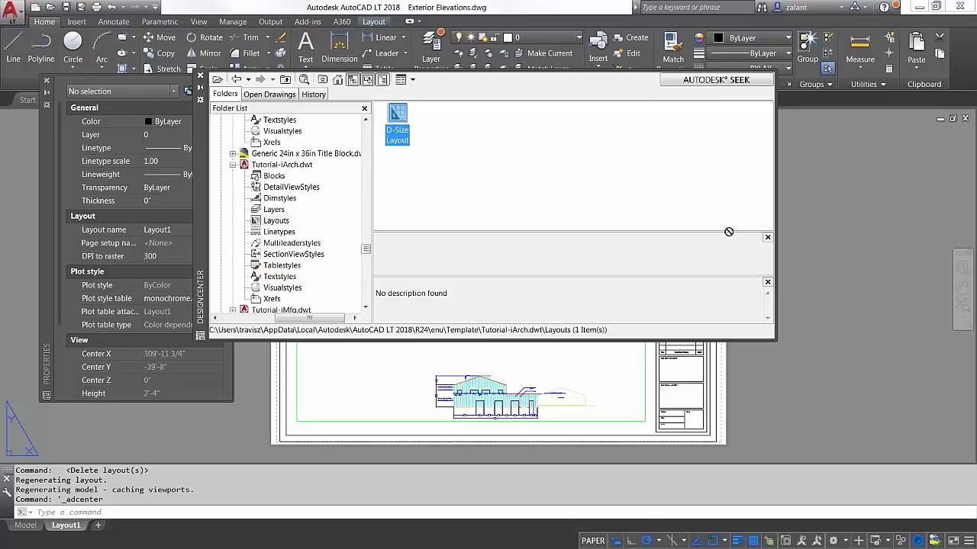
{"action": "left_click_drag", "start_coordinate": [809, 244], "coordinate": [809, 245]}
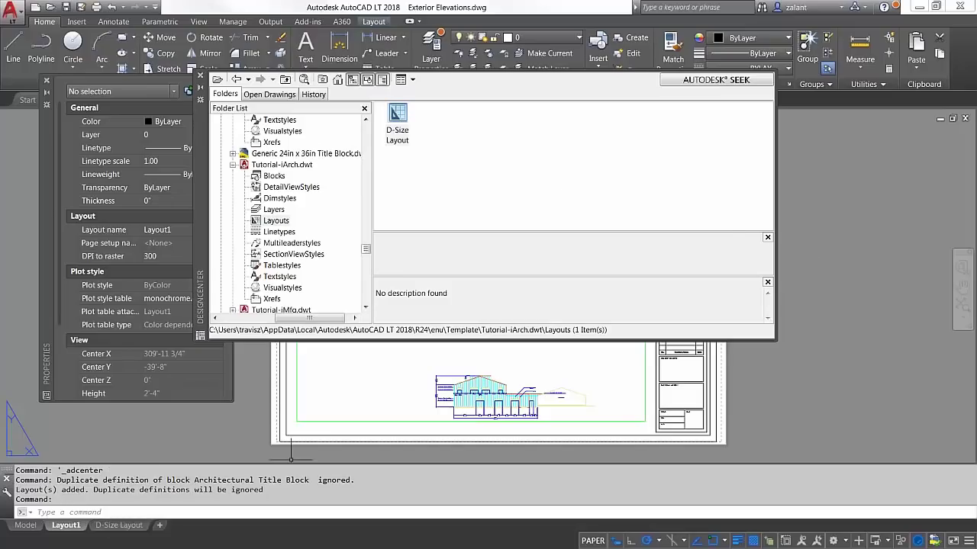
{"action": "mouse_move", "coordinate": [103, 531]}
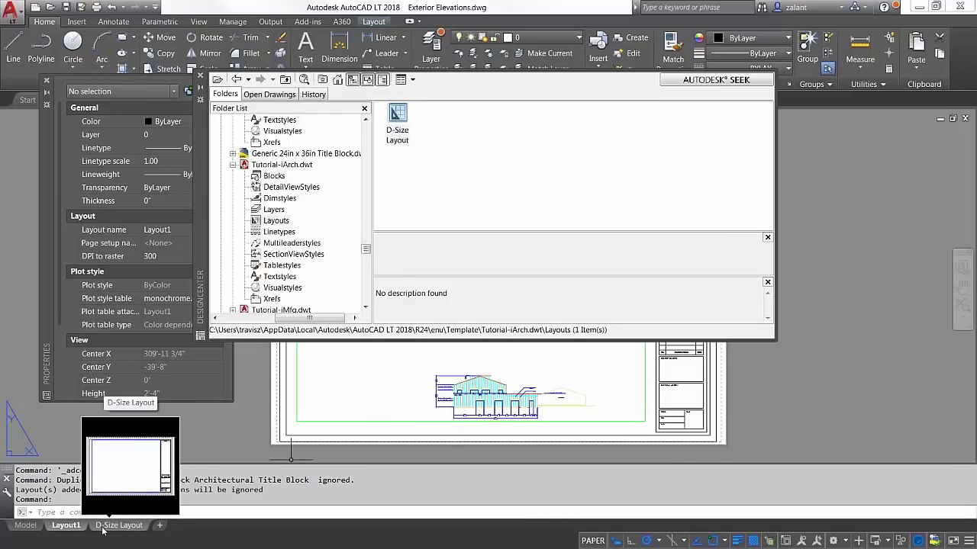
{"action": "left_click", "coordinate": [232, 165]}
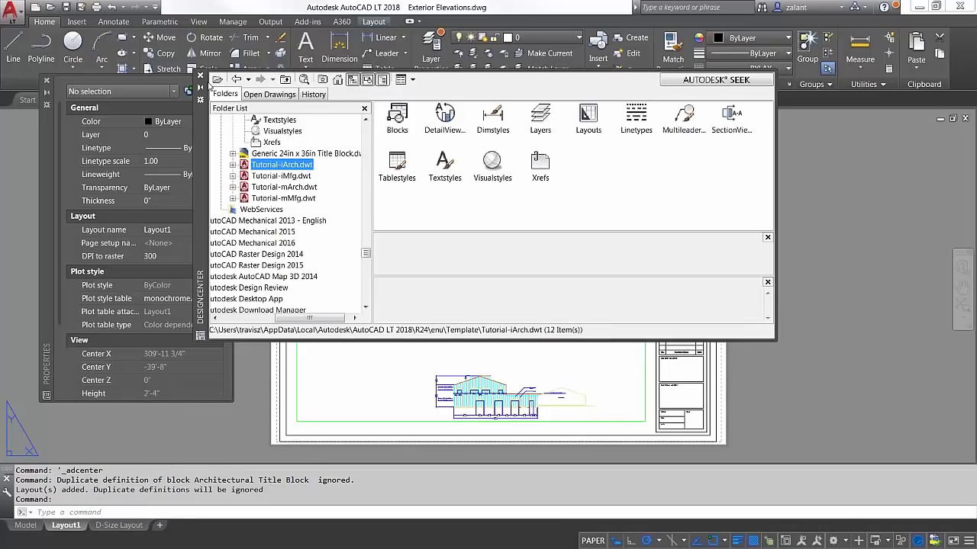
{"action": "left_click", "coordinate": [201, 78]}
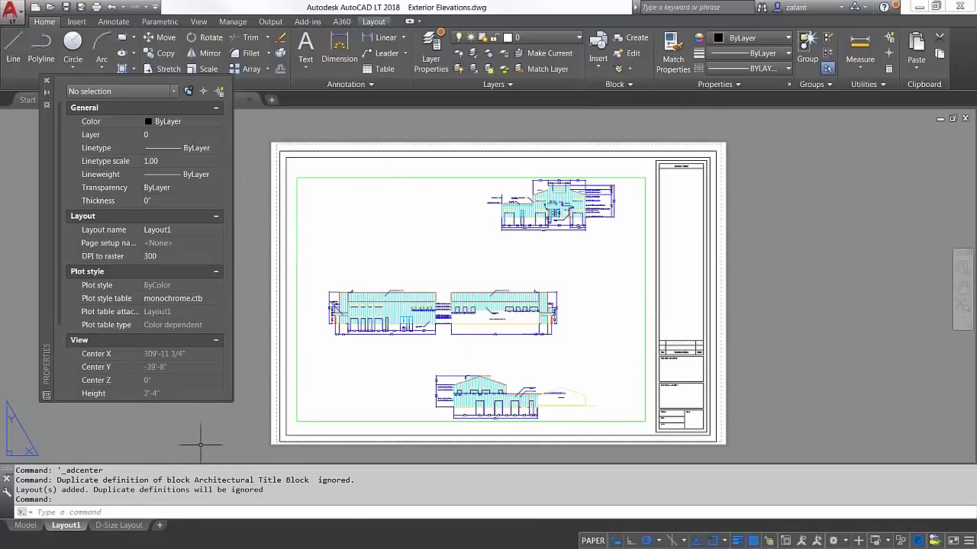
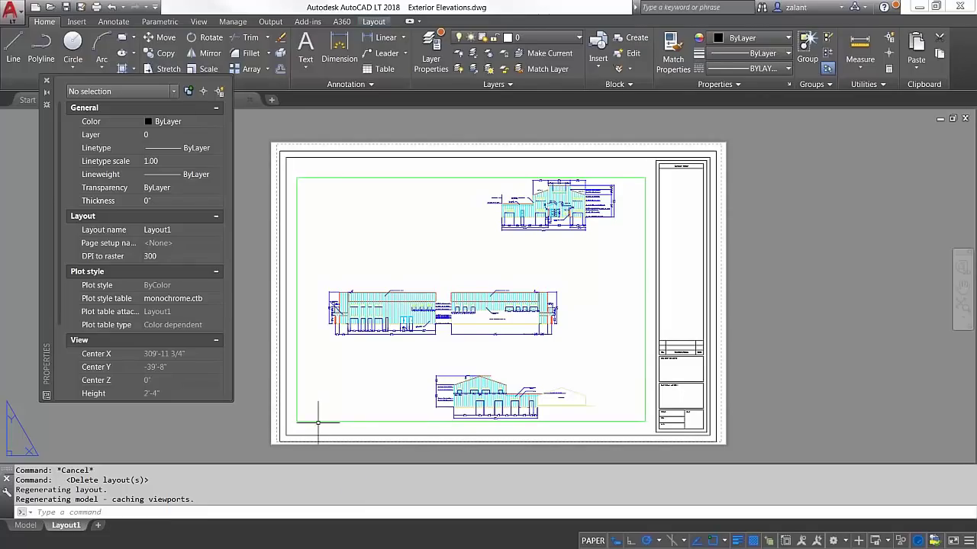
Activate model space through the Layout1 viewport and draw an open zigzag polyline above the long middle elevations.
{"action": "left_click", "coordinate": [349, 382]}
{"action": "double_click", "coordinate": [349, 382]}
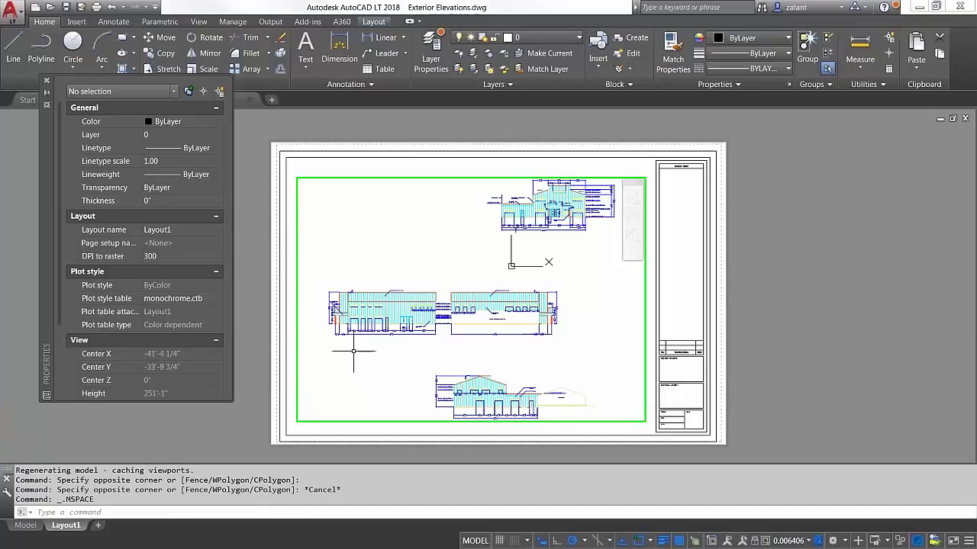
{"action": "left_click", "coordinate": [41, 47]}
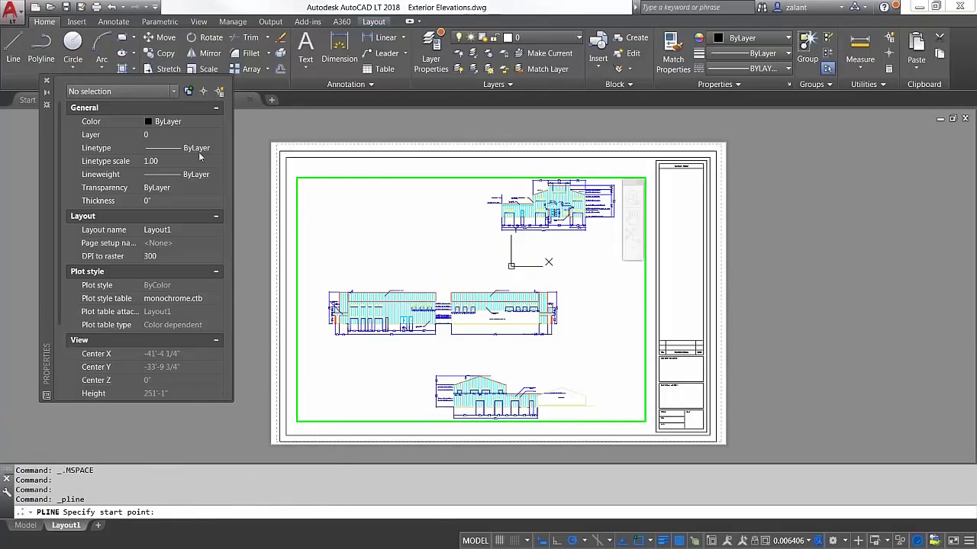
{"action": "left_click", "coordinate": [364, 215]}
{"action": "left_click", "coordinate": [364, 293]}
{"action": "left_click", "coordinate": [442, 261]}
{"action": "left_click", "coordinate": [450, 292]}
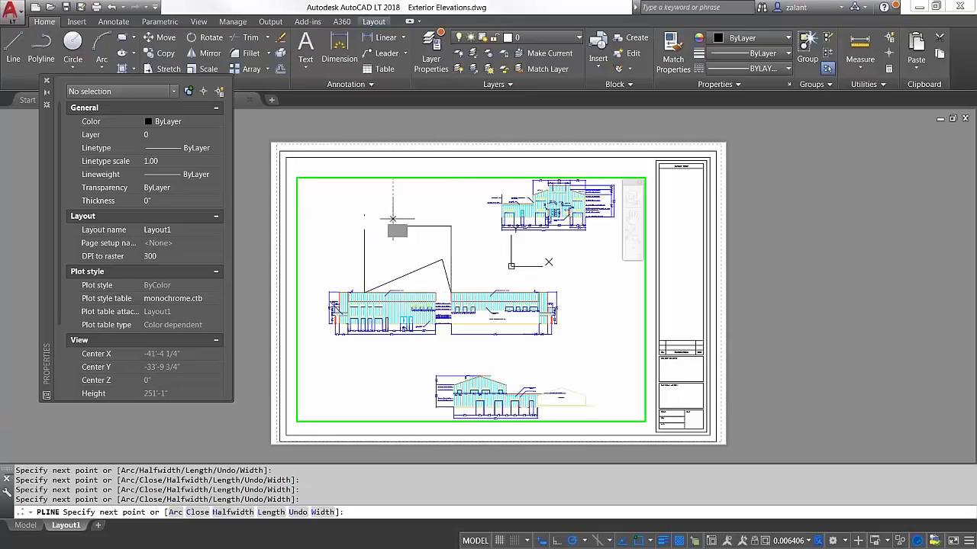
{"action": "left_click", "coordinate": [451, 223]}
{"action": "right_click", "coordinate": [393, 221]}
{"action": "left_click", "coordinate": [422, 229]}
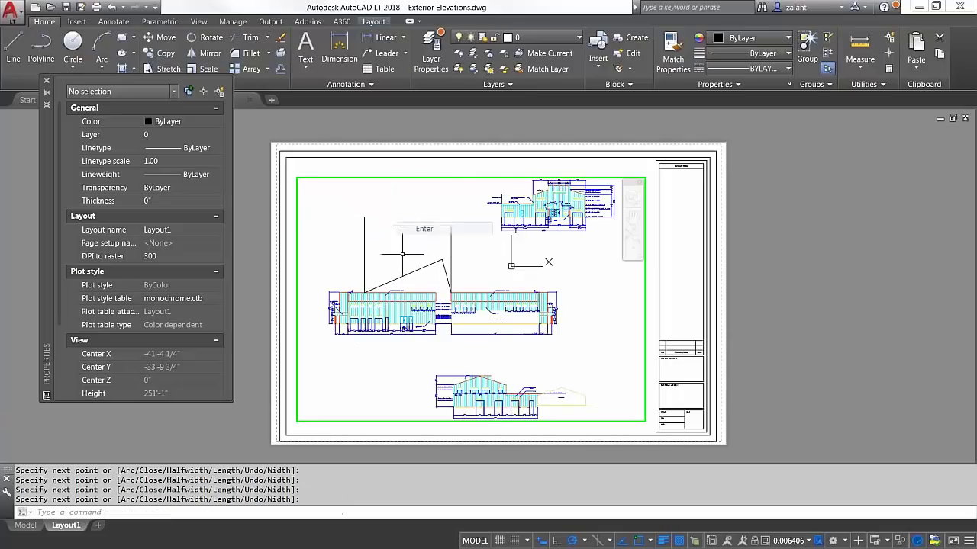
Switch to the Model space view and erase the zigzag polyline above the long elevations.
{"action": "left_click", "coordinate": [27, 527]}
{"action": "middle_click_drag", "start_coordinate": [331, 207], "coordinate": [454, 293]}
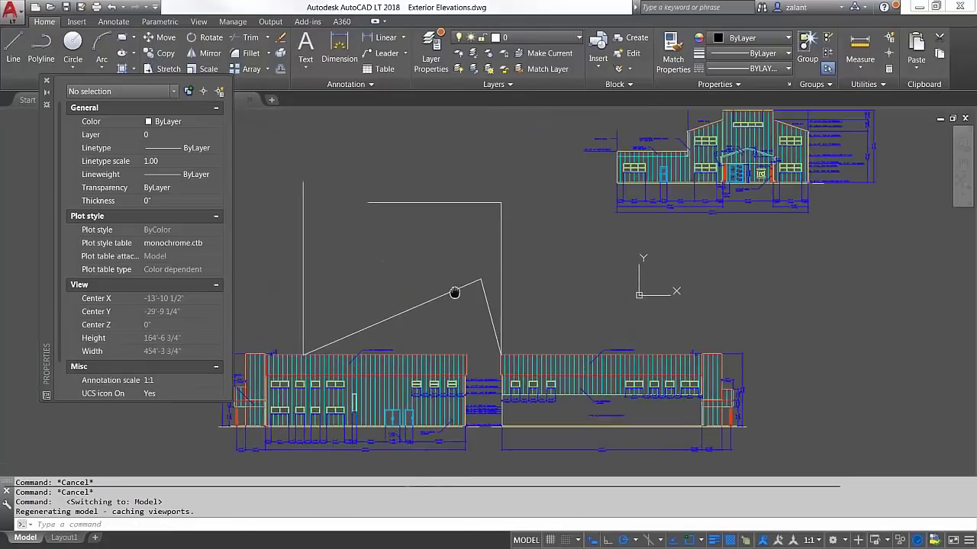
{"action": "left_click", "coordinate": [532, 304]}
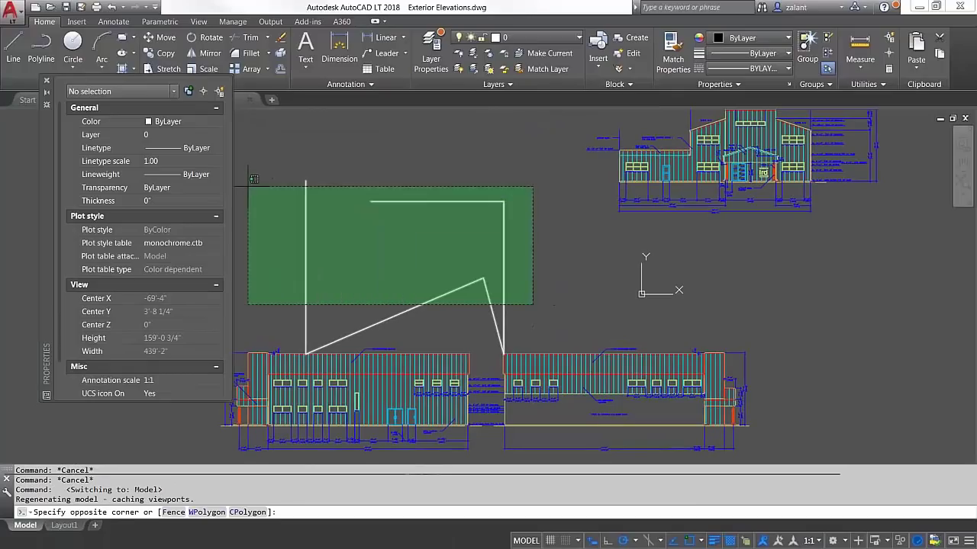
{"action": "left_click", "coordinate": [250, 183]}
{"action": "key", "text": "Delete"}
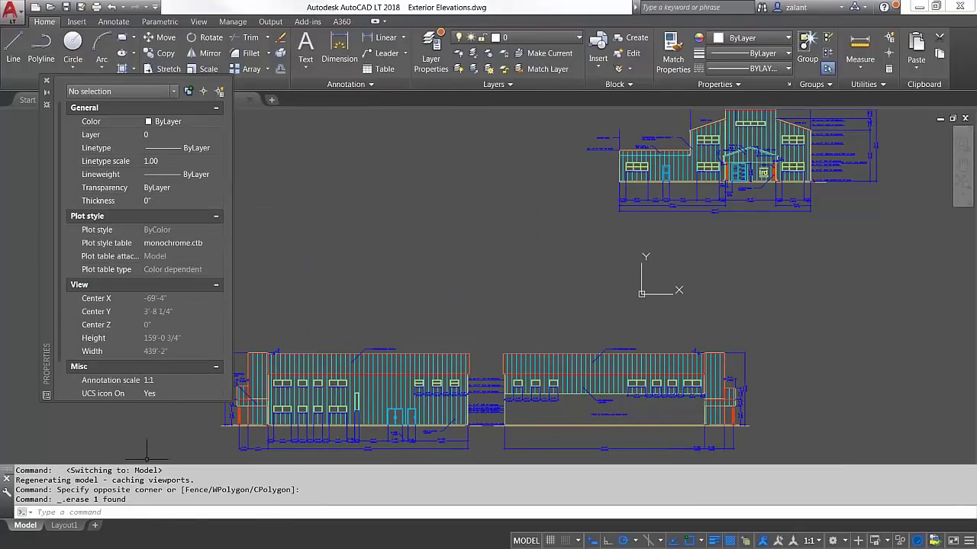
Return to paper space on Layout1 and shrink the green viewport to about 11 1/4" wide by 6" high in the sheet's upper-left area.
{"action": "left_click", "coordinate": [77, 525]}
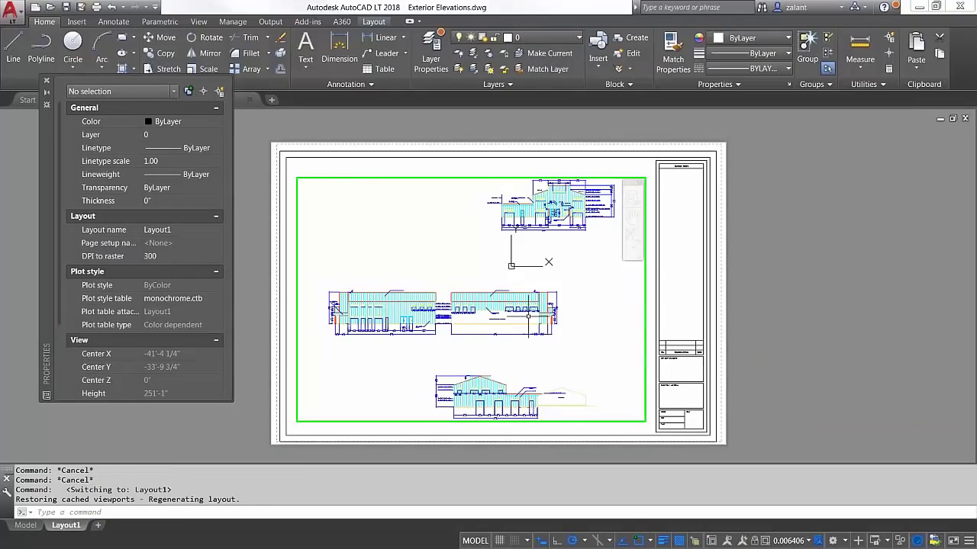
{"action": "double_click", "coordinate": [651, 323]}
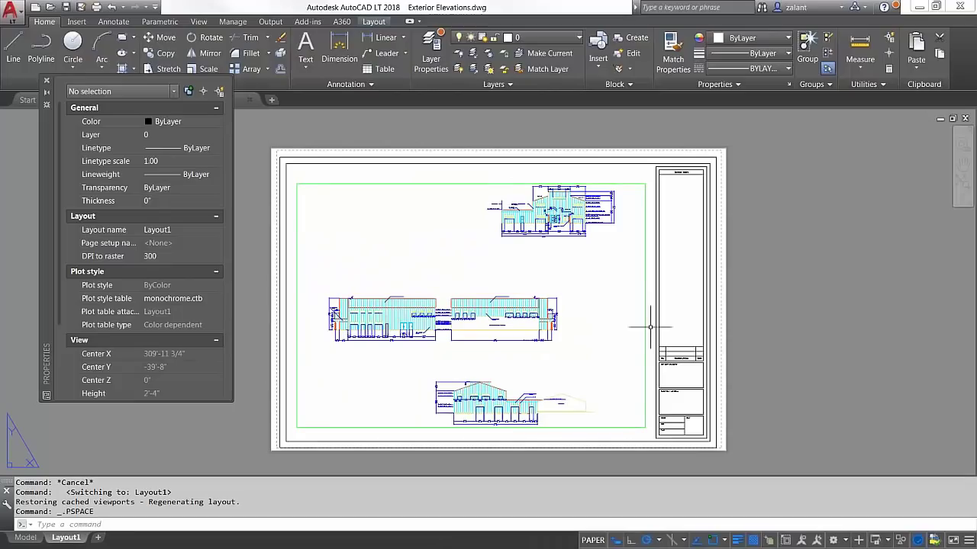
{"action": "left_click", "coordinate": [646, 426]}
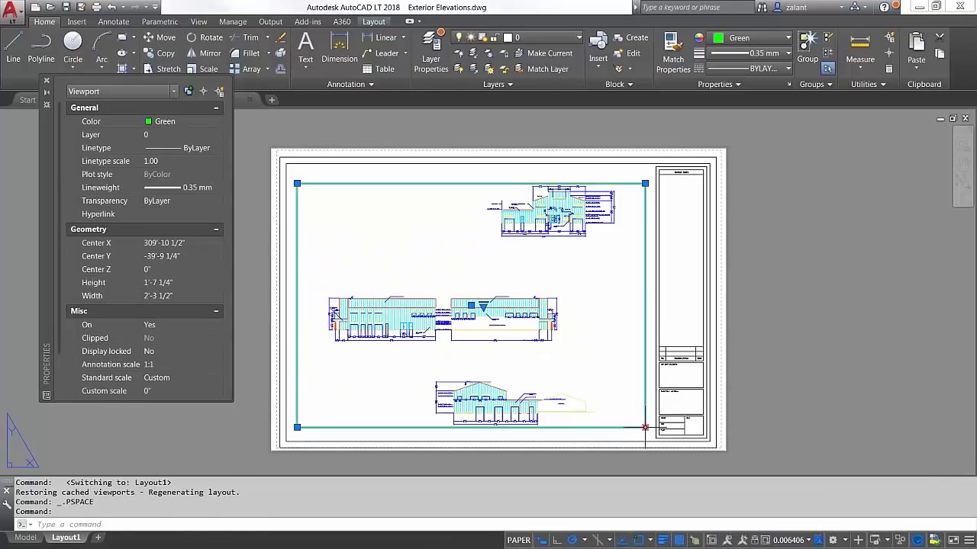
{"action": "left_click", "coordinate": [645, 428]}
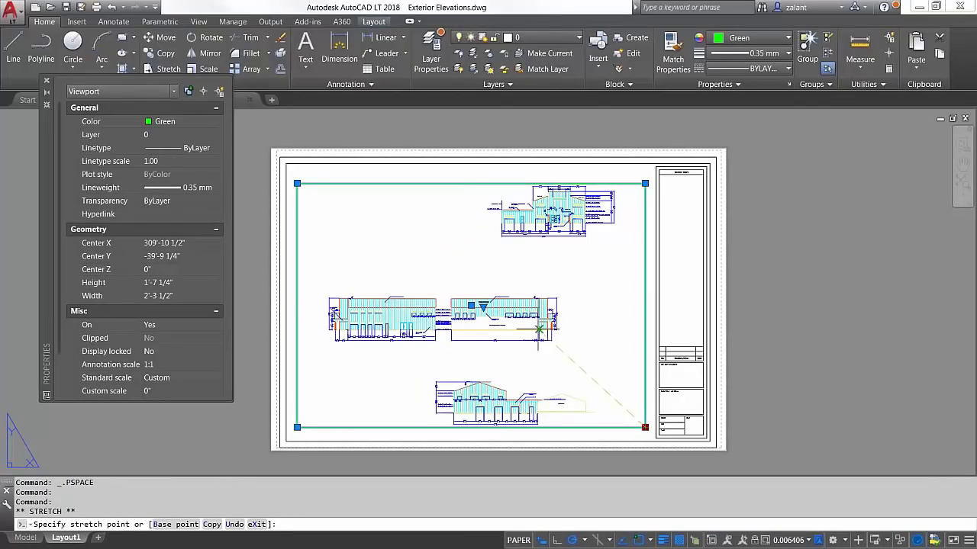
{"action": "left_click", "coordinate": [439, 258]}
Copy the reduced viewport and paste three copies on the sheet to form two rows of two viewports.
{"action": "key", "text": "ctrl+c"}
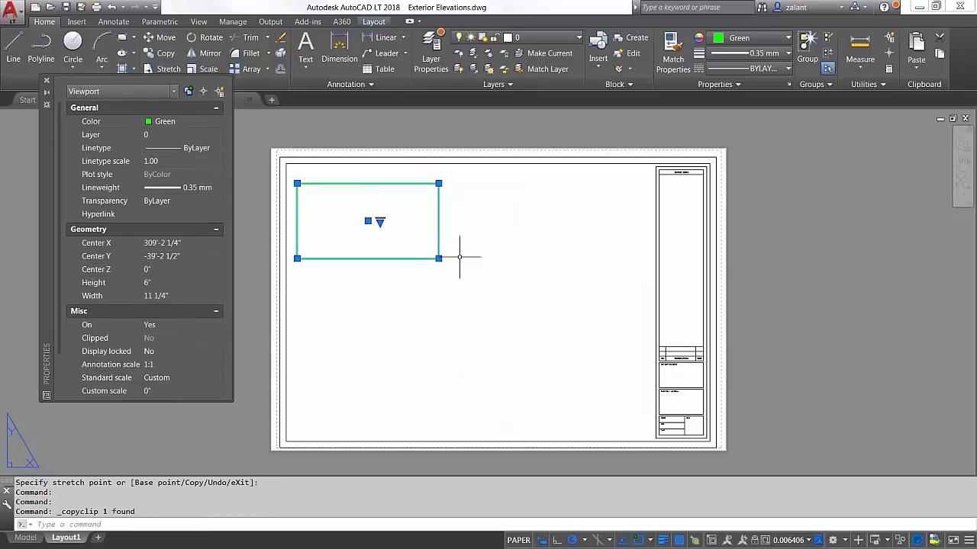
{"action": "key", "text": "ctrl+v"}
{"action": "left_click", "coordinate": [489, 383]}
{"action": "key", "text": "ctrl+v"}
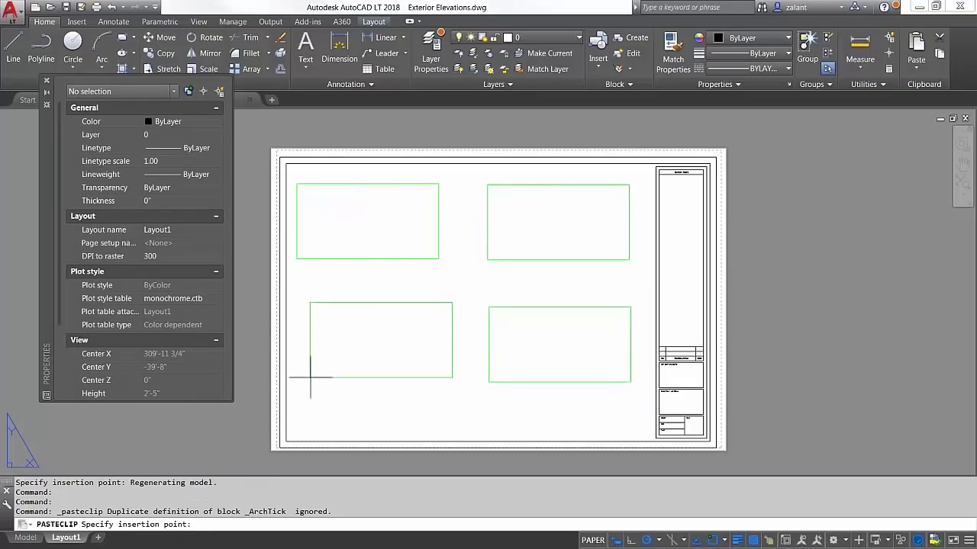
{"action": "left_click", "coordinate": [304, 381]}
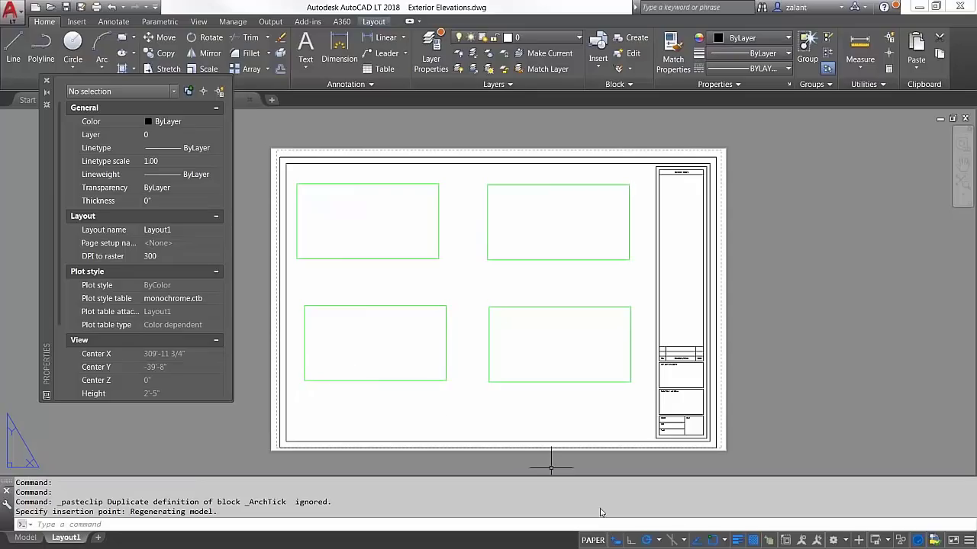
Compare model space with Layout1, and activate model space inside the upper-left viewport.
{"action": "left_click", "coordinate": [25, 538]}
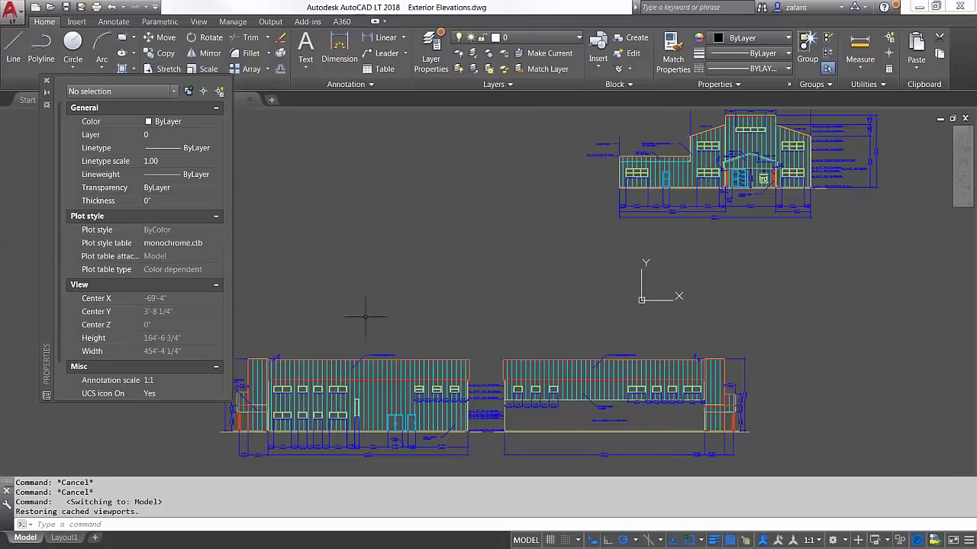
{"action": "left_click", "coordinate": [65, 538]}
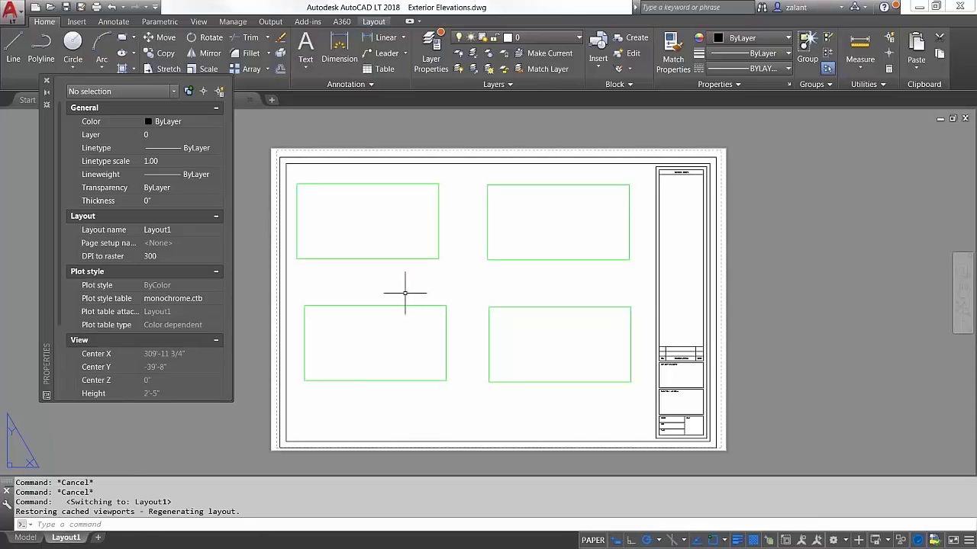
{"action": "double_click", "coordinate": [387, 227]}
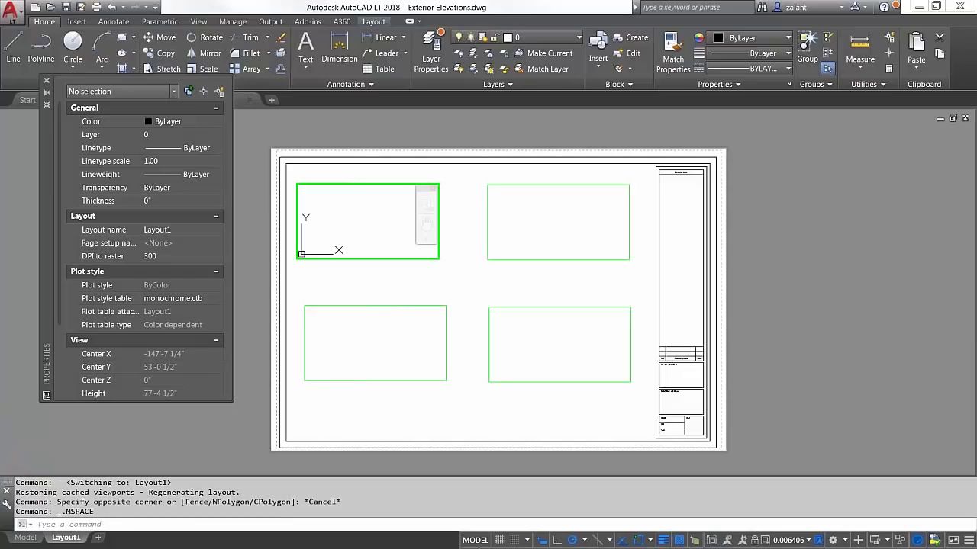
In the Model space view, toggle the grid and snap modes, leaving the grid on and snap off.
{"action": "left_click", "coordinate": [25, 538]}
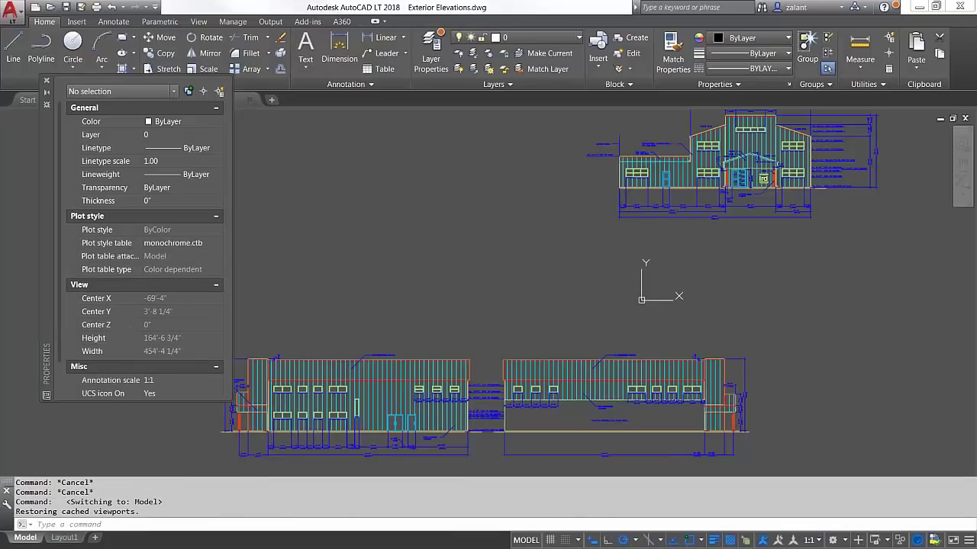
{"action": "left_click", "coordinate": [549, 540]}
{"action": "left_click", "coordinate": [550, 541]}
{"action": "left_click", "coordinate": [565, 540]}
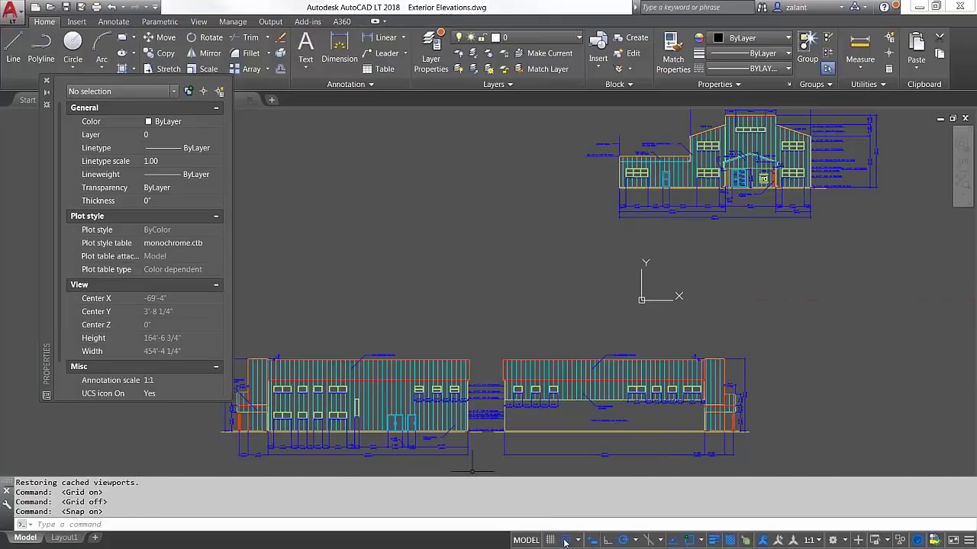
{"action": "left_click", "coordinate": [565, 540]}
{"action": "left_click", "coordinate": [550, 540]}
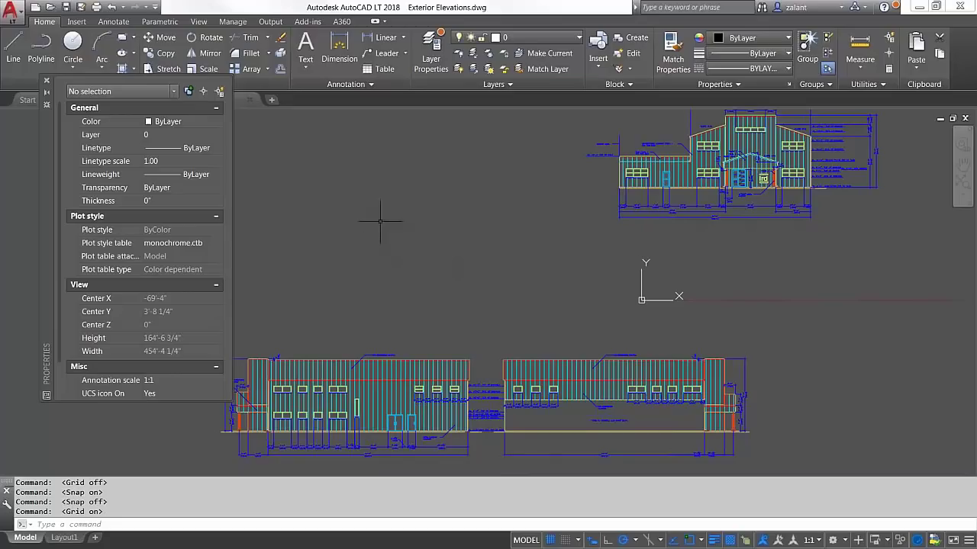
On Layout1, create a wide rectangular viewport along the sheet's lower edge and magnify the long middle elevations inside it.
{"action": "left_click", "coordinate": [65, 538]}
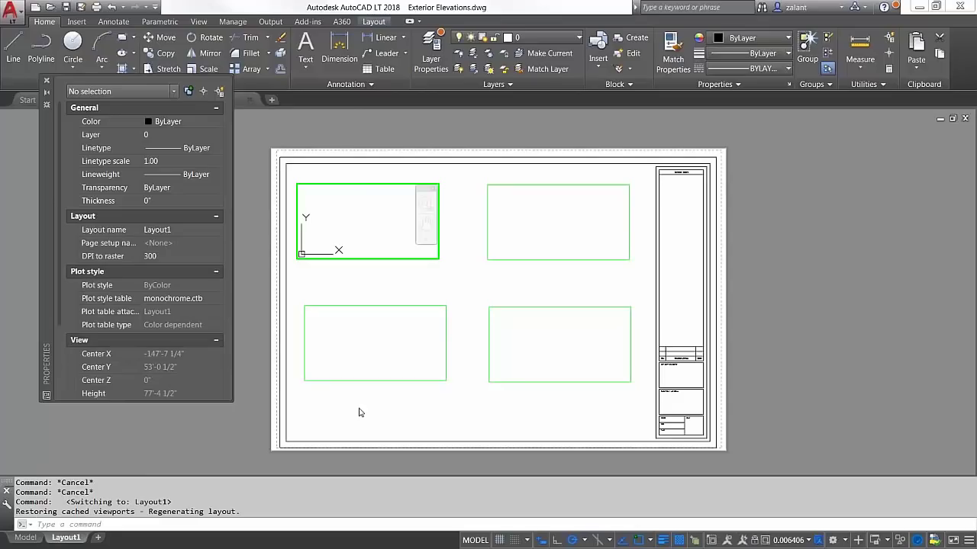
{"action": "left_click", "coordinate": [373, 21]}
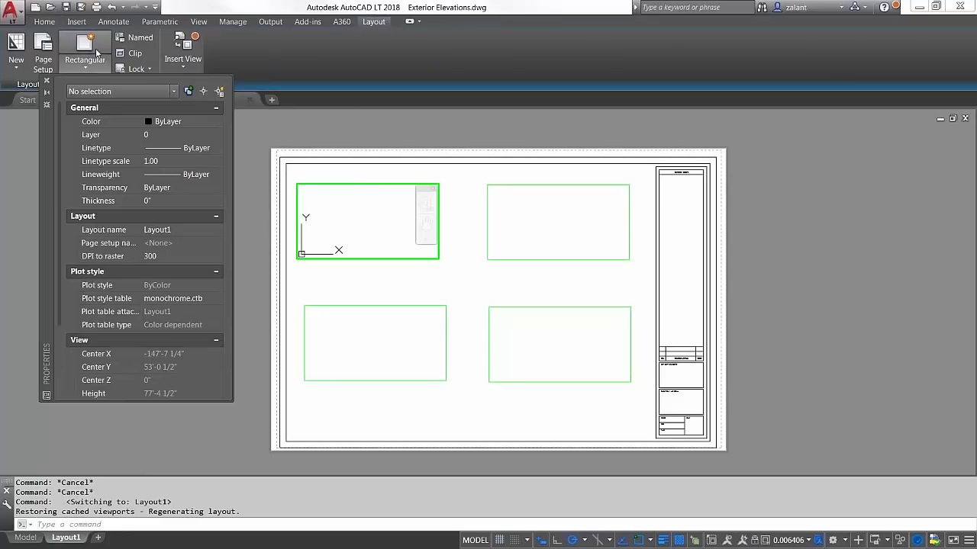
{"action": "left_click", "coordinate": [88, 46]}
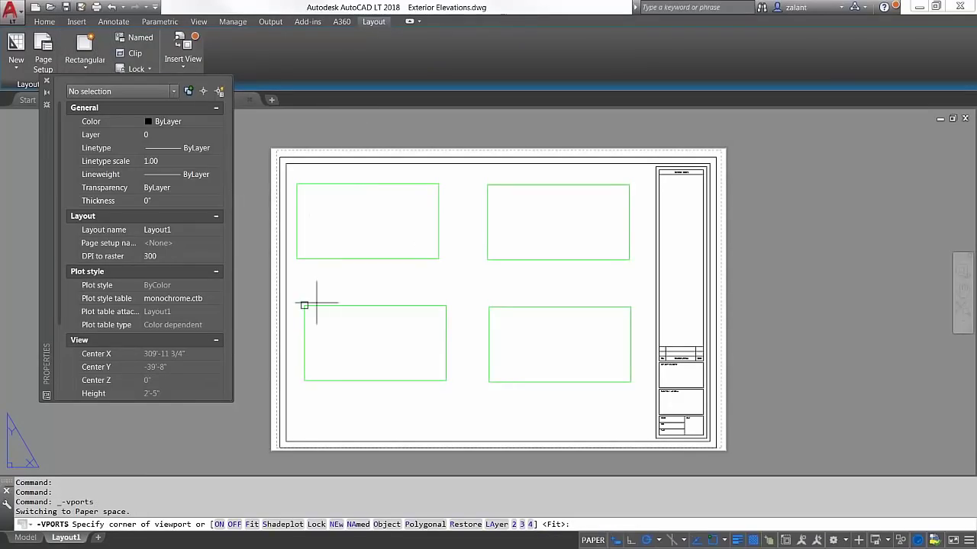
{"action": "left_click", "coordinate": [368, 397]}
{"action": "left_click", "coordinate": [710, 441]}
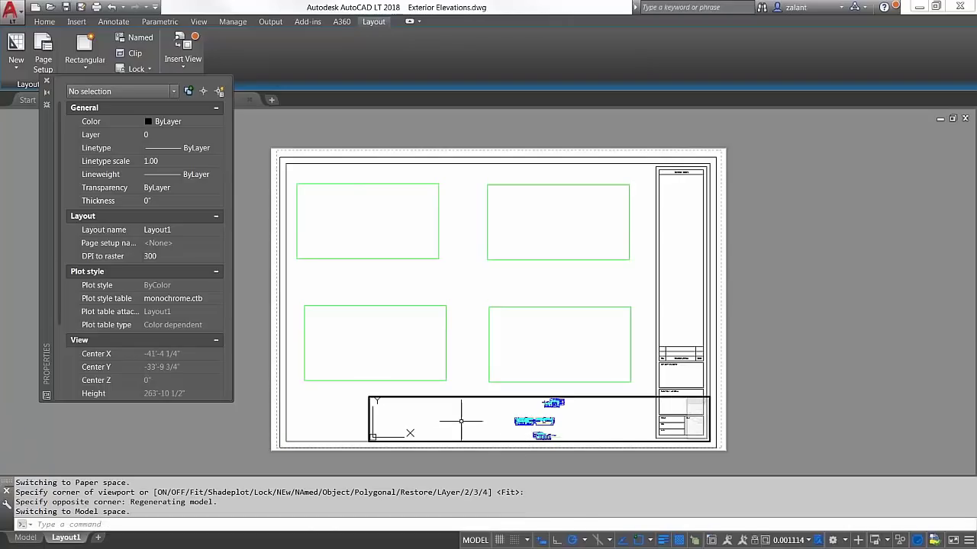
{"action": "scroll", "coordinate": [460, 420], "scroll_direction": "up", "scroll_amount": 8}
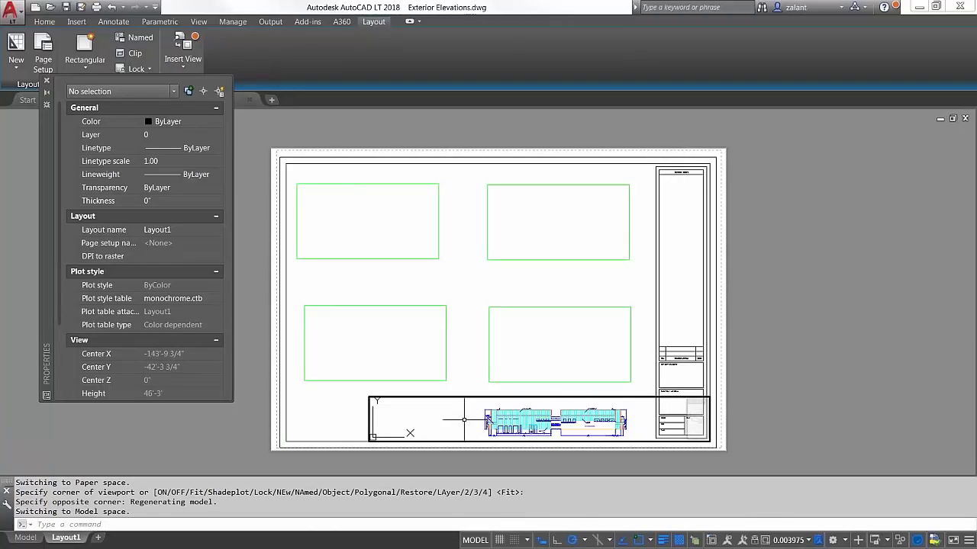
{"action": "scroll", "coordinate": [465, 418], "scroll_direction": "down", "scroll_amount": 2}
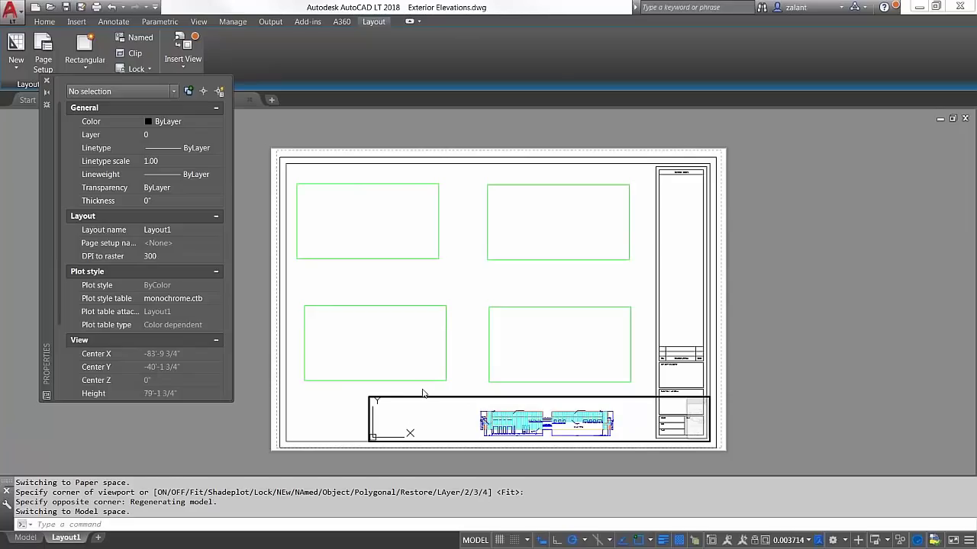
Return to paper space and delete the wide viewport along the sheet's lower edge.
{"action": "key", "text": "Escape"}
{"action": "double_click", "coordinate": [422, 393]}
{"action": "left_click", "coordinate": [421, 388]}
{"action": "left_click", "coordinate": [410, 406]}
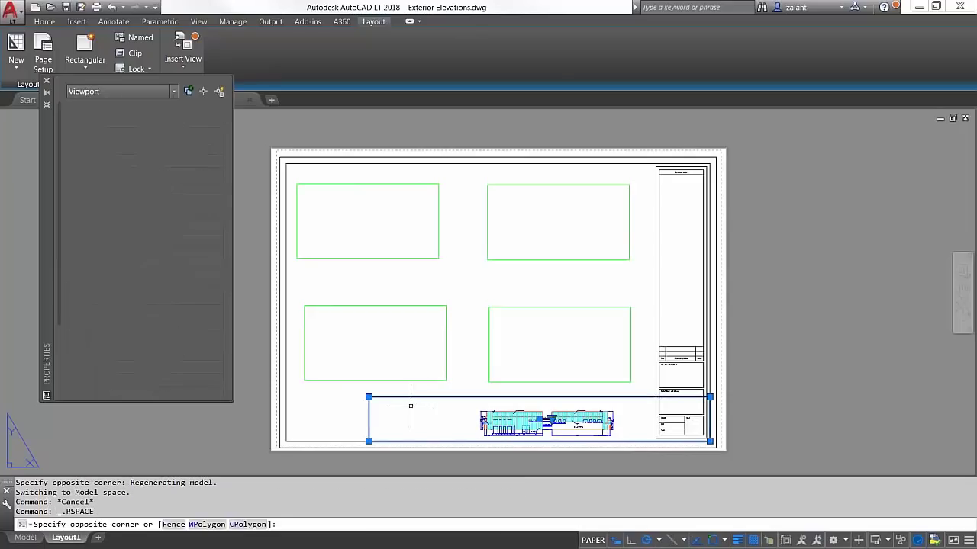
{"action": "key", "text": "Delete"}
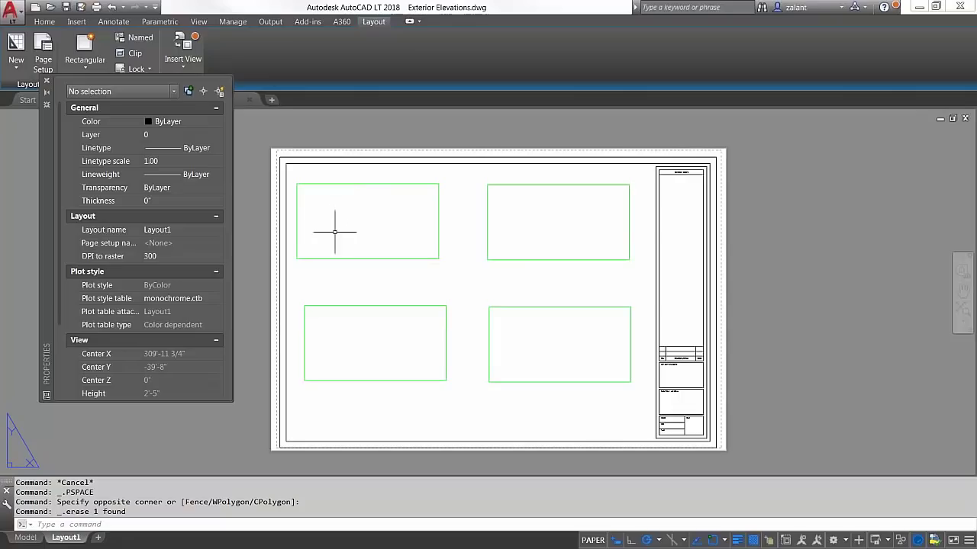
Activate the two upper viewports in turn and zoom each one to the drawing extents.
{"action": "left_click", "coordinate": [389, 221]}
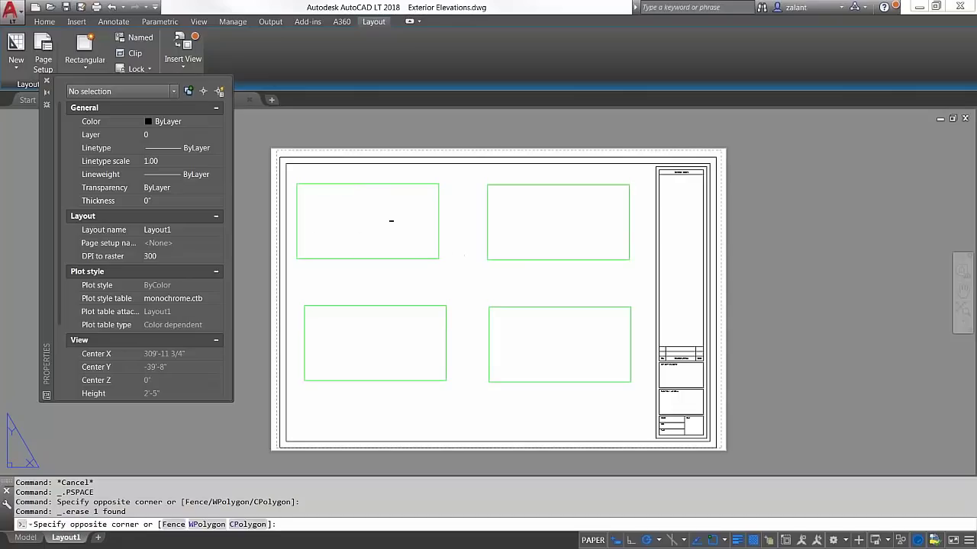
{"action": "double_click", "coordinate": [389, 221]}
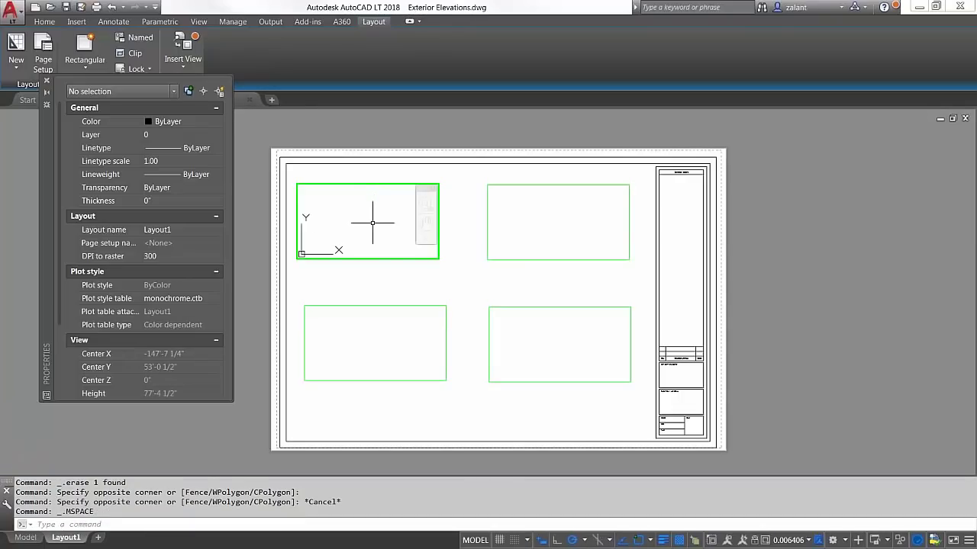
{"action": "middle_click", "coordinate": [375, 220]}
{"action": "middle_click", "coordinate": [374, 221]}
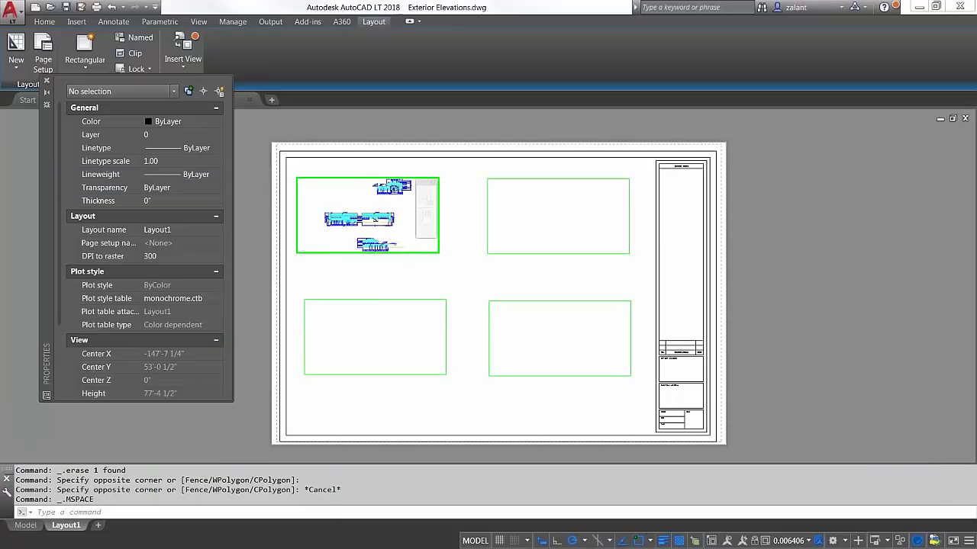
{"action": "left_click", "coordinate": [524, 230]}
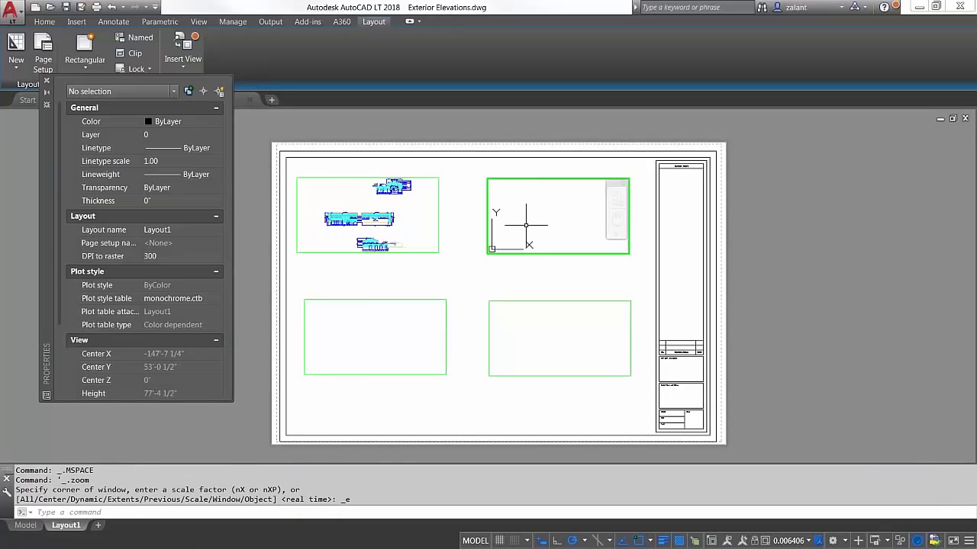
{"action": "middle_click", "coordinate": [524, 230]}
{"action": "middle_click", "coordinate": [524, 229]}
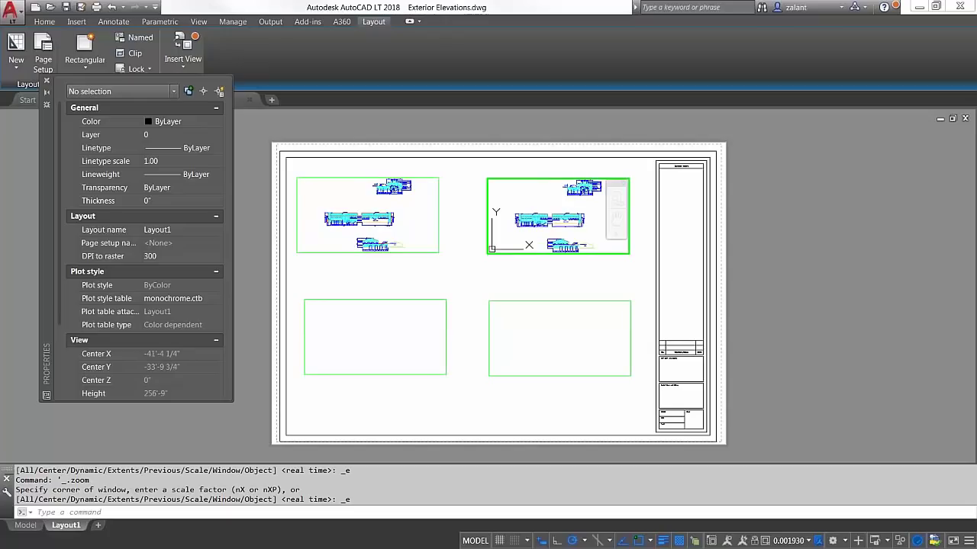
Zoom both lower viewports to the drawing extents, and move the Properties palette clear of the ribbon.
{"action": "left_click", "coordinate": [543, 348]}
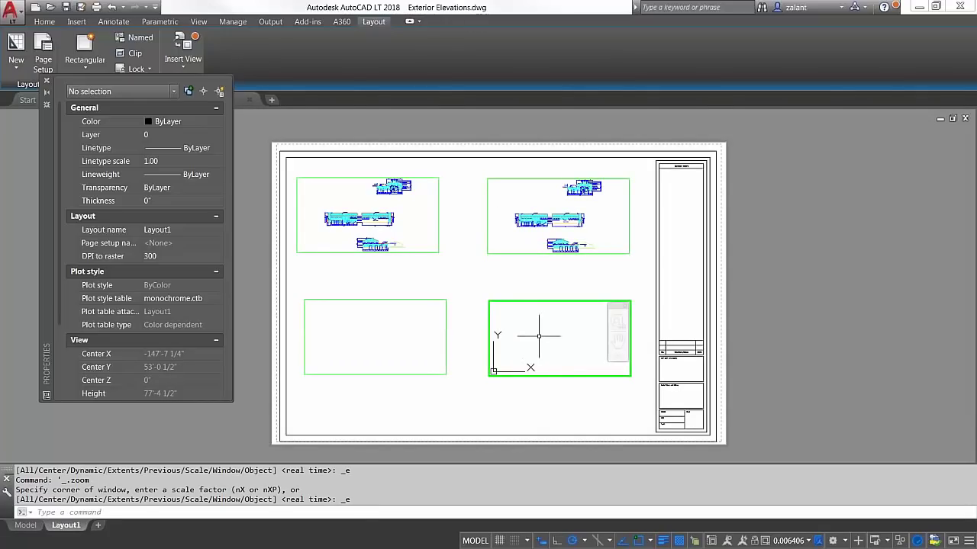
{"action": "middle_click", "coordinate": [537, 331]}
{"action": "middle_click", "coordinate": [537, 332]}
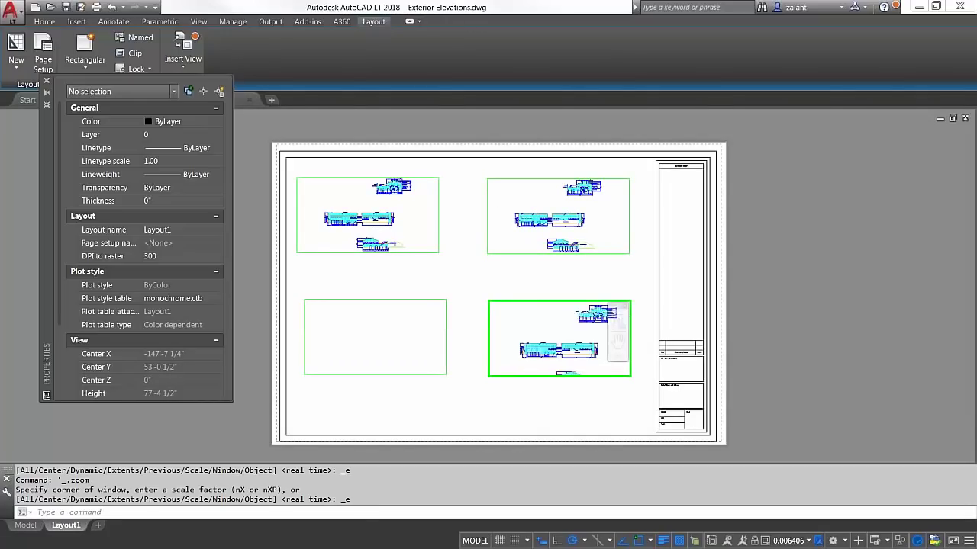
{"action": "left_click", "coordinate": [348, 342]}
{"action": "middle_click", "coordinate": [345, 341]}
{"action": "middle_click", "coordinate": [346, 341]}
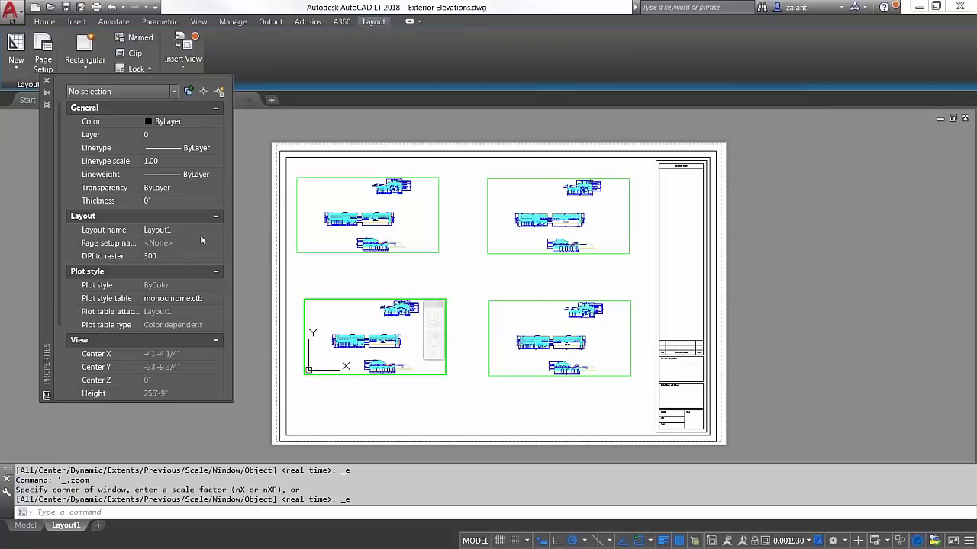
{"action": "left_click_drag", "start_coordinate": [46, 148], "coordinate": [30, 187]}
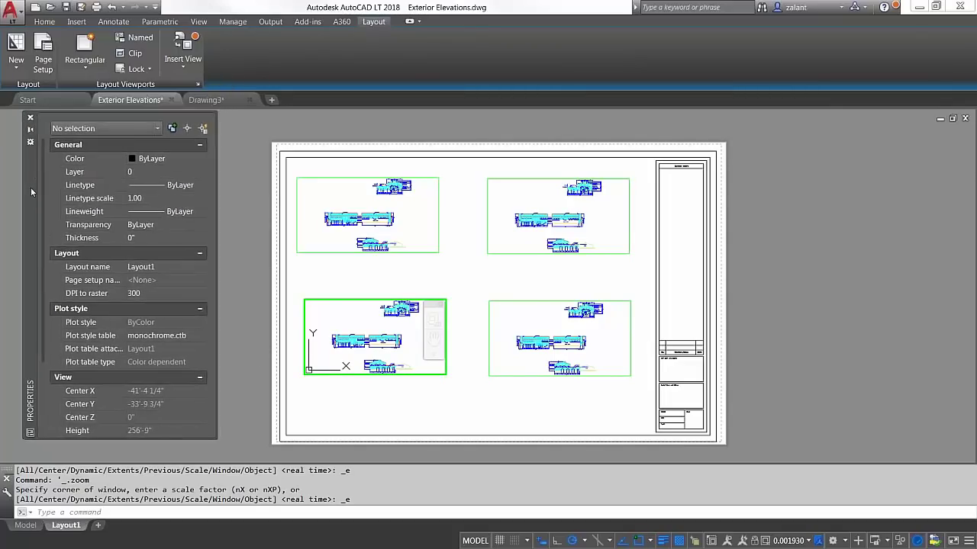
Switch to Drawing3 and delete the existing viewport on its Layout1 sheet.
{"action": "left_click", "coordinate": [220, 100]}
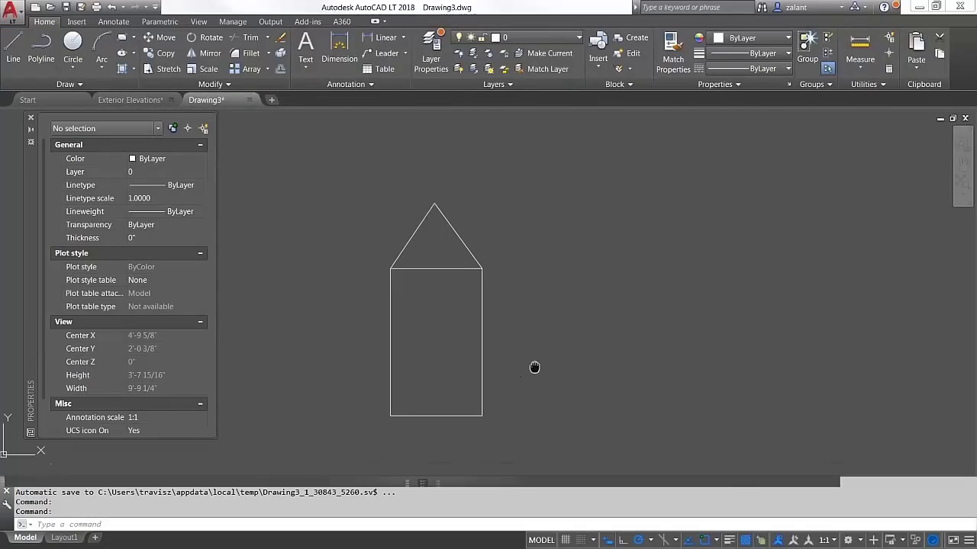
{"action": "left_click", "coordinate": [64, 526]}
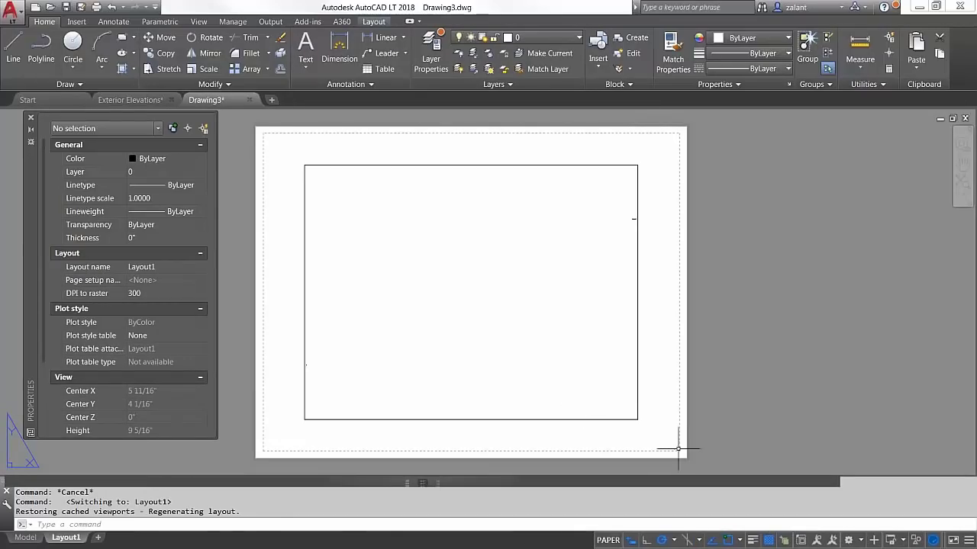
{"action": "left_click", "coordinate": [651, 433]}
{"action": "left_click", "coordinate": [621, 398]}
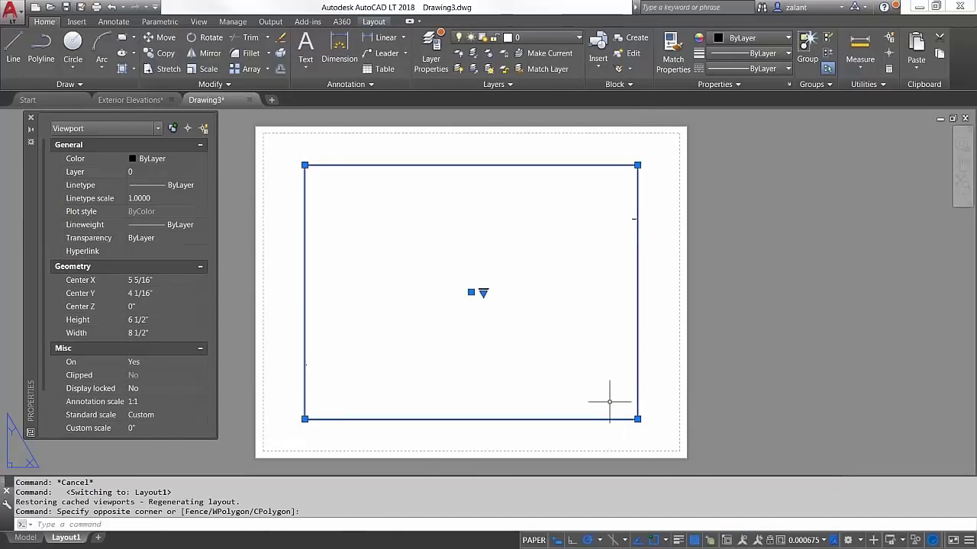
{"action": "key", "text": "Delete"}
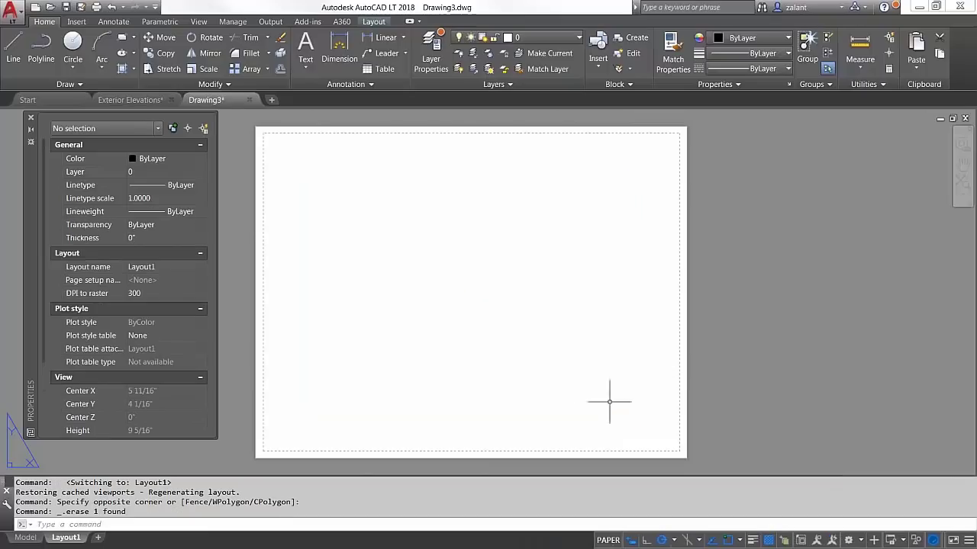
Create a new rectangular viewport on Layout1 that fills most of the printable area.
{"action": "left_click", "coordinate": [374, 21]}
{"action": "left_click", "coordinate": [84, 48]}
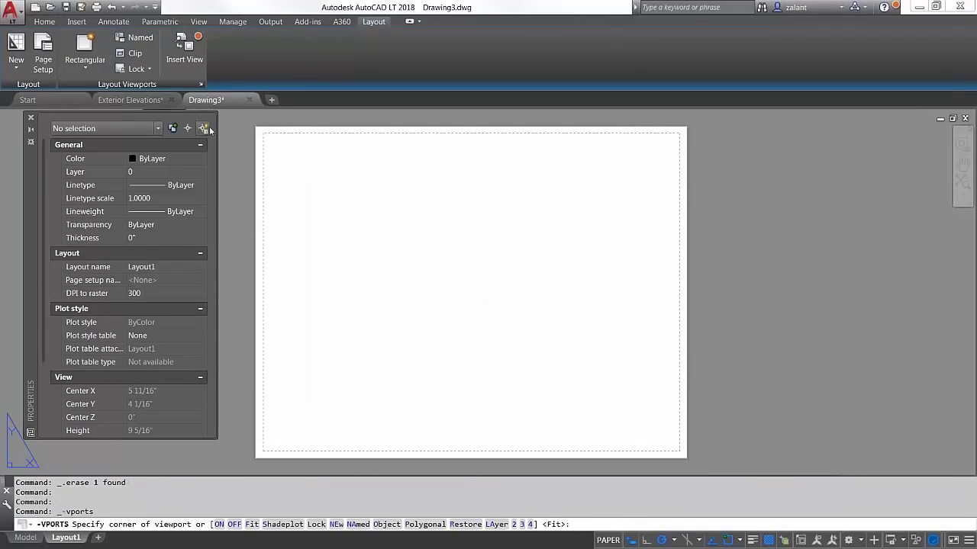
{"action": "left_click", "coordinate": [273, 147]}
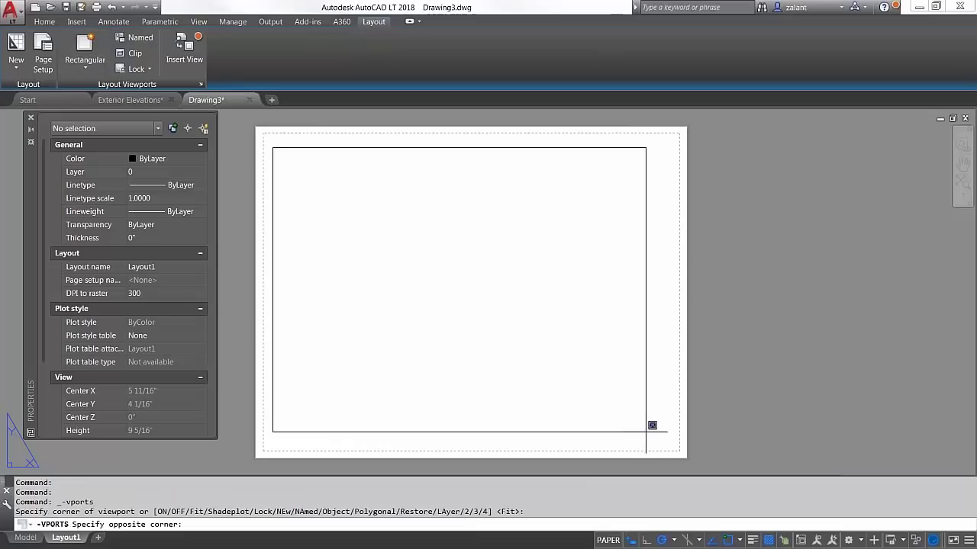
{"action": "left_click", "coordinate": [657, 436]}
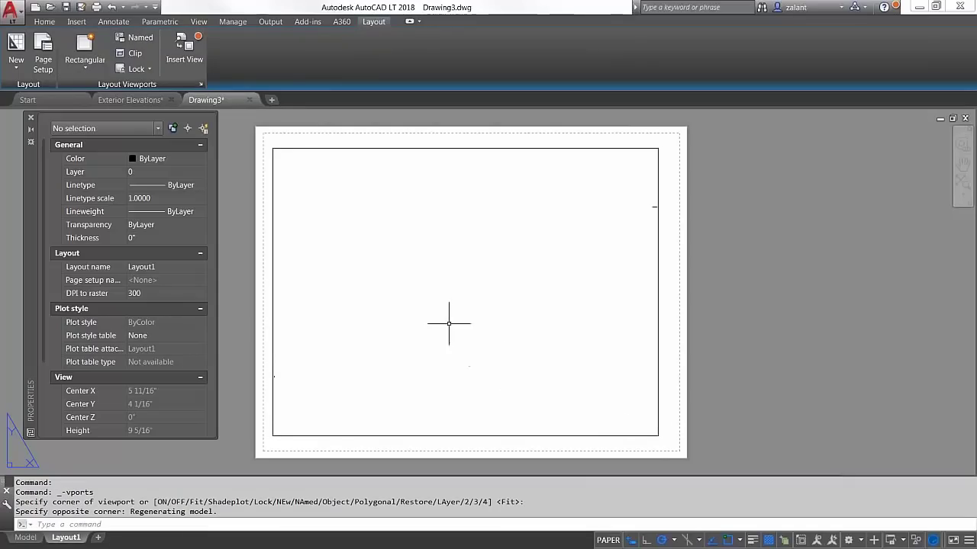
Check the house shape in the Model space view, and magnify the house inside the activated Layout1 viewport.
{"action": "left_click", "coordinate": [25, 538]}
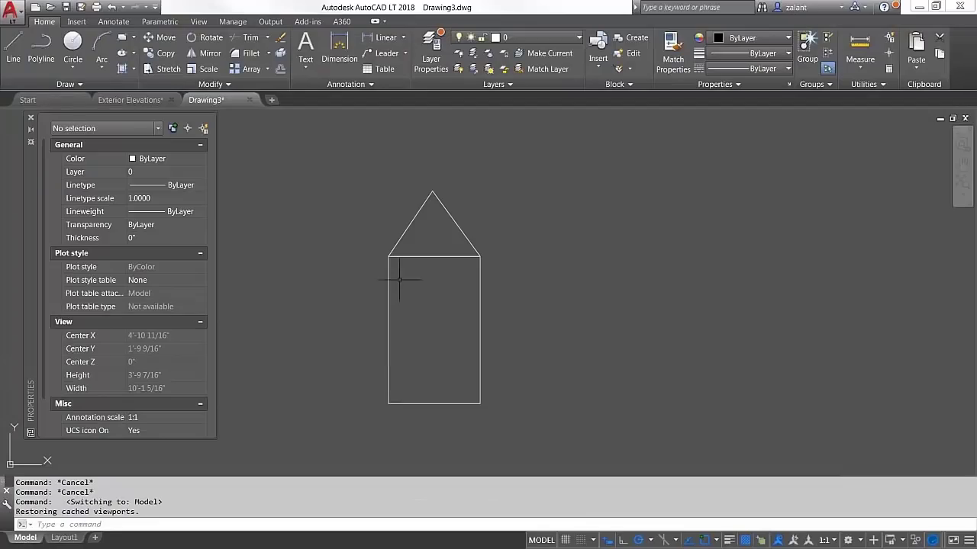
{"action": "left_click", "coordinate": [75, 538]}
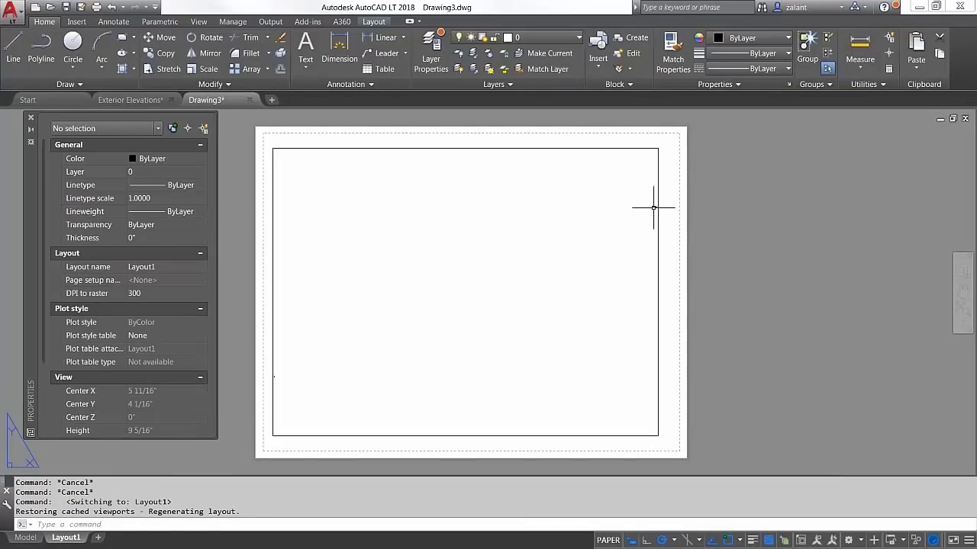
{"action": "double_click", "coordinate": [316, 365]}
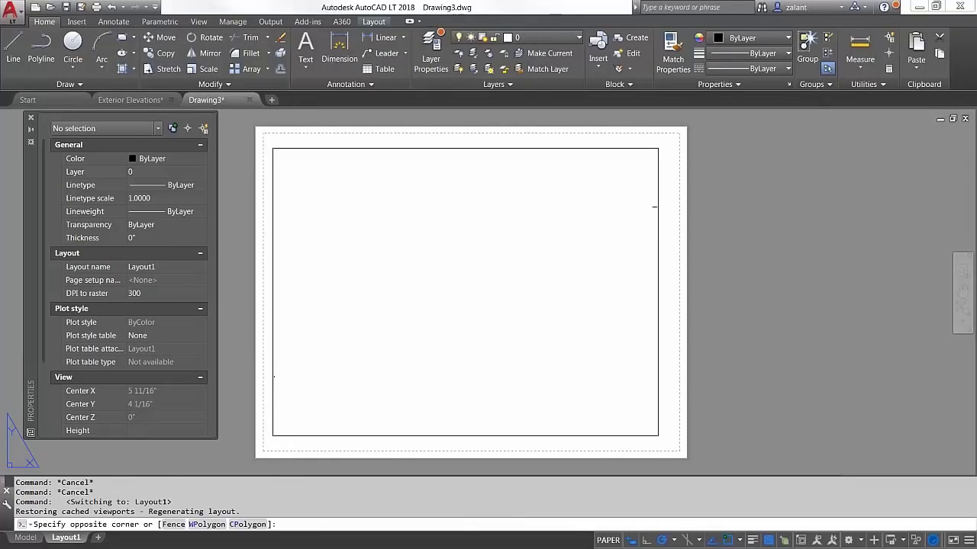
{"action": "middle_click_drag", "start_coordinate": [321, 364], "coordinate": [460, 338]}
{"action": "scroll", "coordinate": [405, 364], "scroll_direction": "up", "scroll_amount": 4}
{"action": "scroll", "coordinate": [397, 349], "scroll_direction": "up", "scroll_amount": 15}
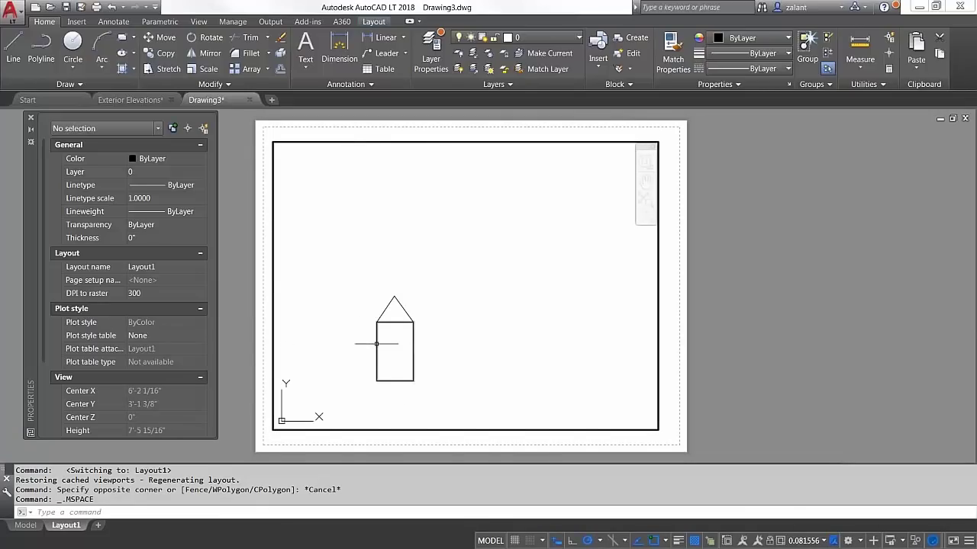
Inside the Layout1 viewport, find and delete the stray horizontal polyline lying far away from the house.
{"action": "scroll", "coordinate": [373, 346], "scroll_direction": "down", "scroll_amount": 15}
{"action": "scroll", "coordinate": [392, 342], "scroll_direction": "down", "scroll_amount": 6}
{"action": "middle_click_drag", "start_coordinate": [391, 342], "coordinate": [450, 325]}
{"action": "middle_click_drag", "start_coordinate": [499, 294], "coordinate": [515, 281]}
{"action": "scroll", "coordinate": [514, 302], "scroll_direction": "up", "scroll_amount": 8}
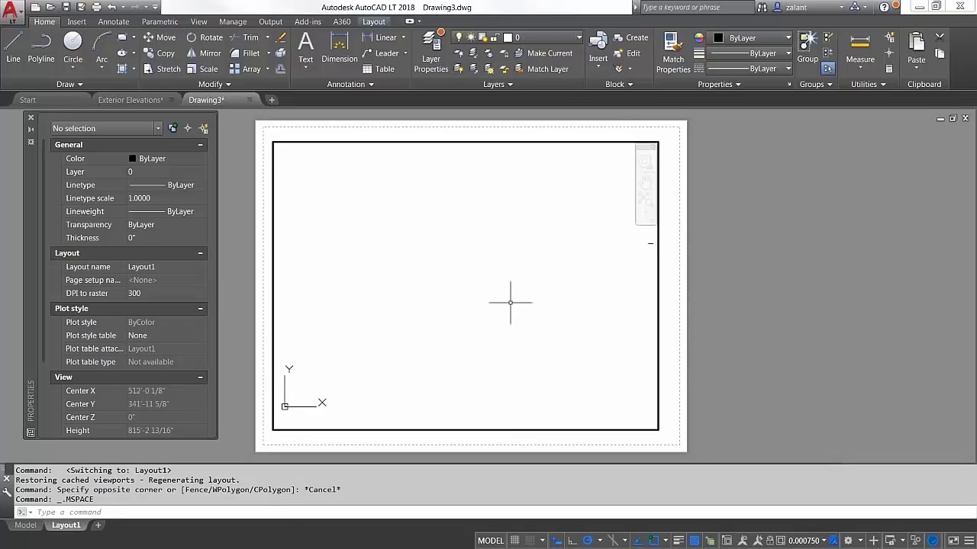
{"action": "scroll", "coordinate": [538, 269], "scroll_direction": "up", "scroll_amount": 15}
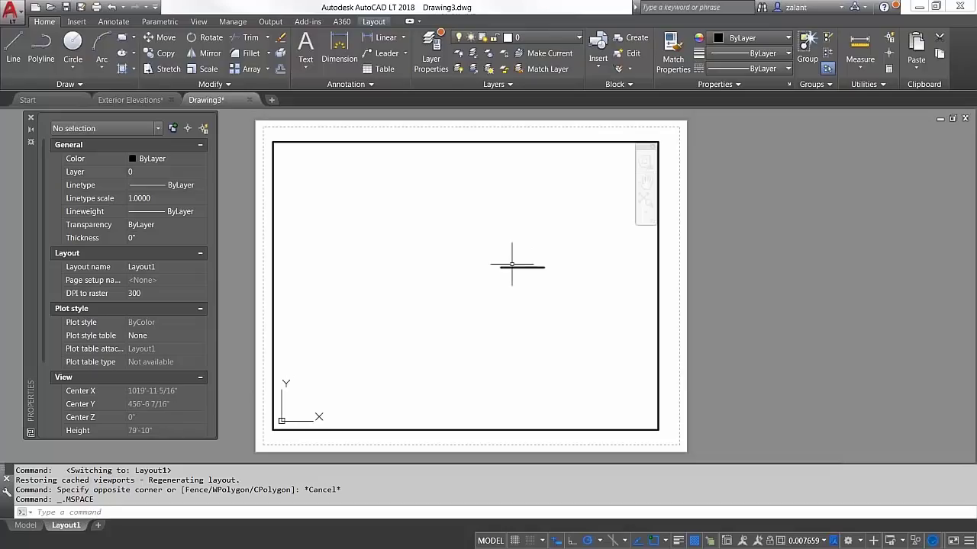
{"action": "scroll", "coordinate": [537, 277], "scroll_direction": "down", "scroll_amount": 4}
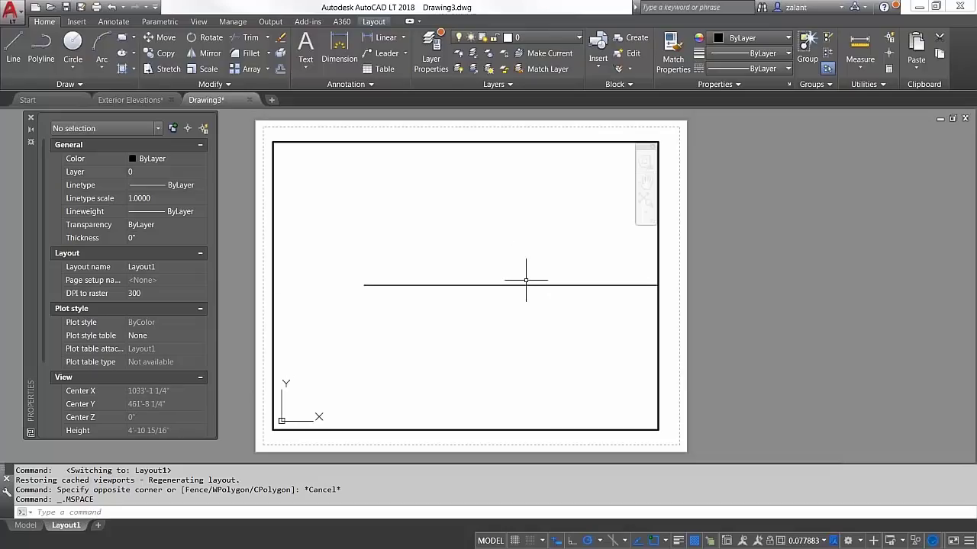
{"action": "left_click", "coordinate": [538, 295]}
{"action": "left_click", "coordinate": [513, 273]}
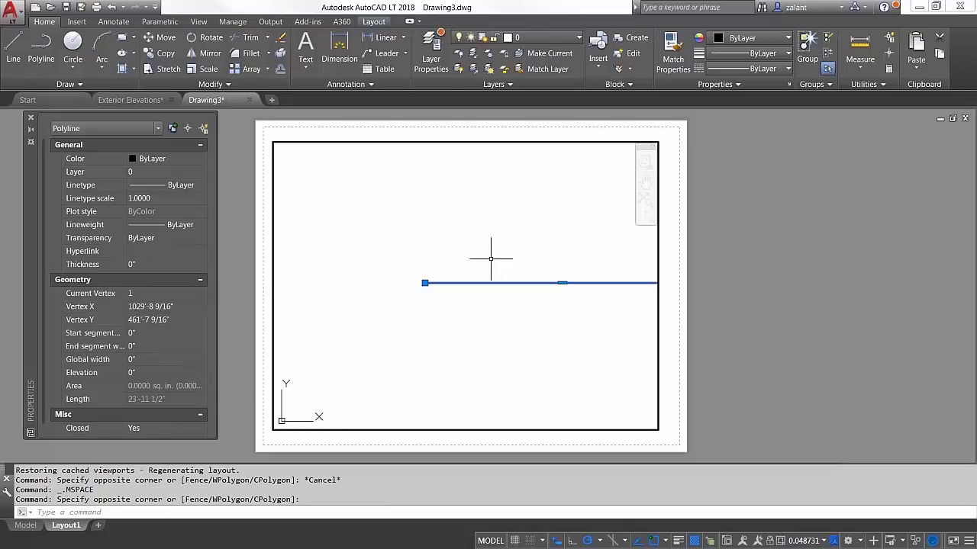
{"action": "key", "text": "Delete"}
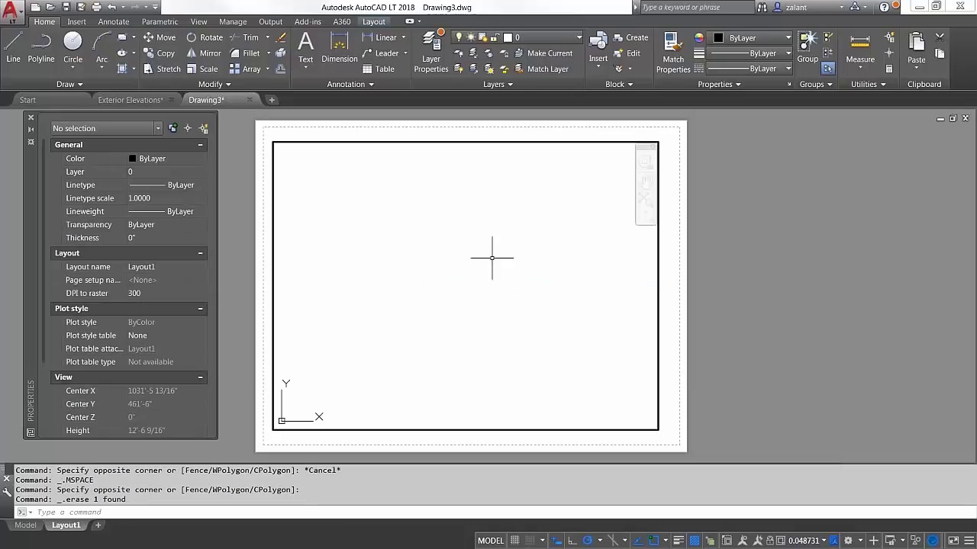
Zoom to the drawing extents in the Layout1 viewport and in the Model space view, leaving some margin around the house there.
{"action": "middle_click", "coordinate": [492, 257]}
{"action": "middle_click", "coordinate": [492, 258]}
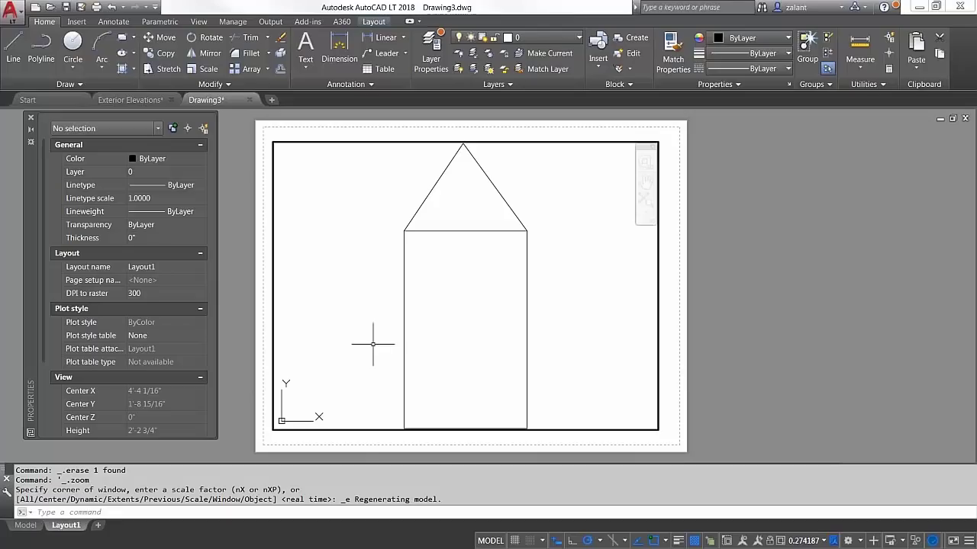
{"action": "left_click", "coordinate": [25, 526]}
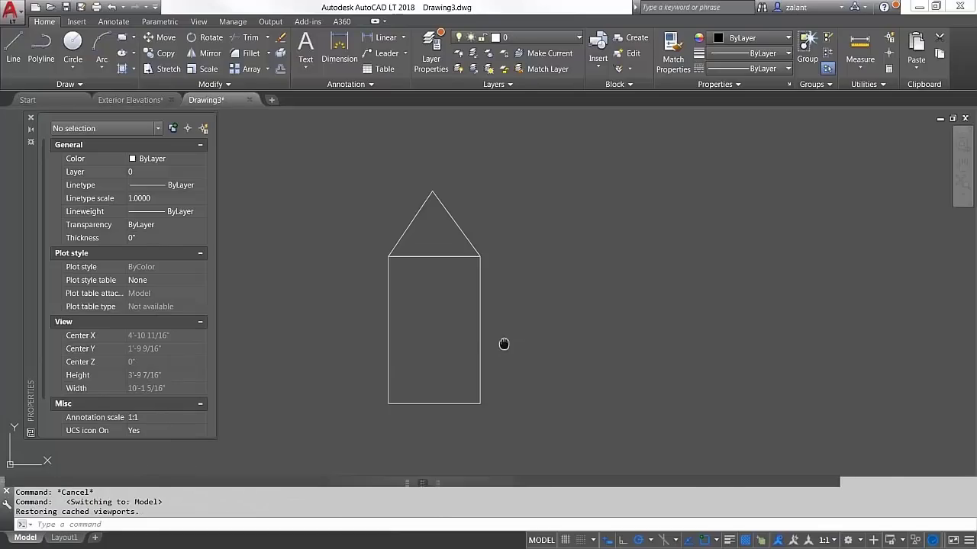
{"action": "middle_click", "coordinate": [503, 343]}
{"action": "middle_click", "coordinate": [503, 344]}
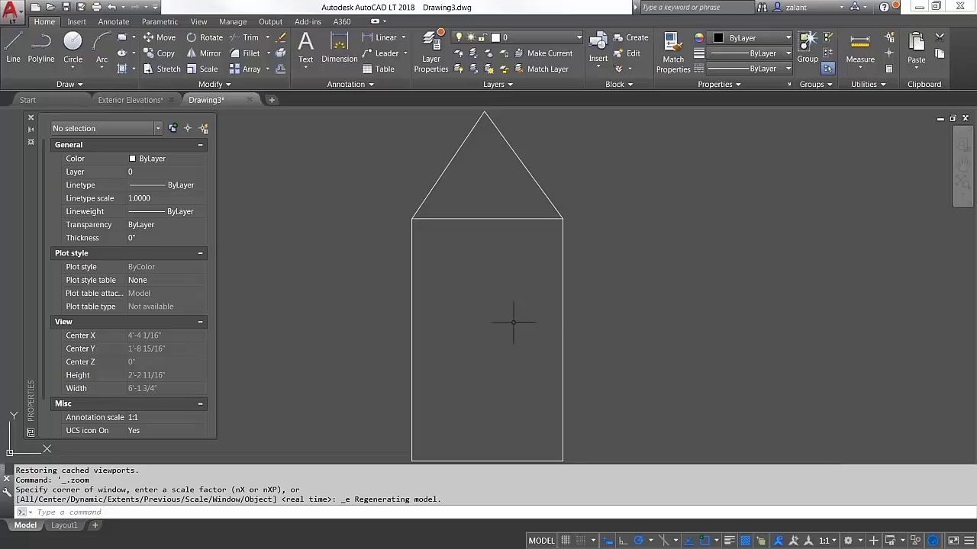
{"action": "scroll", "coordinate": [504, 327], "scroll_direction": "down", "scroll_amount": 2}
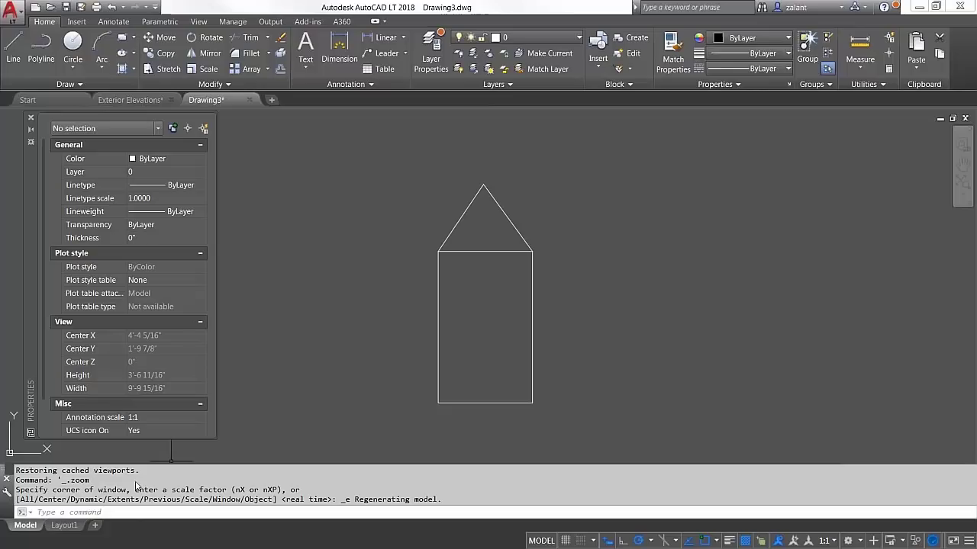
{"action": "mouse_move", "coordinate": [68, 525]}
Switch to the Exterior Elevations drawing and return from the active viewport on Layout1 to paper space.
{"action": "left_click", "coordinate": [133, 100]}
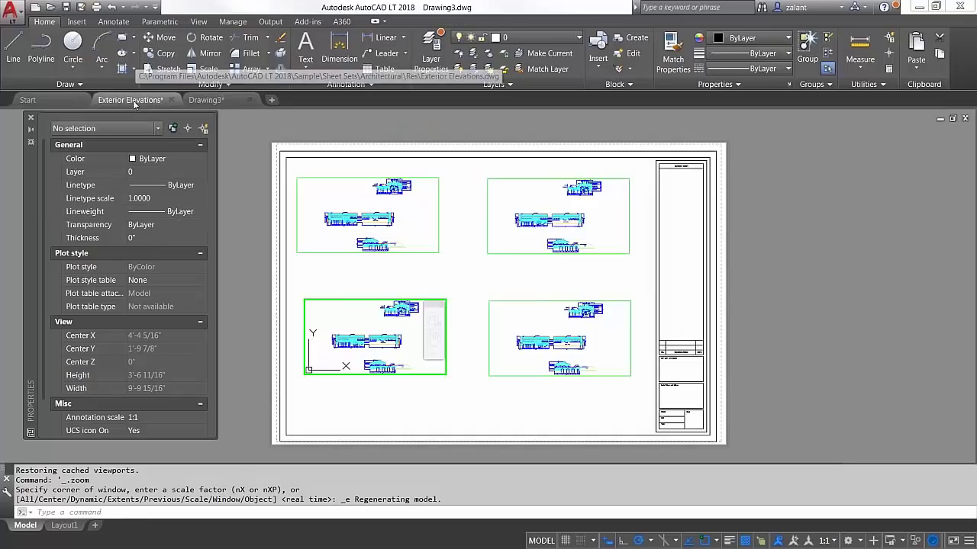
{"action": "double_click", "coordinate": [433, 279]}
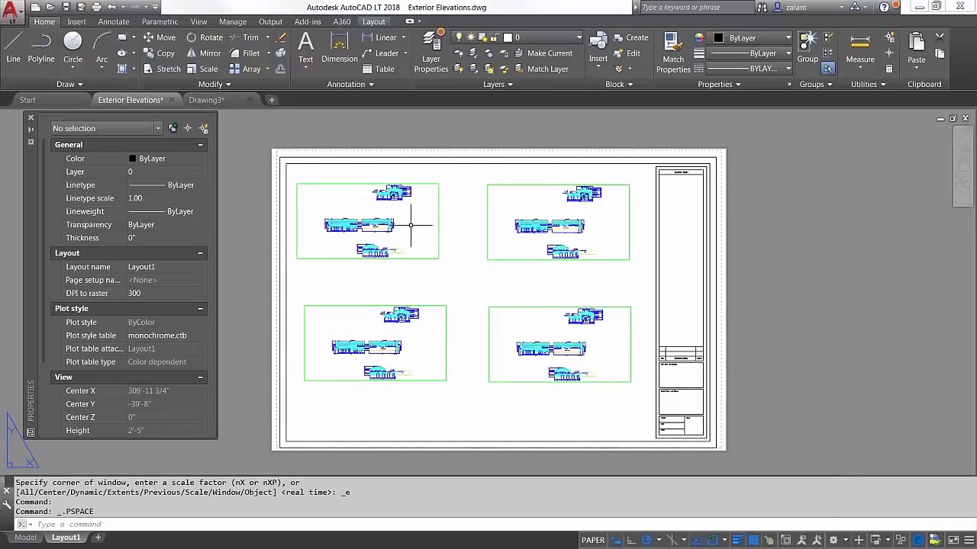
{"action": "scroll", "coordinate": [371, 222], "scroll_direction": "up", "scroll_amount": 4}
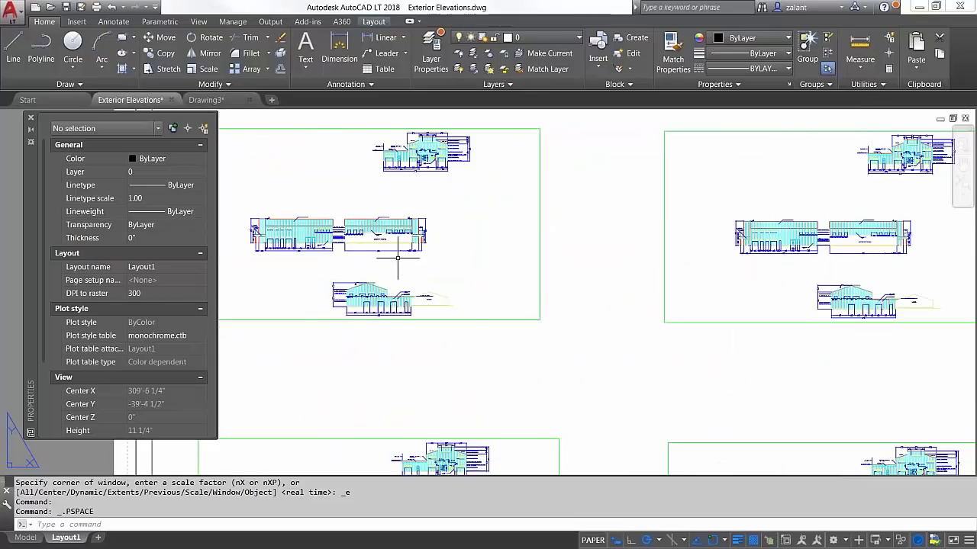
Select the sheet's upper-left viewport, then reposition and lengthen the Properties palette so more of its viewport properties fit.
{"action": "left_click", "coordinate": [562, 313]}
{"action": "left_click", "coordinate": [509, 289]}
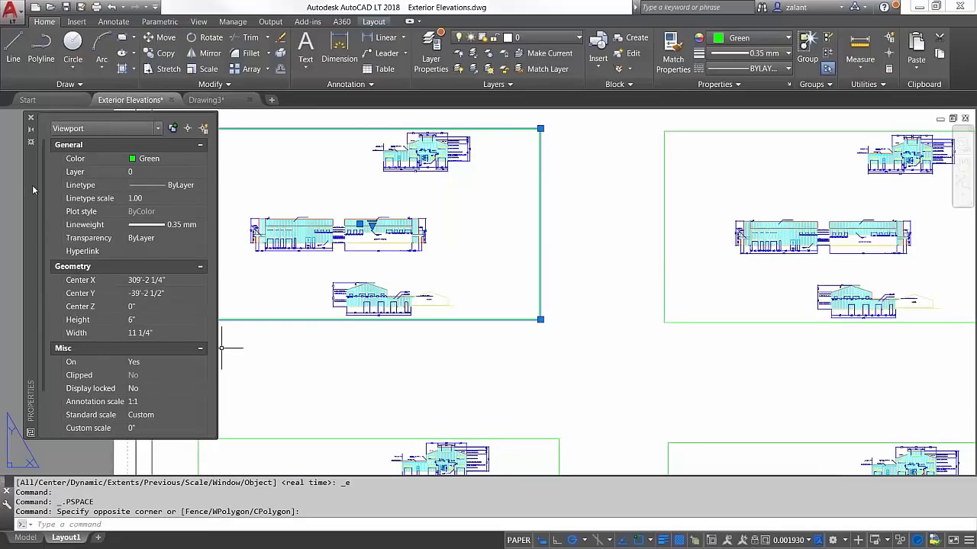
{"action": "left_click_drag", "start_coordinate": [32, 184], "coordinate": [21, 124]}
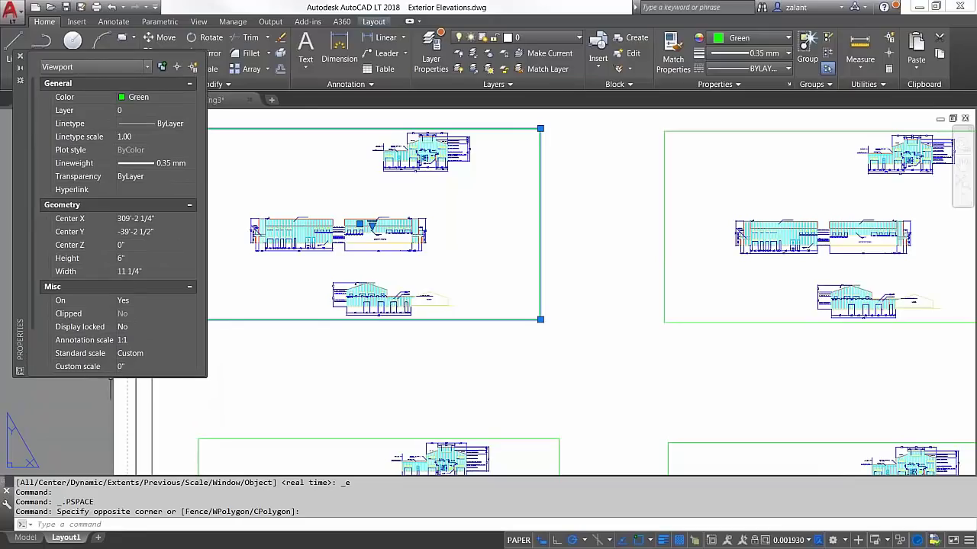
{"action": "left_click_drag", "start_coordinate": [112, 381], "coordinate": [106, 449]}
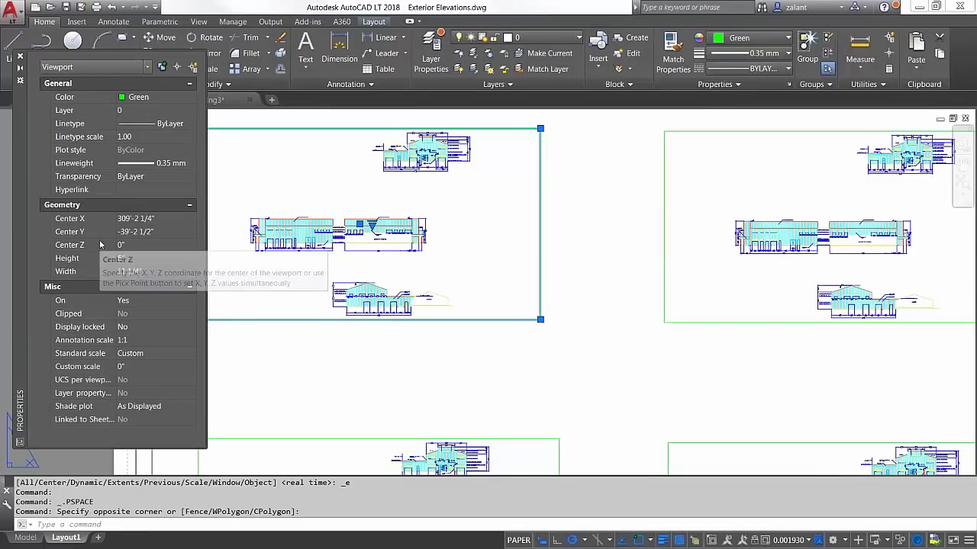
Set the upper-left viewport's standard scale to 1/8" = 1'-0" and deselect it.
{"action": "left_click", "coordinate": [176, 353]}
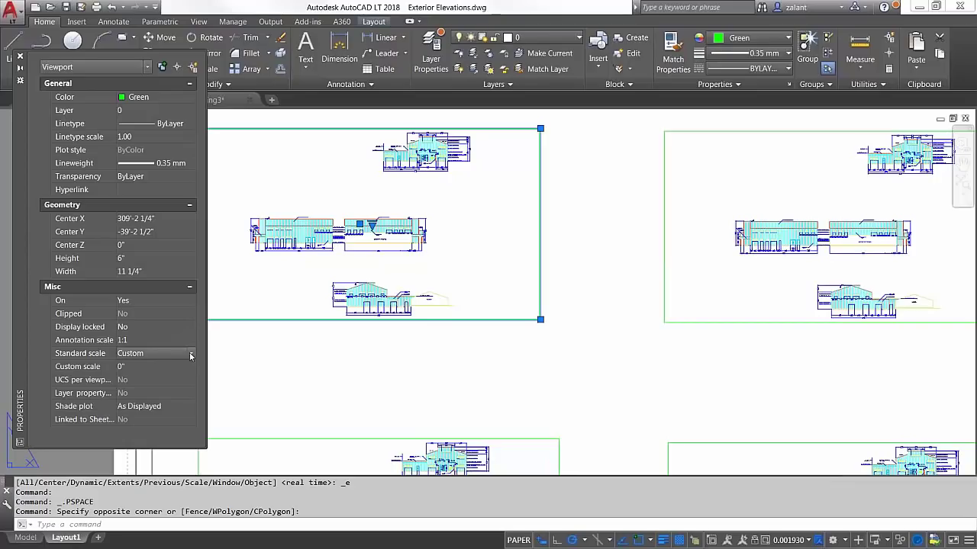
{"action": "left_click", "coordinate": [191, 354]}
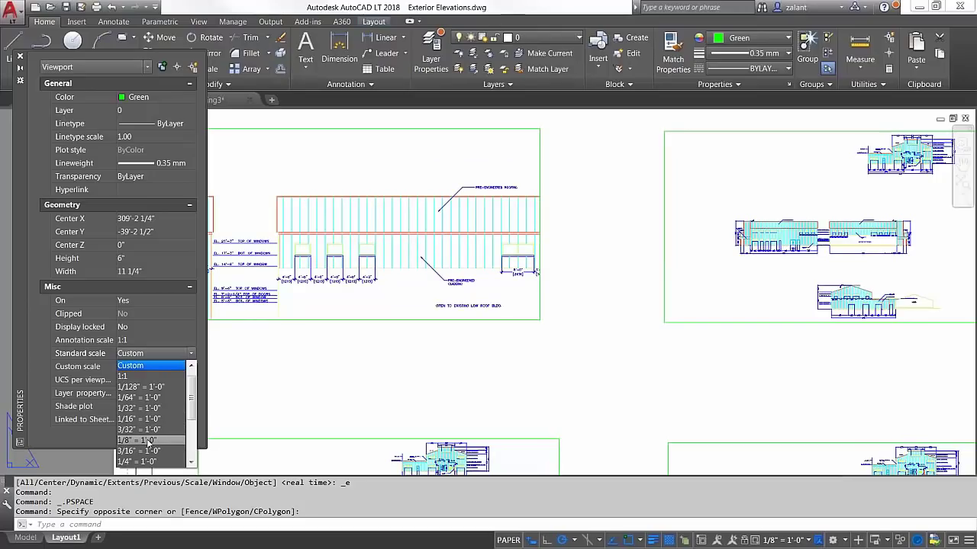
{"action": "left_click", "coordinate": [149, 441]}
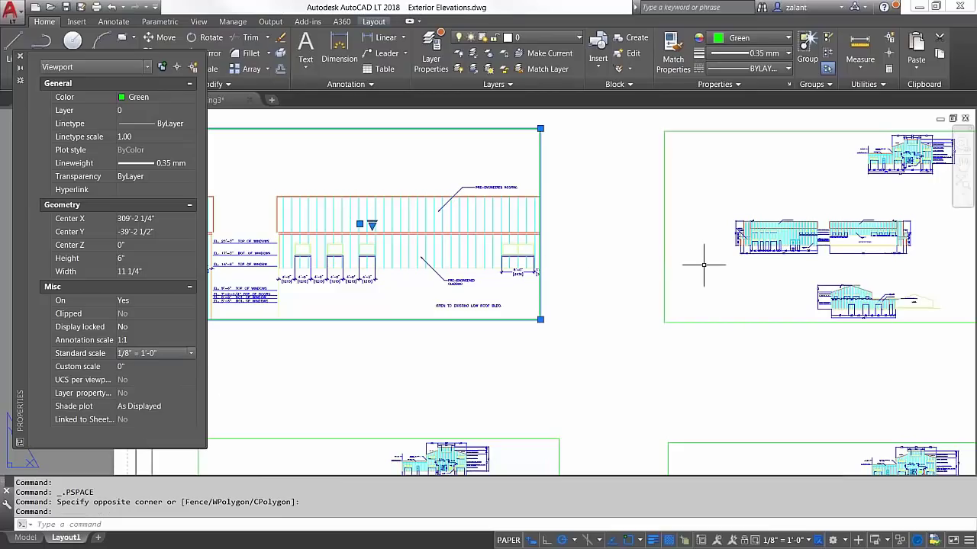
{"action": "key", "text": "Escape"}
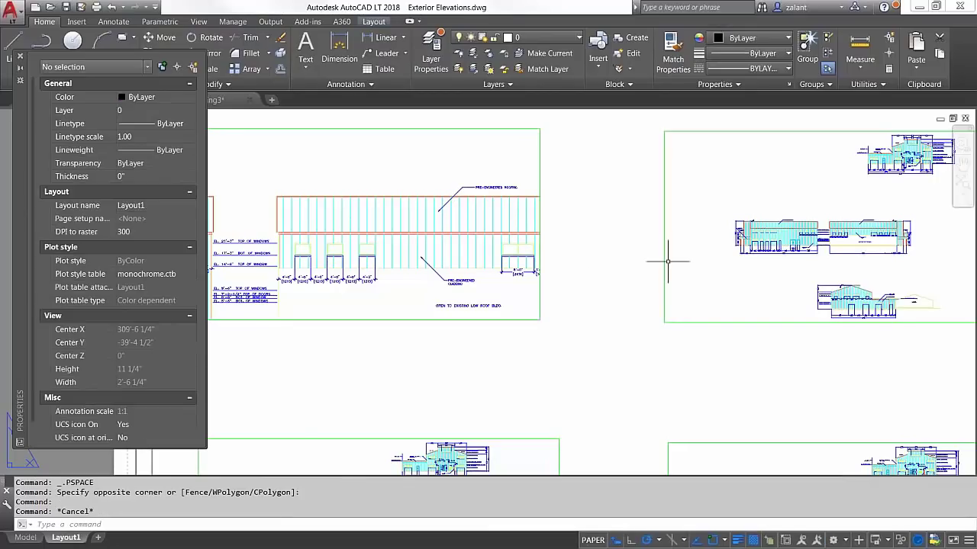
{"action": "left_click", "coordinate": [664, 260]}
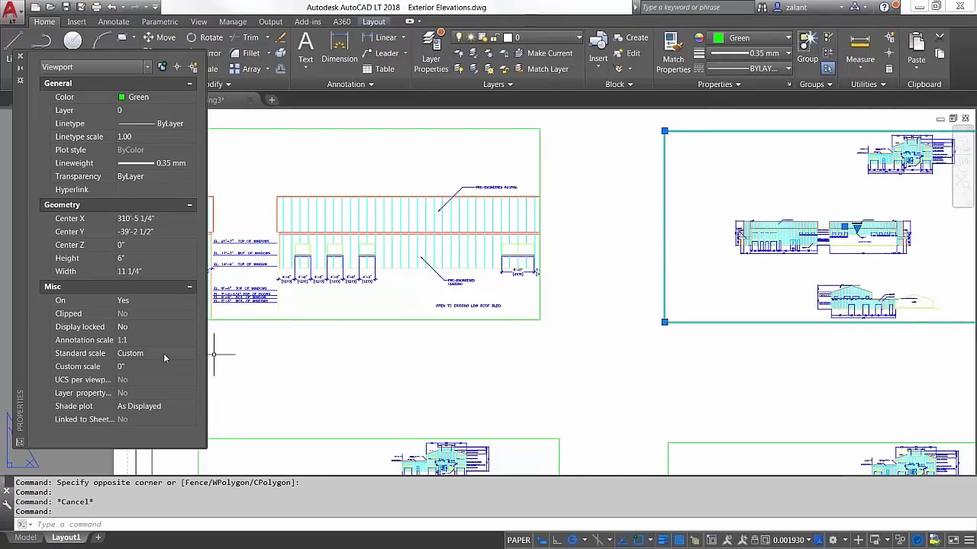
{"action": "left_click", "coordinate": [786, 261]}
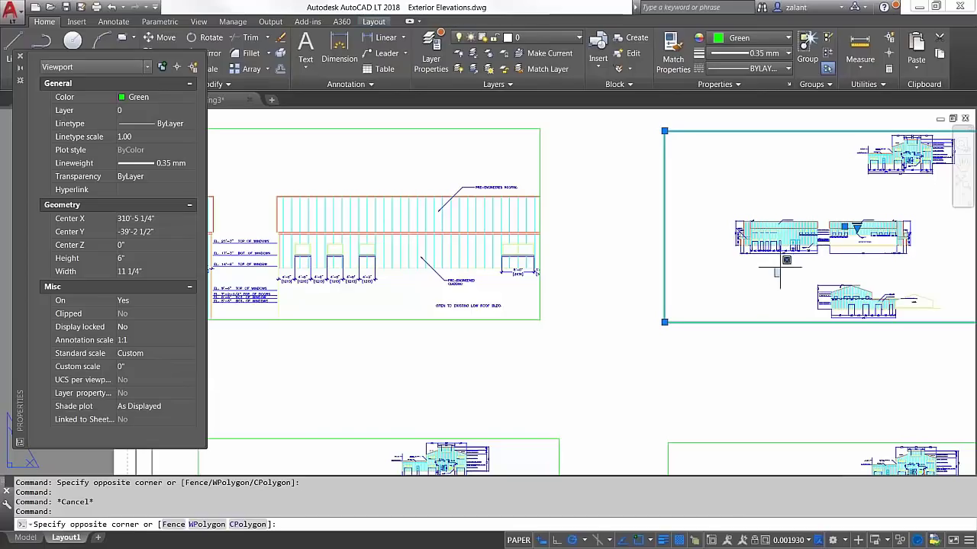
{"action": "key", "text": "Escape"}
{"action": "scroll", "coordinate": [870, 297], "scroll_direction": "up", "scroll_amount": 3}
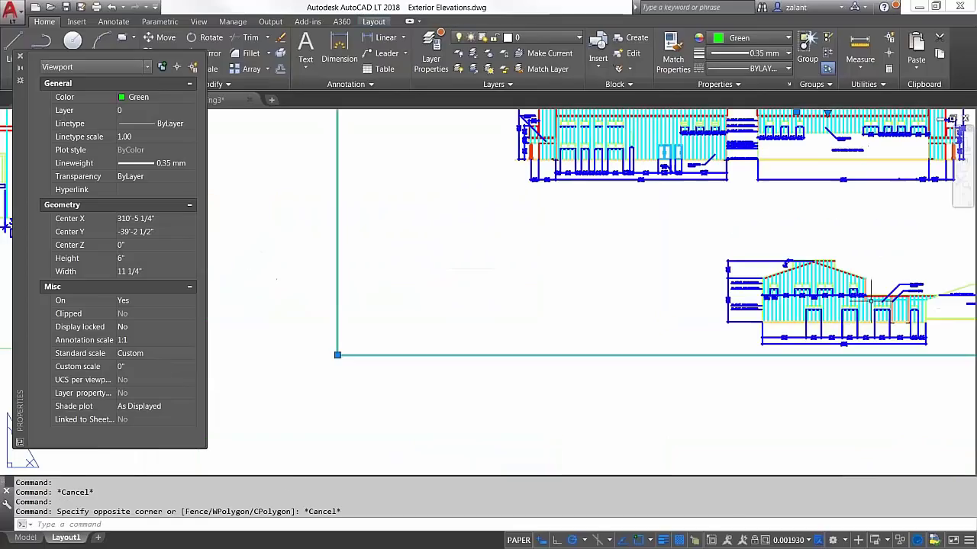
{"action": "scroll", "coordinate": [870, 296], "scroll_direction": "down", "scroll_amount": 4}
{"action": "key", "text": "Escape"}
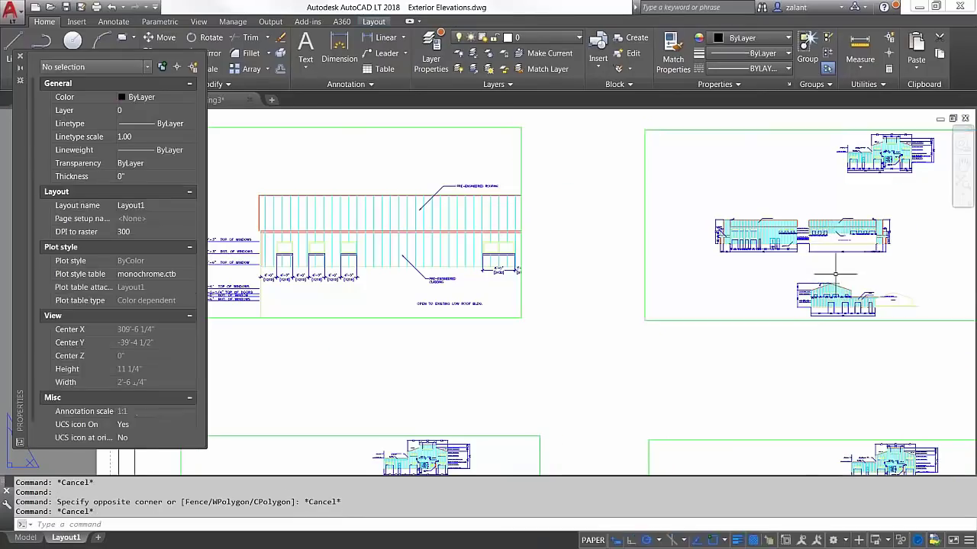
Activate the sheet's upper-right viewport, magnify the downspouts and doors of the gabled elevation's low wing, and return to paper space.
{"action": "double_click", "coordinate": [835, 273]}
{"action": "scroll", "coordinate": [835, 292], "scroll_direction": "up", "scroll_amount": 3}
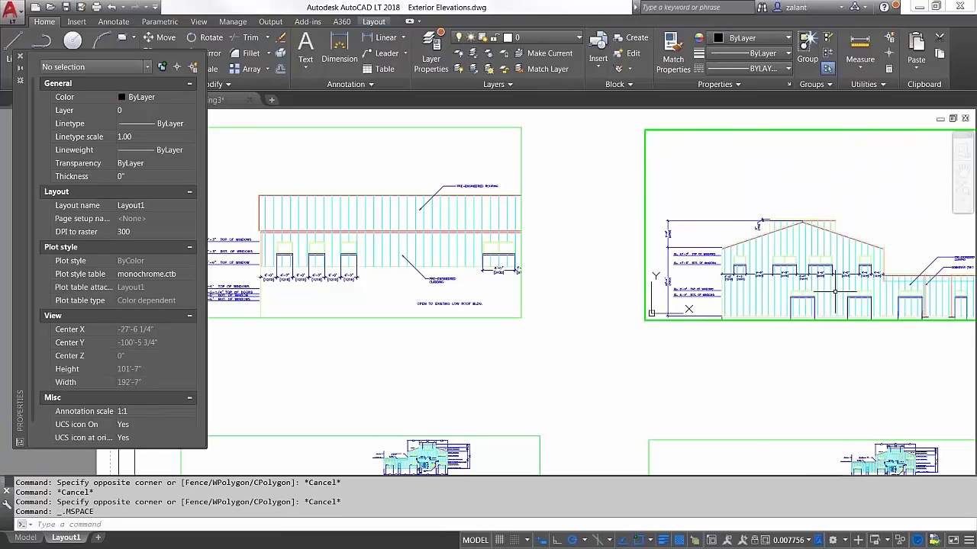
{"action": "scroll", "coordinate": [836, 292], "scroll_direction": "up", "scroll_amount": 2}
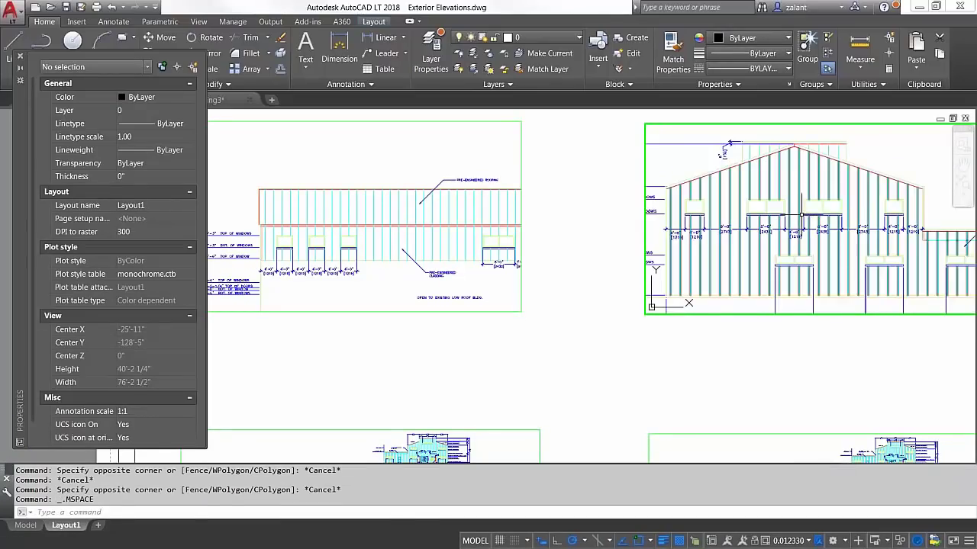
{"action": "mouse_move", "coordinate": [966, 260]}
{"action": "middle_mouse_down"}
{"action": "mouse_move", "coordinate": [760, 222]}
{"action": "mouse_move", "coordinate": [846, 200]}
{"action": "middle_mouse_up"}
{"action": "scroll", "coordinate": [785, 214], "scroll_direction": "up", "scroll_amount": 4}
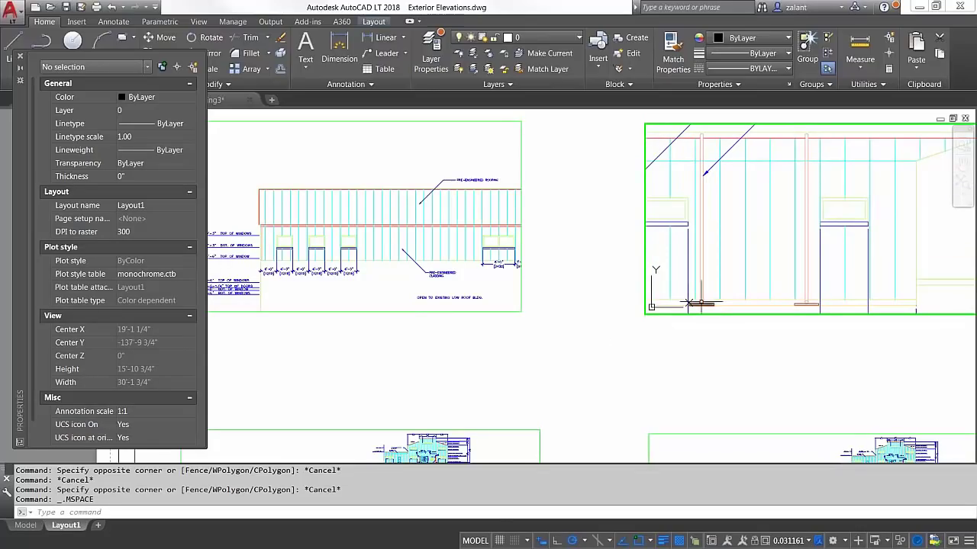
{"action": "double_click", "coordinate": [671, 324]}
Set the upper-right viewport's standard scale to 3/4" = 1'-0" and deselect it.
{"action": "left_click", "coordinate": [645, 314]}
{"action": "left_click", "coordinate": [291, 328]}
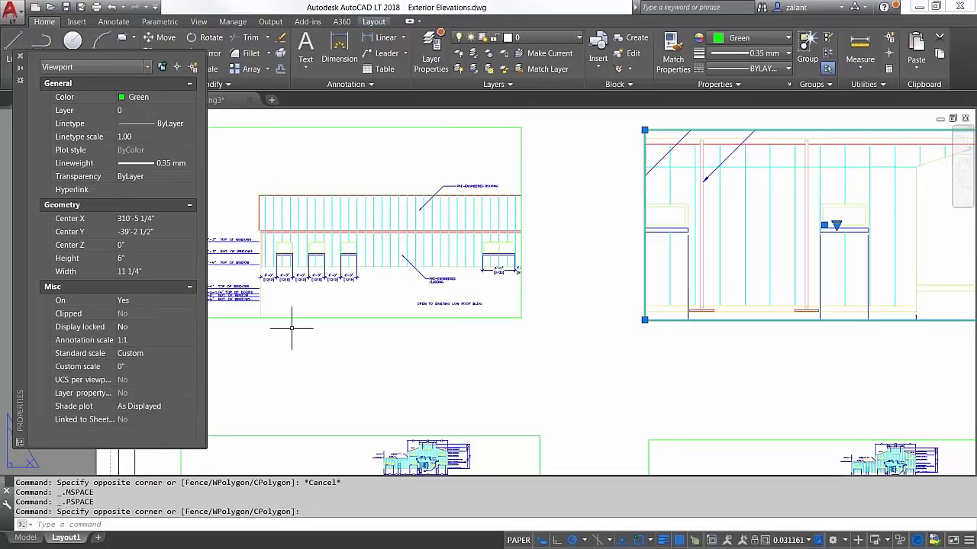
{"action": "left_click", "coordinate": [177, 355]}
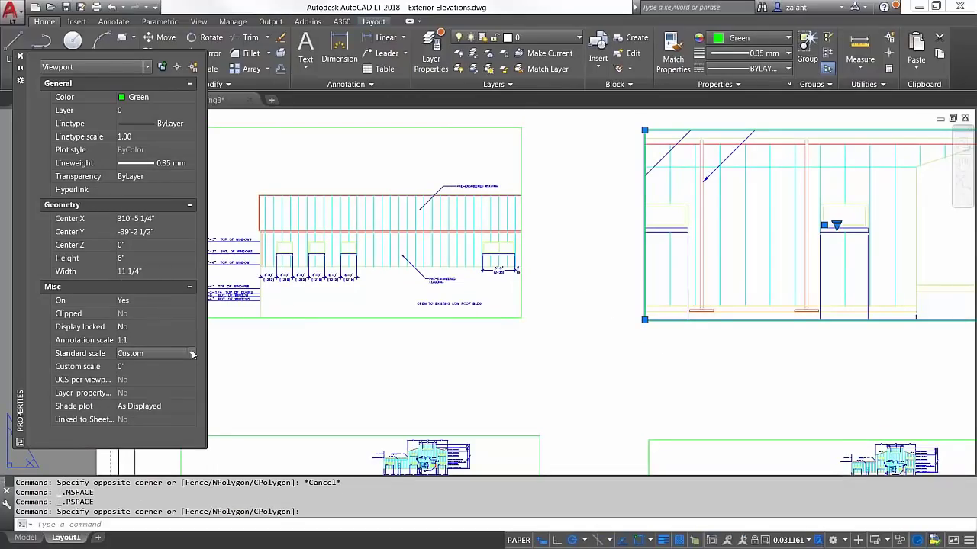
{"action": "left_click", "coordinate": [192, 353]}
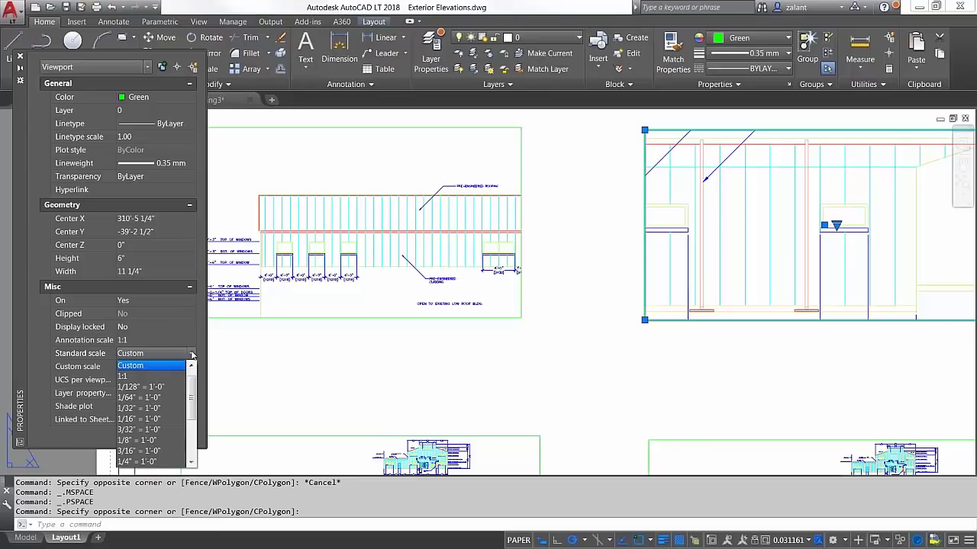
{"action": "left_click", "coordinate": [40, 343]}
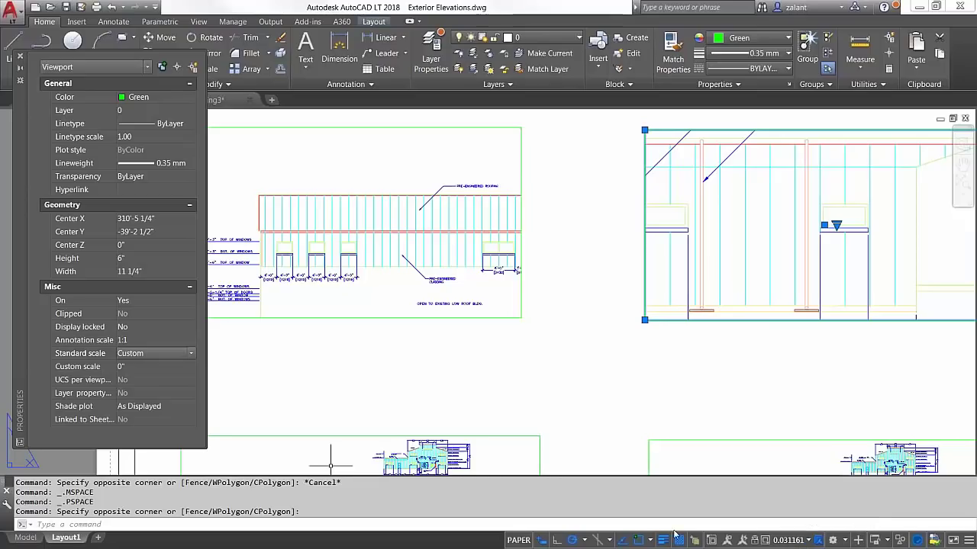
{"action": "left_click", "coordinate": [190, 354]}
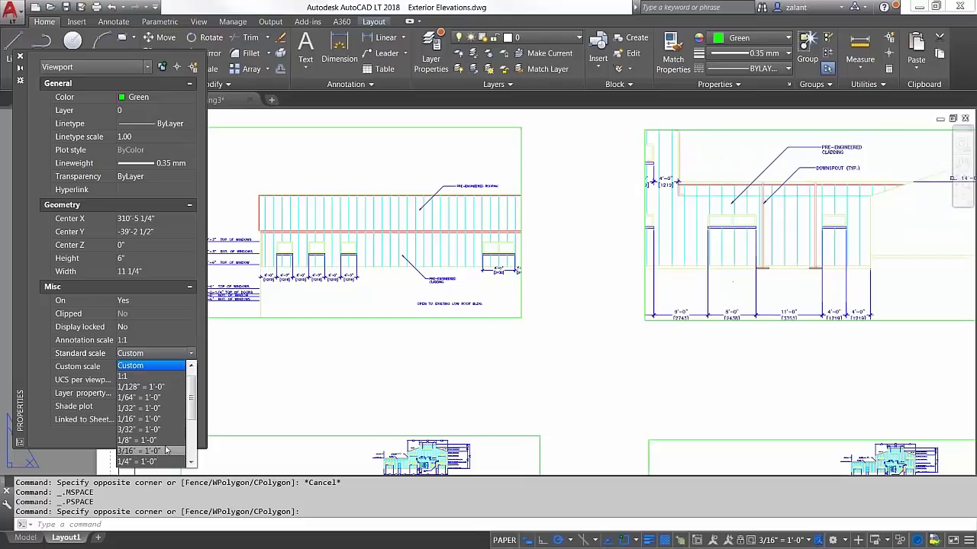
{"action": "scroll", "coordinate": [164, 444], "scroll_direction": "down", "scroll_amount": 3}
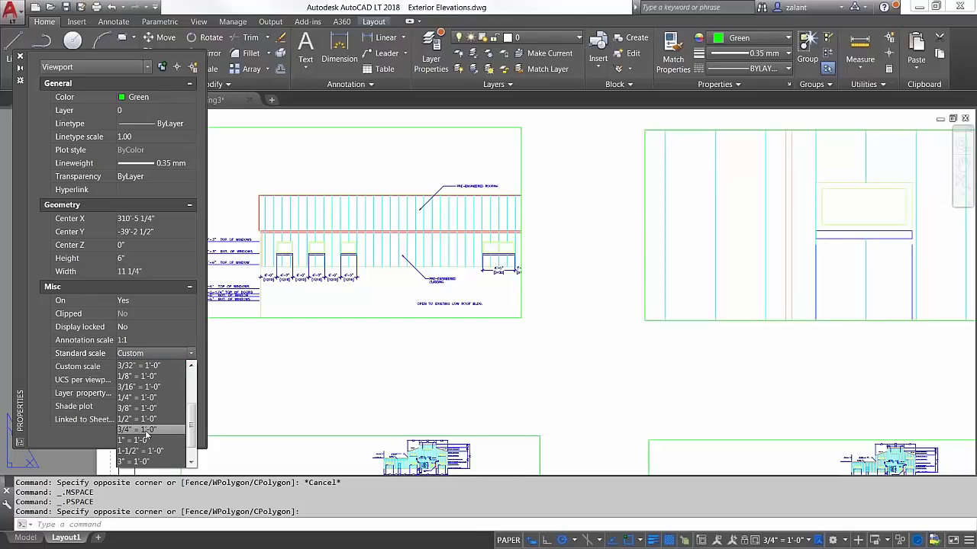
{"action": "left_click", "coordinate": [145, 431]}
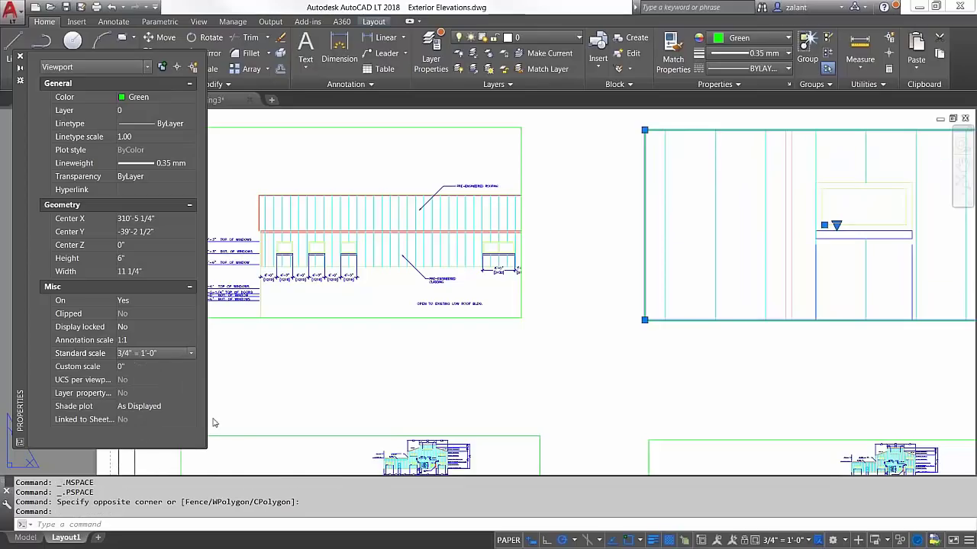
{"action": "left_click", "coordinate": [593, 332]}
{"action": "key", "text": "Escape"}
{"action": "key", "text": "Escape"}
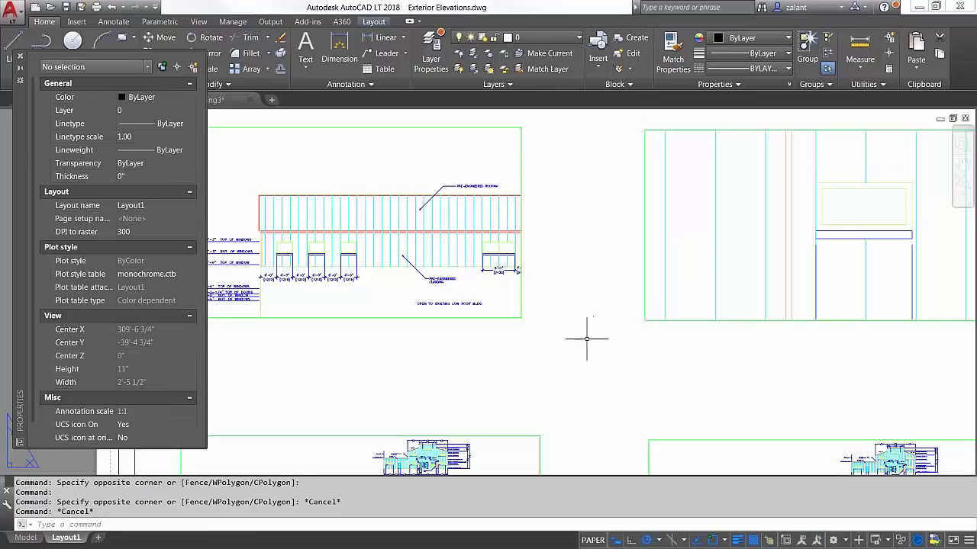
Delete the two left-hand viewports and the upper-right viewport from Layout1, keeping only the lower-right one.
{"action": "scroll", "coordinate": [586, 339], "scroll_direction": "down", "scroll_amount": 2}
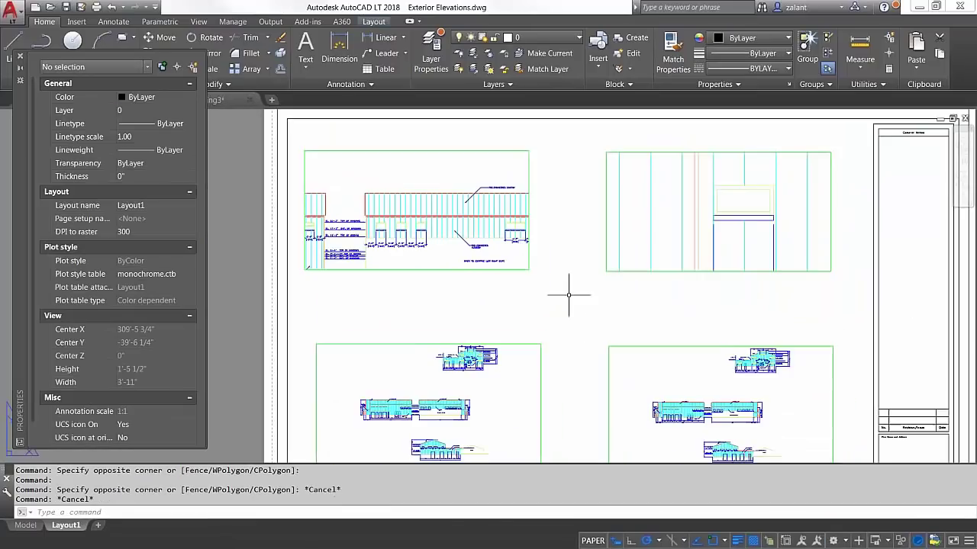
{"action": "middle_click_drag", "start_coordinate": [558, 403], "coordinate": [557, 377]}
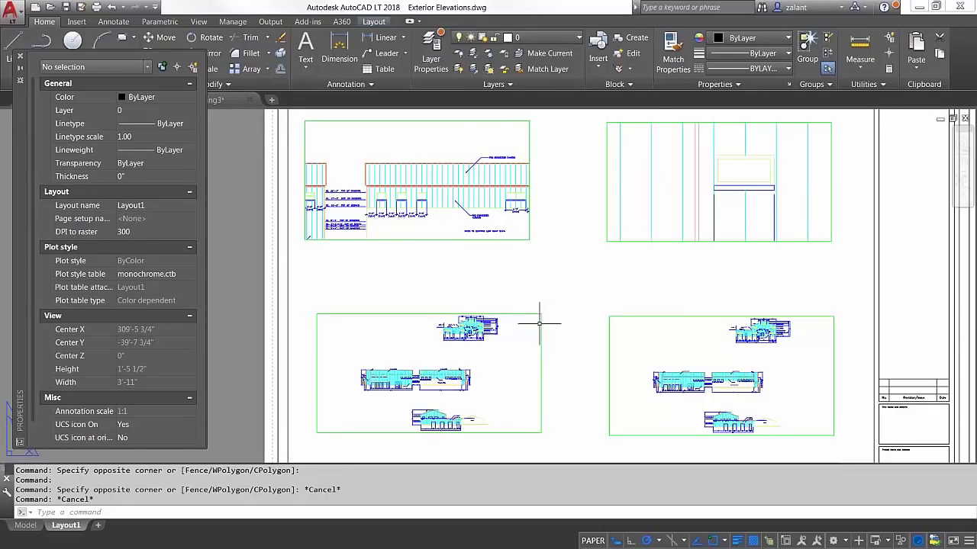
{"action": "scroll", "coordinate": [575, 311], "scroll_direction": "down", "scroll_amount": 3}
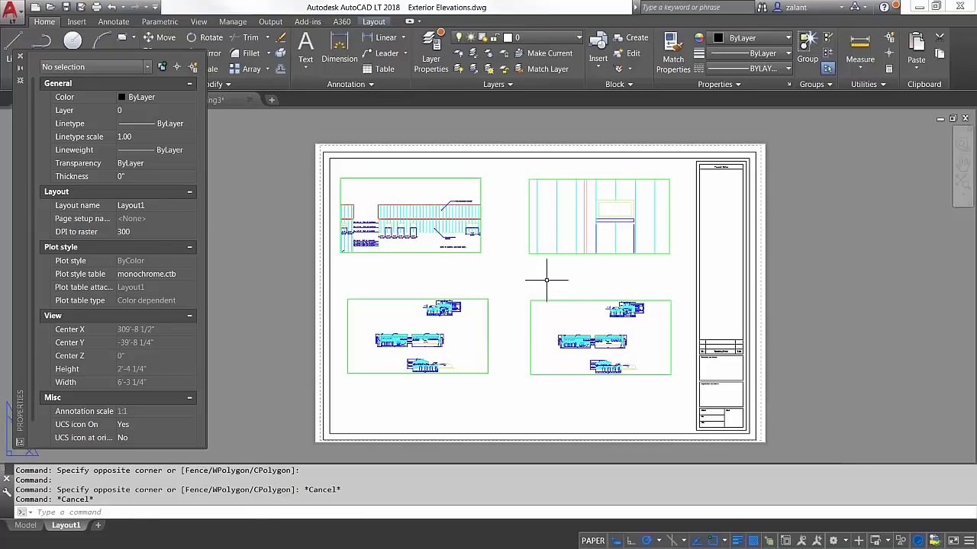
{"action": "left_click", "coordinate": [508, 352]}
{"action": "left_click", "coordinate": [470, 253]}
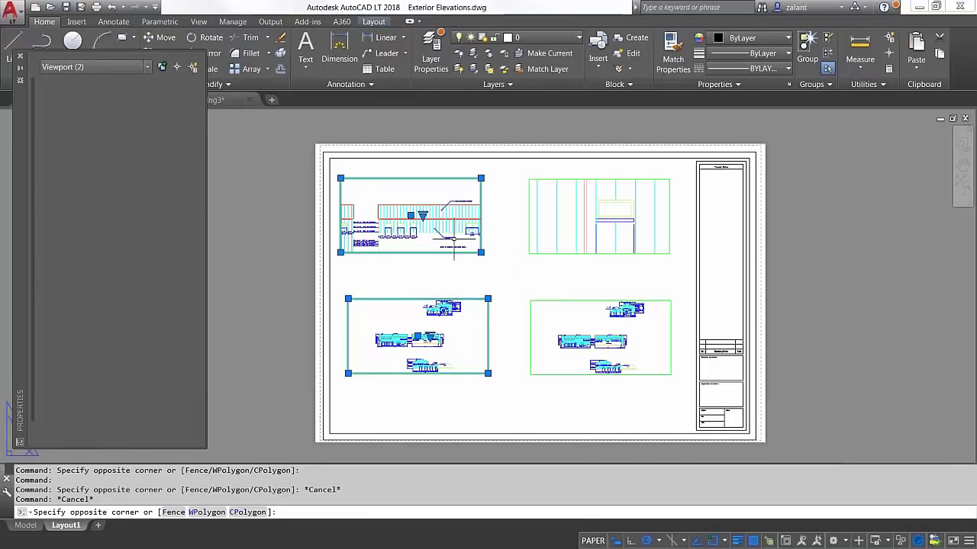
{"action": "left_click", "coordinate": [579, 217]}
{"action": "left_click", "coordinate": [519, 267]}
{"action": "key", "text": "Delete"}
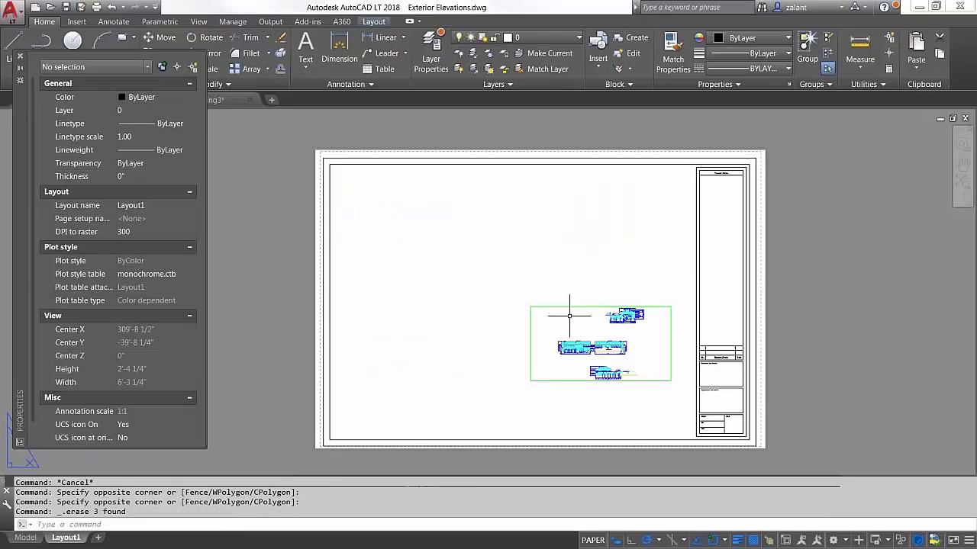
Stretch the remaining viewport to about 2'-5 1/4" by 1'-9 3/4", filling the border area beside the title block, and activate it.
{"action": "left_click", "coordinate": [564, 306]}
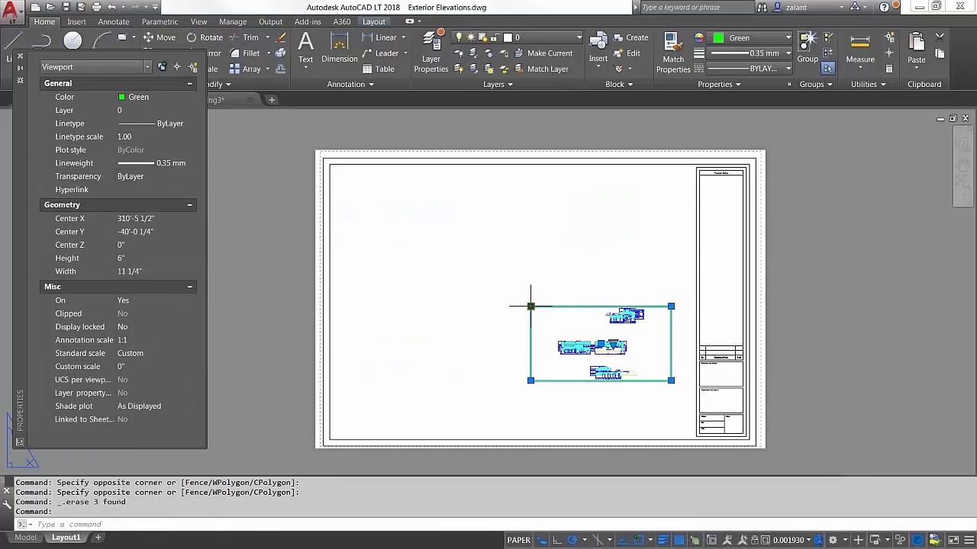
{"action": "left_click", "coordinate": [530, 306]}
{"action": "left_click", "coordinate": [330, 164]}
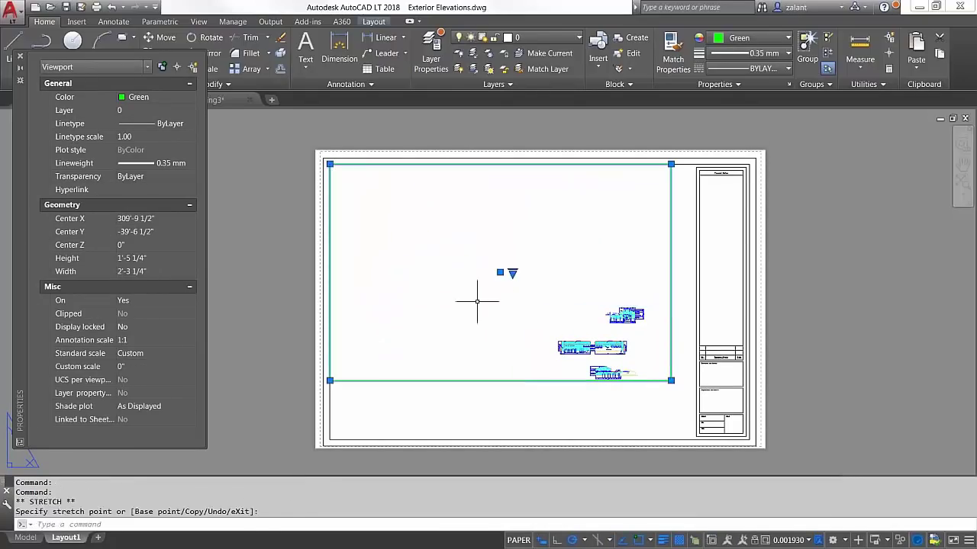
{"action": "left_click", "coordinate": [671, 380]}
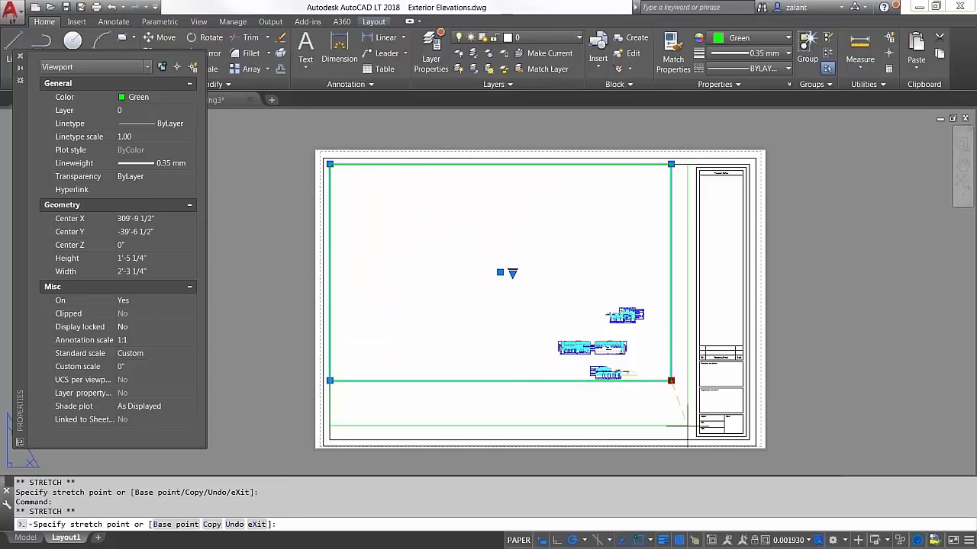
{"action": "left_click", "coordinate": [696, 436]}
{"action": "left_click", "coordinate": [525, 339]}
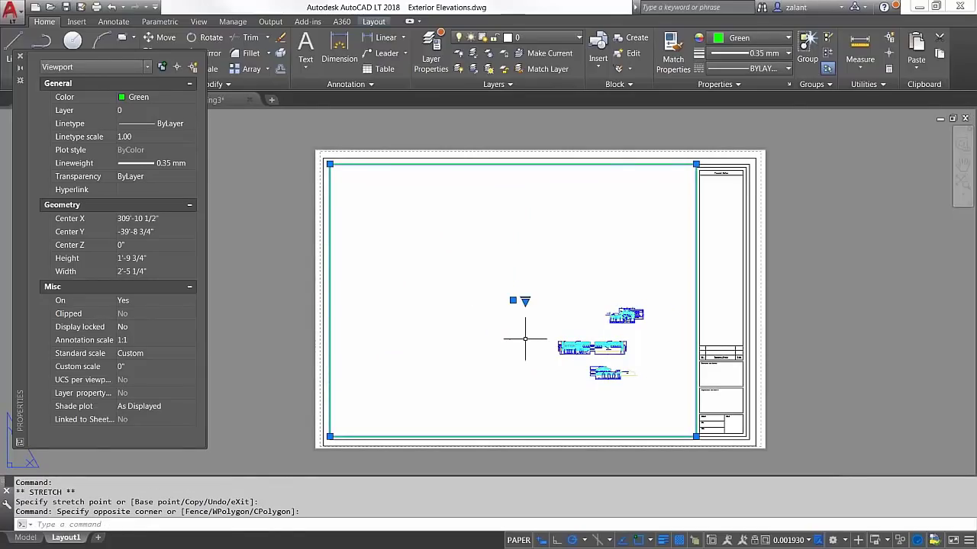
{"action": "key", "text": "Escape"}
{"action": "double_click", "coordinate": [523, 336]}
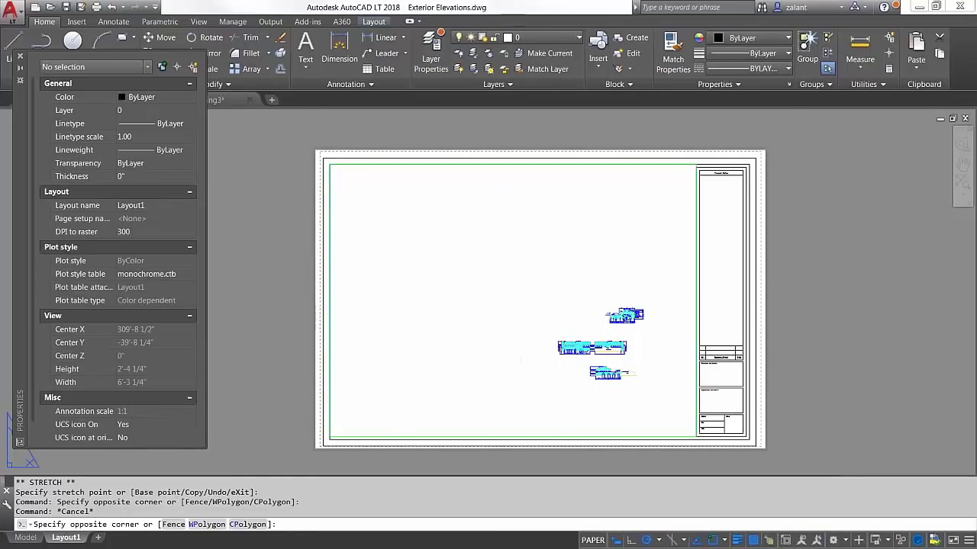
Fit the elevations in the enlarged viewport, then undo that zoom, the viewport stretch and the deletion of the other three viewports.
{"action": "middle_click", "coordinate": [523, 335]}
{"action": "middle_click", "coordinate": [523, 336]}
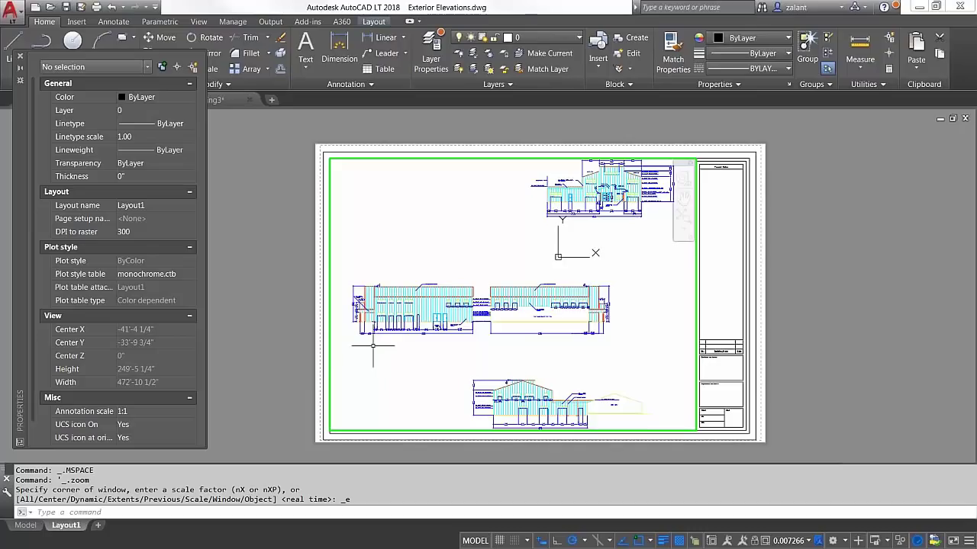
{"action": "key", "text": "ctrl+z"}
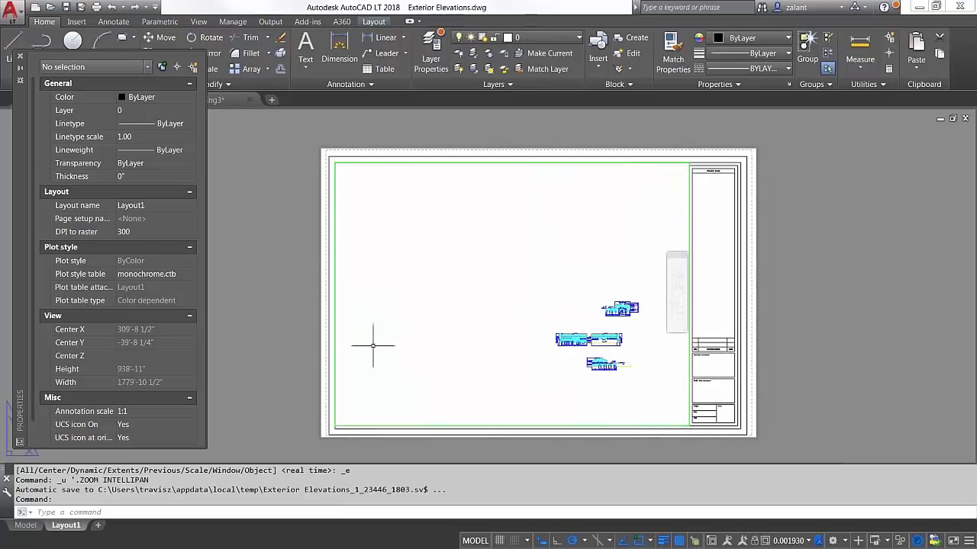
{"action": "key", "text": "ctrl+z"}
{"action": "key", "text": "ctrl+z"}
{"action": "key", "text": "ctrl+z"}
{"action": "key", "text": "ctrl+z"}
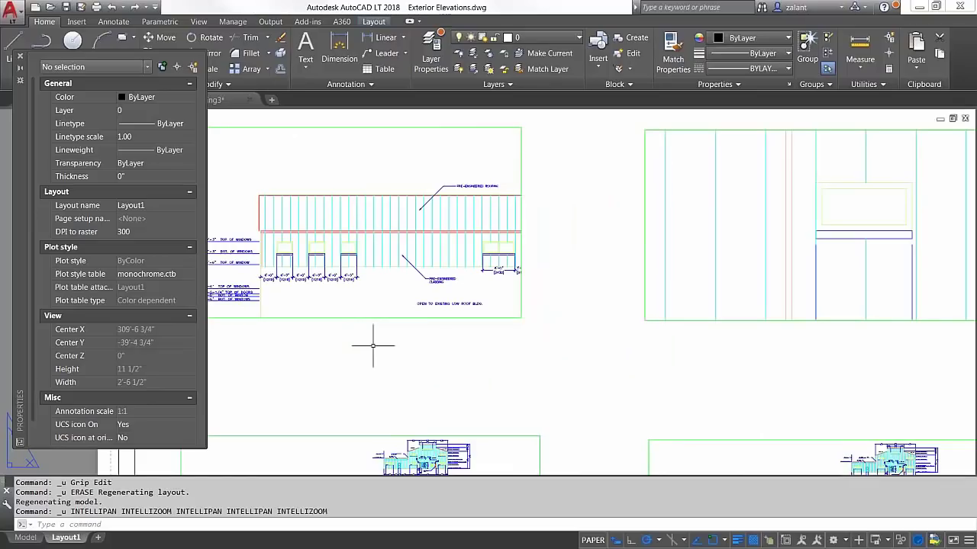
{"action": "scroll", "coordinate": [544, 349], "scroll_direction": "down", "scroll_amount": 5}
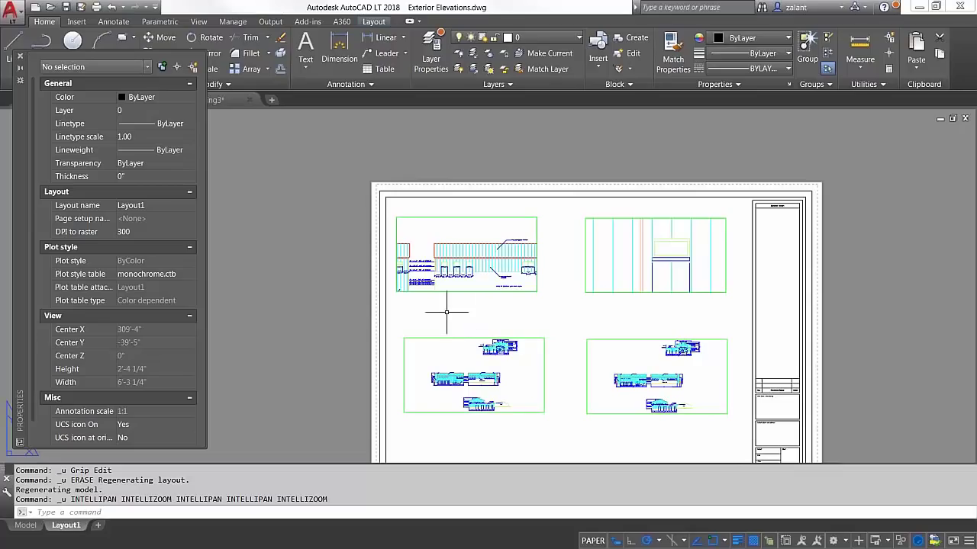
Activate the upper-left viewport on Layout1 and open the layer properties.
{"action": "scroll", "coordinate": [456, 234], "scroll_direction": "up", "scroll_amount": 3}
{"action": "left_click", "coordinate": [461, 222]}
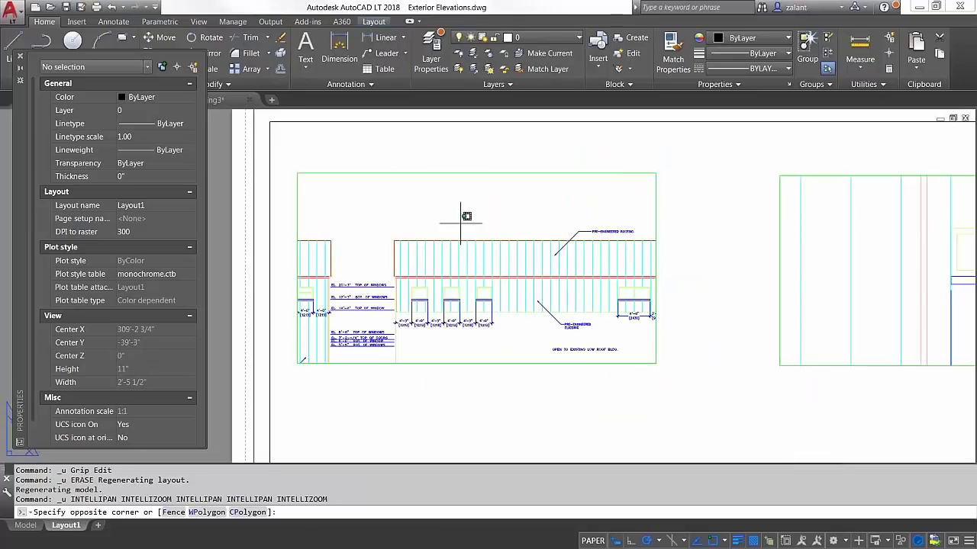
{"action": "double_click", "coordinate": [460, 223]}
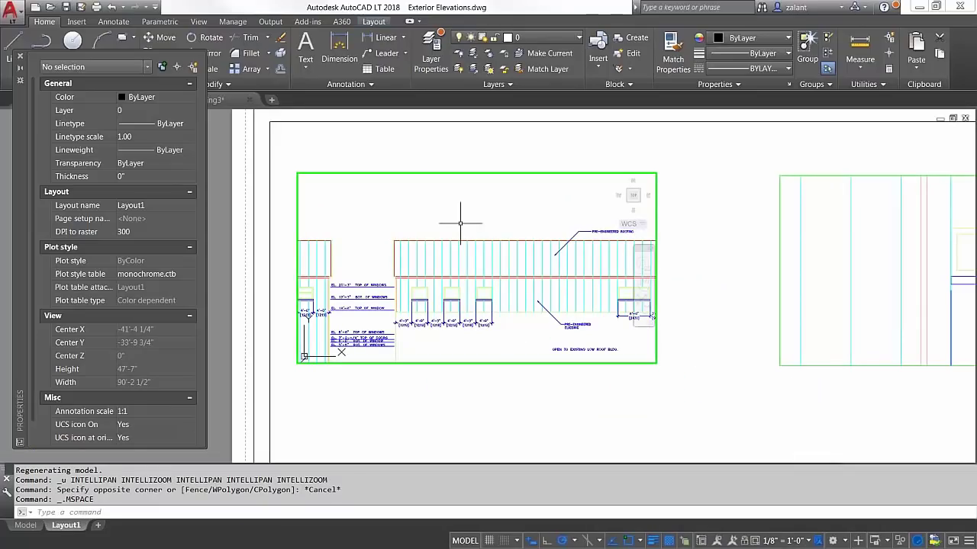
{"action": "left_click", "coordinate": [431, 53]}
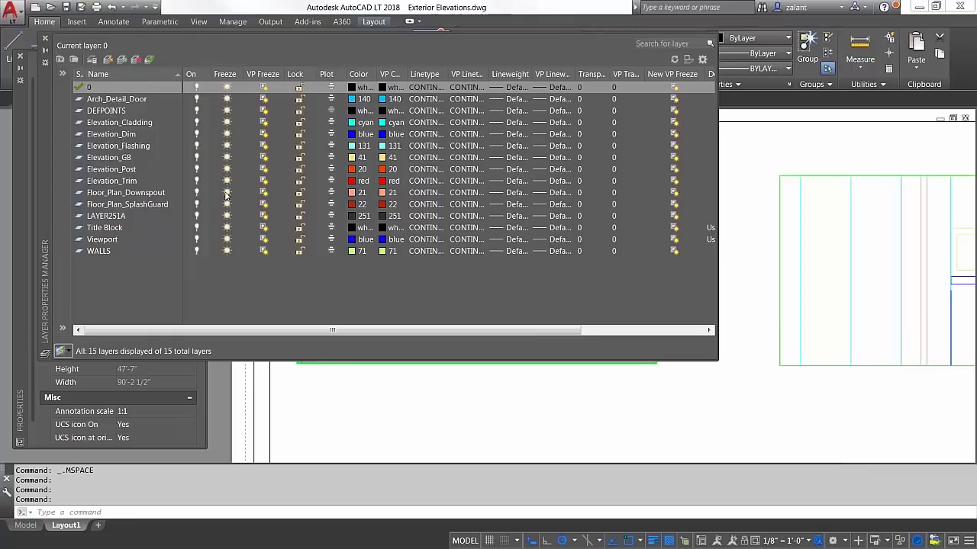
Freeze Elevation_Cladding, Elevation_Dim, Elevation_Post, Floor_Plan_Downspout, LAYER251A and Floor_Plan_SplashGuard in the active viewport only, and return to paper space.
{"action": "left_click", "coordinate": [262, 122]}
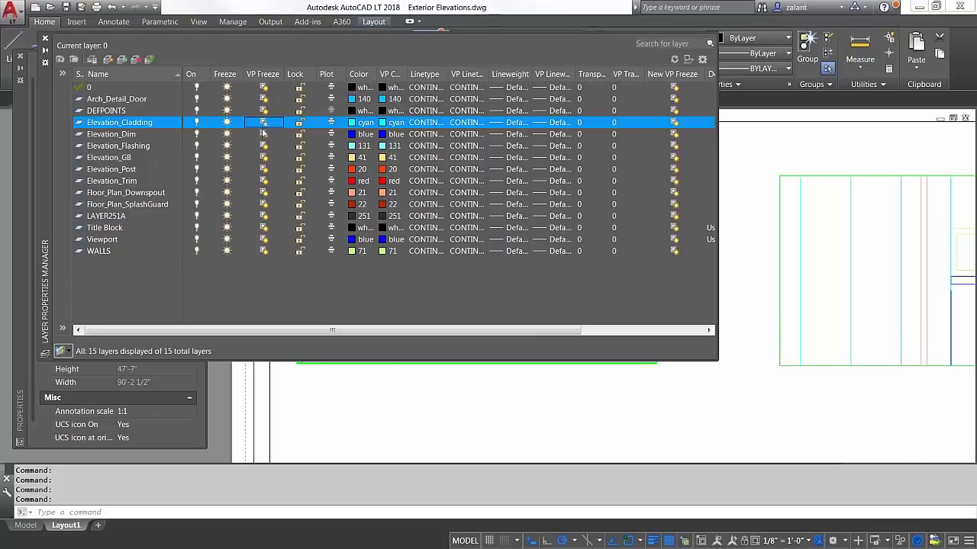
{"action": "left_click", "coordinate": [263, 134]}
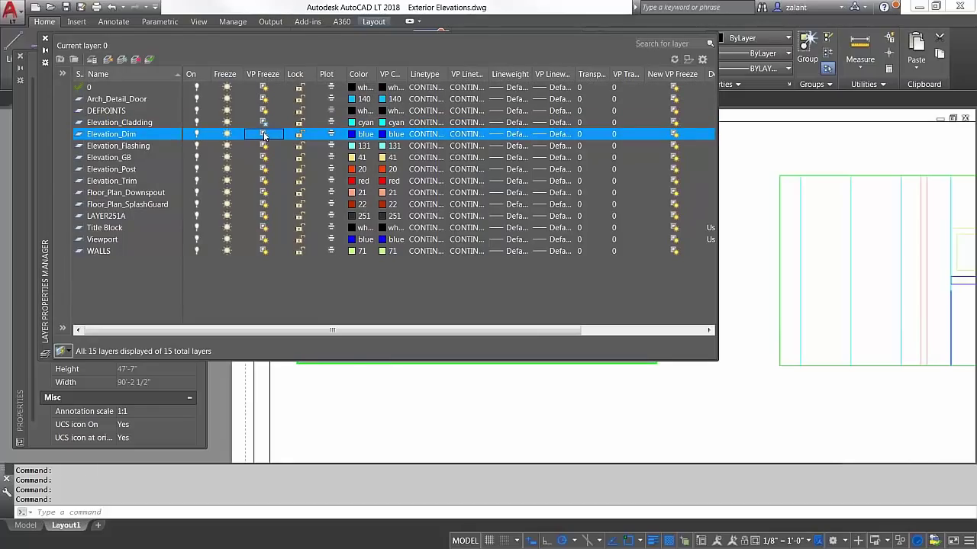
{"action": "left_click", "coordinate": [263, 169]}
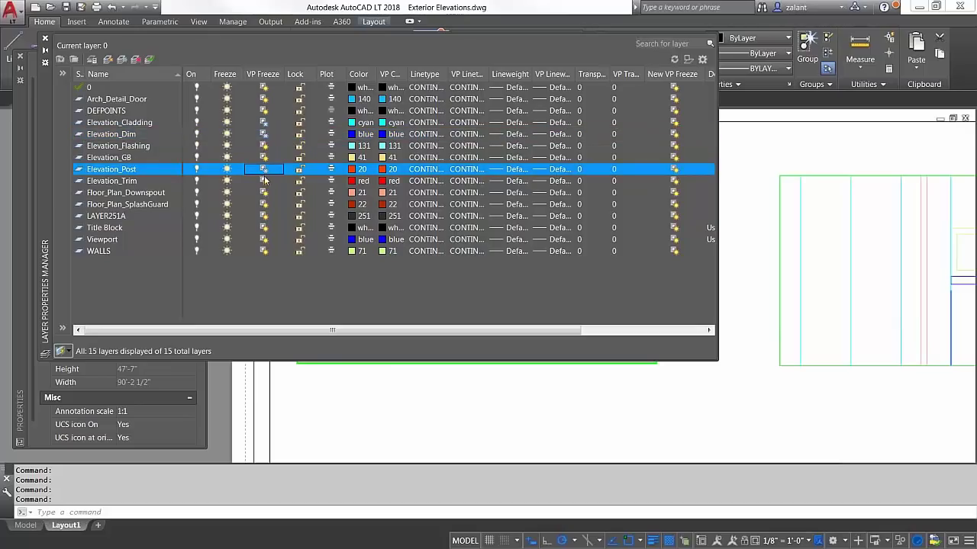
{"action": "left_click", "coordinate": [265, 193]}
{"action": "left_click", "coordinate": [264, 216]}
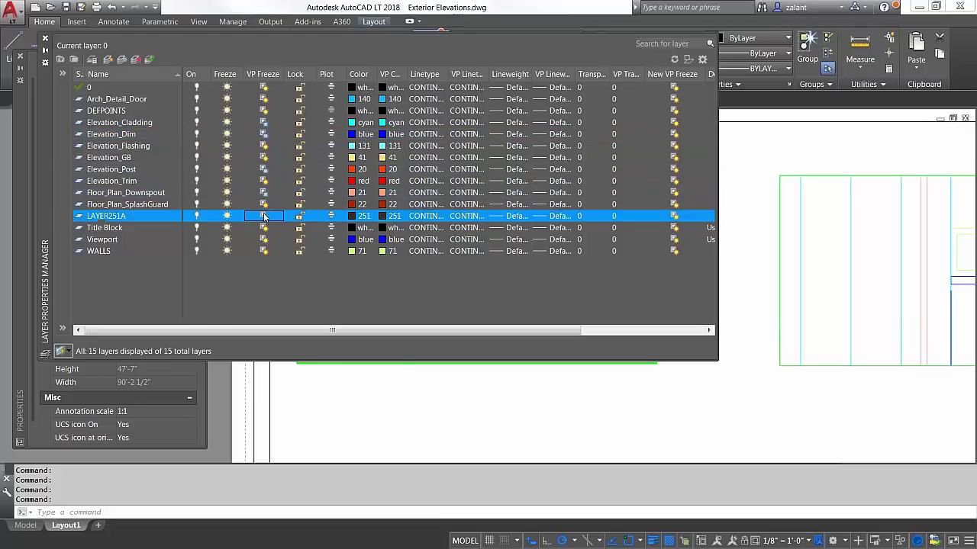
{"action": "left_click", "coordinate": [263, 204]}
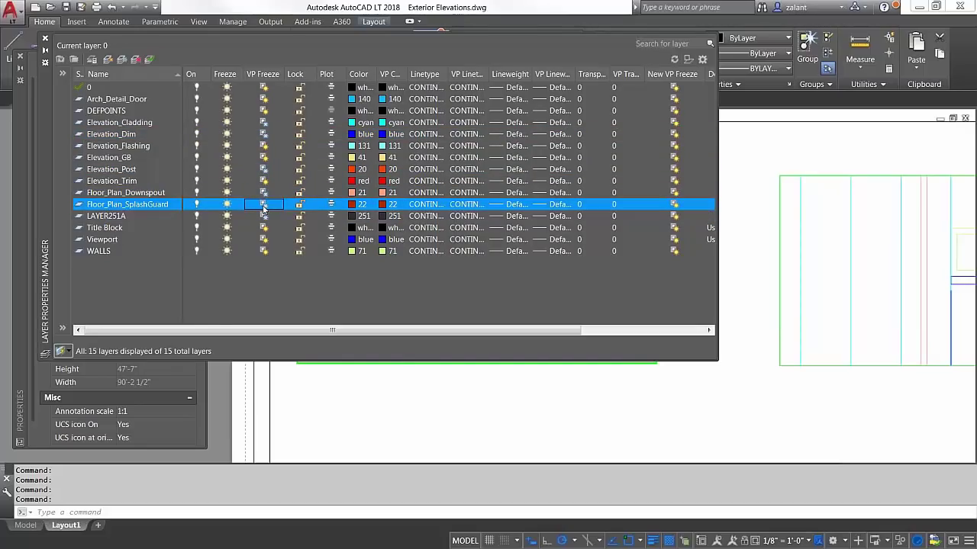
{"action": "left_click", "coordinate": [46, 43]}
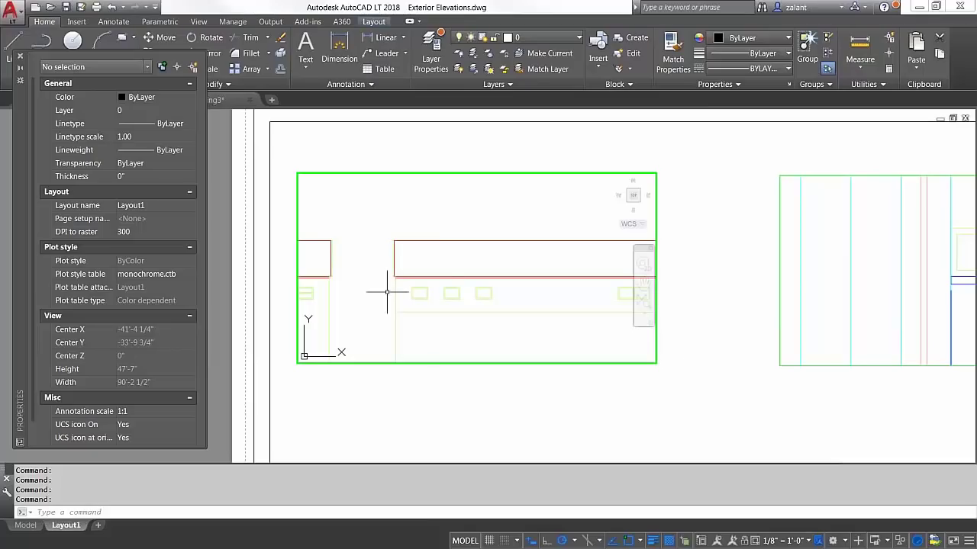
{"action": "double_click", "coordinate": [593, 394]}
{"action": "scroll", "coordinate": [603, 393], "scroll_direction": "down", "scroll_amount": 2}
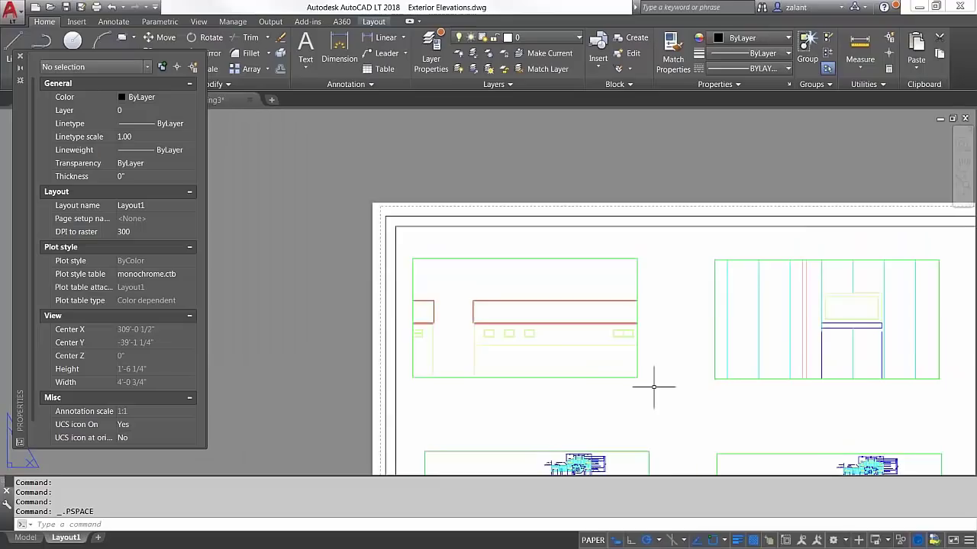
Compare the layers shown in the upper-left viewport with the other viewports and with the elevations in model space, ending on Layout1.
{"action": "middle_click_drag", "start_coordinate": [649, 388], "coordinate": [571, 344]}
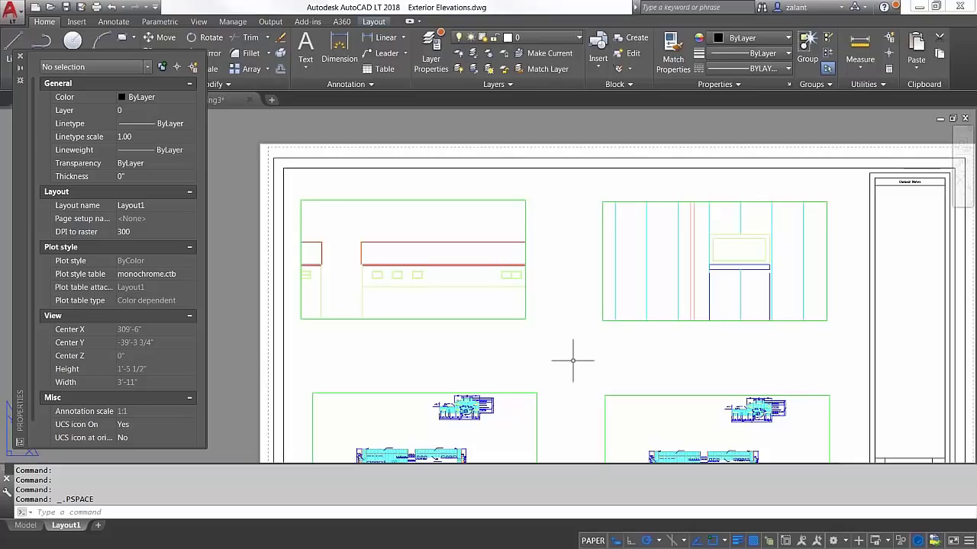
{"action": "middle_click_drag", "start_coordinate": [573, 357], "coordinate": [557, 316]}
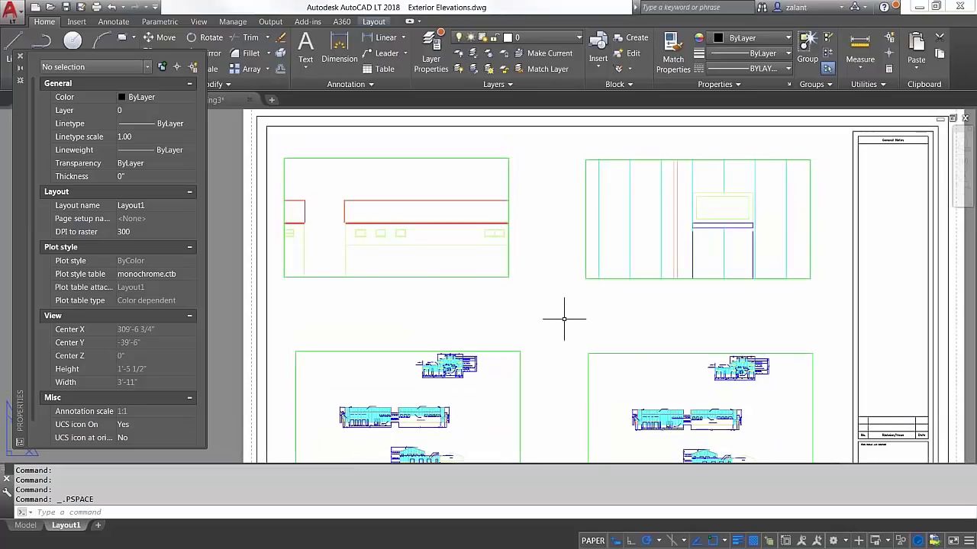
{"action": "left_click", "coordinate": [23, 526]}
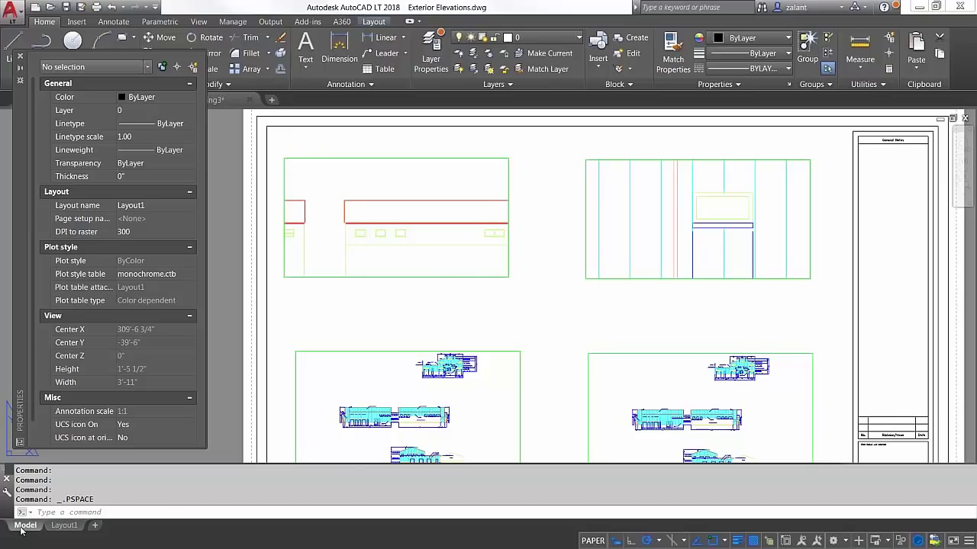
{"action": "scroll", "coordinate": [373, 237], "scroll_direction": "down", "scroll_amount": 2}
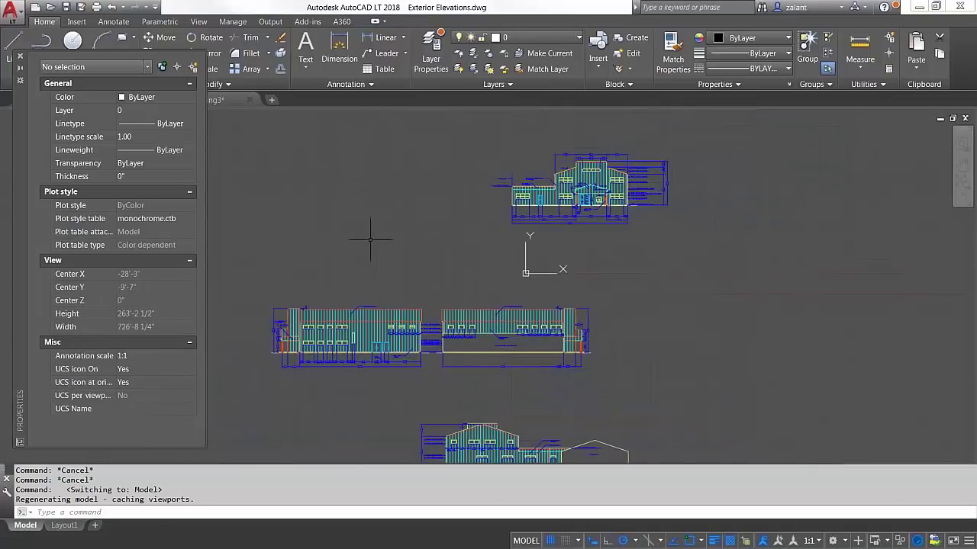
{"action": "scroll", "coordinate": [633, 338], "scroll_direction": "down", "scroll_amount": 2}
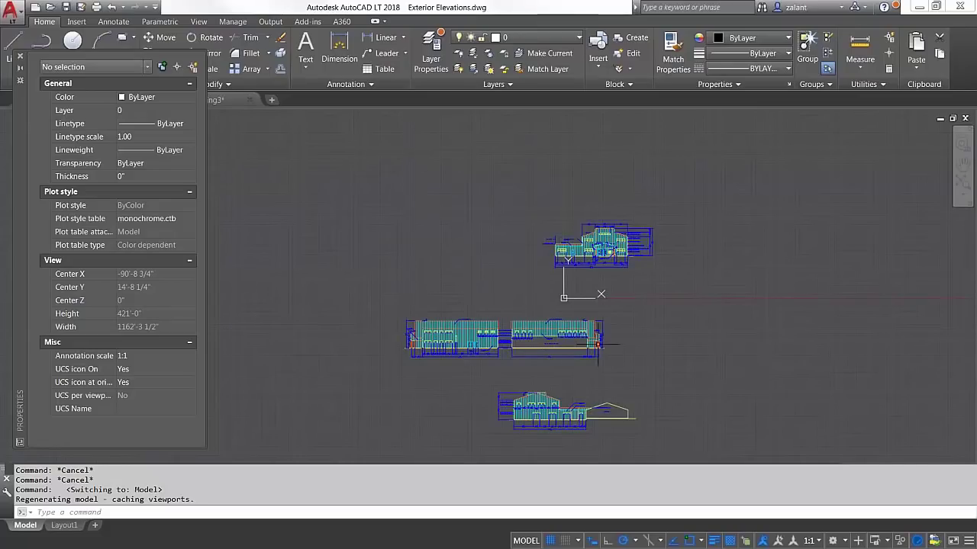
{"action": "scroll", "coordinate": [598, 343], "scroll_direction": "up", "scroll_amount": 4}
{"action": "scroll", "coordinate": [591, 343], "scroll_direction": "down", "scroll_amount": 4}
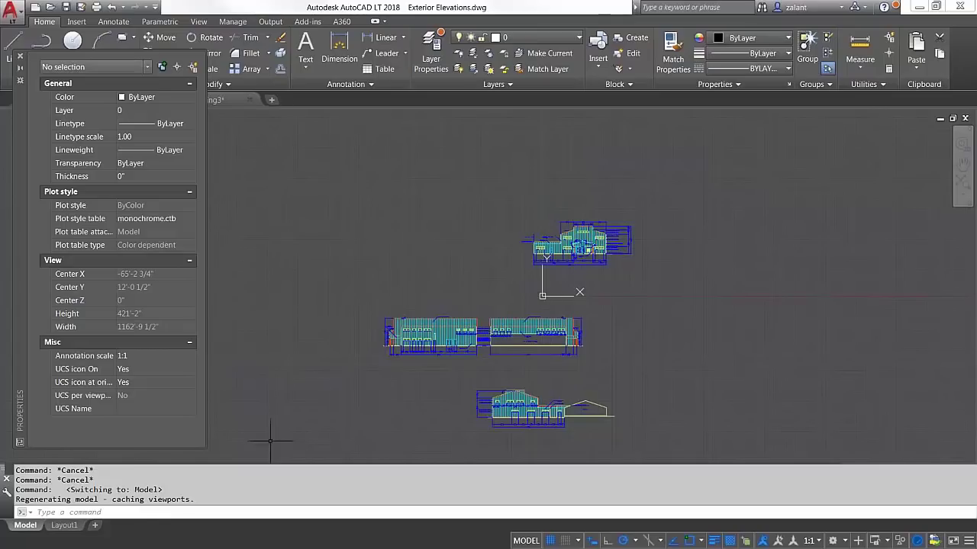
{"action": "left_click", "coordinate": [65, 526]}
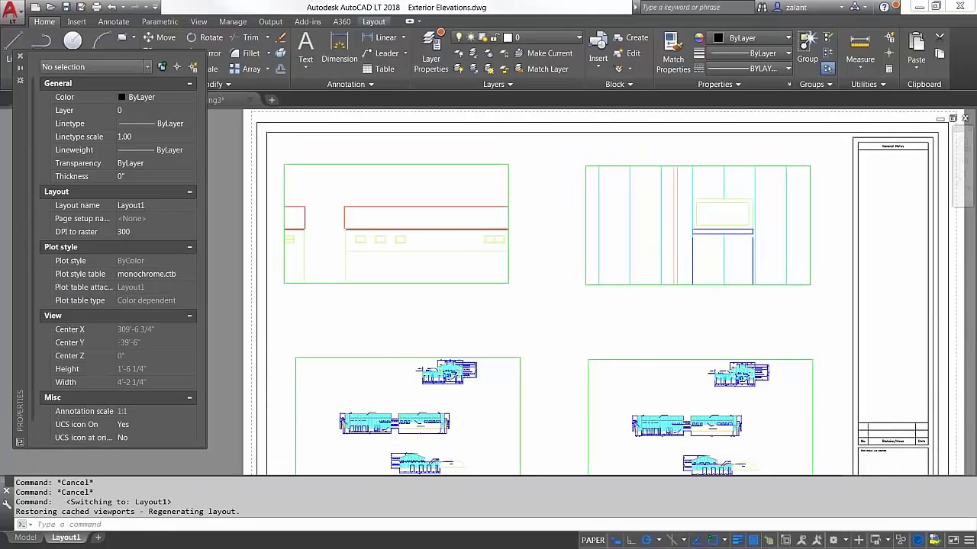
{"action": "scroll", "coordinate": [551, 320], "scroll_direction": "down", "scroll_amount": 2}
{"action": "middle_click_drag", "start_coordinate": [551, 320], "coordinate": [508, 294]}
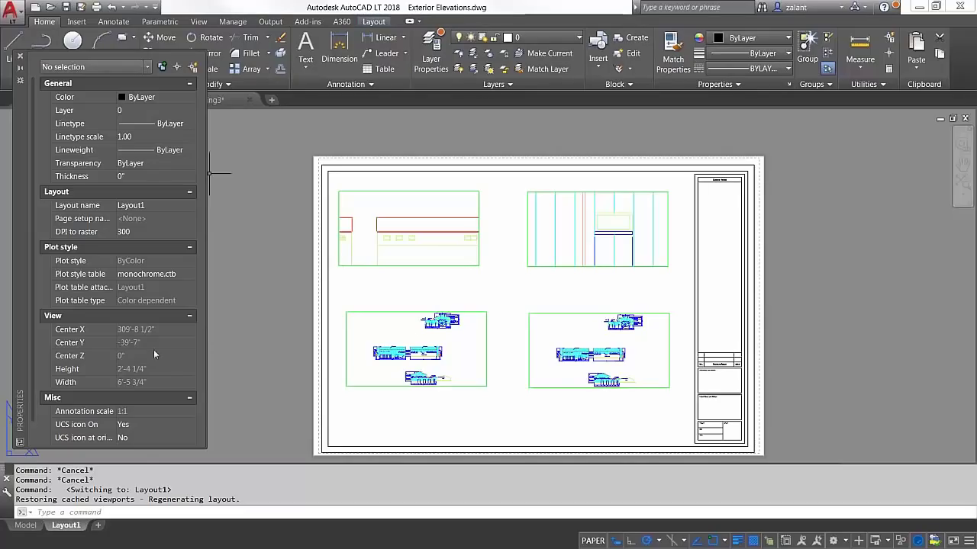
{"action": "left_click", "coordinate": [26, 525]}
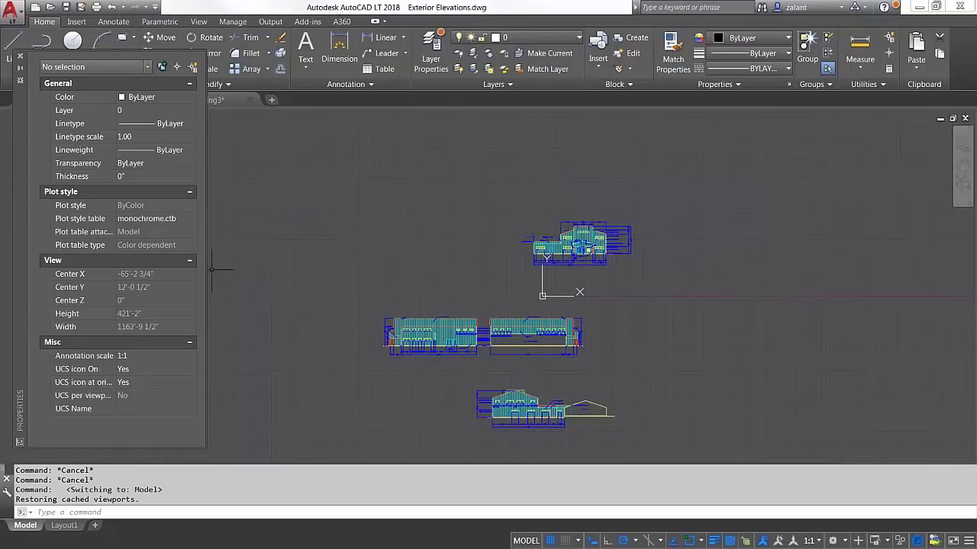
{"action": "left_click", "coordinate": [68, 526]}
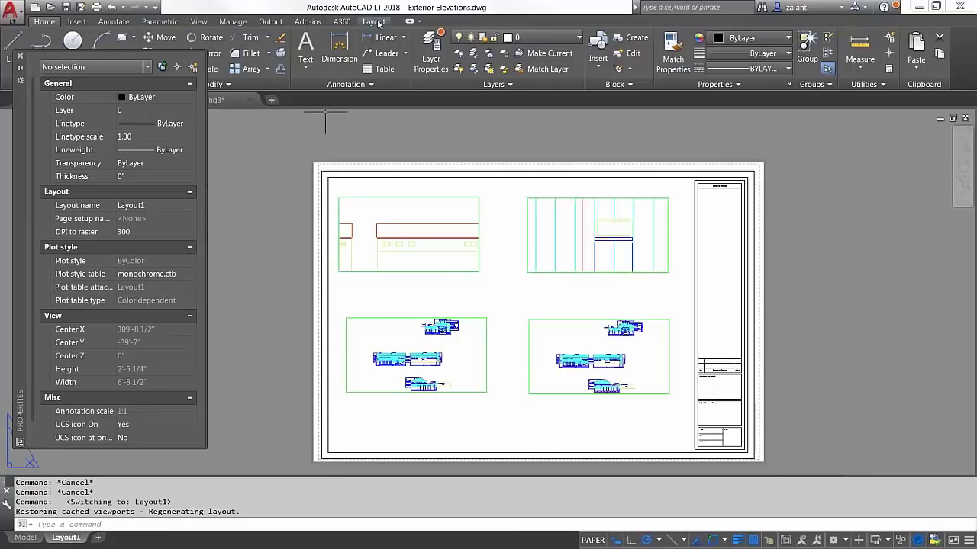
Move the Properties palette clear of the ribbon and review the layout viewport shape options.
{"action": "left_click_drag", "start_coordinate": [24, 104], "coordinate": [34, 164]}
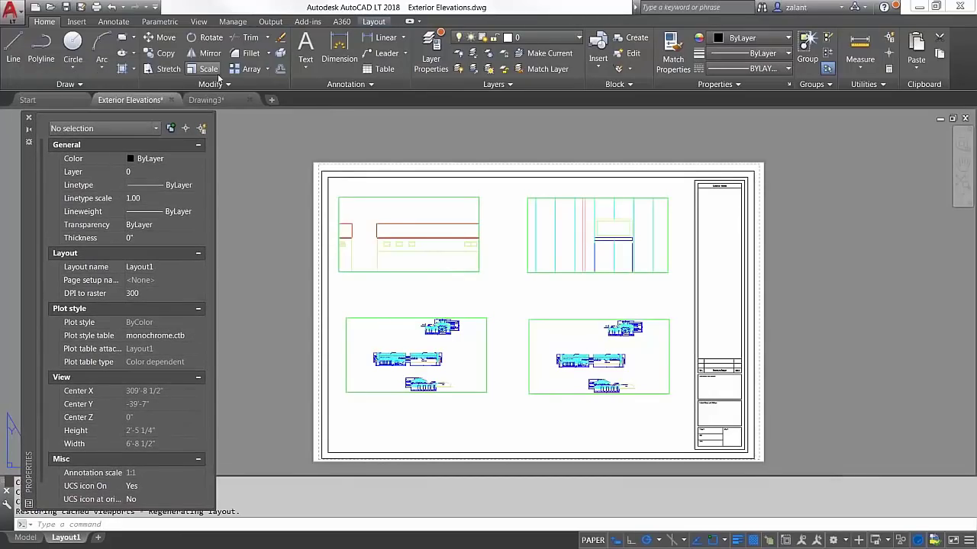
{"action": "left_click", "coordinate": [374, 21]}
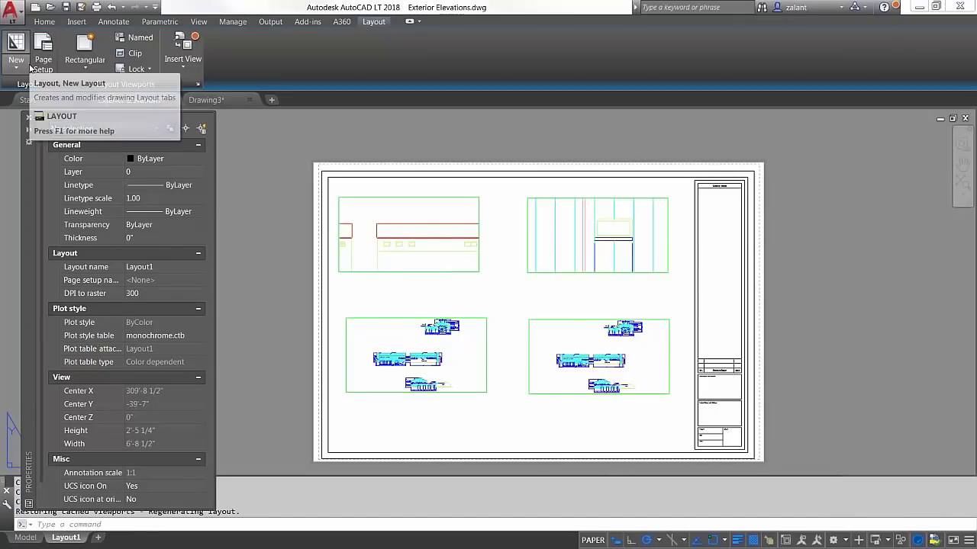
{"action": "left_click", "coordinate": [81, 68]}
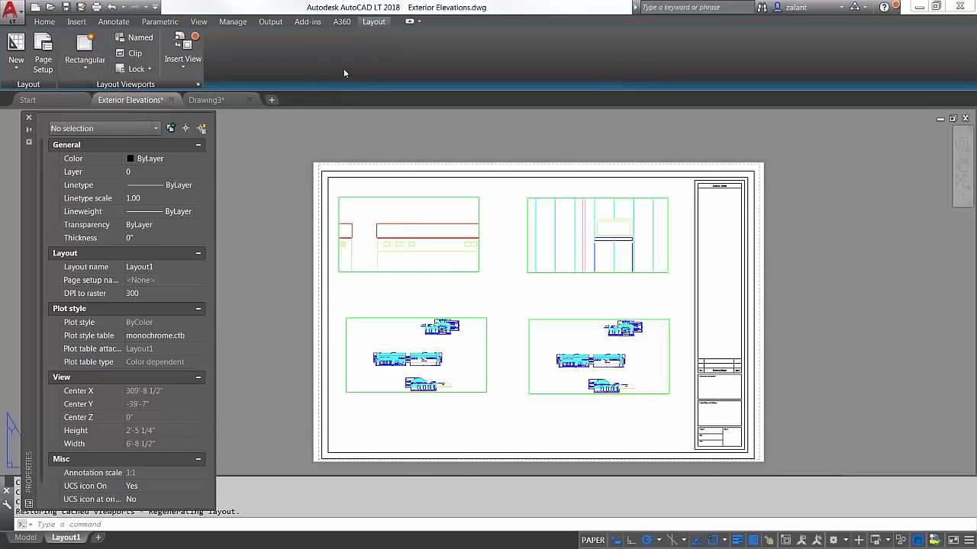
{"action": "key", "text": "Escape"}
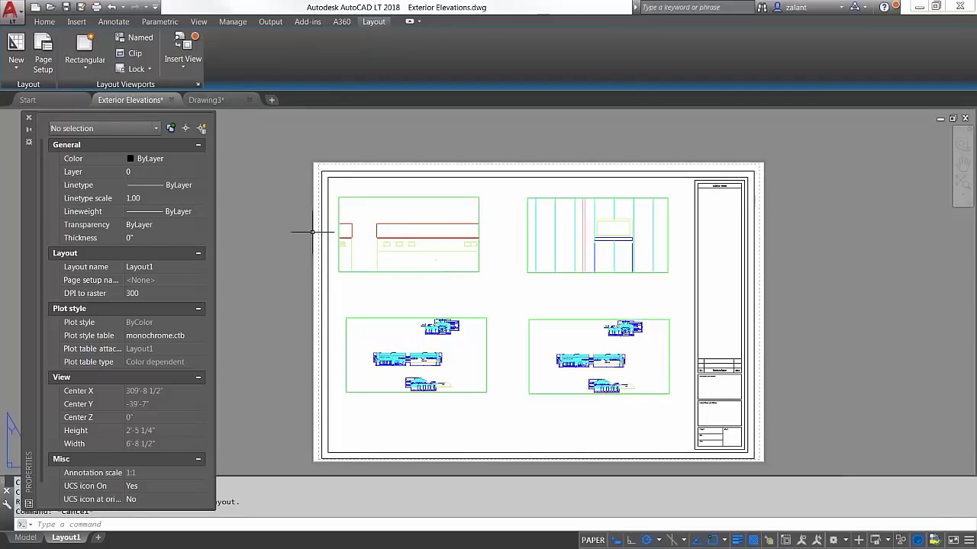
Delete all four viewports from Layout1, leaving the border and title block.
{"action": "left_click", "coordinate": [669, 417]}
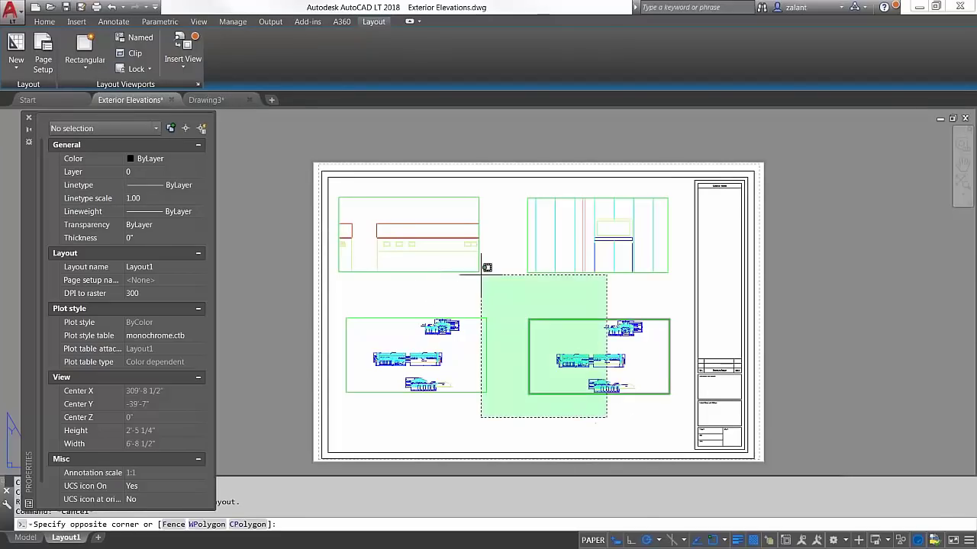
{"action": "left_click", "coordinate": [445, 238]}
{"action": "key", "text": "Delete"}
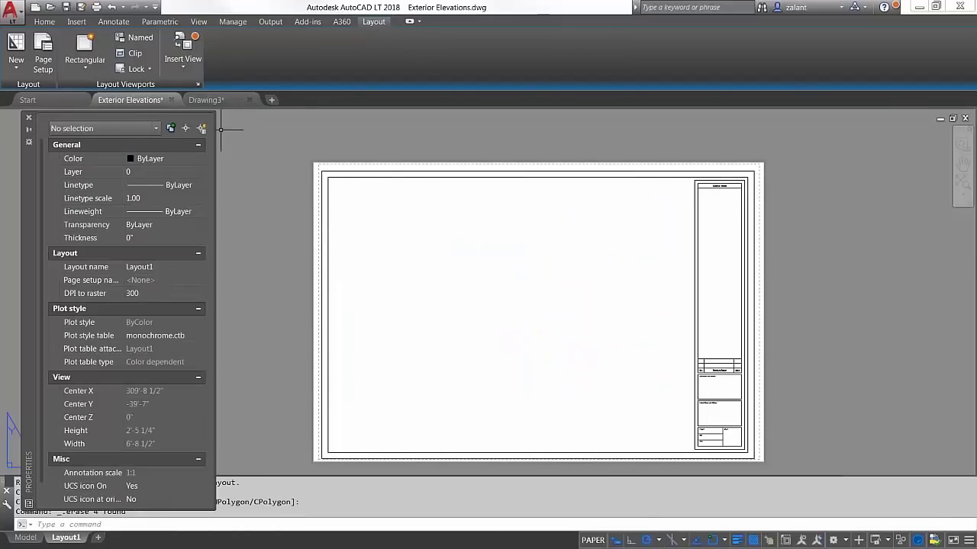
Draw a circle of about 10" radius in the middle of the empty border area beside the title block, and check its properties.
{"action": "left_click", "coordinate": [45, 22]}
{"action": "left_click", "coordinate": [72, 44]}
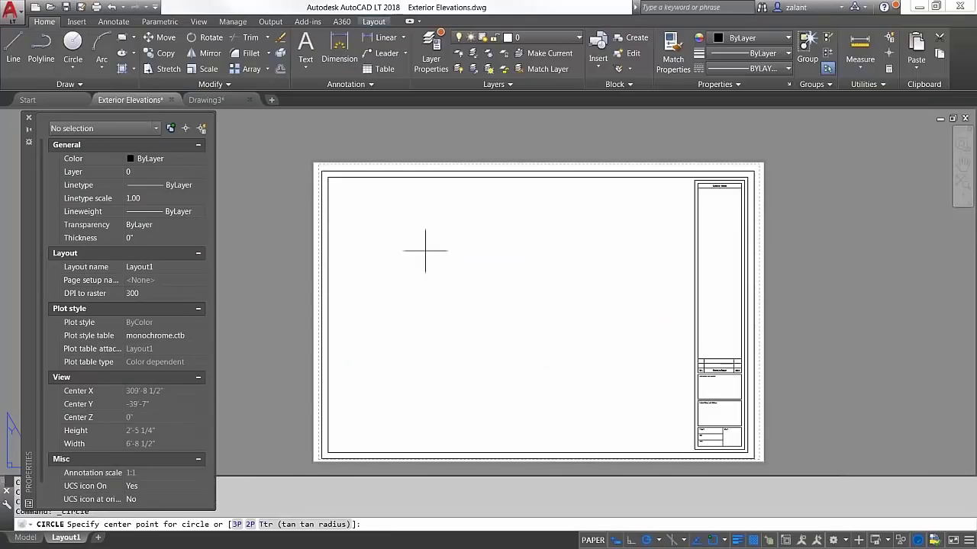
{"action": "left_click", "coordinate": [511, 318]}
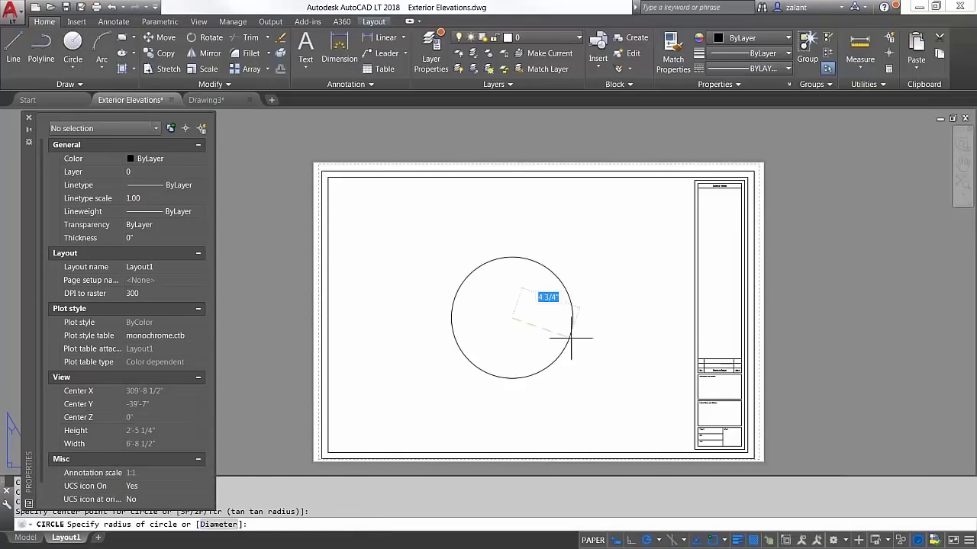
{"action": "left_click", "coordinate": [630, 356]}
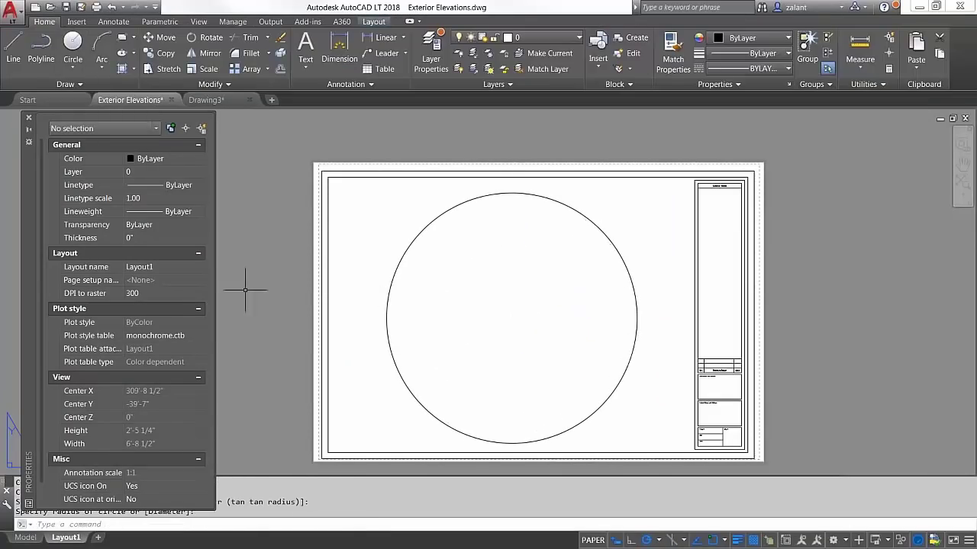
{"action": "left_click", "coordinate": [393, 273]}
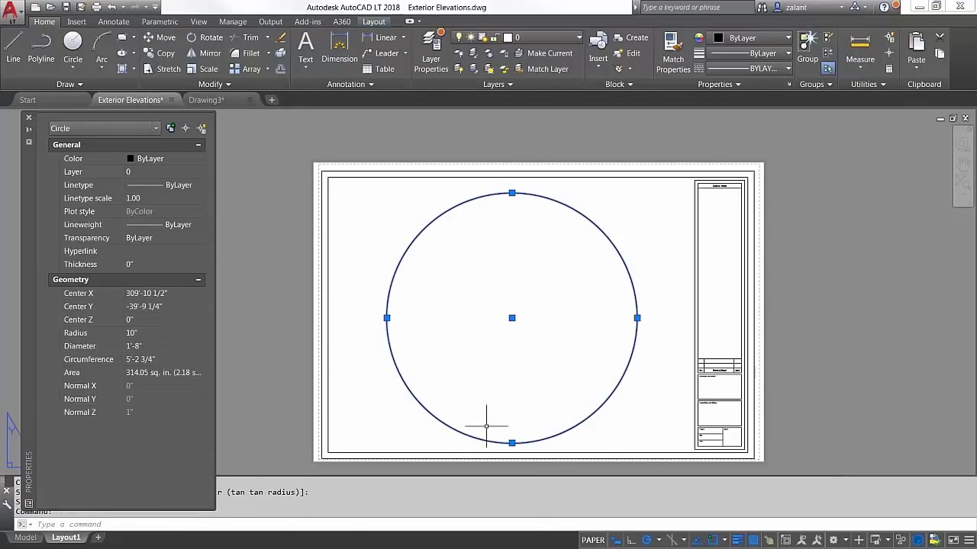
{"action": "key", "text": "Escape"}
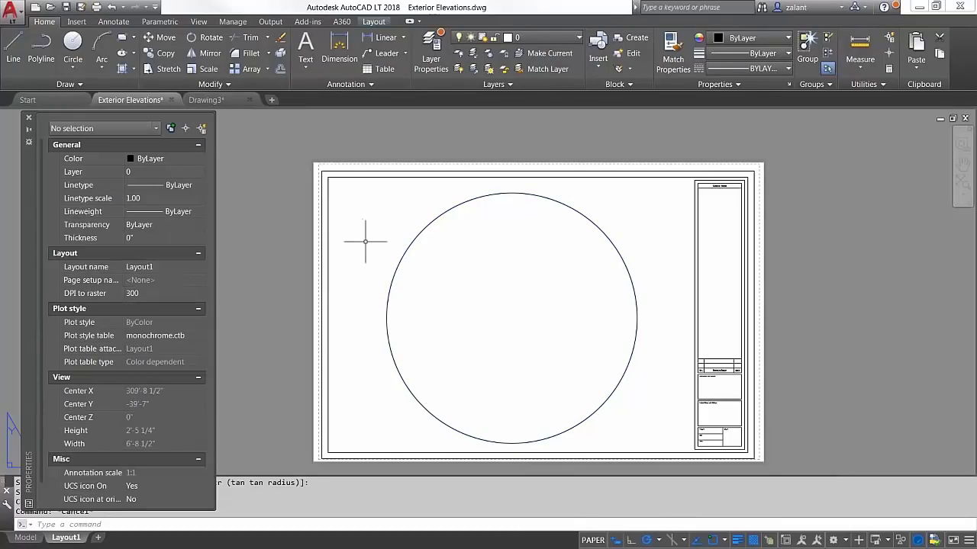
Convert the circle on Layout1 into a viewport using the Object viewport shape.
{"action": "left_click", "coordinate": [376, 22]}
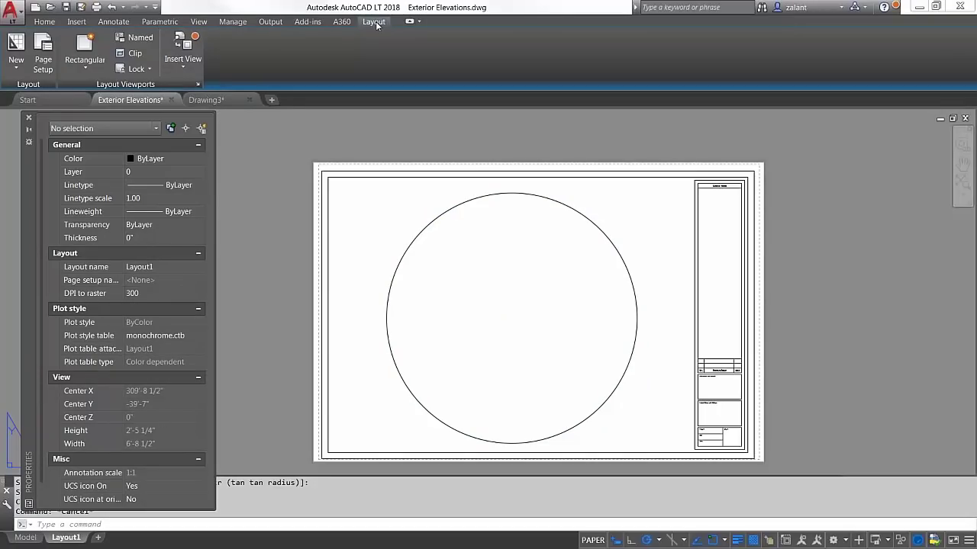
{"action": "left_click", "coordinate": [85, 66]}
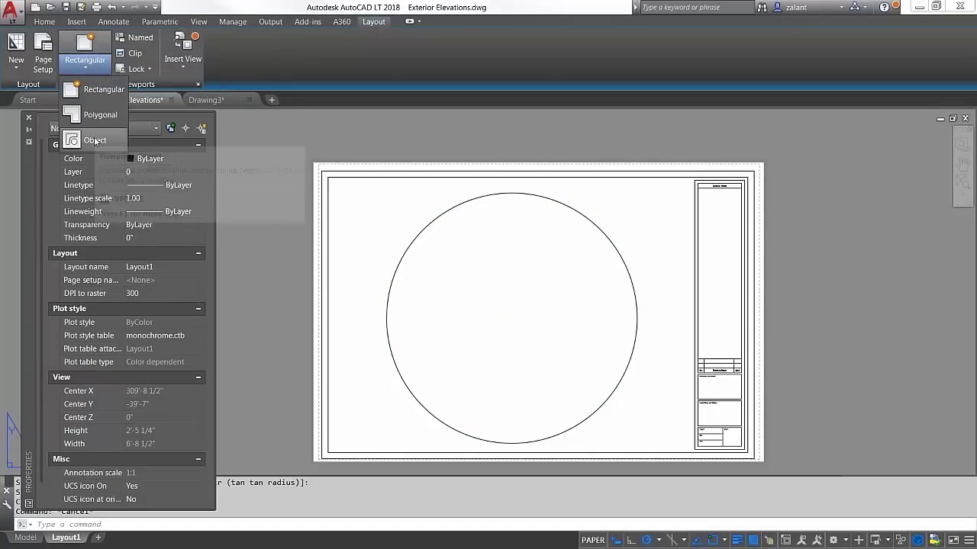
{"action": "left_click", "coordinate": [94, 139]}
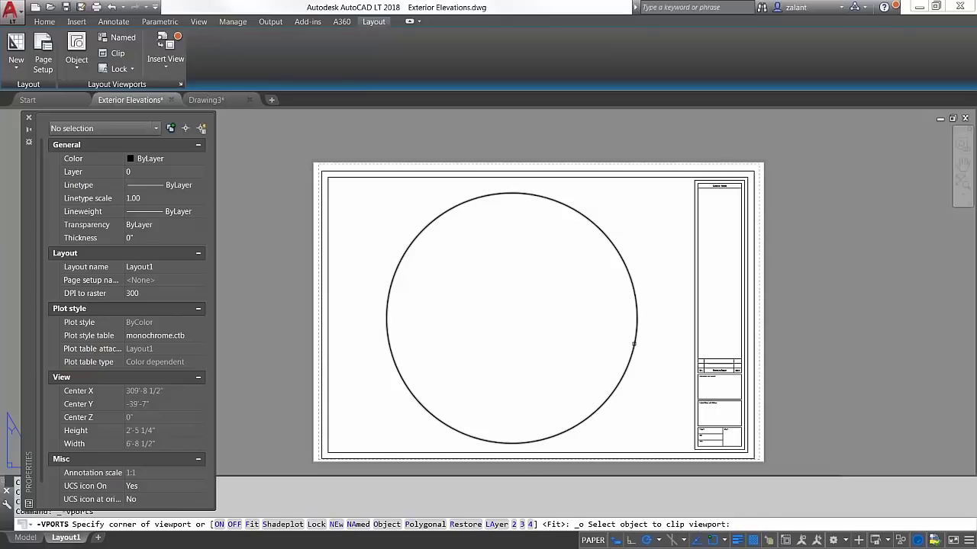
{"action": "left_click", "coordinate": [633, 344]}
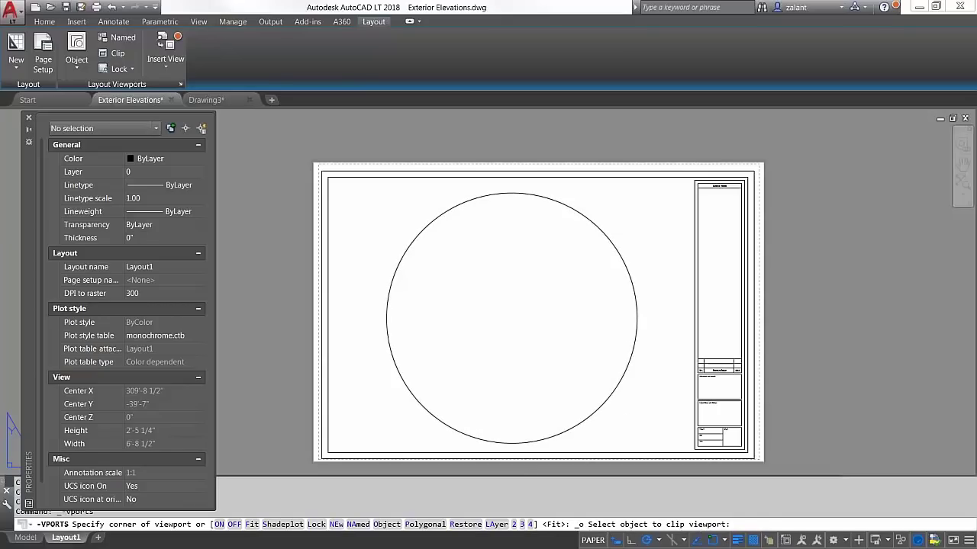
Turn off the grid inside the circular viewport, return to paper space and check the viewport's properties.
{"action": "double_click", "coordinate": [557, 368]}
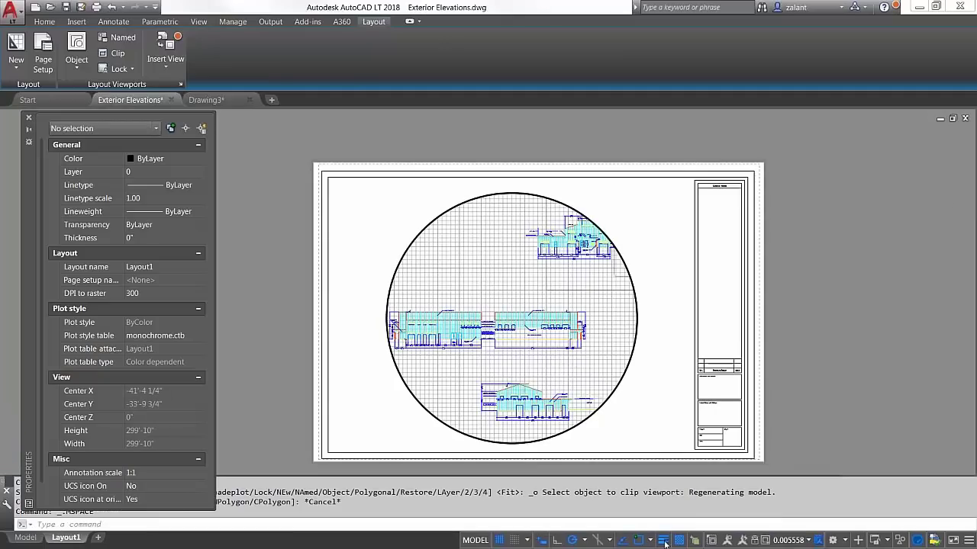
{"action": "left_click", "coordinate": [500, 540]}
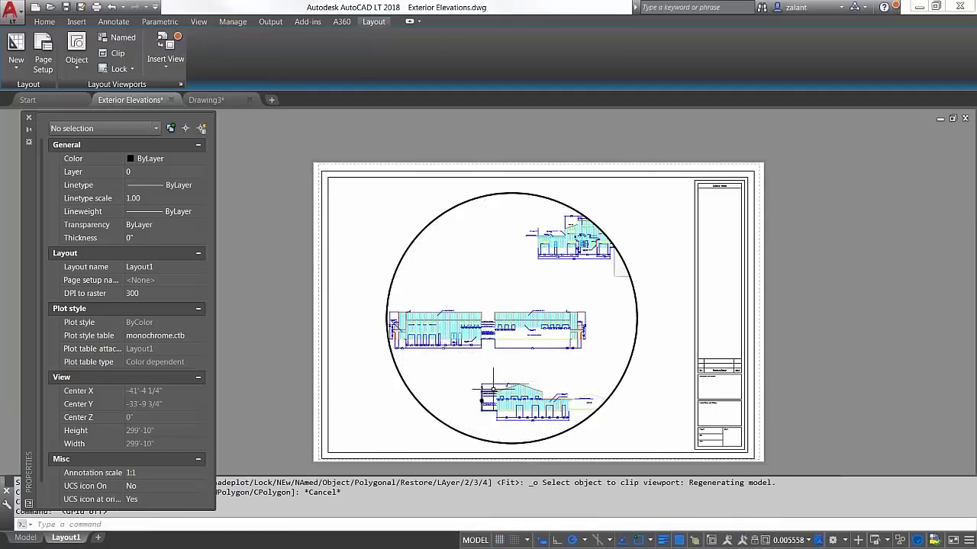
{"action": "double_click", "coordinate": [388, 209]}
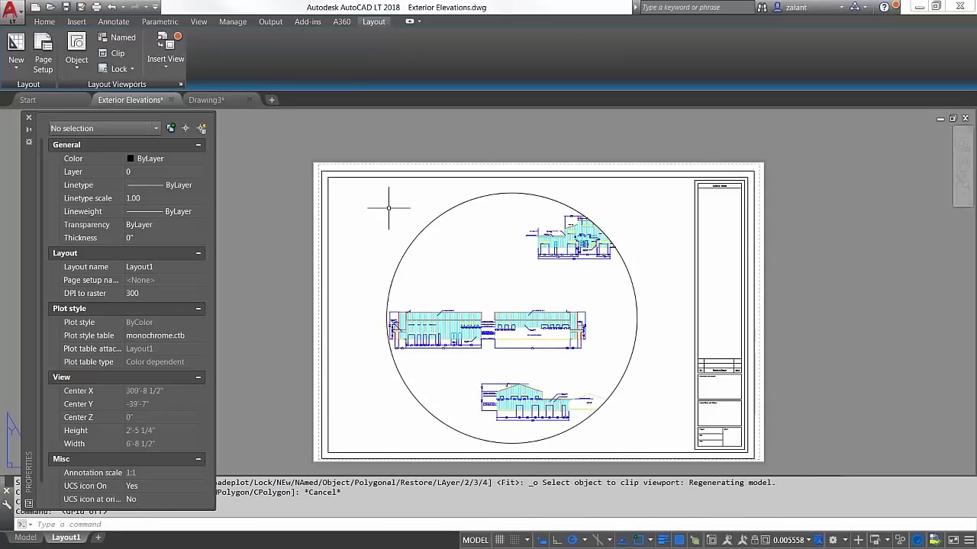
{"action": "left_click", "coordinate": [415, 228]}
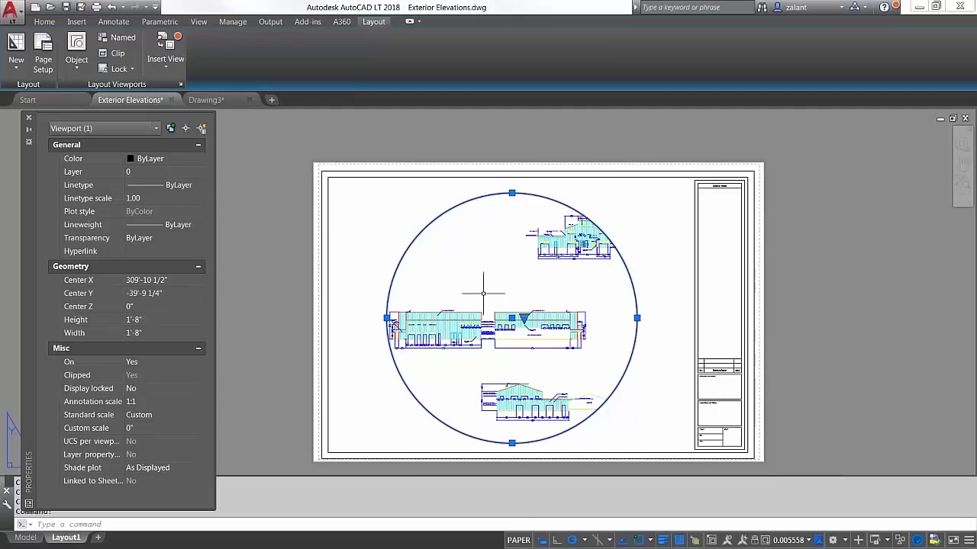
{"action": "key", "text": "Escape"}
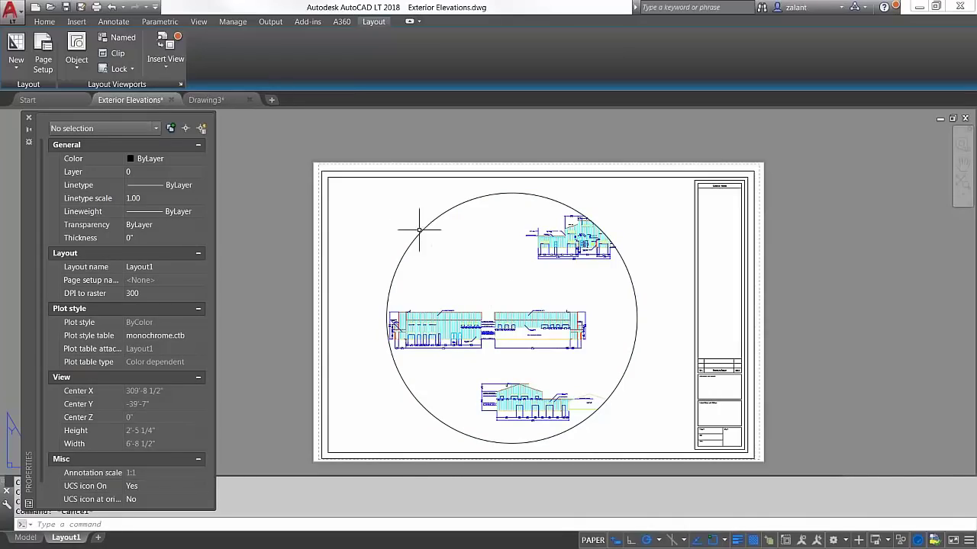
Zoom and pan inside the circular viewport to frame the right end of the long elevation, and return to paper space.
{"action": "double_click", "coordinate": [463, 270]}
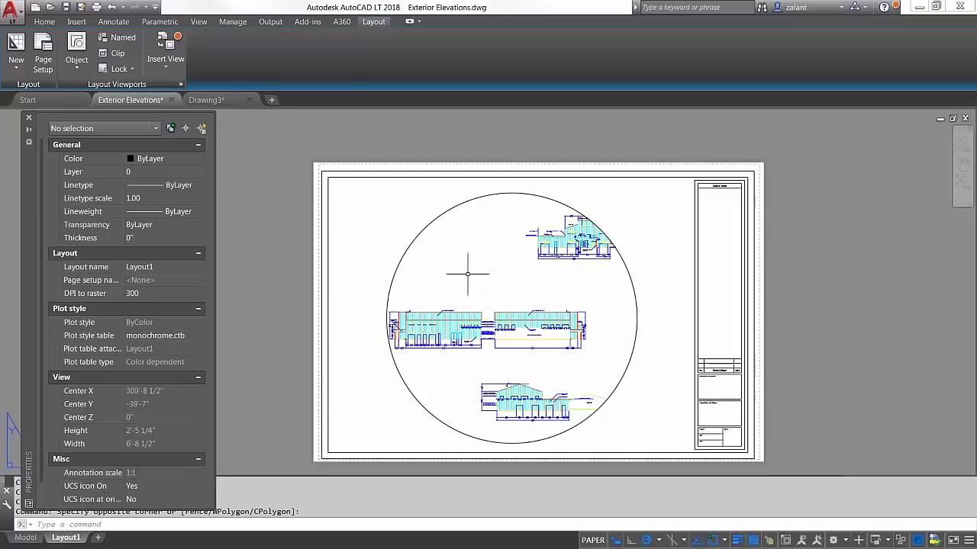
{"action": "scroll", "coordinate": [480, 276], "scroll_direction": "up", "scroll_amount": 8}
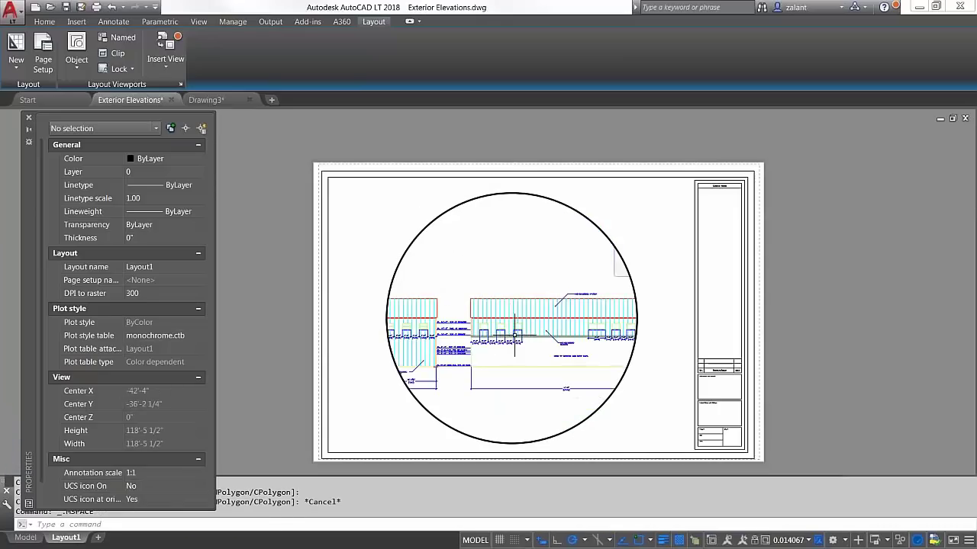
{"action": "middle_click_drag", "start_coordinate": [475, 283], "coordinate": [503, 301]}
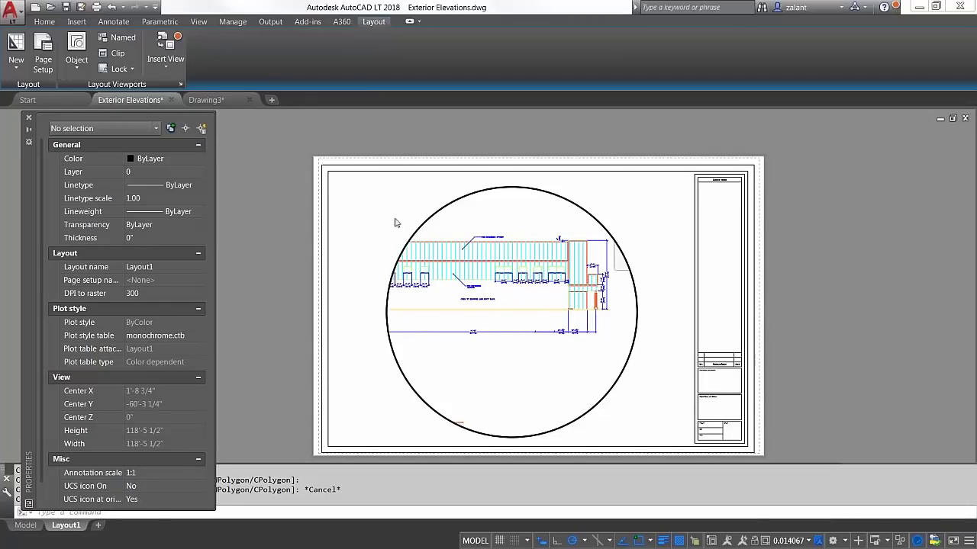
{"action": "double_click", "coordinate": [380, 241]}
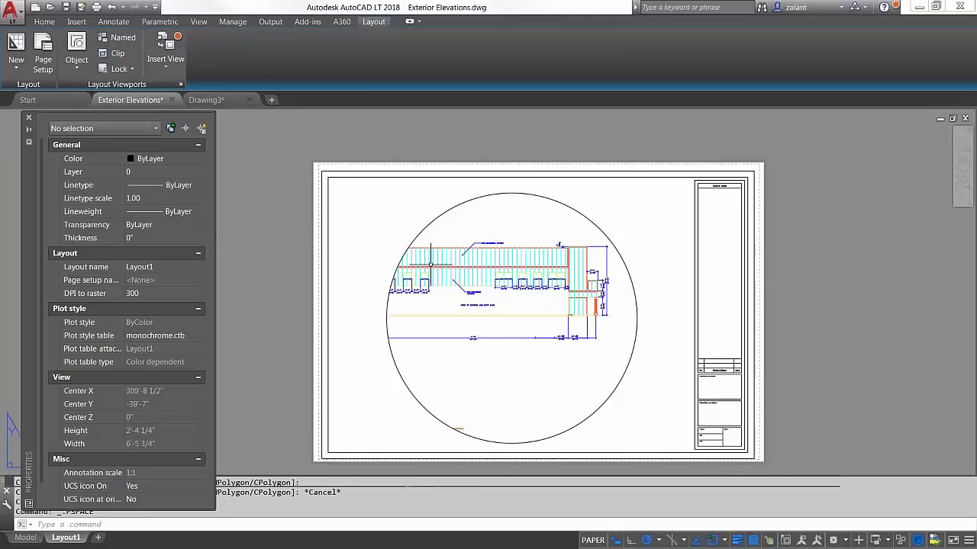
Try setting the circular viewport's scale to 3/16" = 1'-0" from its scale grip, and undo the change.
{"action": "left_click", "coordinate": [429, 226]}
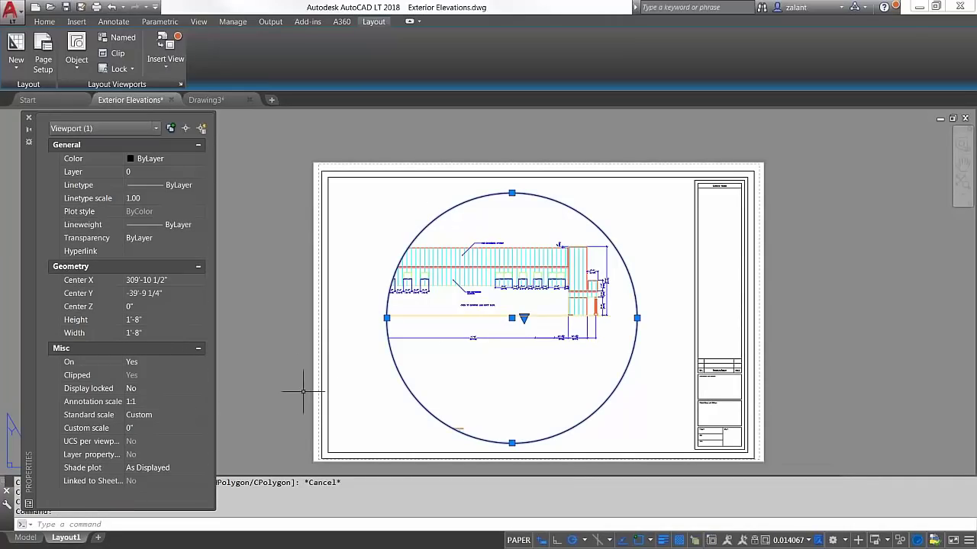
{"action": "left_click", "coordinate": [524, 317]}
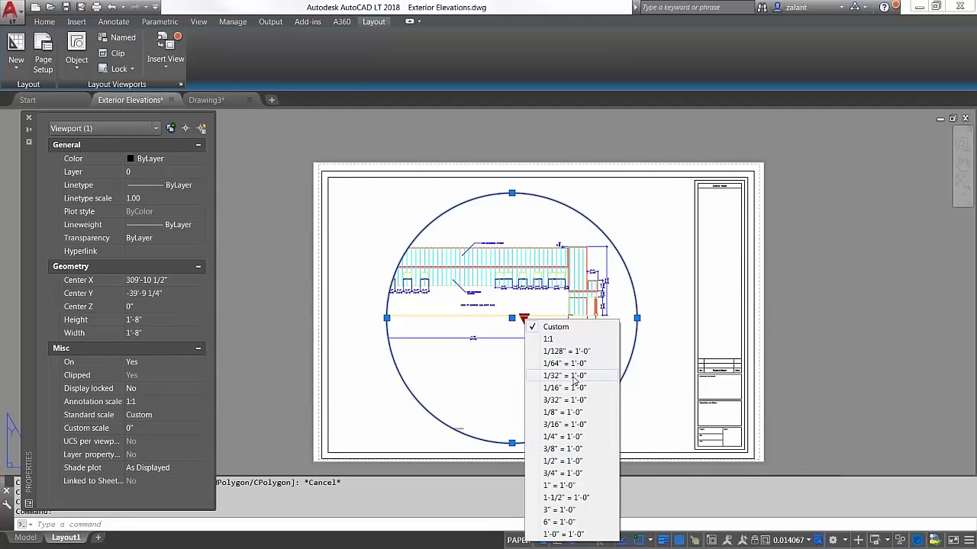
{"action": "left_click", "coordinate": [575, 426]}
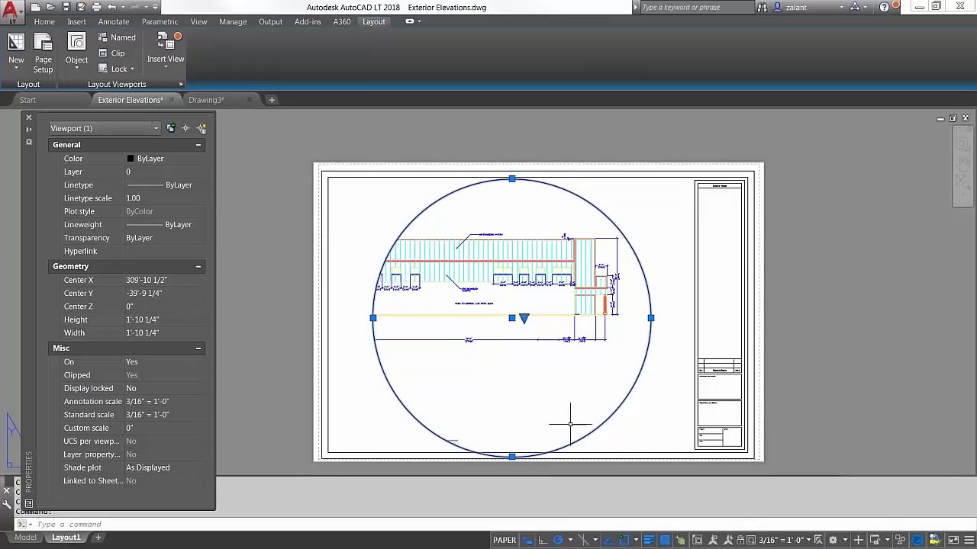
{"action": "left_click", "coordinate": [372, 286]}
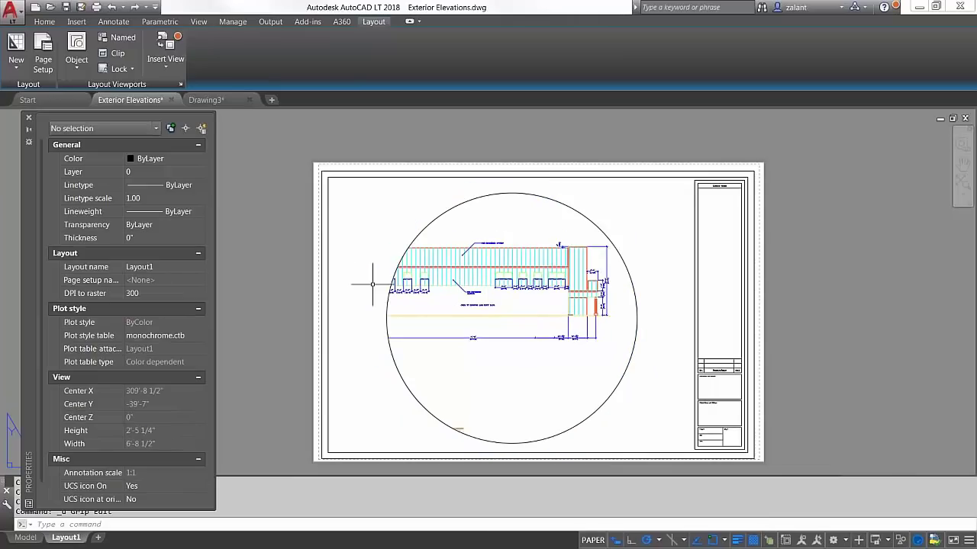
Set the circular viewport's standard scale to 3/32" = 1'-0" in its properties and deselect it.
{"action": "left_click", "coordinate": [403, 253]}
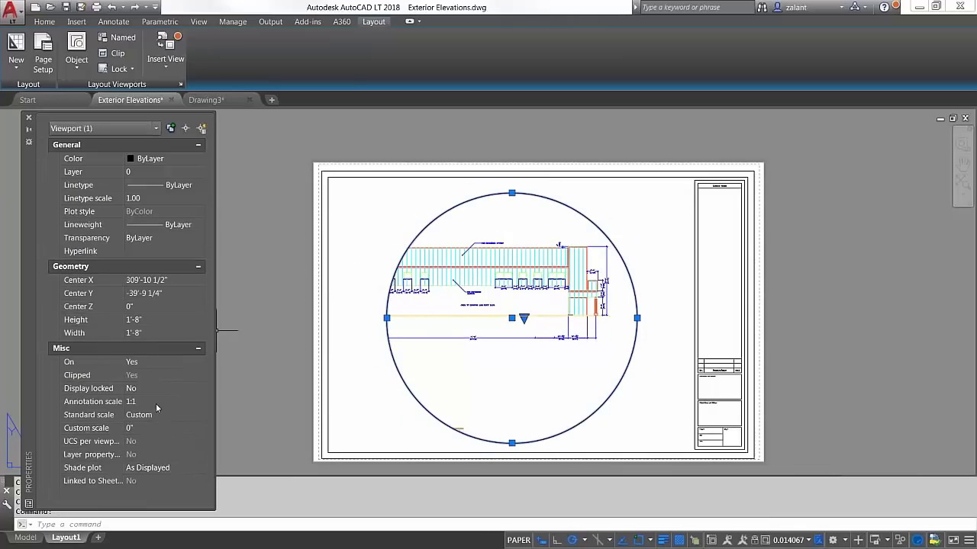
{"action": "left_click", "coordinate": [167, 416]}
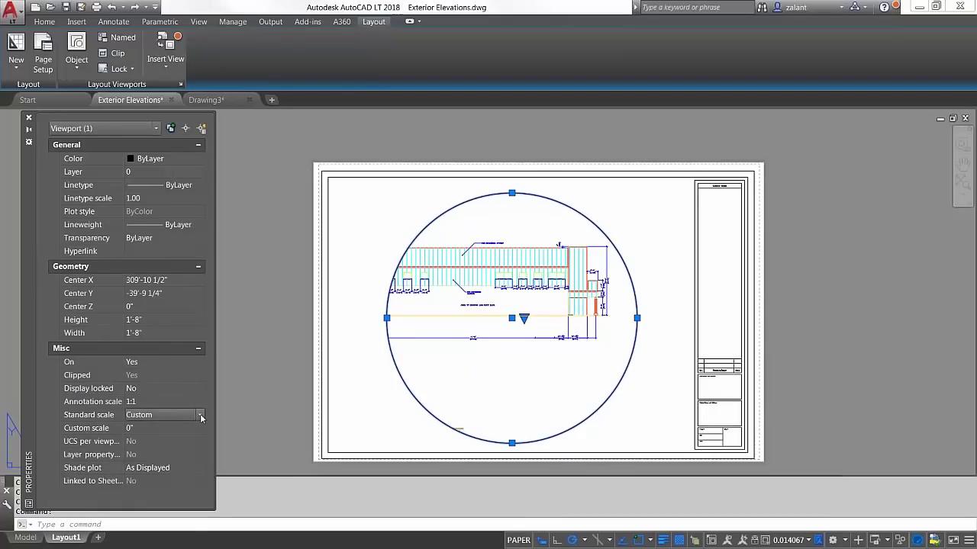
{"action": "left_click", "coordinate": [201, 416]}
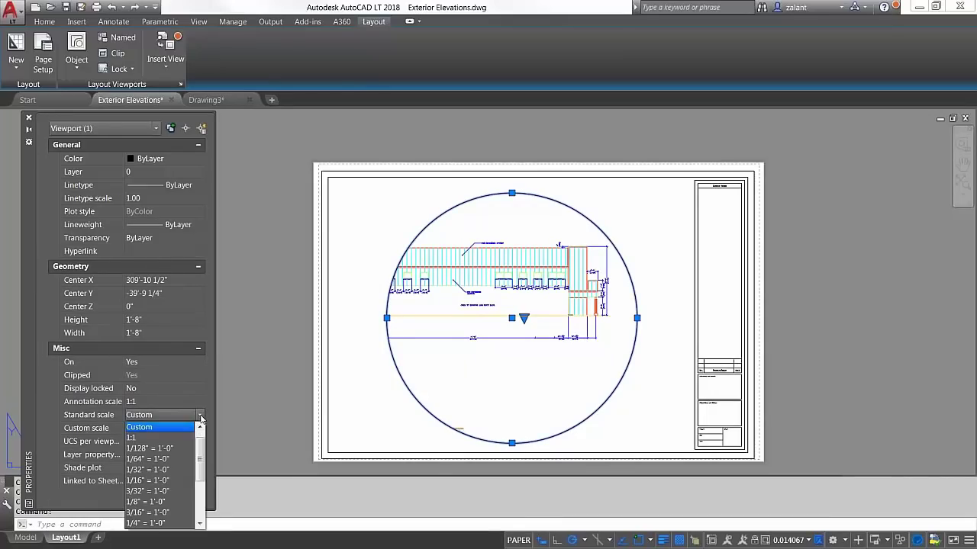
{"action": "left_click", "coordinate": [160, 491]}
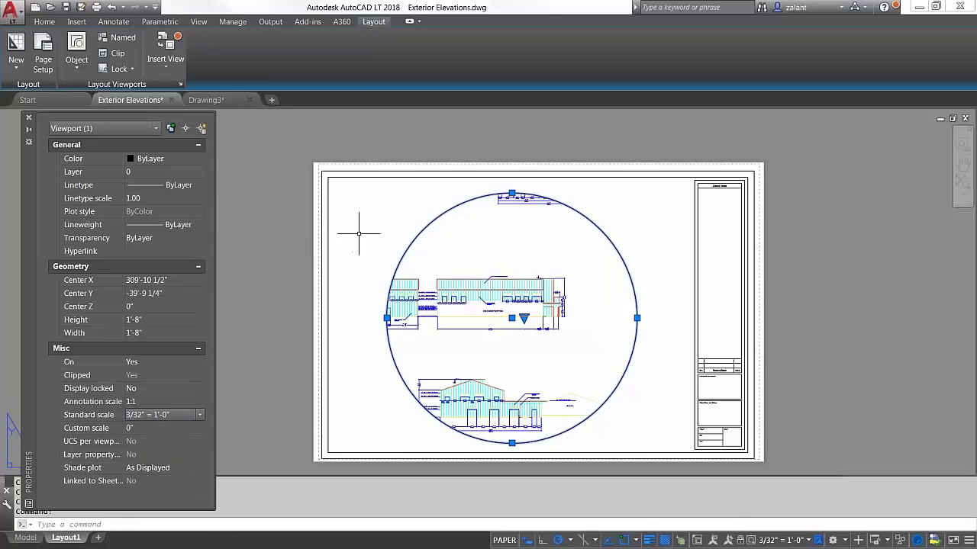
{"action": "key", "text": "Escape"}
Zoom in on the long elevation's windows inside the circular viewport, zoom back out partway and return to paper space.
{"action": "double_click", "coordinate": [464, 259]}
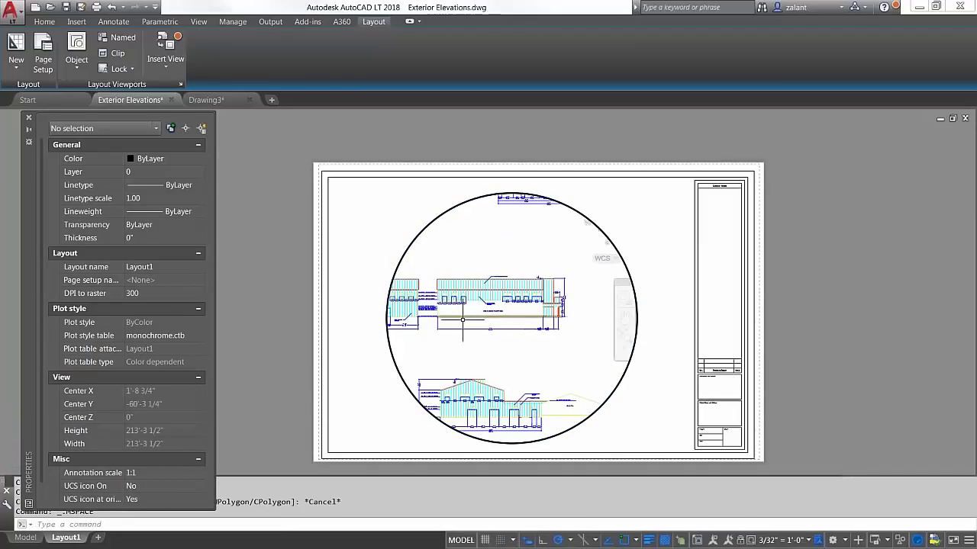
{"action": "scroll", "coordinate": [497, 299], "scroll_direction": "up", "scroll_amount": 2}
{"action": "scroll", "coordinate": [498, 299], "scroll_direction": "up", "scroll_amount": 3}
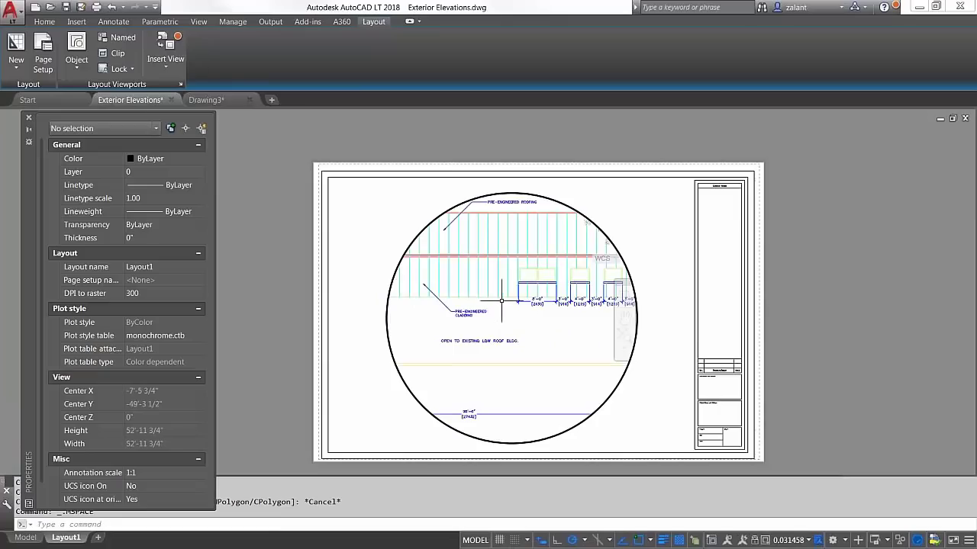
{"action": "scroll", "coordinate": [492, 321], "scroll_direction": "up", "scroll_amount": 3}
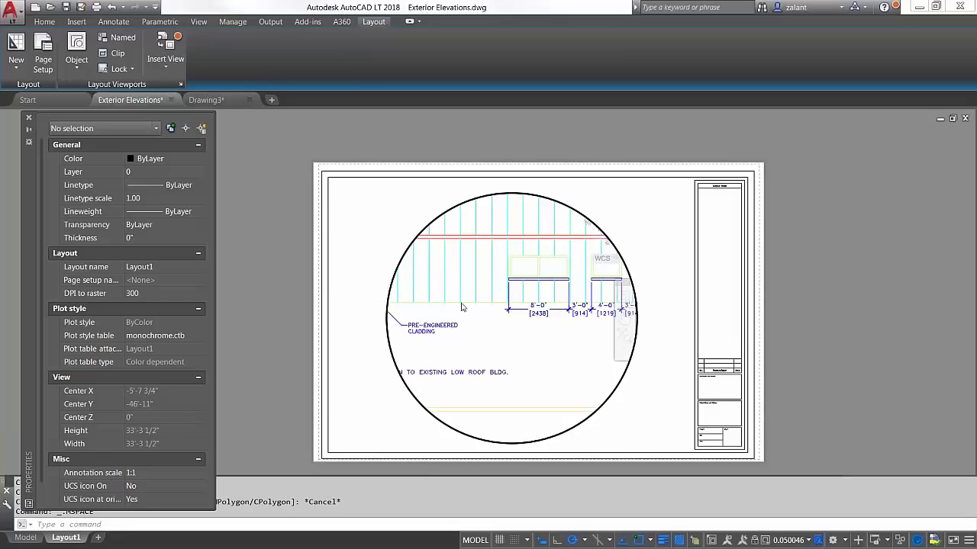
{"action": "scroll", "coordinate": [491, 298], "scroll_direction": "down", "scroll_amount": 5}
{"action": "double_click", "coordinate": [387, 219]}
Set the circular viewport's standard scale to 1/8" = 1'-0" in its properties.
{"action": "left_click", "coordinate": [388, 219]}
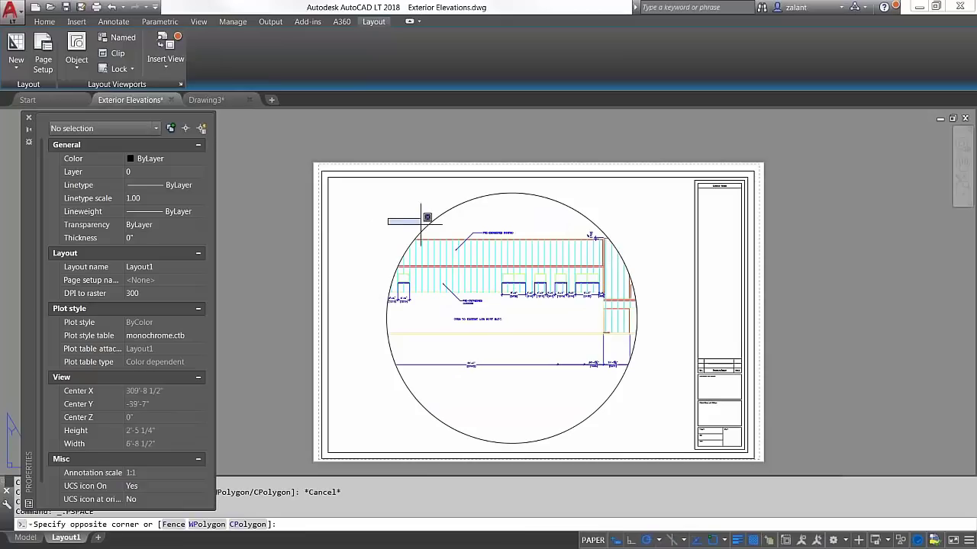
{"action": "left_click", "coordinate": [428, 229]}
{"action": "left_click", "coordinate": [400, 258]}
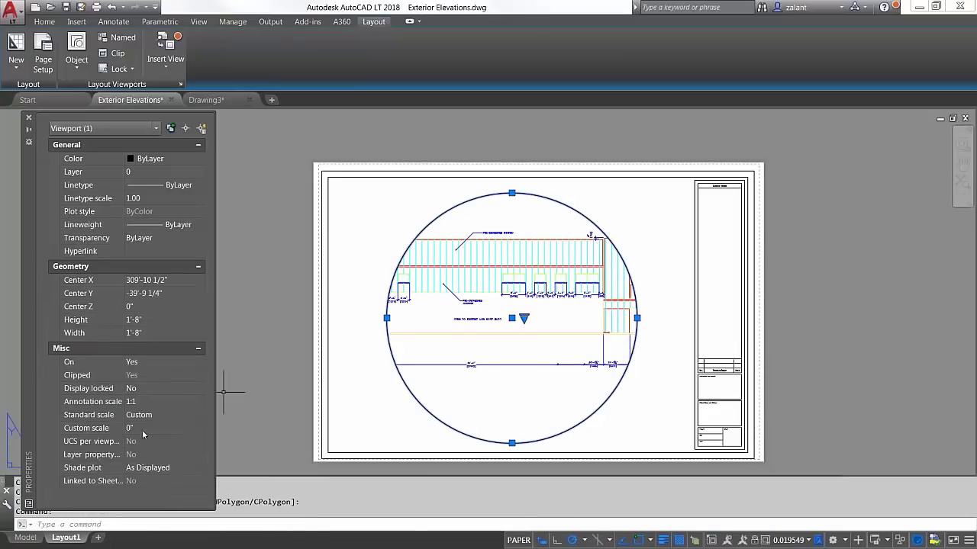
{"action": "left_click", "coordinate": [187, 430]}
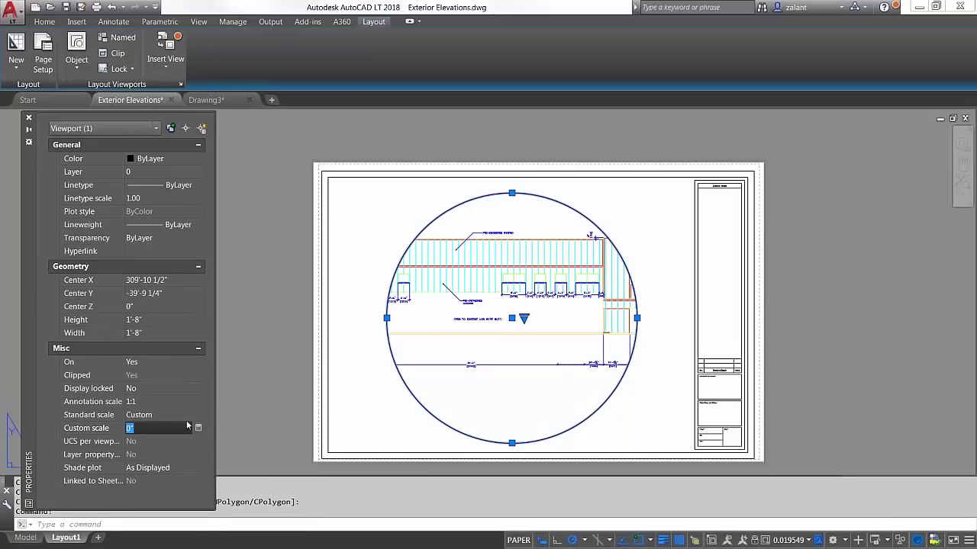
{"action": "left_click", "coordinate": [183, 414]}
{"action": "left_click", "coordinate": [199, 414]}
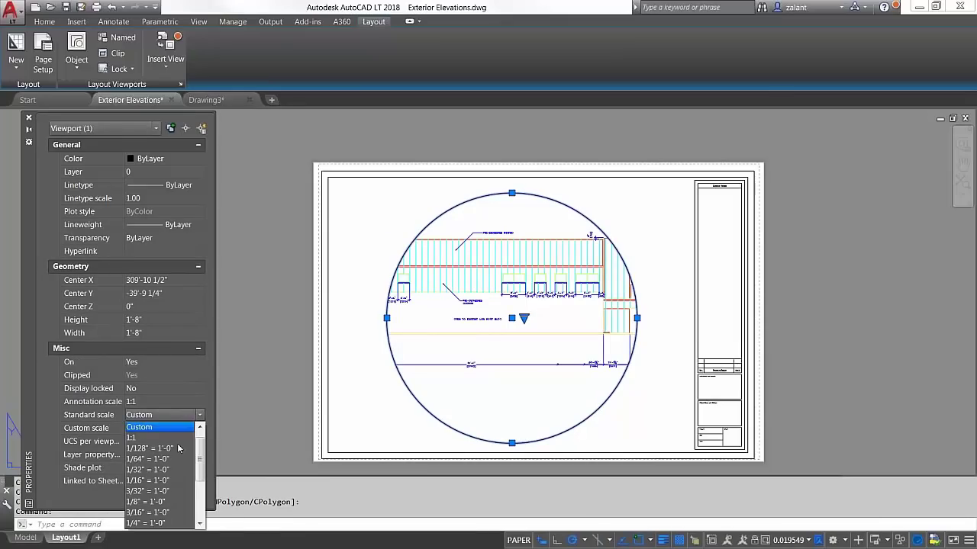
{"action": "left_click", "coordinate": [157, 502]}
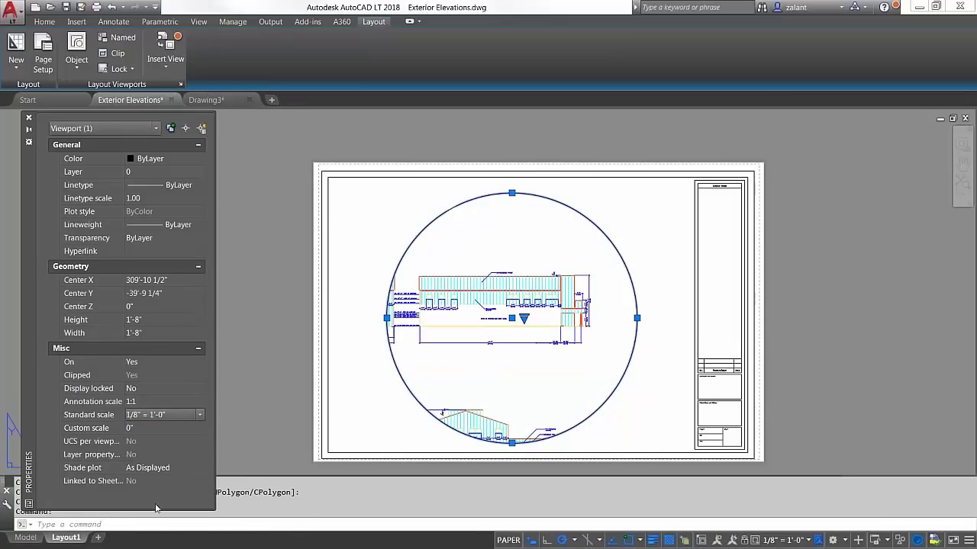
Lock the circular viewport's display and deselect the viewport.
{"action": "left_click", "coordinate": [197, 389]}
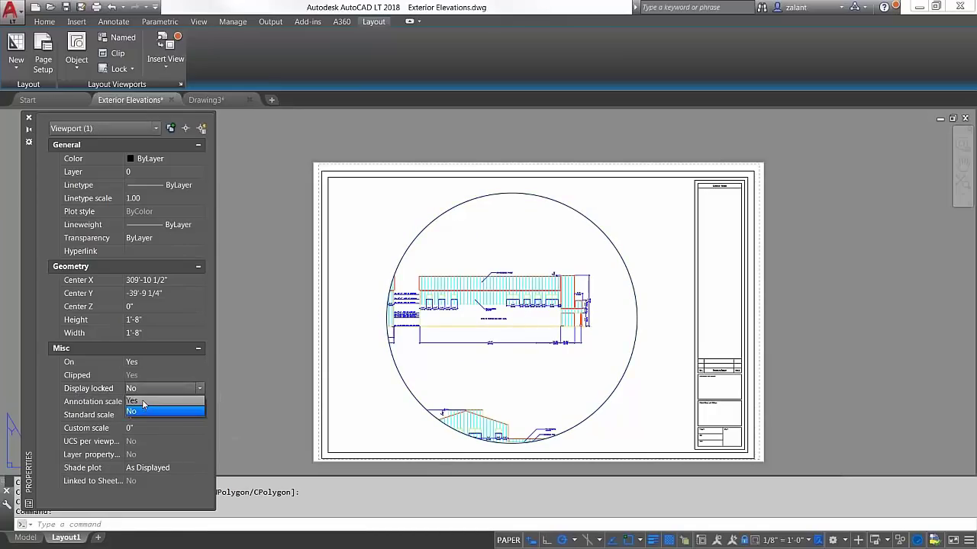
{"action": "left_click", "coordinate": [156, 402]}
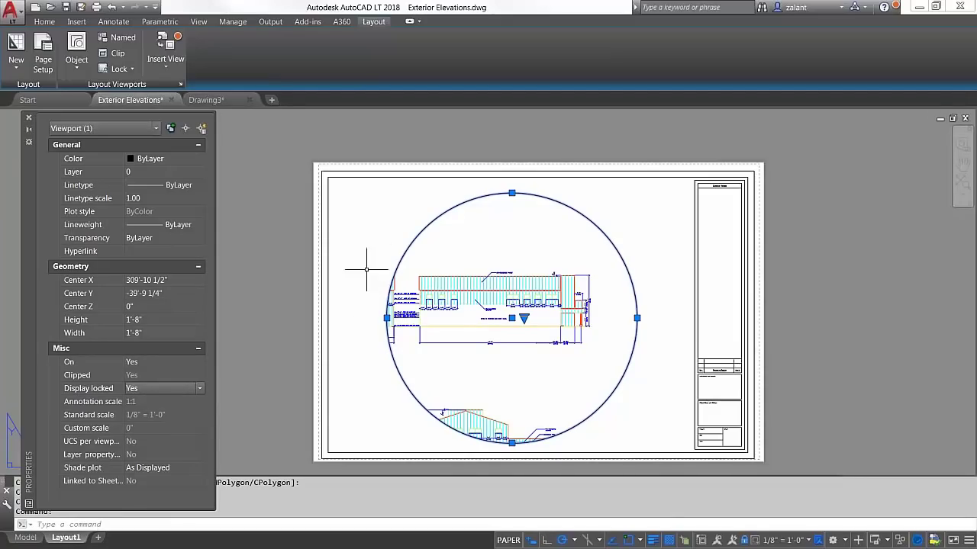
{"action": "key", "text": "Escape"}
Activate the locked circular viewport and zoom in and out to test how its display lock behaves.
{"action": "double_click", "coordinate": [460, 248]}
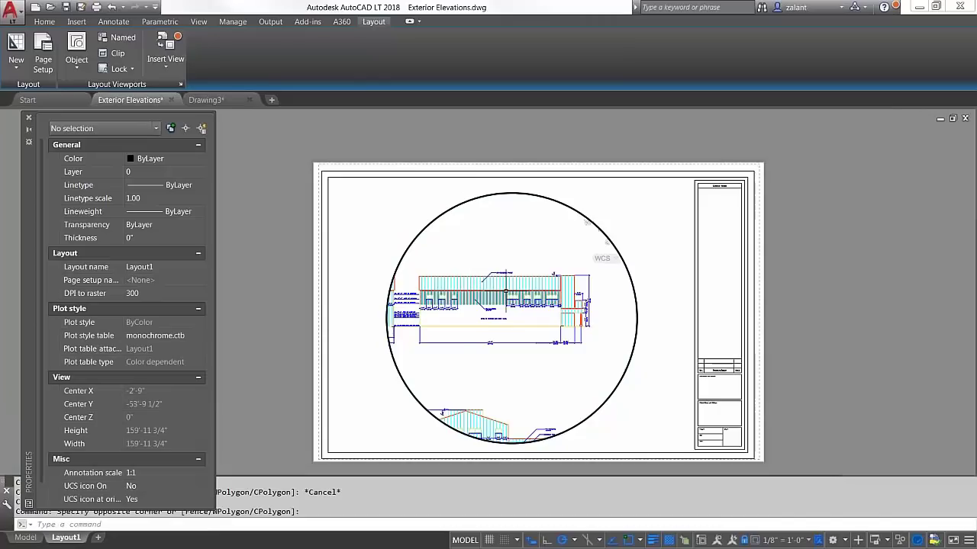
{"action": "scroll", "coordinate": [503, 289], "scroll_direction": "up", "scroll_amount": 2}
{"action": "scroll", "coordinate": [514, 305], "scroll_direction": "up", "scroll_amount": 2}
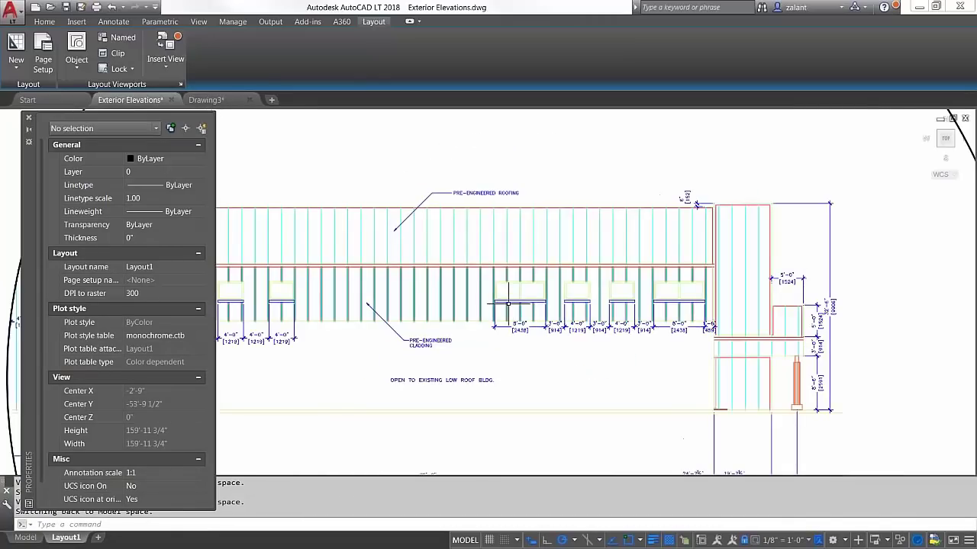
{"action": "scroll", "coordinate": [508, 316], "scroll_direction": "down", "scroll_amount": 8}
{"action": "scroll", "coordinate": [500, 330], "scroll_direction": "up", "scroll_amount": 5}
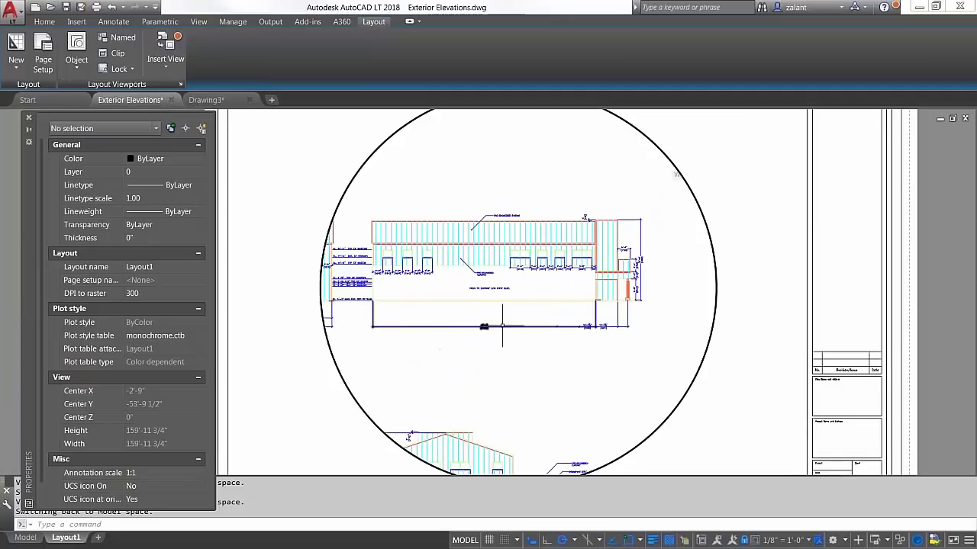
{"action": "scroll", "coordinate": [501, 328], "scroll_direction": "down", "scroll_amount": 3}
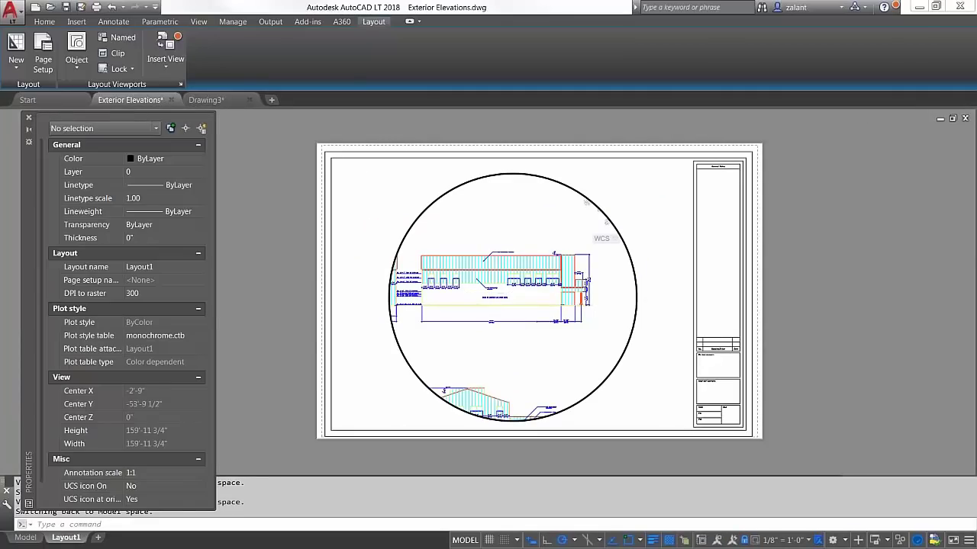
Shorten the Properties palette to uncover the command line, and review the viewport lock messages in the text window before closing it.
{"action": "left_click_drag", "start_coordinate": [128, 510], "coordinate": [134, 467]}
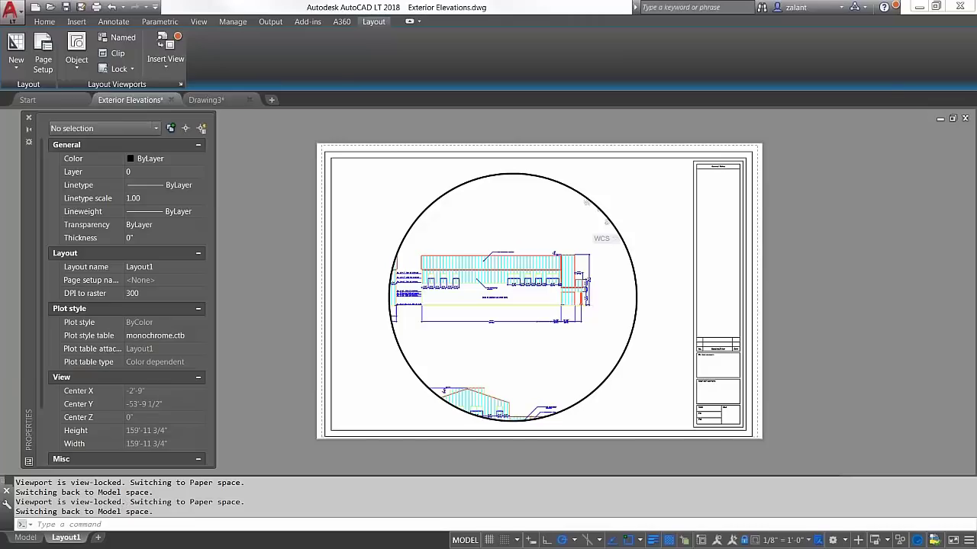
{"action": "left_click", "coordinate": [58, 55]}
{"action": "left_click_drag", "start_coordinate": [584, 4], "coordinate": [517, 120]}
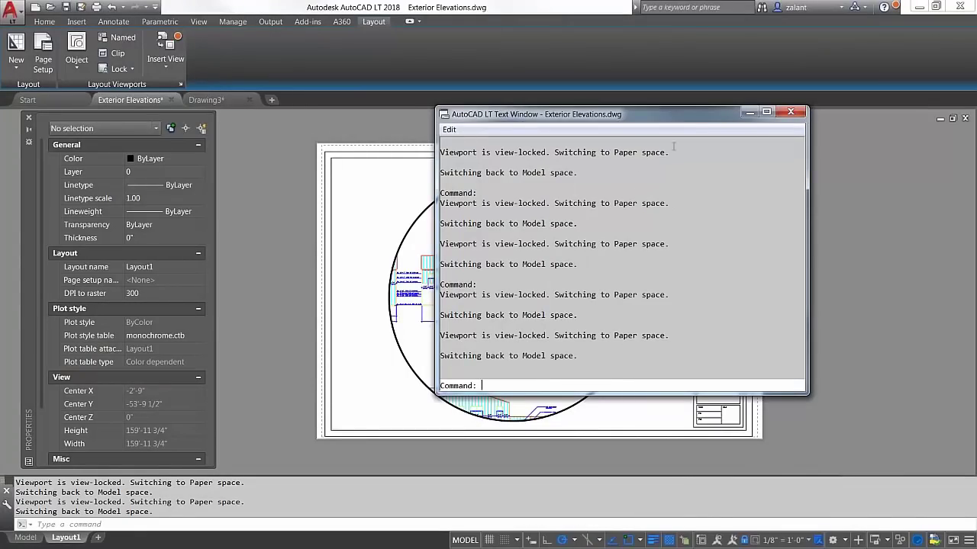
{"action": "left_click", "coordinate": [790, 113]}
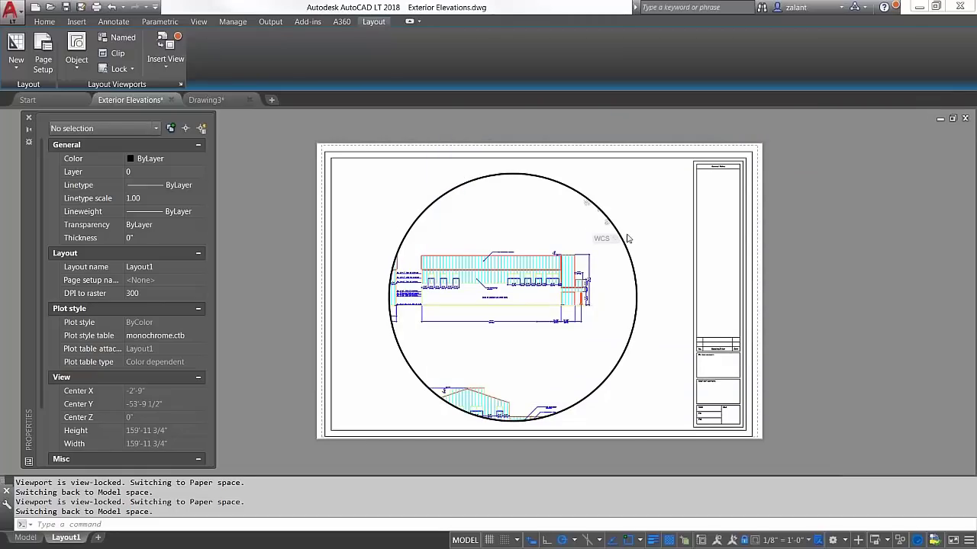
Test the locked circular viewport again by zooming in and back out, and look at the layout viewport lock options.
{"action": "scroll", "coordinate": [518, 305], "scroll_direction": "up", "scroll_amount": 4}
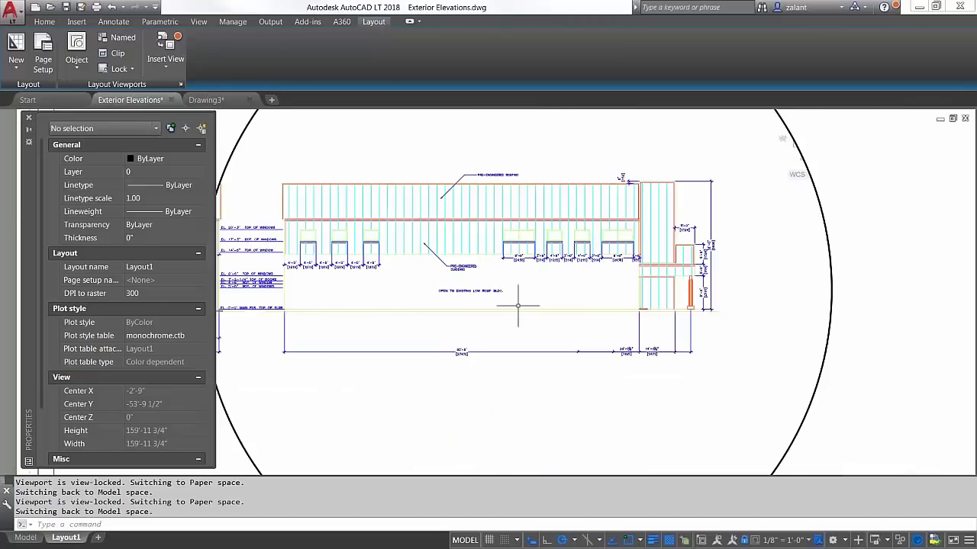
{"action": "scroll", "coordinate": [518, 305], "scroll_direction": "up", "scroll_amount": 1}
{"action": "scroll", "coordinate": [518, 306], "scroll_direction": "down", "scroll_amount": 4}
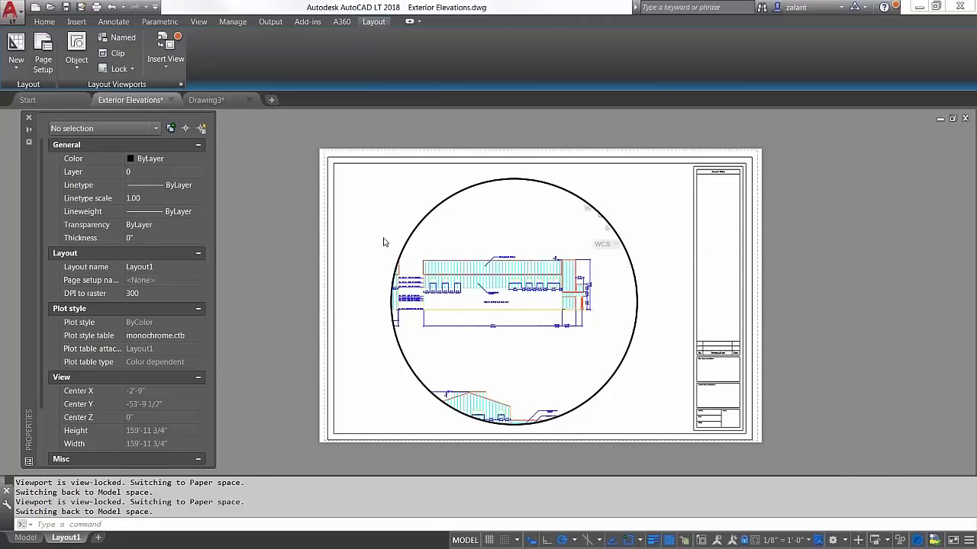
{"action": "key", "text": "Escape"}
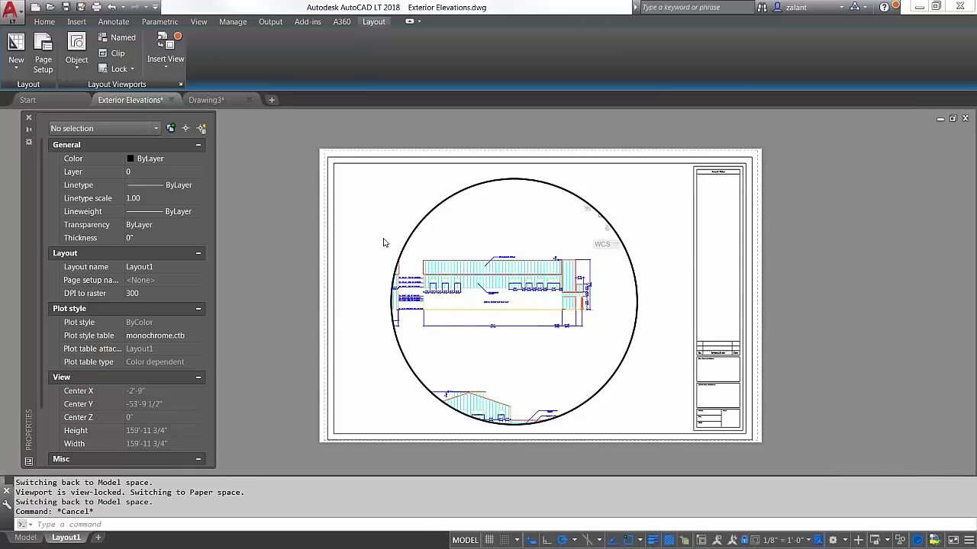
{"action": "left_click", "coordinate": [127, 71]}
{"action": "key", "text": "Escape"}
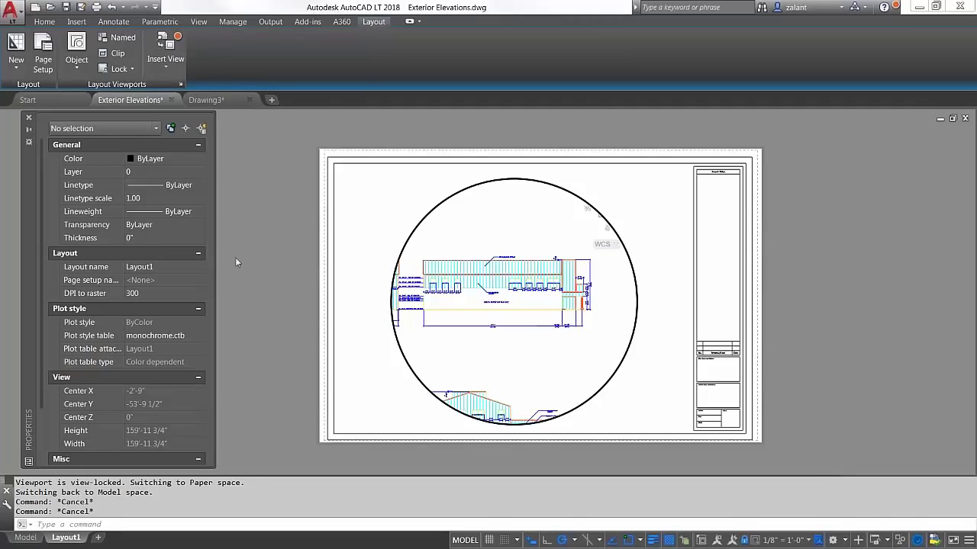
Return to paper space, select the circular viewport to review its properties, and clear the selection.
{"action": "double_click", "coordinate": [385, 257]}
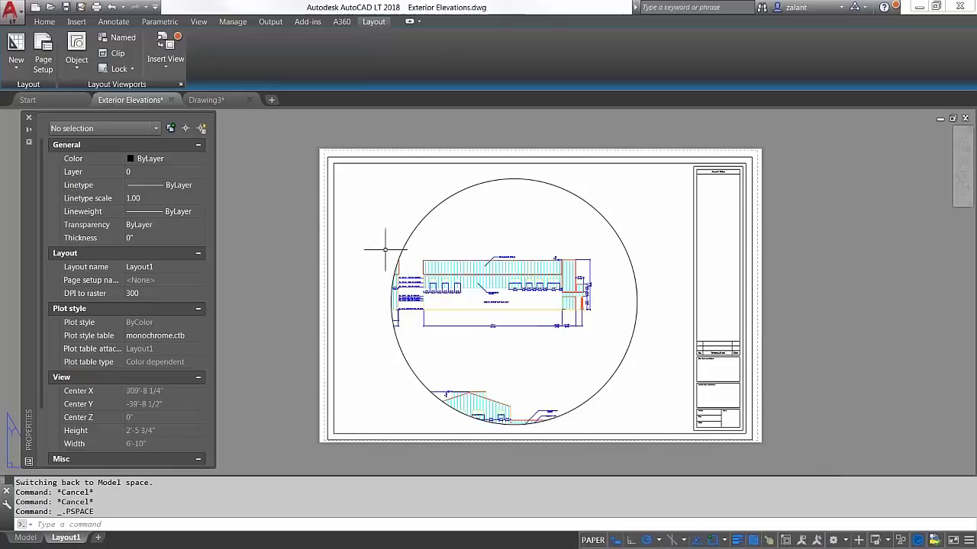
{"action": "left_click", "coordinate": [405, 247]}
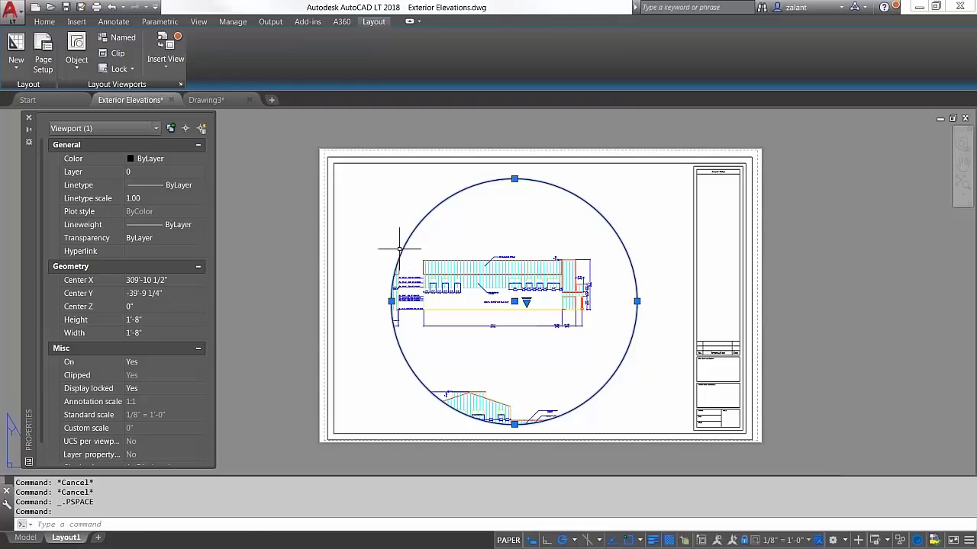
{"action": "left_click", "coordinate": [369, 222]}
{"action": "key", "text": "Escape"}
{"action": "key", "text": "Escape"}
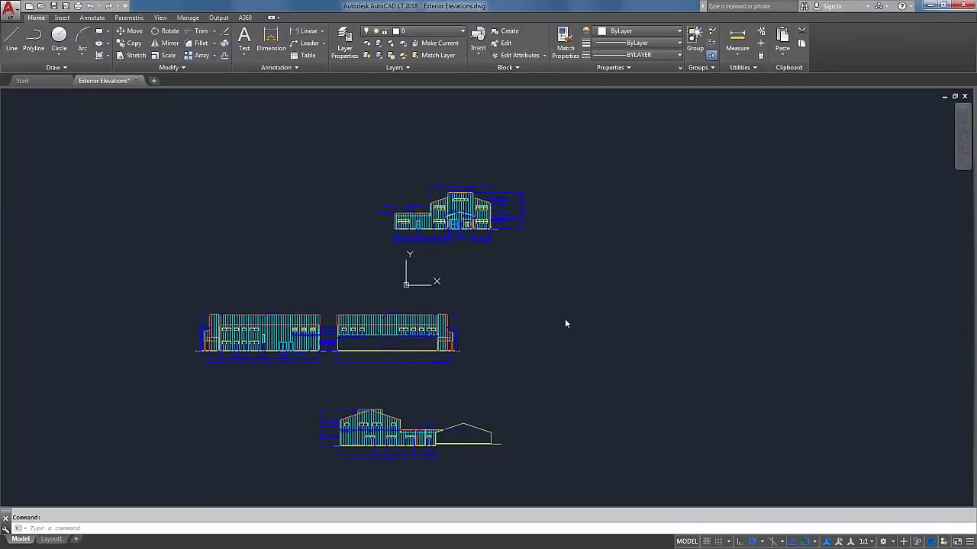
Switch from model space to Layout1 and bring its whole sheet into view.
{"action": "left_click", "coordinate": [541, 289]}
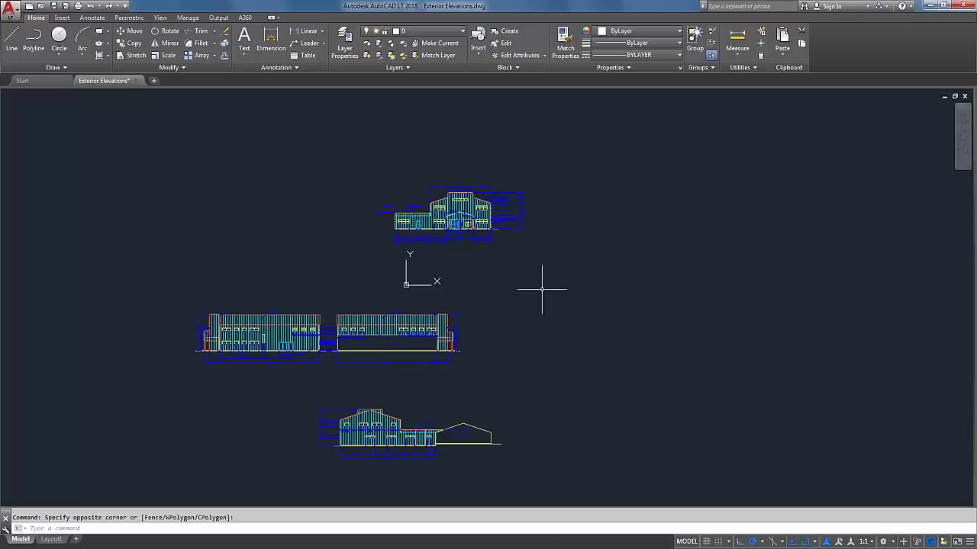
{"action": "middle_click_drag", "start_coordinate": [516, 286], "coordinate": [567, 294]}
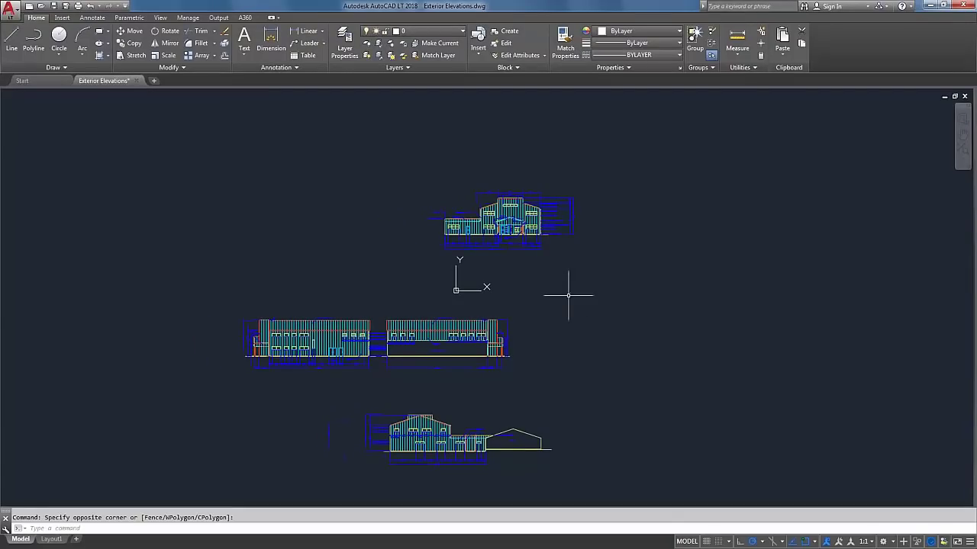
{"action": "key", "text": "Escape"}
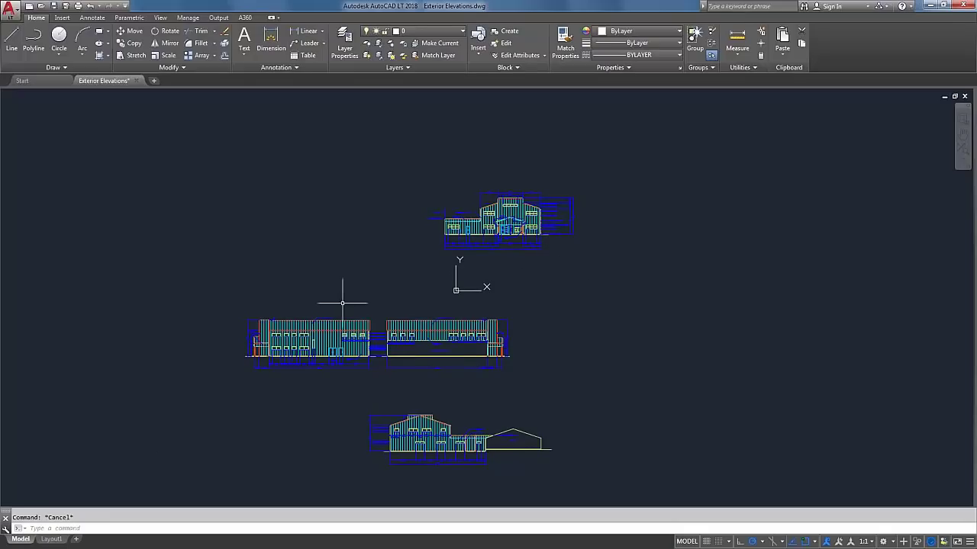
{"action": "left_click", "coordinate": [52, 539]}
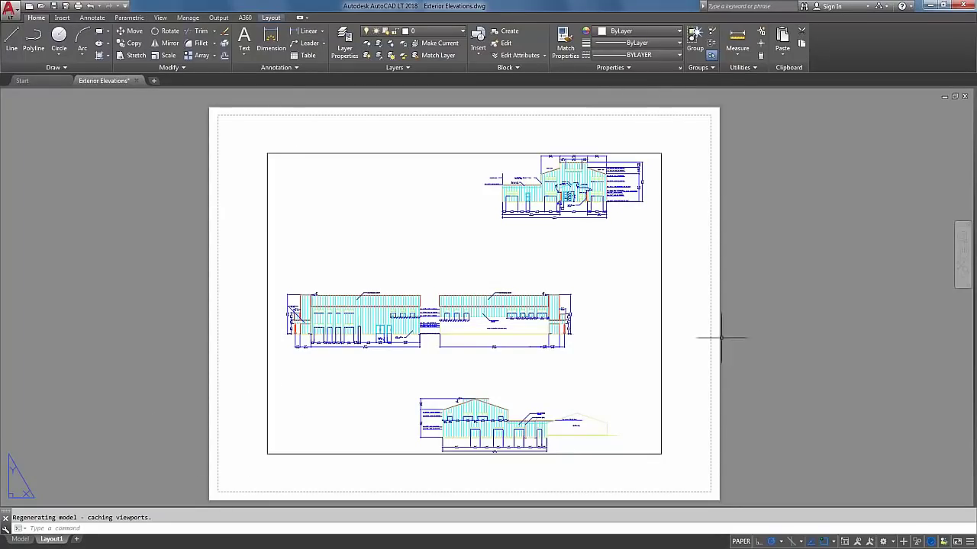
{"action": "middle_click_drag", "start_coordinate": [671, 327], "coordinate": [569, 330]}
{"action": "scroll", "coordinate": [570, 331], "scroll_direction": "down", "scroll_amount": 5}
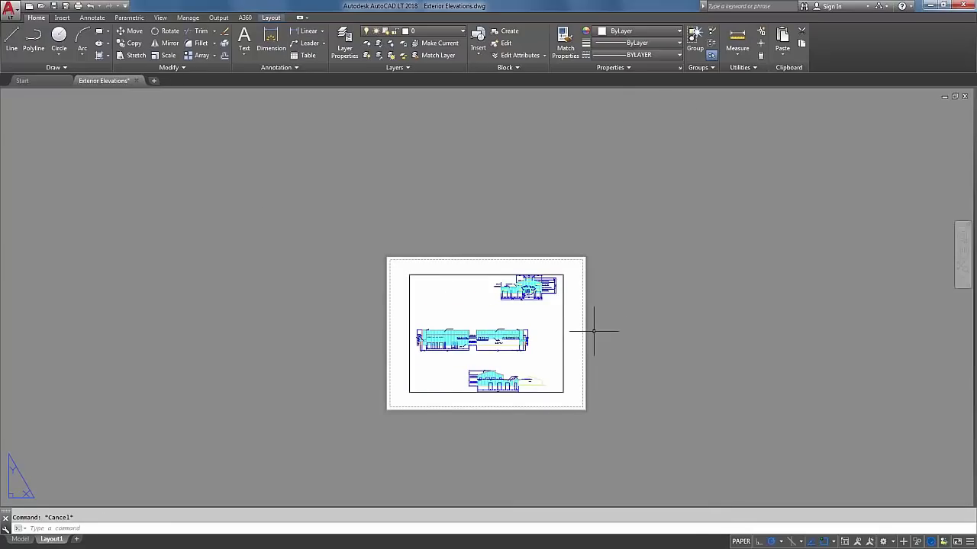
{"action": "middle_click_drag", "start_coordinate": [617, 322], "coordinate": [562, 349]}
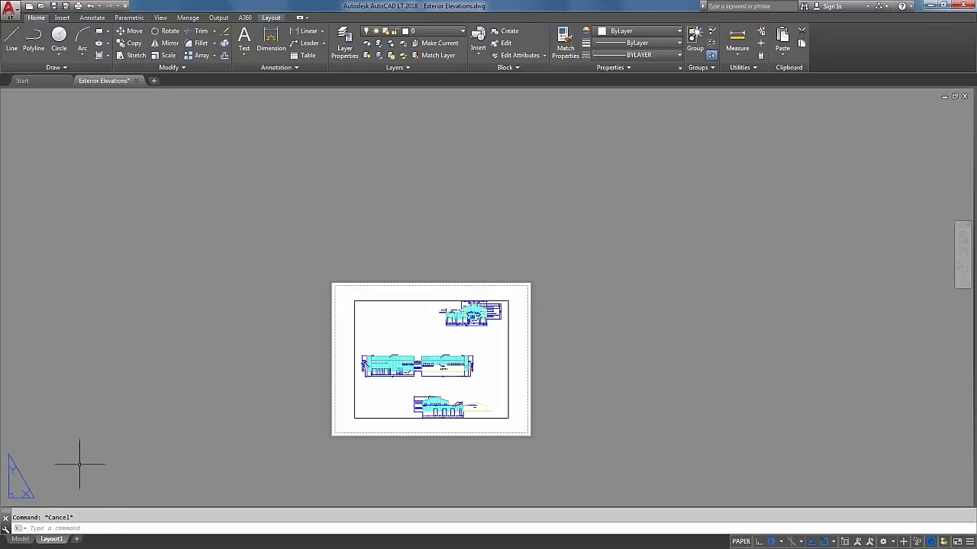
View Layout1's details in the Page Setup Manager, close it, and reopen it with the PAGESETUP command before closing it again.
{"action": "right_click", "coordinate": [58, 540]}
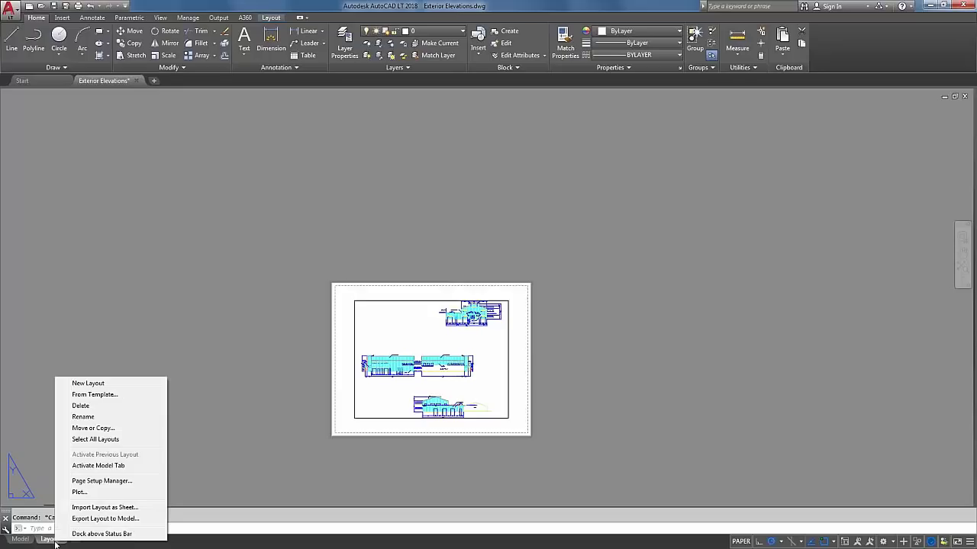
{"action": "left_click", "coordinate": [111, 481]}
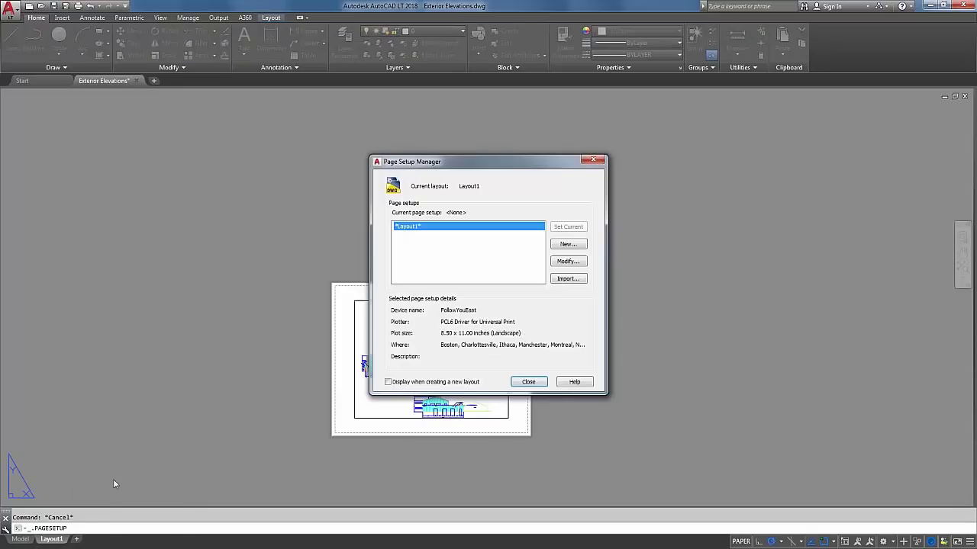
{"action": "left_click", "coordinate": [530, 384]}
{"action": "type", "text": "PAGESETUP"}
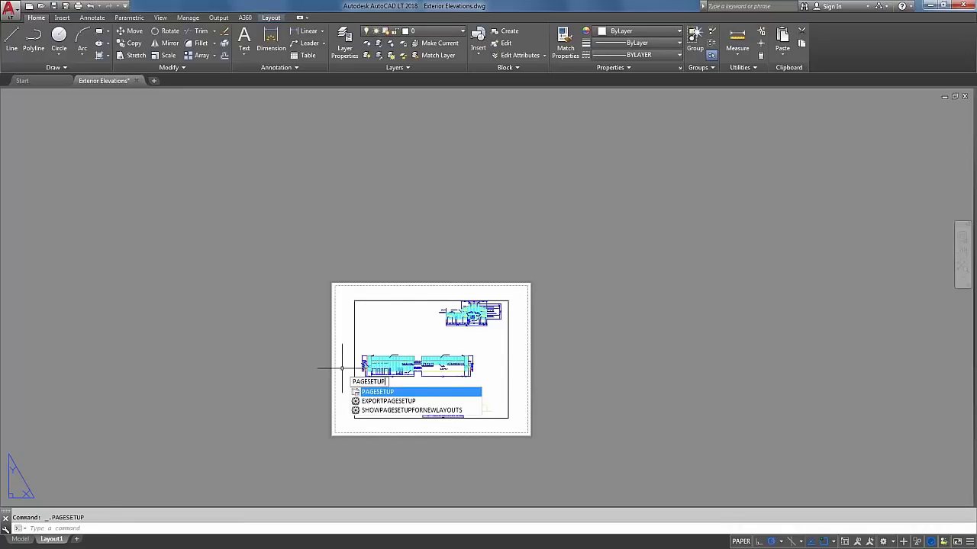
{"action": "key", "text": "Return"}
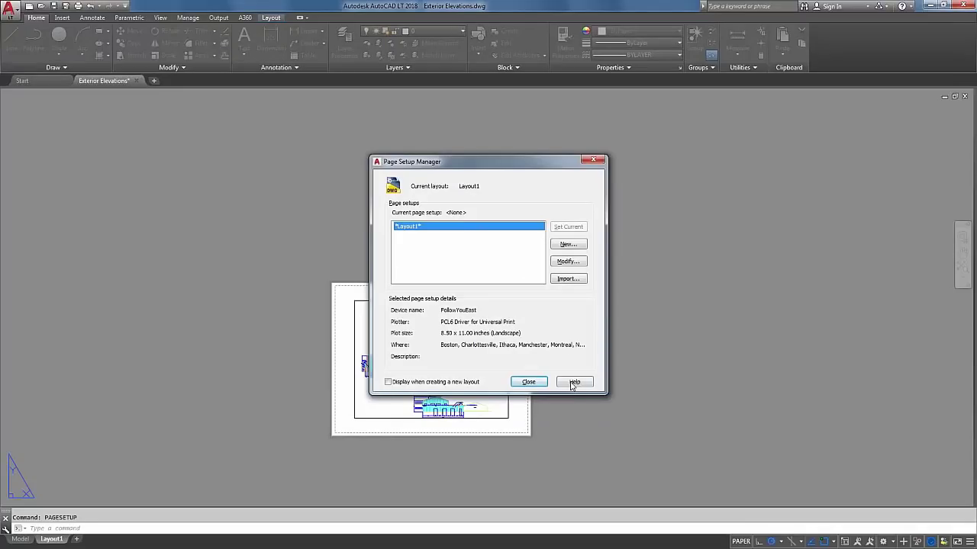
{"action": "left_click", "coordinate": [528, 381]}
Add three new layouts to the drawing.
{"action": "left_click", "coordinate": [77, 540]}
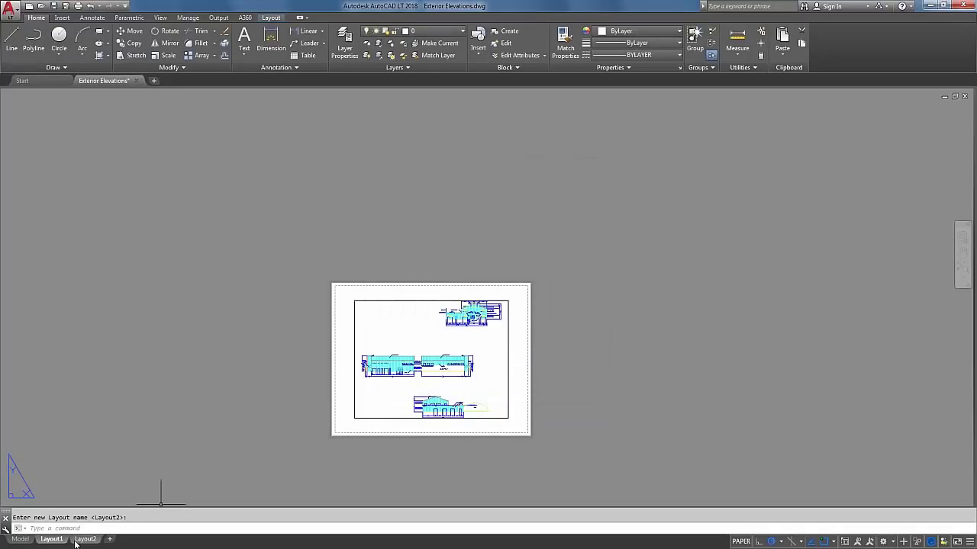
{"action": "left_click", "coordinate": [109, 539]}
{"action": "left_click", "coordinate": [141, 540]}
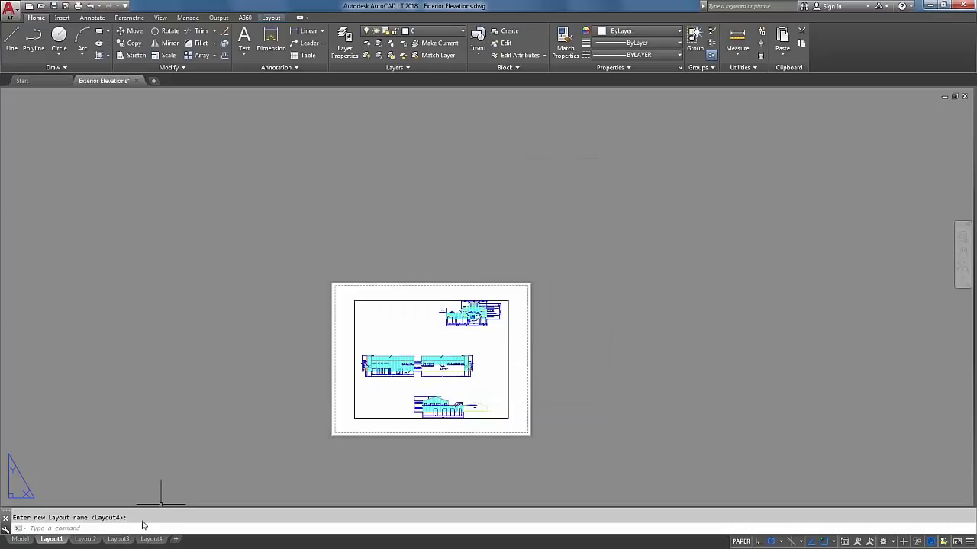
Check which page setups the Page Setup Manager lists for Layout1 after adding the layouts, and close it.
{"action": "right_click", "coordinate": [58, 540]}
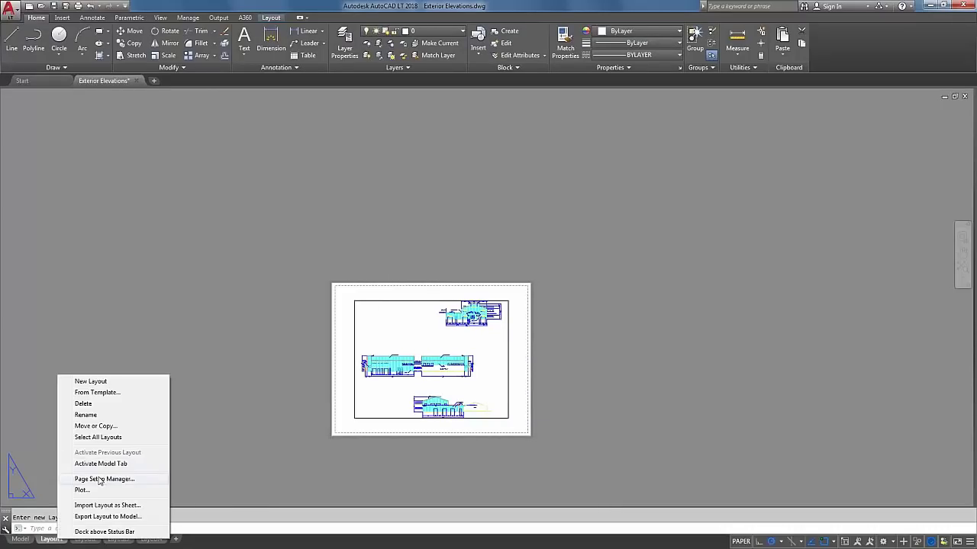
{"action": "left_click", "coordinate": [99, 479]}
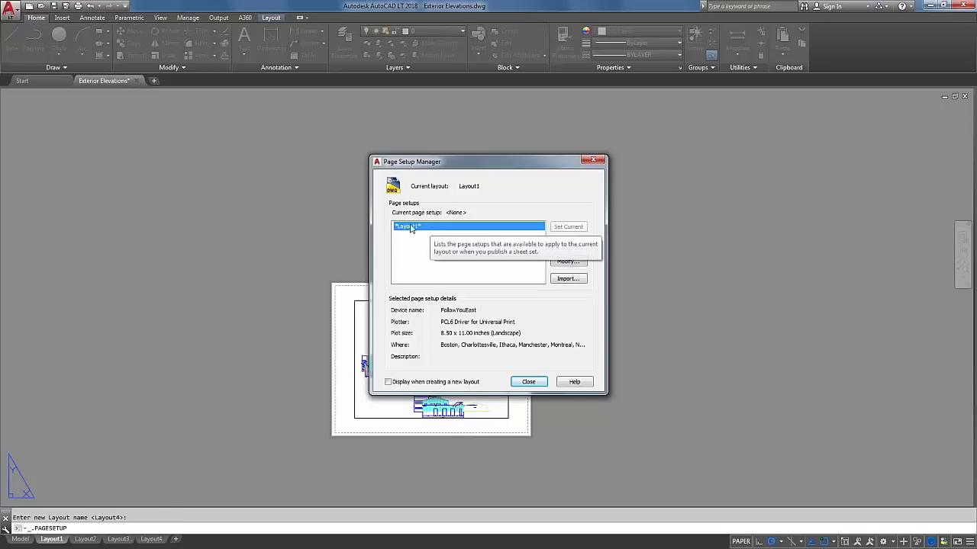
{"action": "left_click", "coordinate": [536, 384]}
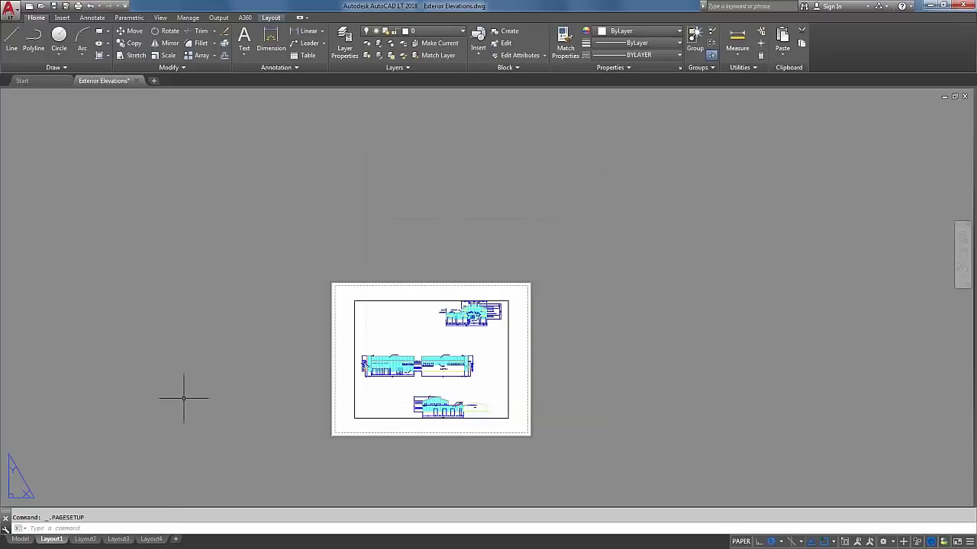
Activate Layout2 once, return to Layout1, and recheck the list of page setups with the PAGESETUP command.
{"action": "left_click", "coordinate": [83, 539]}
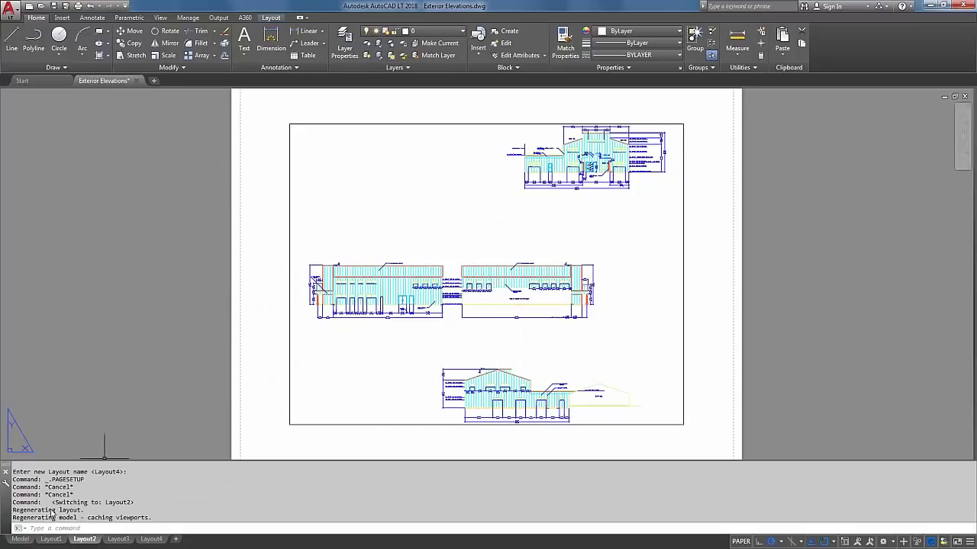
{"action": "left_click", "coordinate": [52, 539]}
{"action": "left_click", "coordinate": [171, 326]}
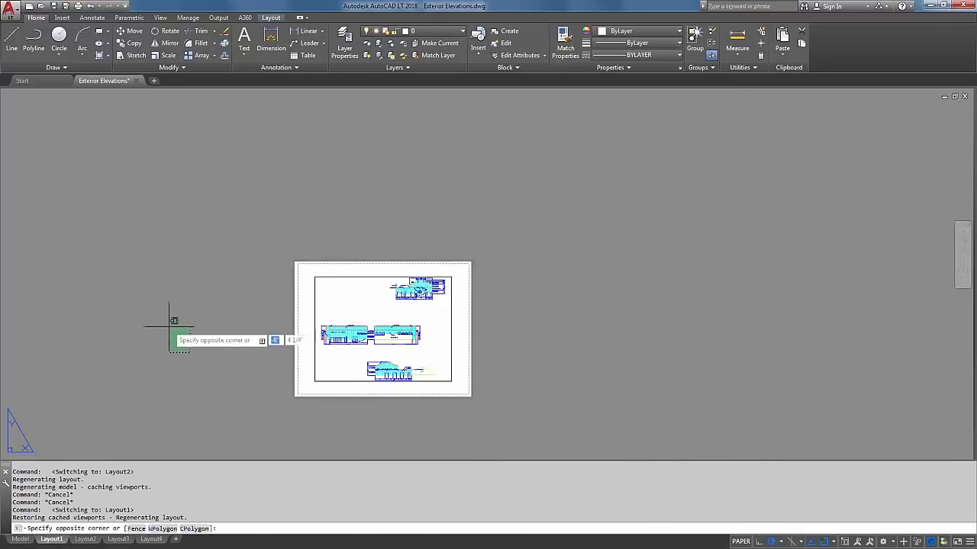
{"action": "key", "text": "Escape"}
{"action": "key", "text": "Escape"}
{"action": "type", "text": "PAGESETUP"}
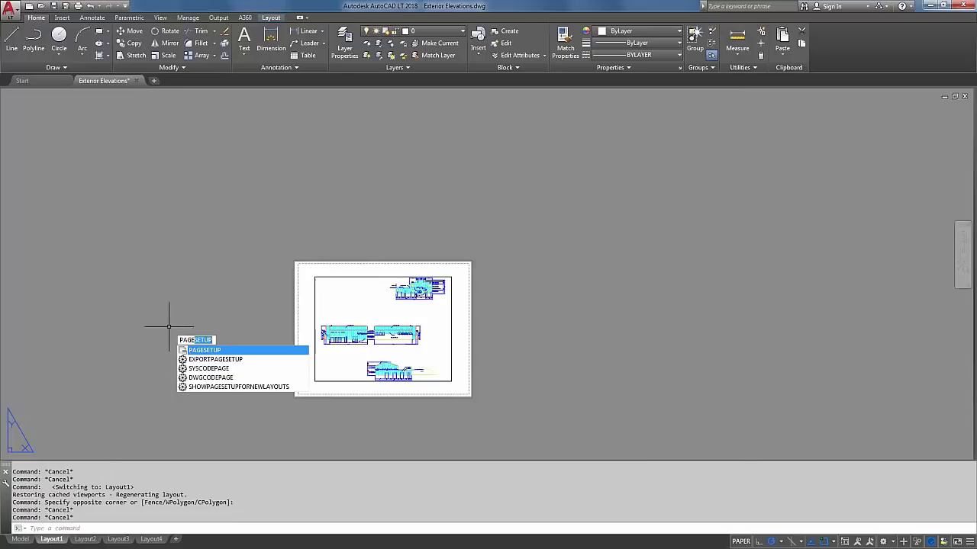
{"action": "left_click", "coordinate": [200, 350]}
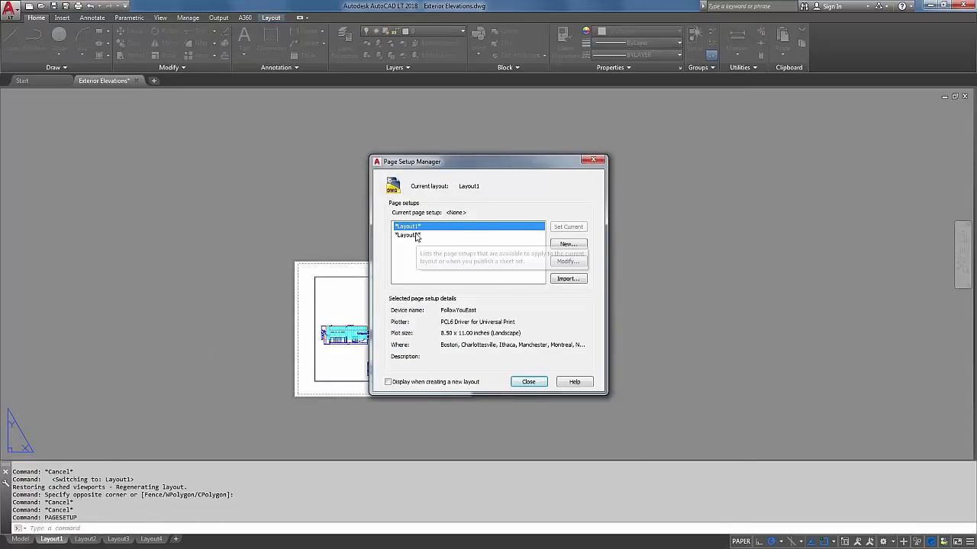
{"action": "key", "text": "Escape"}
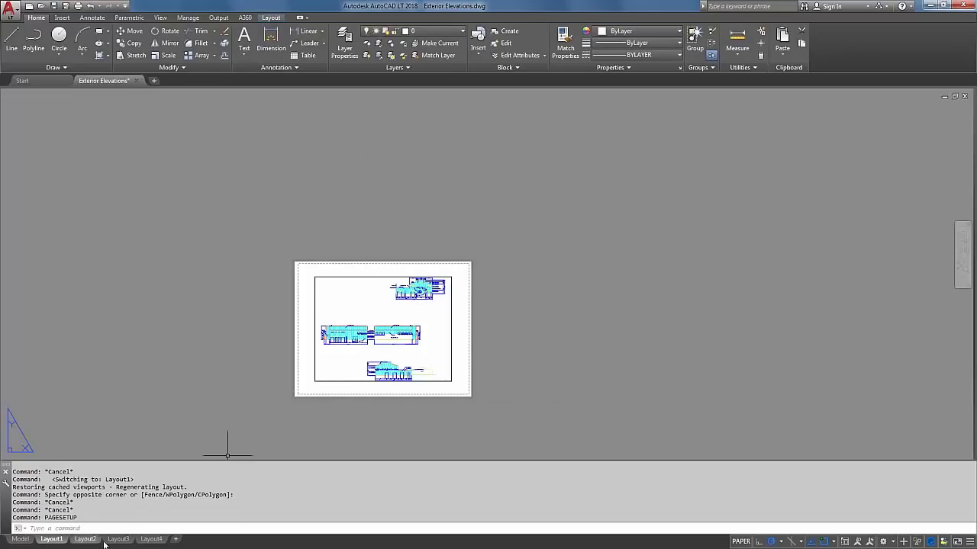
Activate Layout3 and Layout4 in turn, return to Layout2 and bring up its layout options.
{"action": "left_click", "coordinate": [117, 540]}
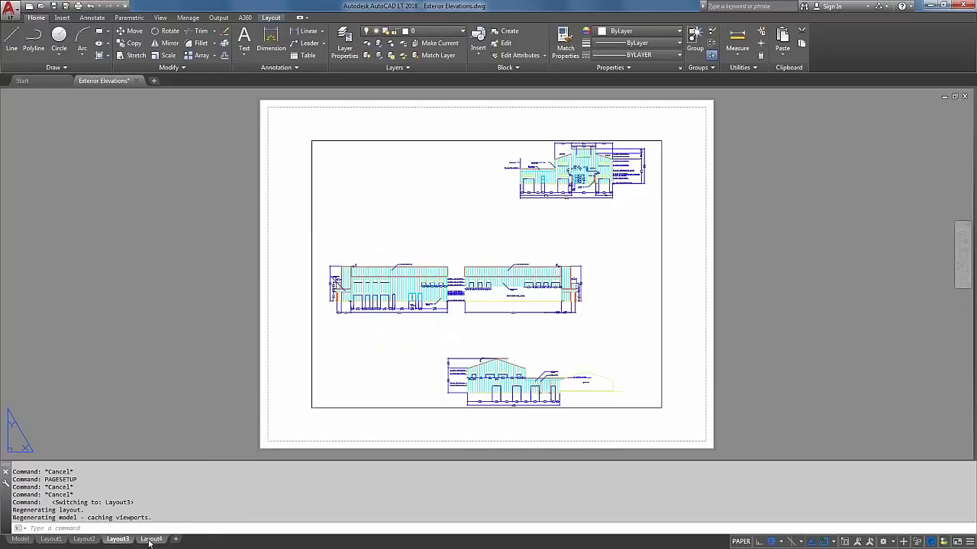
{"action": "left_click", "coordinate": [150, 540]}
{"action": "left_click", "coordinate": [84, 539]}
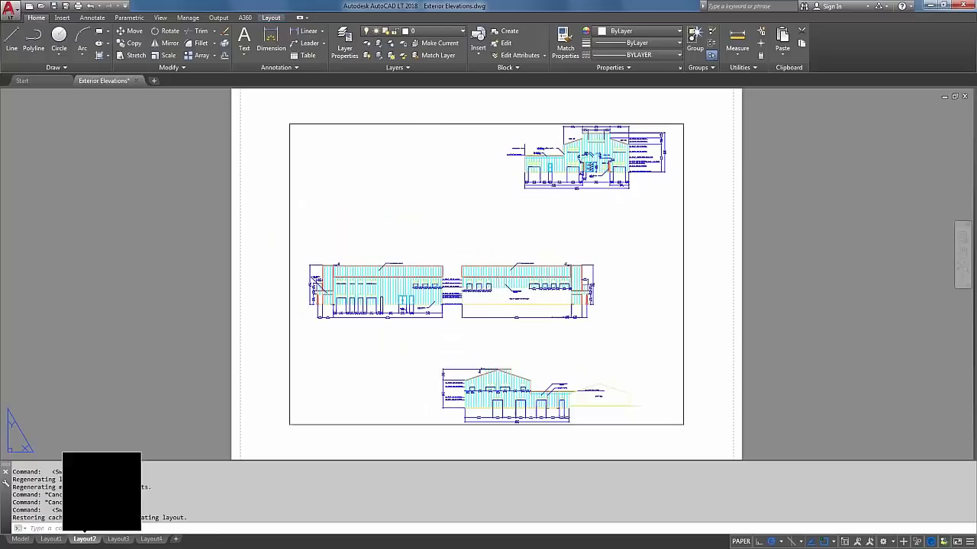
{"action": "right_click", "coordinate": [84, 540]}
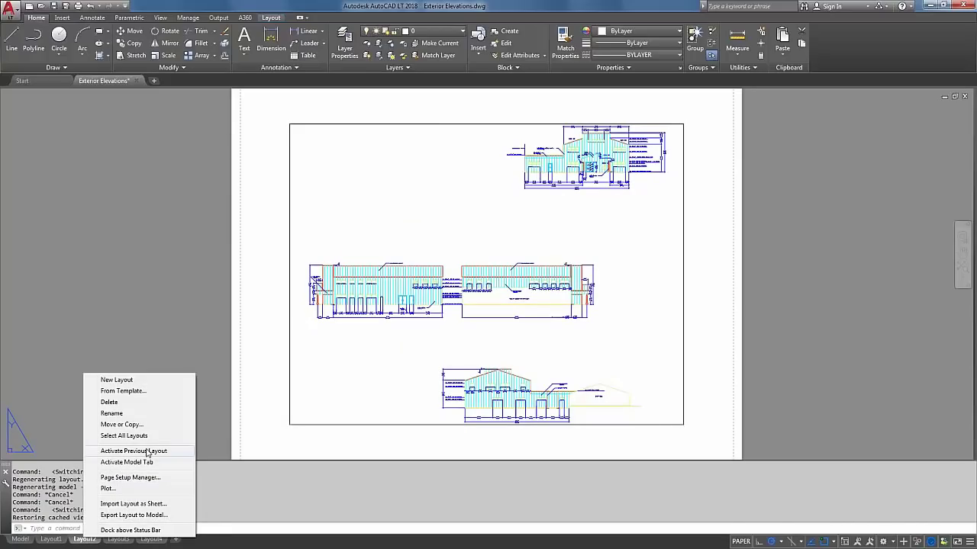
Open Layout2's page setup for modification and set its printer/plotter to AutoCAD PDF (General Documentation).pc3.
{"action": "left_click", "coordinate": [131, 477]}
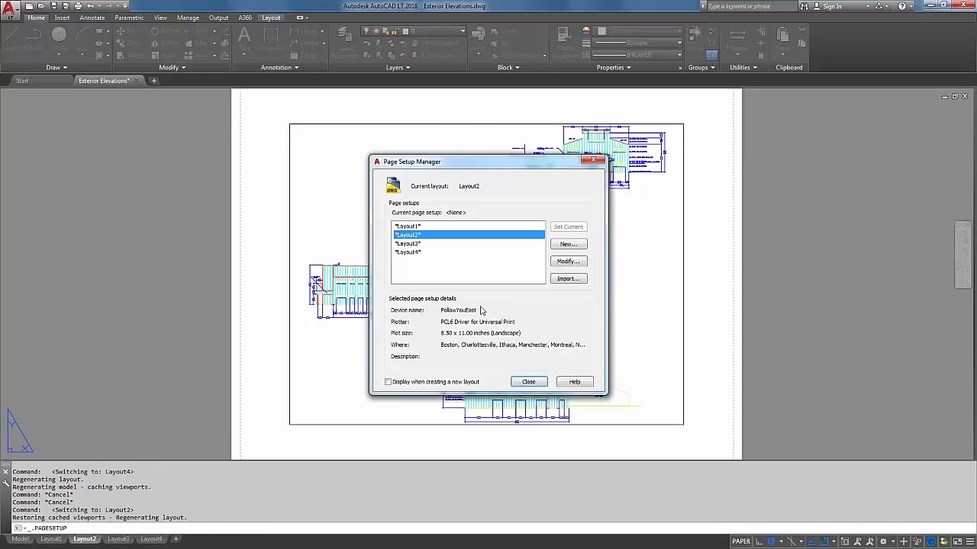
{"action": "left_click", "coordinate": [412, 226]}
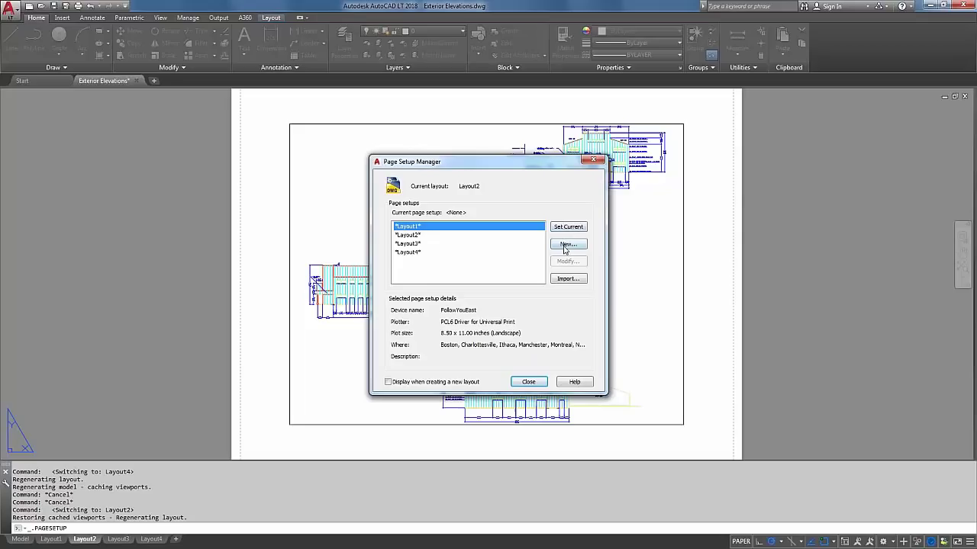
{"action": "left_click", "coordinate": [410, 235]}
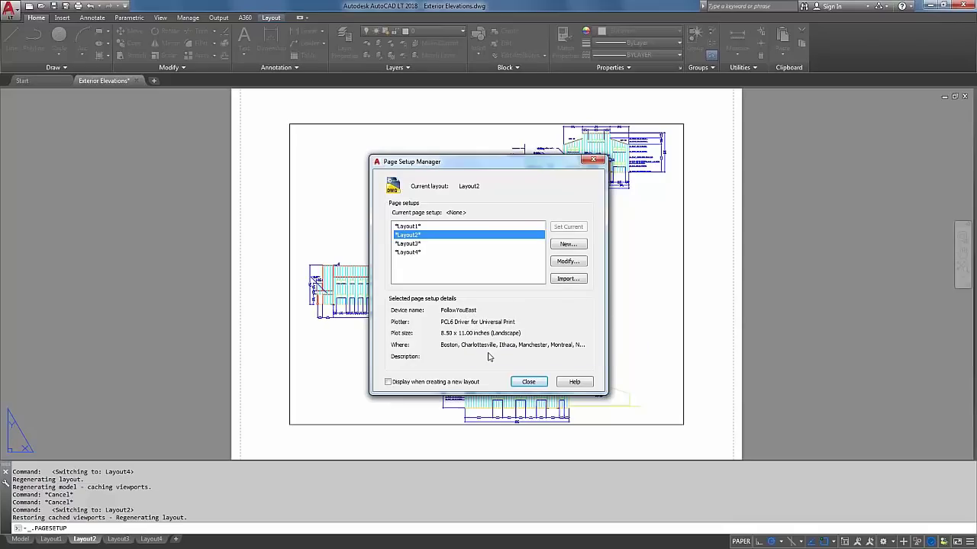
{"action": "left_click", "coordinate": [564, 263]}
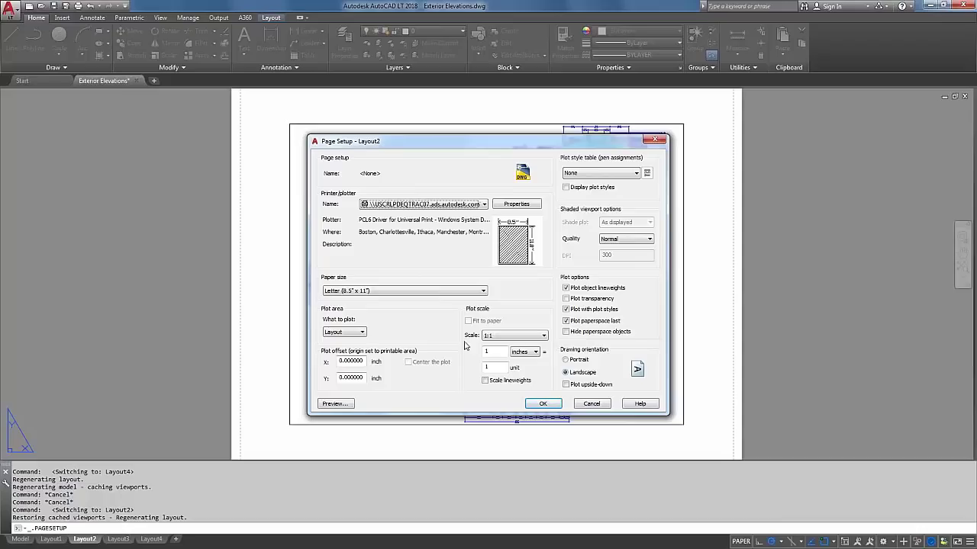
{"action": "left_click", "coordinate": [448, 205]}
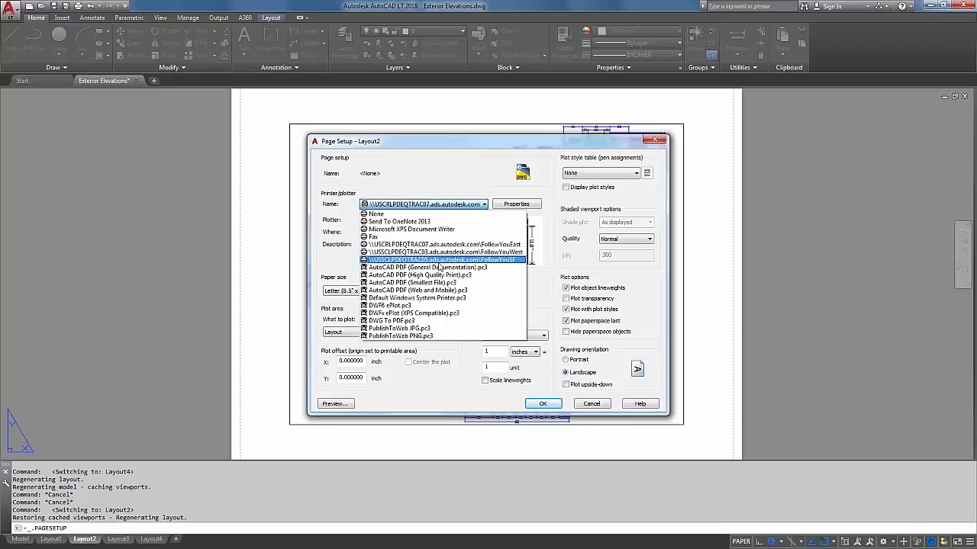
{"action": "left_click", "coordinate": [437, 269]}
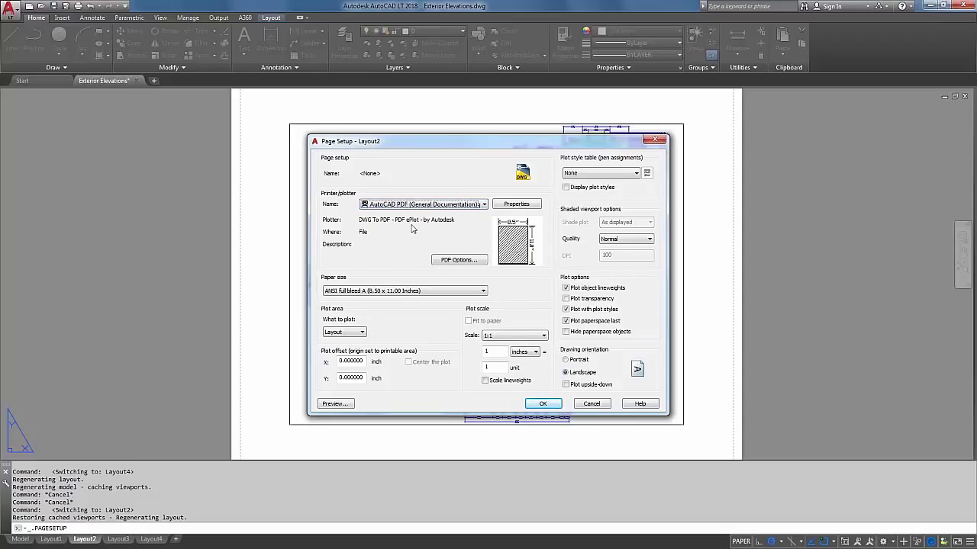
Review the paper sizes offered by the AutoCAD PDF (General Documentation) plotter without changing the selected size.
{"action": "left_click", "coordinate": [383, 292]}
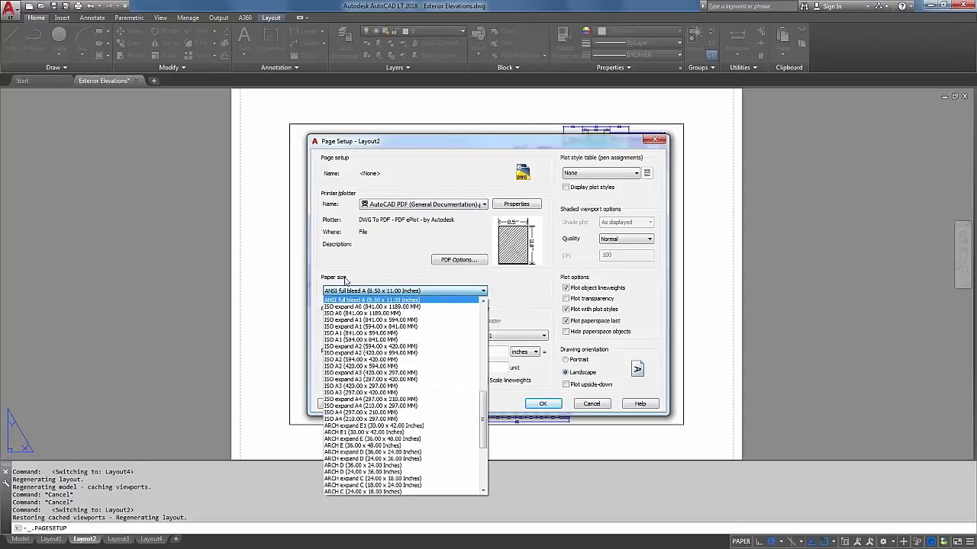
{"action": "scroll", "coordinate": [364, 410], "scroll_direction": "up", "scroll_amount": 10}
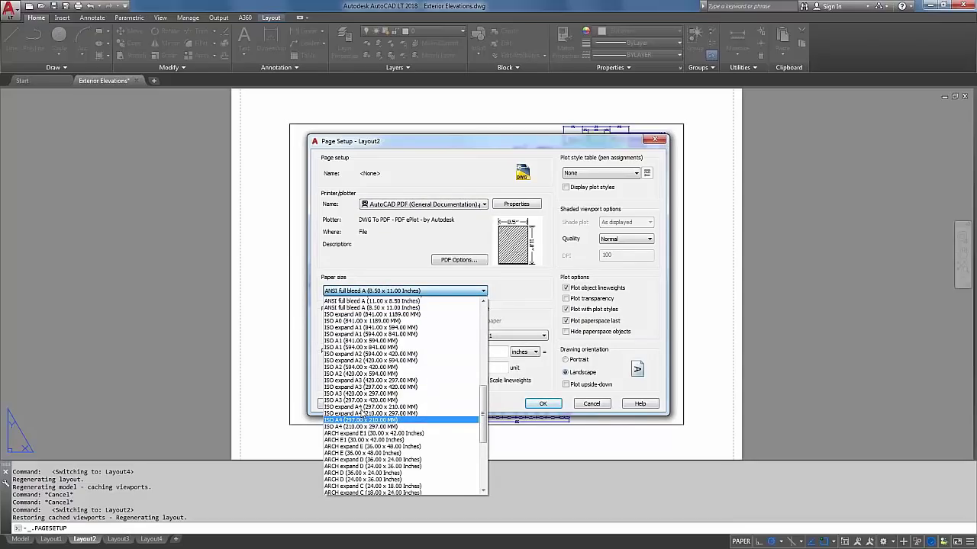
{"action": "scroll", "coordinate": [364, 412], "scroll_direction": "up", "scroll_amount": 4}
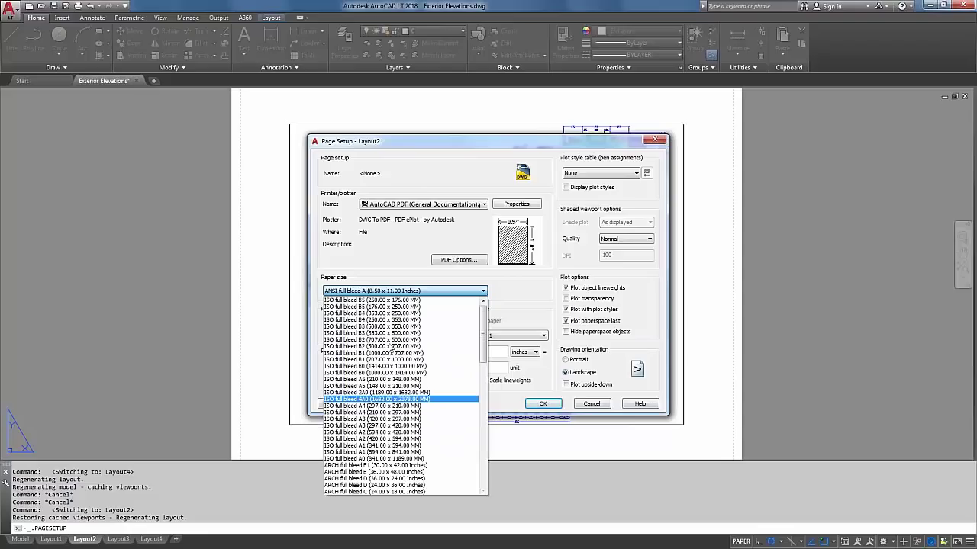
{"action": "scroll", "coordinate": [368, 428], "scroll_direction": "down", "scroll_amount": 10}
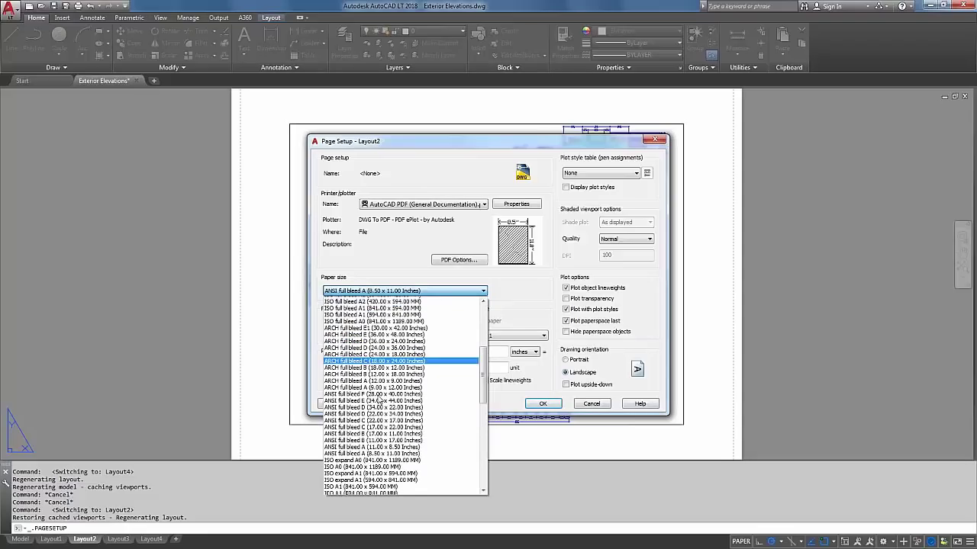
{"action": "scroll", "coordinate": [367, 463], "scroll_direction": "down", "scroll_amount": 2}
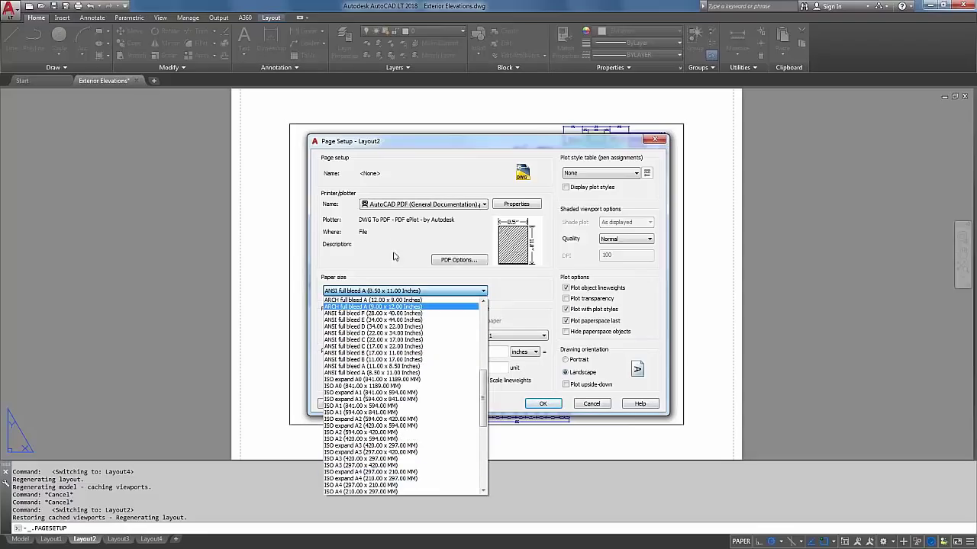
{"action": "left_click", "coordinate": [394, 245]}
Try the FollowYouEast network printer with its default Letter paper size and review the other paper sizes it offers.
{"action": "left_click", "coordinate": [445, 209]}
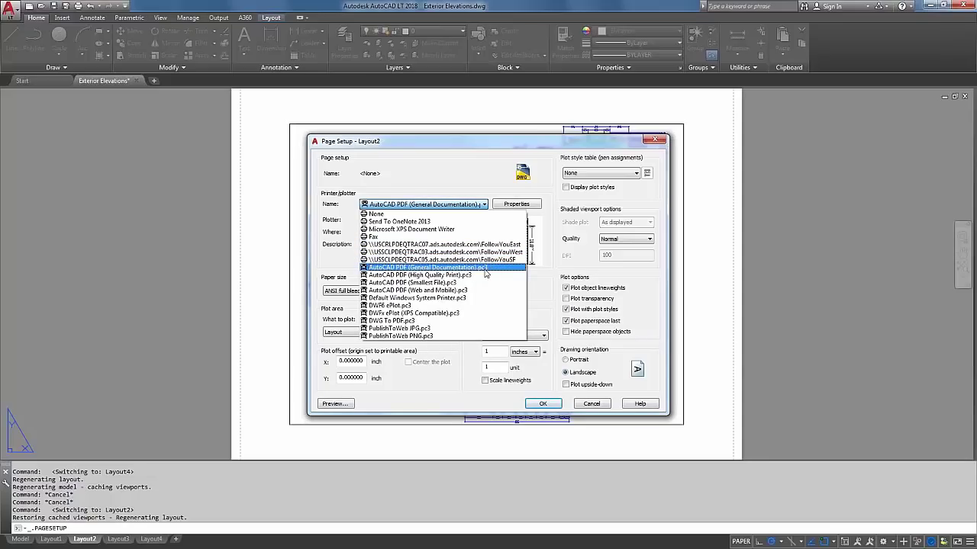
{"action": "left_click", "coordinate": [448, 245]}
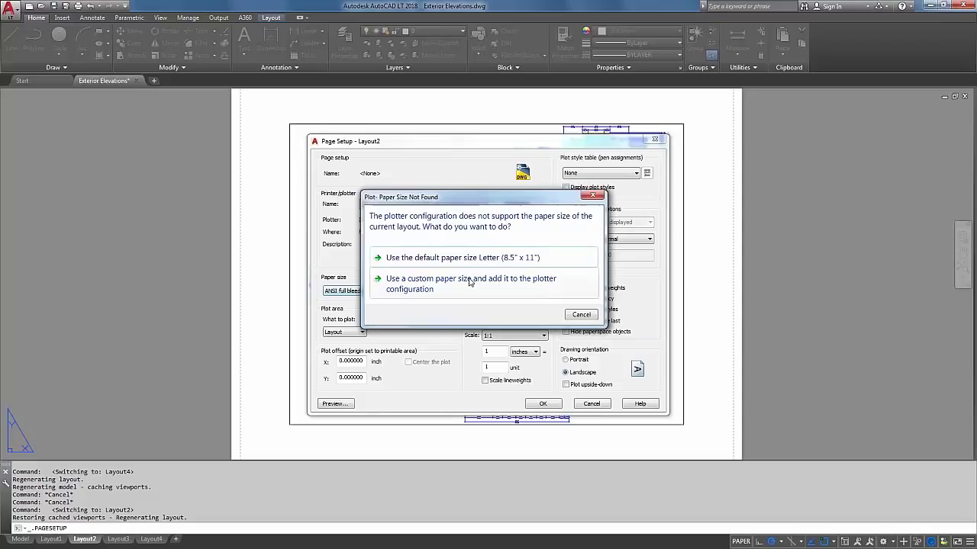
{"action": "left_click", "coordinate": [468, 259]}
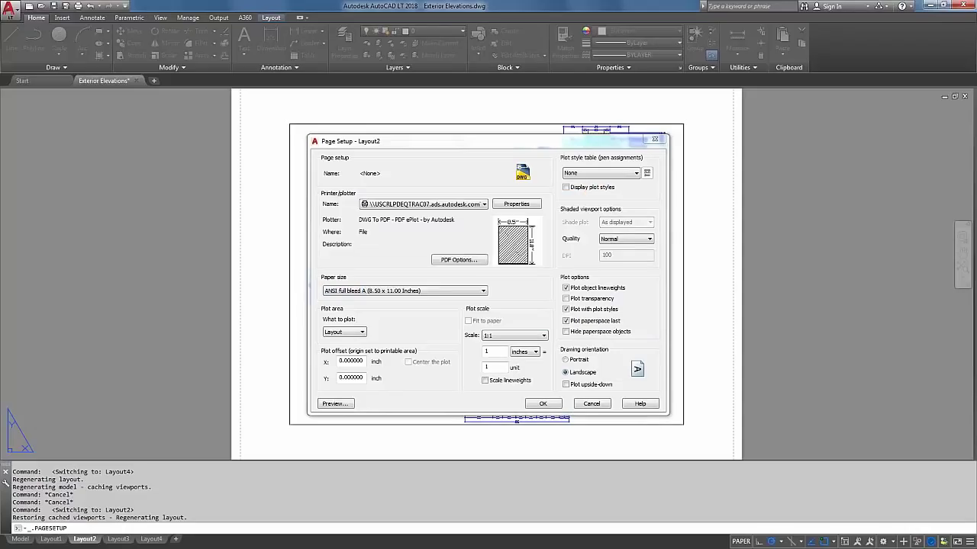
{"action": "left_click", "coordinate": [411, 291]}
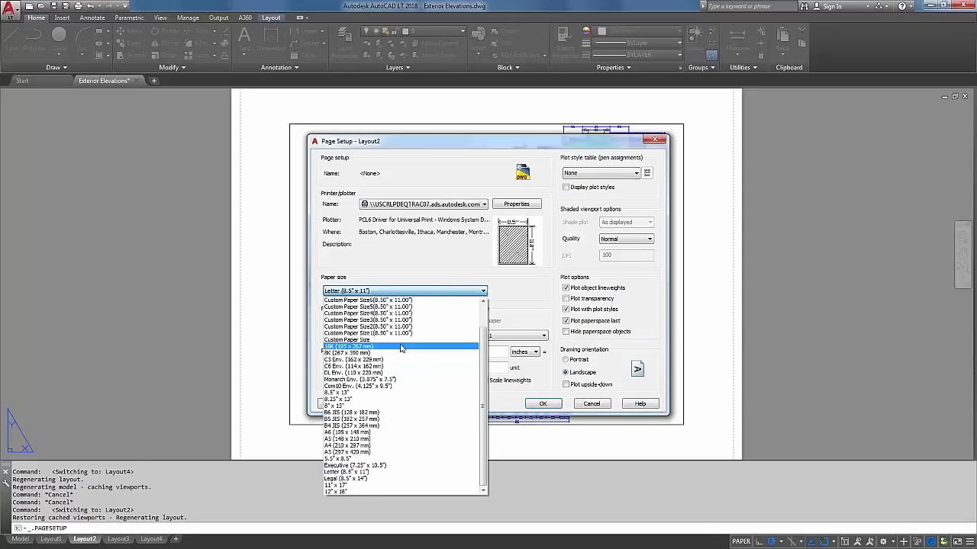
{"action": "scroll", "coordinate": [402, 317], "scroll_direction": "up", "scroll_amount": 2}
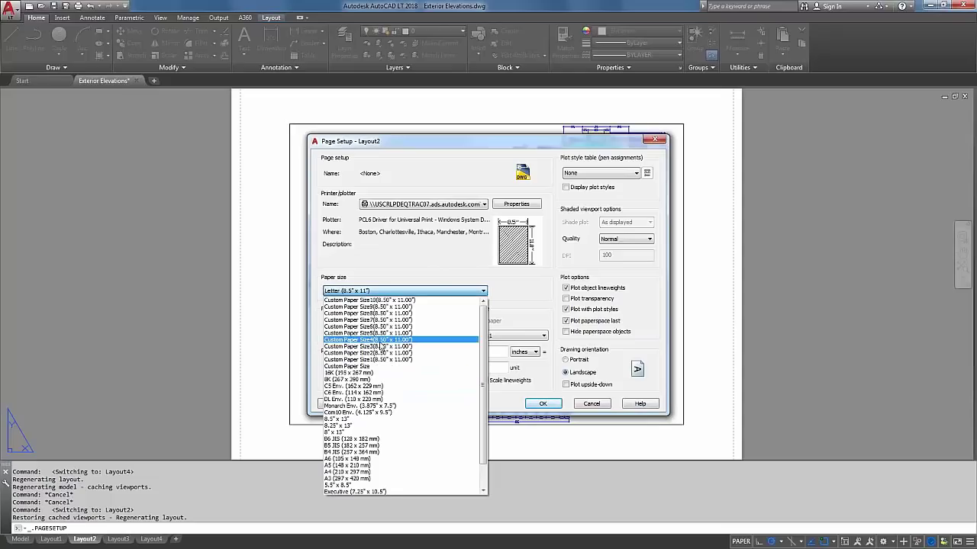
{"action": "scroll", "coordinate": [381, 366], "scroll_direction": "down", "scroll_amount": 2}
{"action": "left_click", "coordinate": [392, 283]}
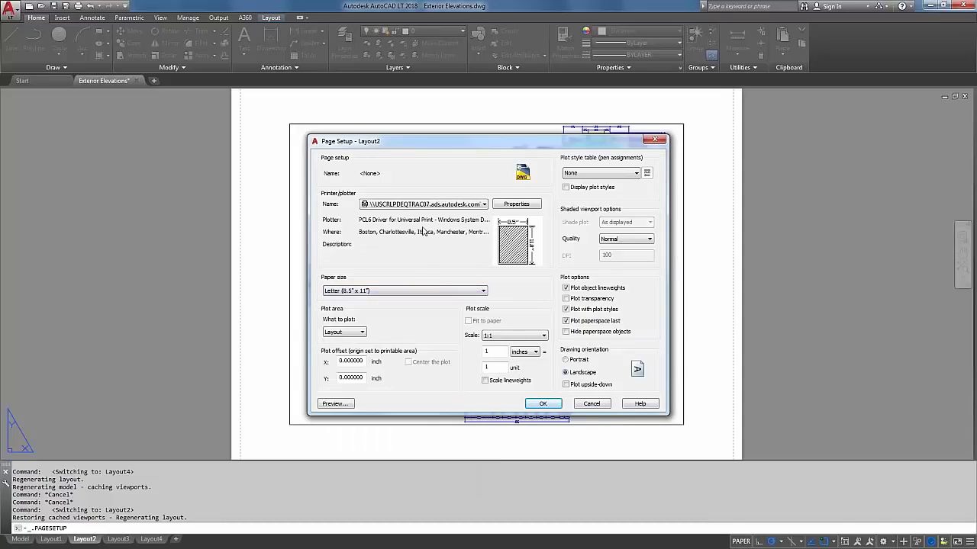
Set the plotter to AutoCAD PDF (General Documentation).pc3 and the paper size to ARCH expand D (36.00 x 24.00 Inches).
{"action": "left_click", "coordinate": [428, 204]}
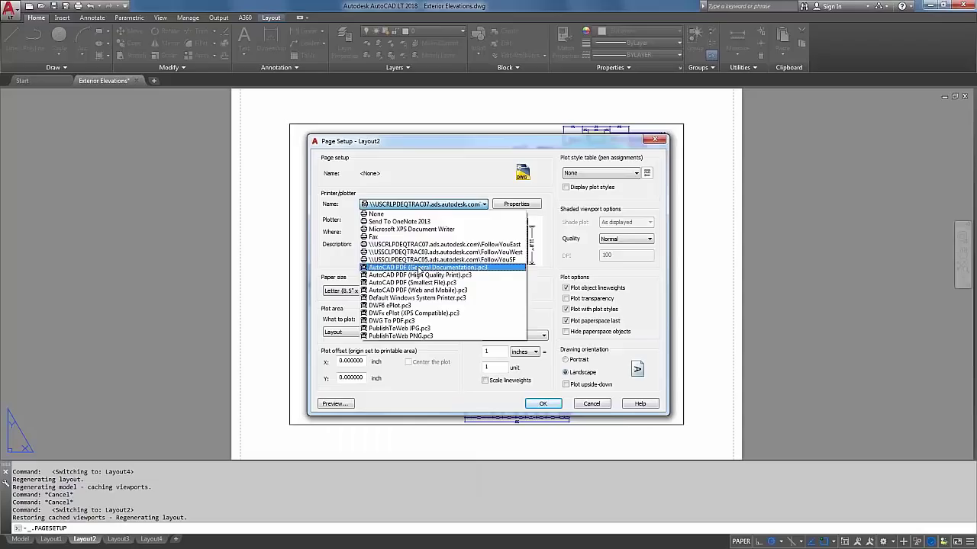
{"action": "left_click", "coordinate": [428, 267]}
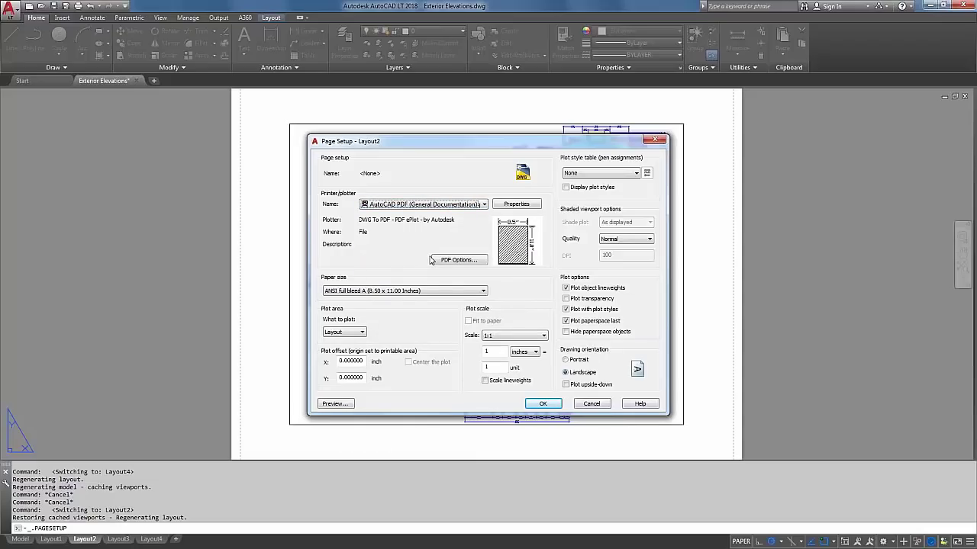
{"action": "left_click", "coordinate": [389, 291]}
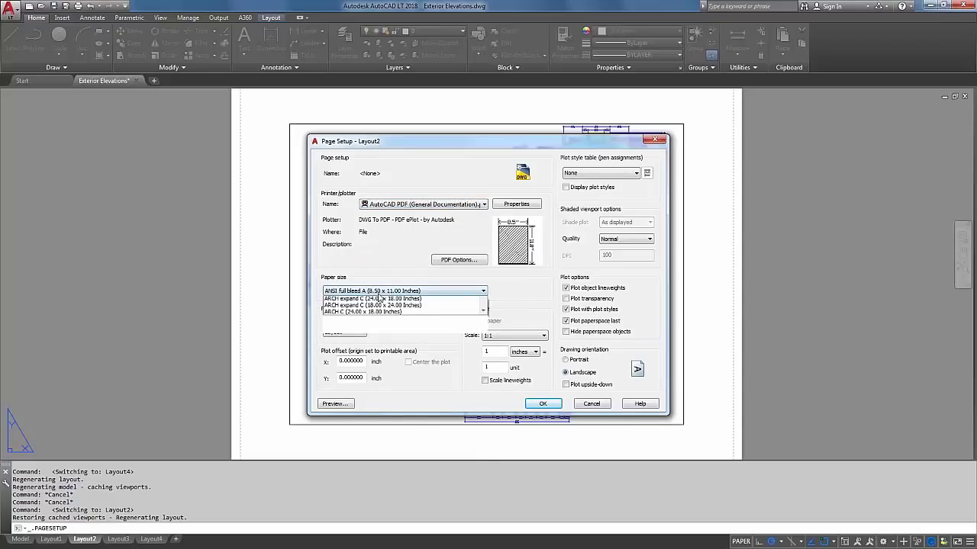
{"action": "scroll", "coordinate": [395, 354], "scroll_direction": "up", "scroll_amount": 3}
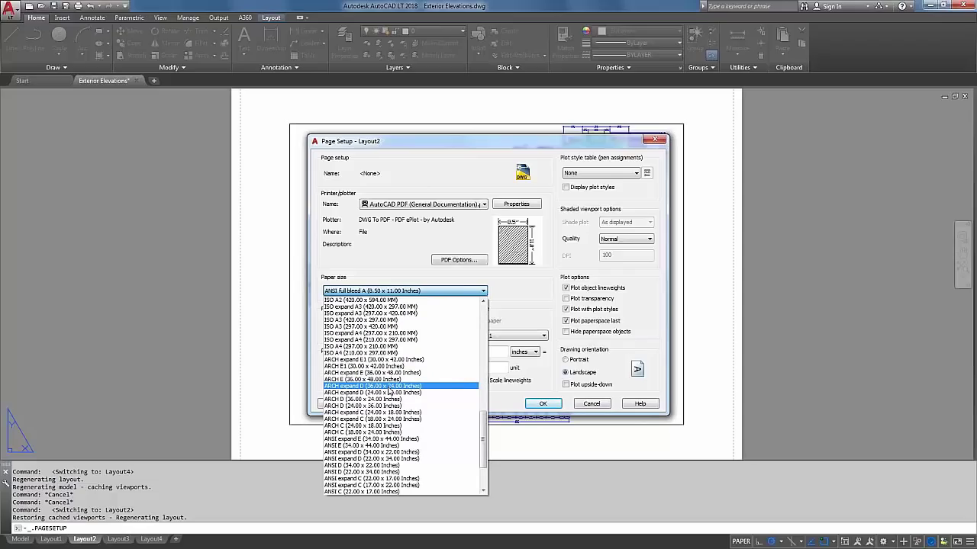
{"action": "left_click", "coordinate": [388, 387]}
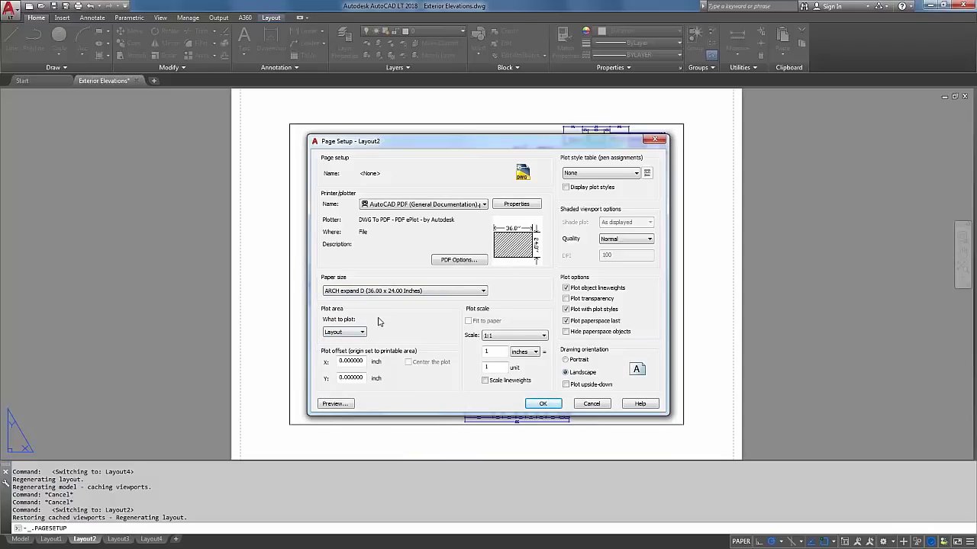
Keep Layout as the area to plot and assign the monochrome.ctb plot style table.
{"action": "left_click", "coordinate": [354, 334]}
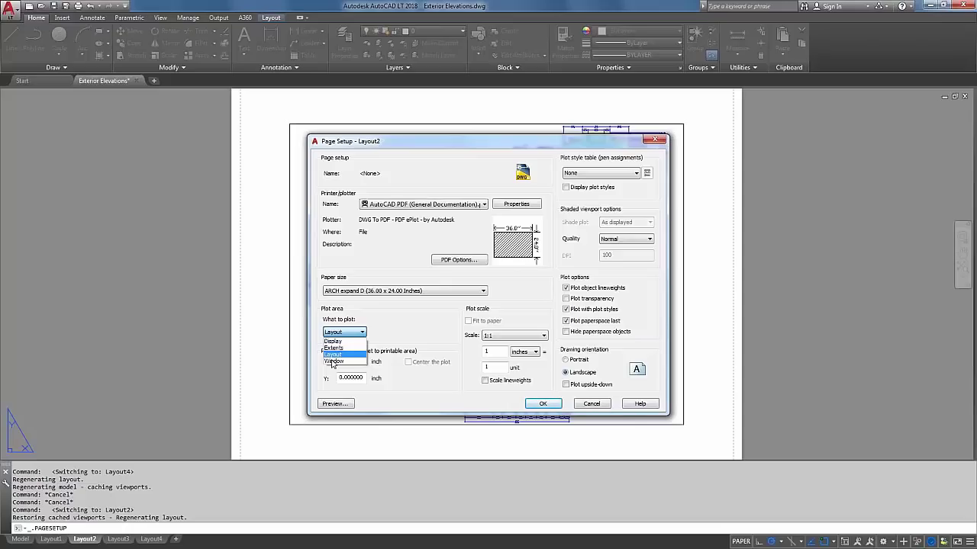
{"action": "left_click", "coordinate": [337, 356]}
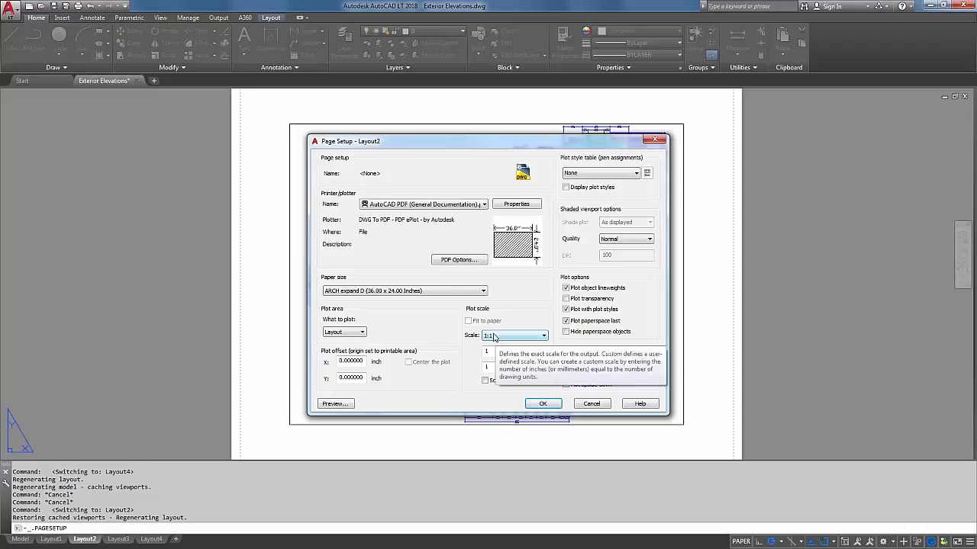
{"action": "left_click", "coordinate": [598, 174]}
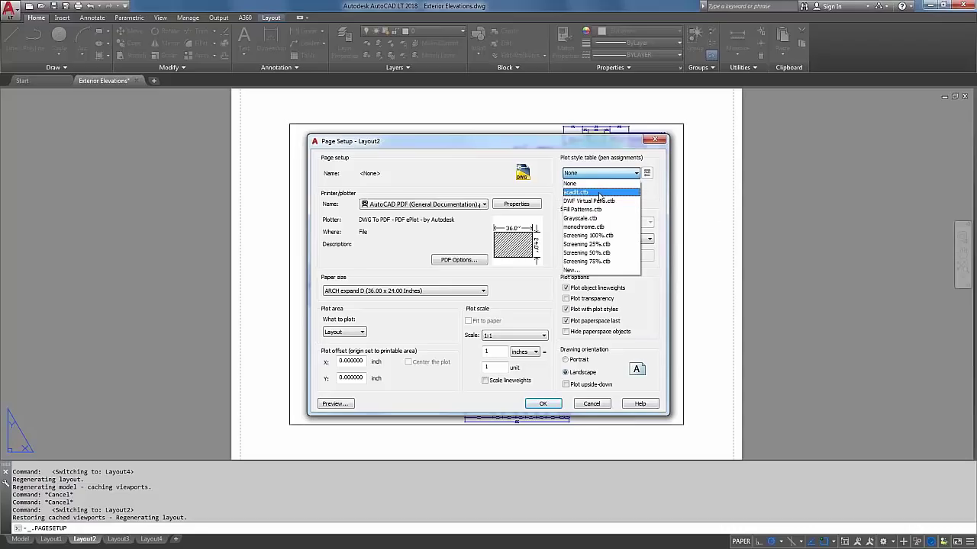
{"action": "left_click", "coordinate": [611, 172]}
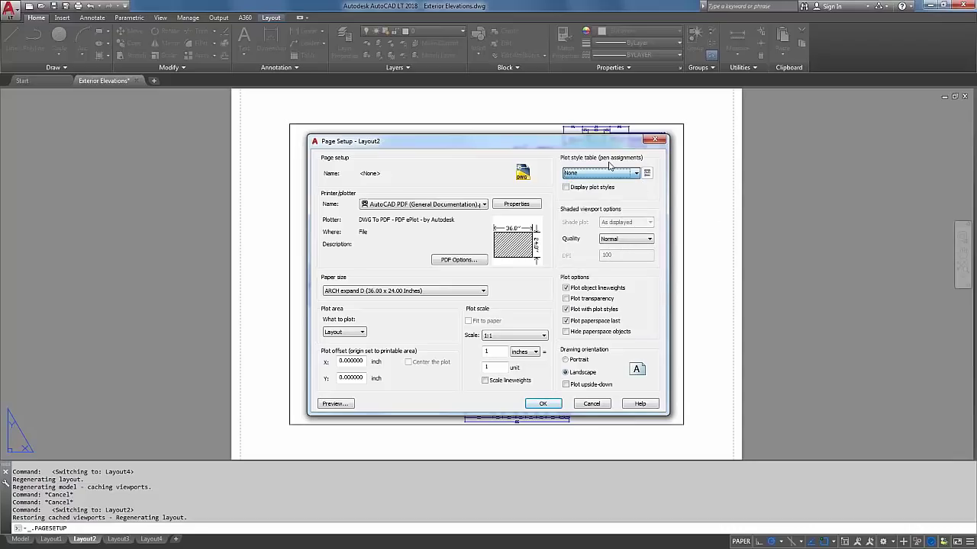
{"action": "left_click", "coordinate": [624, 172]}
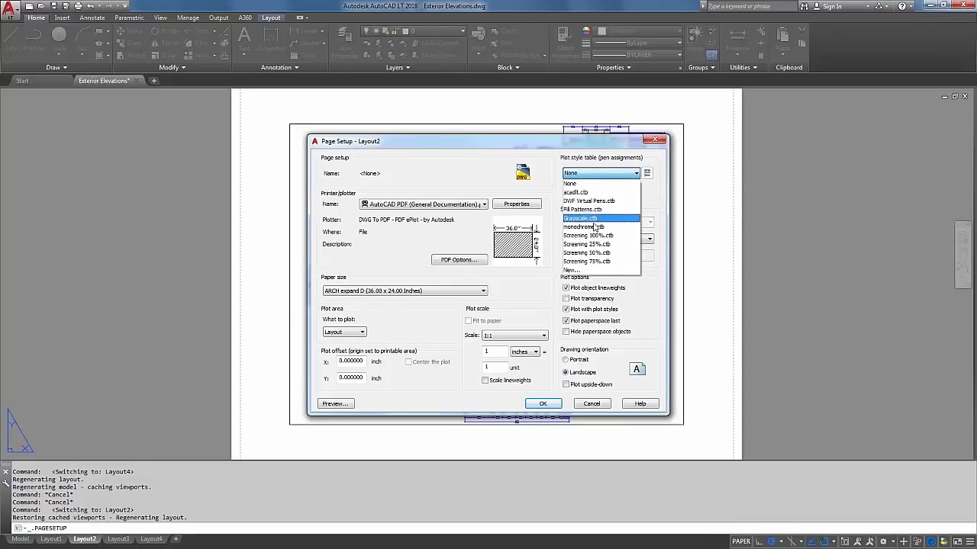
{"action": "left_click", "coordinate": [591, 228]}
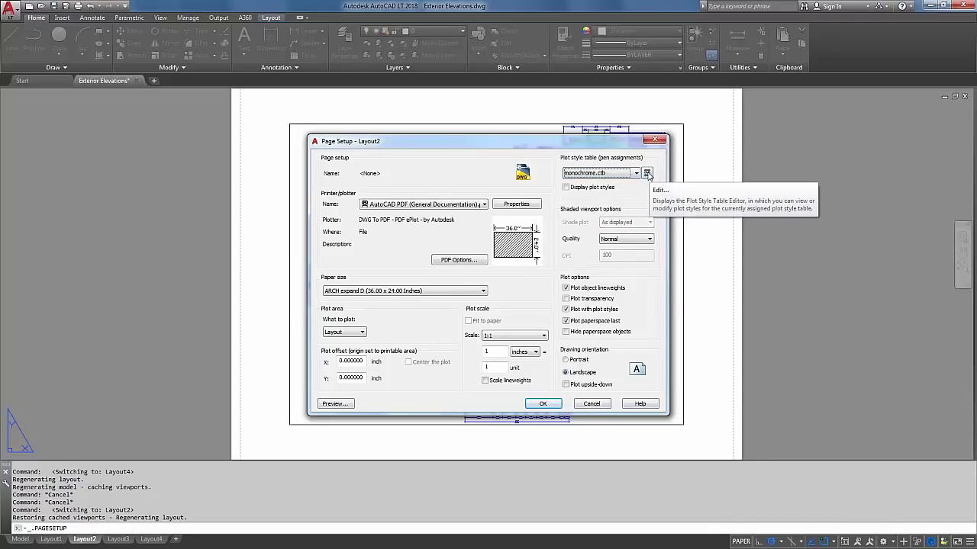
Examine monochrome.ctb in the Plot Style Table Editor, keeping Black as the plot color and checking several color styles, including Color 252.
{"action": "left_click", "coordinate": [648, 173]}
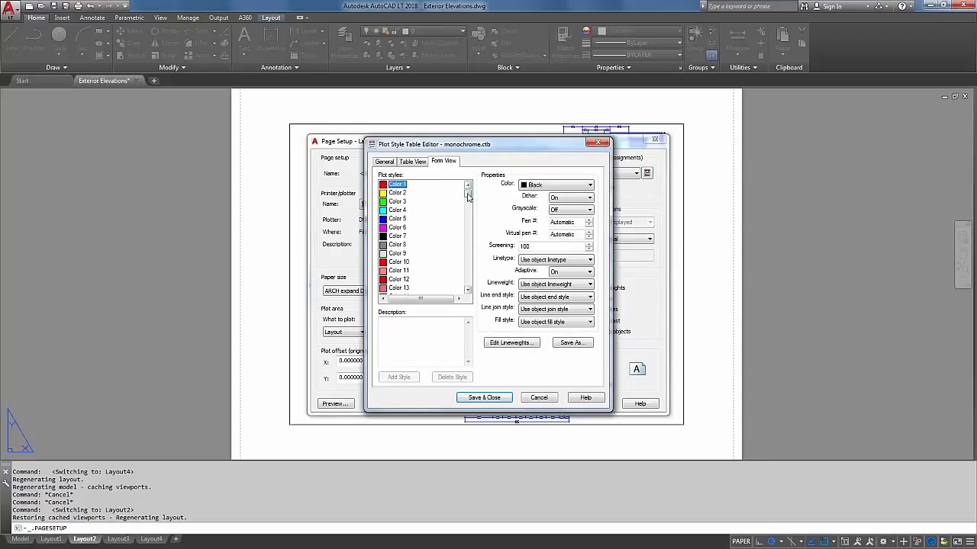
{"action": "left_click_drag", "start_coordinate": [468, 196], "coordinate": [465, 296]}
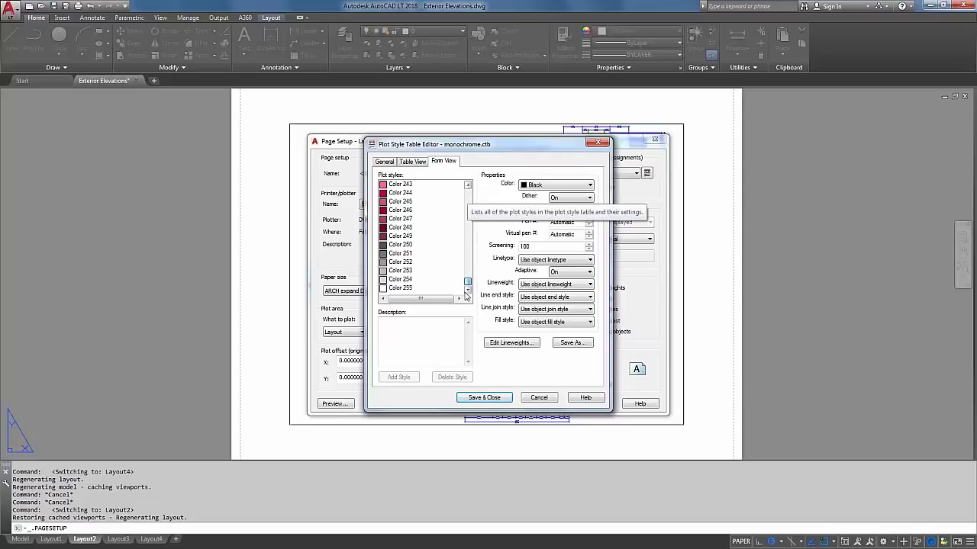
{"action": "left_click", "coordinate": [541, 186]}
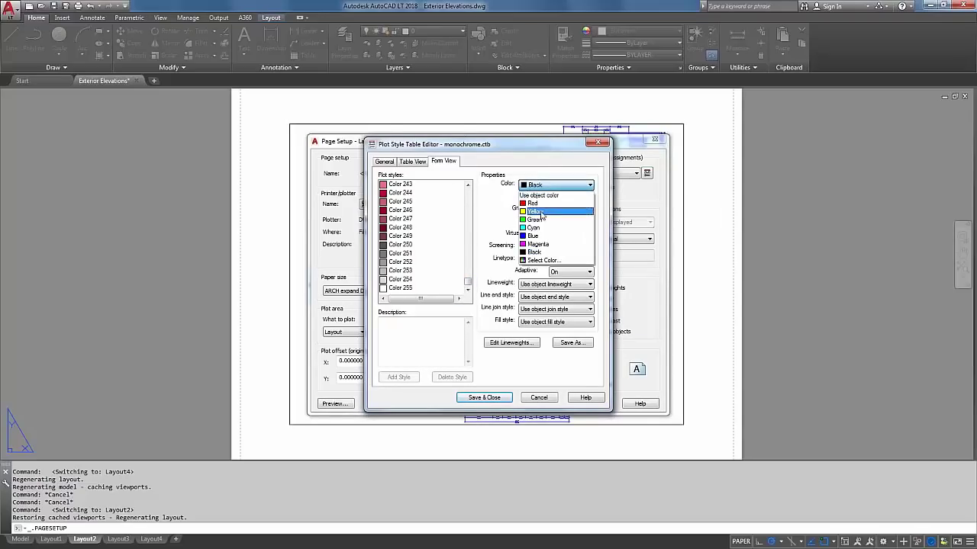
{"action": "left_click", "coordinate": [534, 253]}
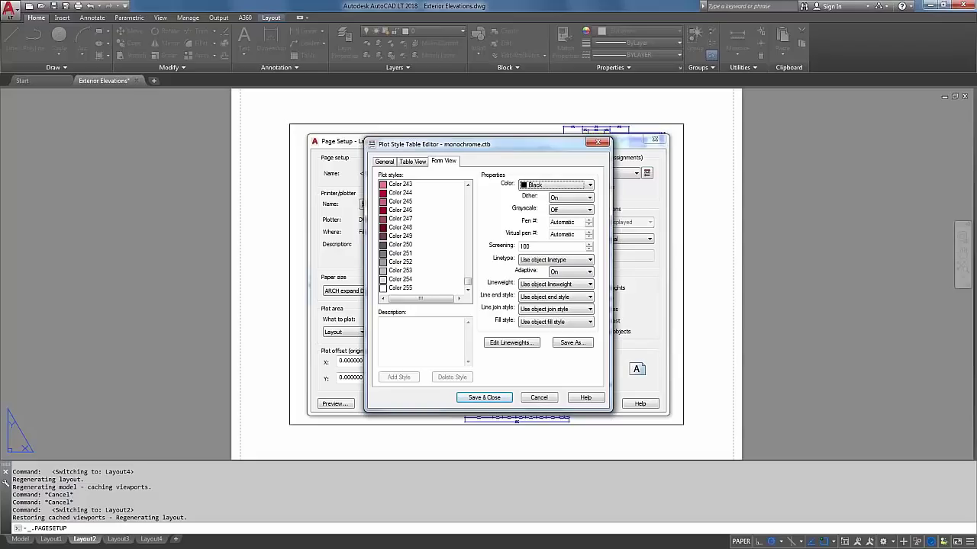
{"action": "left_click", "coordinate": [404, 195]}
{"action": "left_click", "coordinate": [404, 219]}
{"action": "left_click", "coordinate": [401, 262]}
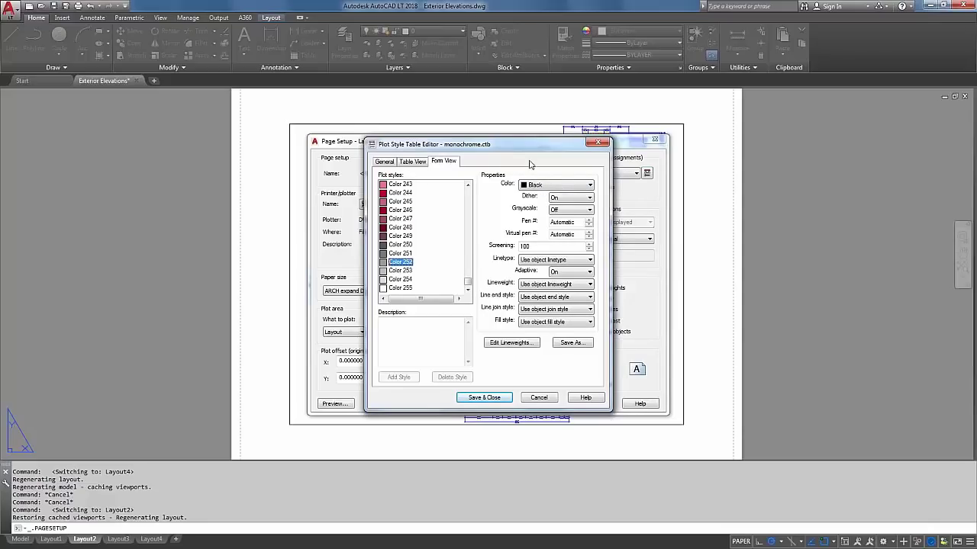
{"action": "left_click", "coordinate": [505, 397]}
Assign the Grayscale.ctb plot style table and open it in the Plot Style Table Editor.
{"action": "left_click", "coordinate": [621, 179]}
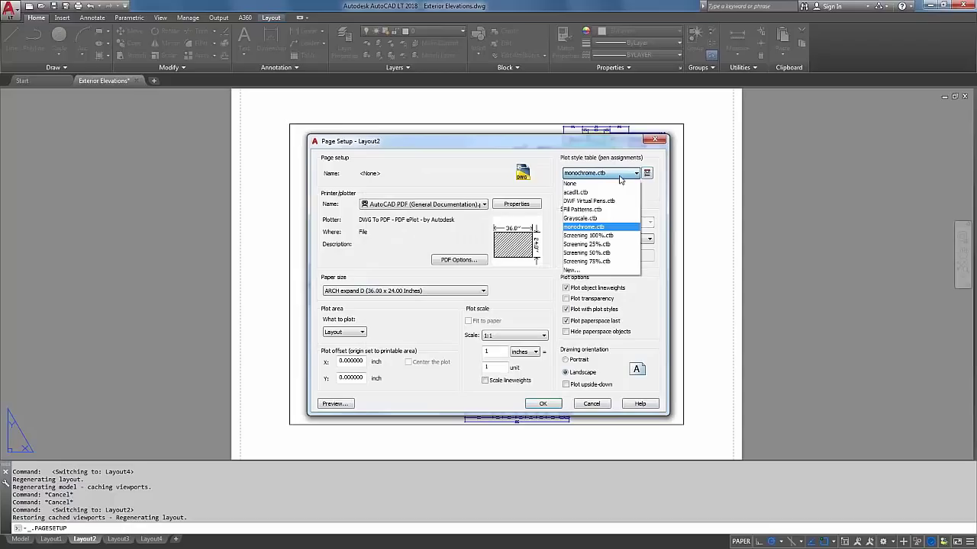
{"action": "left_click", "coordinate": [588, 219]}
{"action": "left_click", "coordinate": [647, 173]}
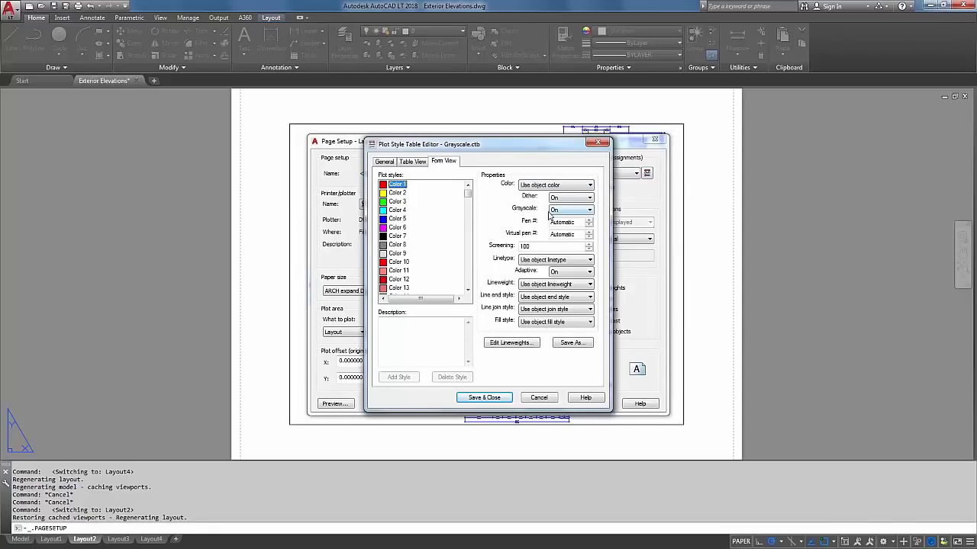
Examine several color styles in Grayscale.ctb, including Color 4, Color 5 and Color 7, and close the editor without saving.
{"action": "left_click", "coordinate": [396, 210]}
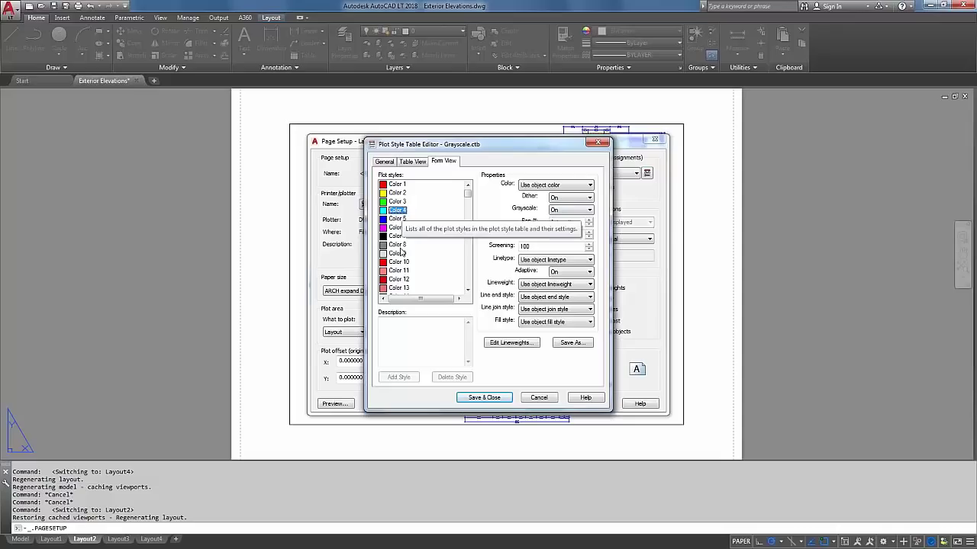
{"action": "left_click", "coordinate": [398, 253]}
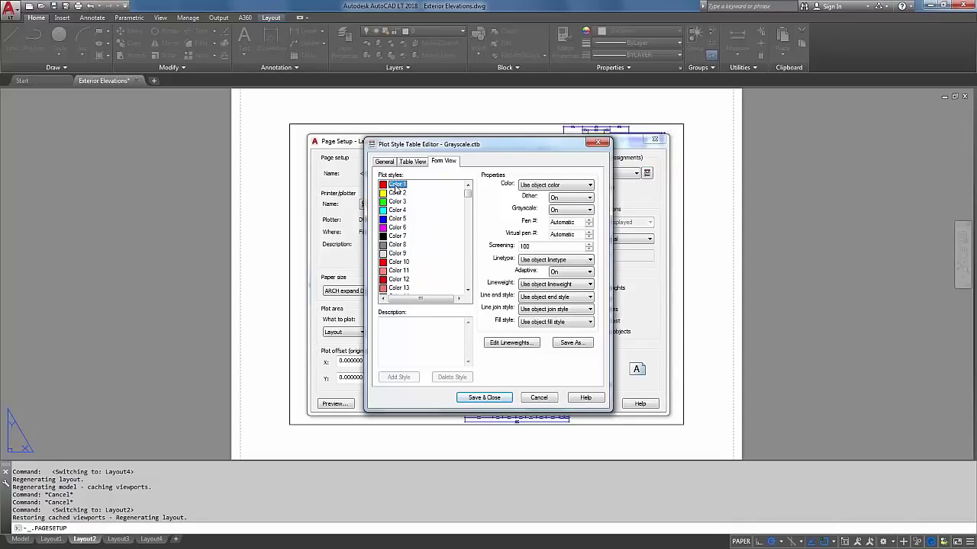
{"action": "left_click", "coordinate": [397, 219]}
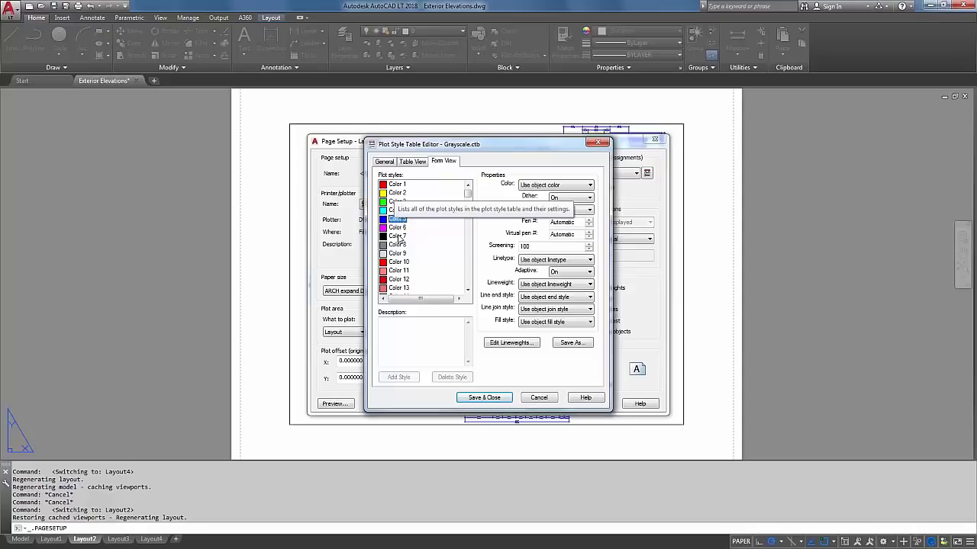
{"action": "left_click", "coordinate": [398, 237]}
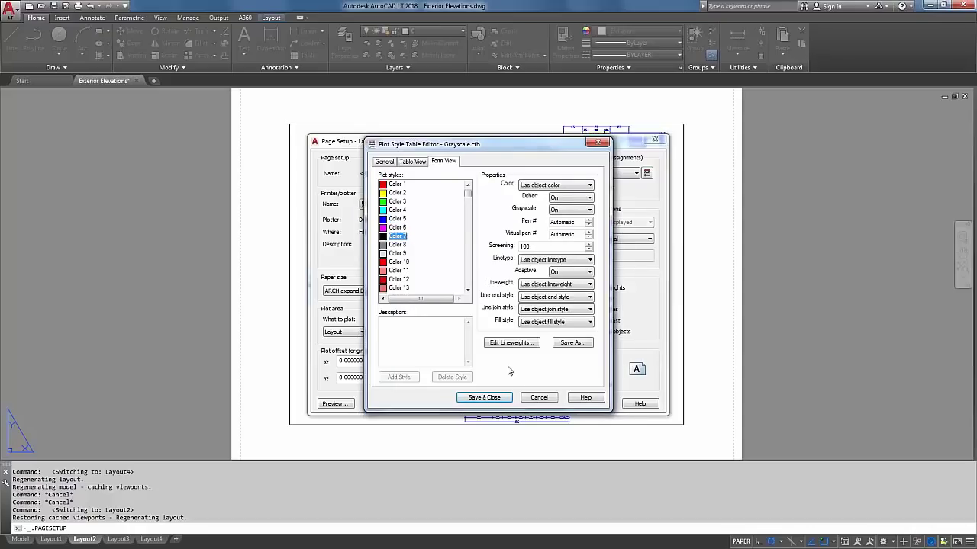
{"action": "left_click", "coordinate": [534, 399]}
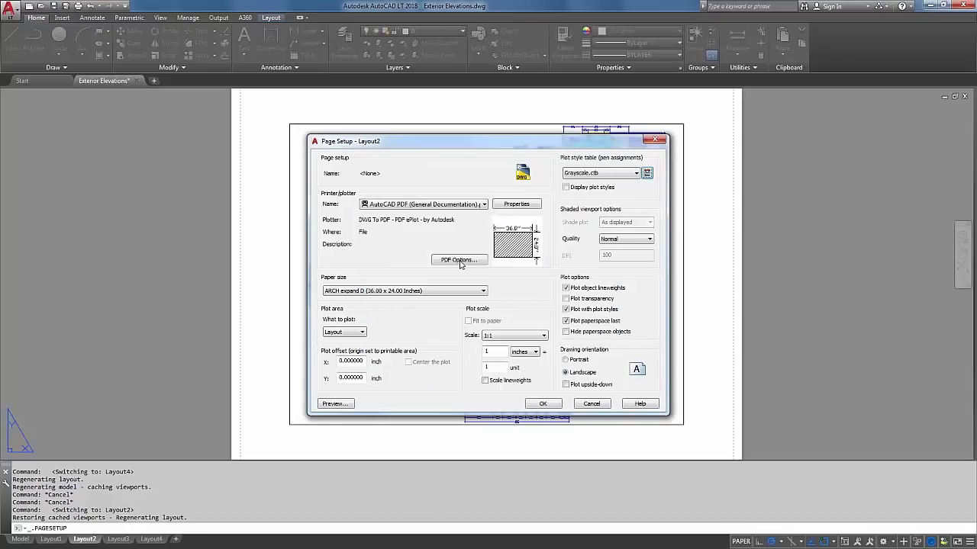
Try the monochrome.ctb plot style table with a plot preview, and close the page setup without saving it.
{"action": "left_click", "coordinate": [603, 173]}
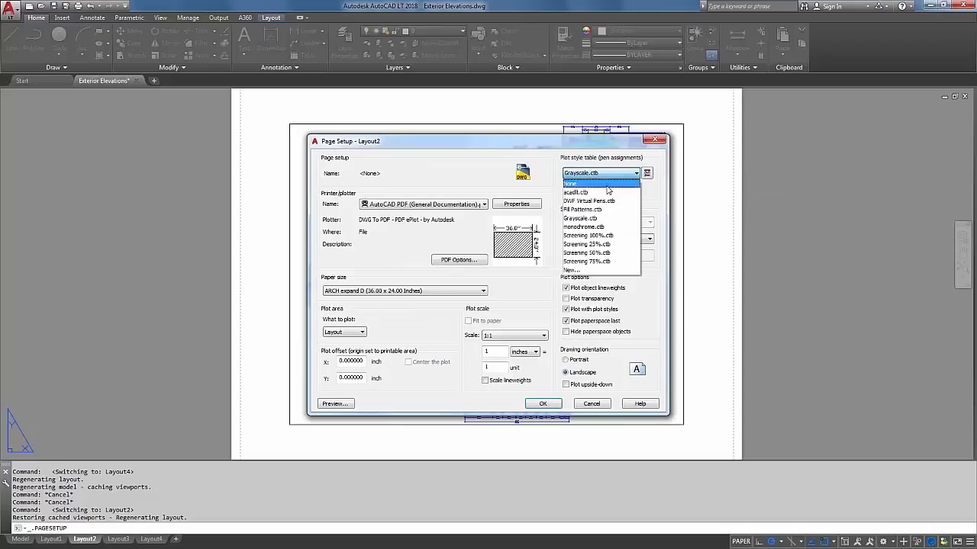
{"action": "left_click", "coordinate": [592, 227]}
{"action": "left_click", "coordinate": [335, 402]}
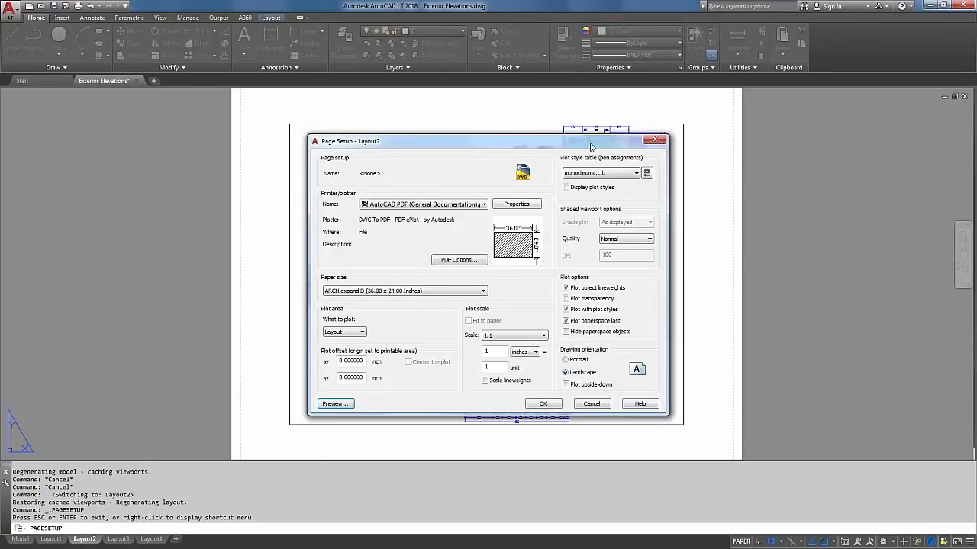
{"action": "left_click_drag", "start_coordinate": [592, 145], "coordinate": [169, 159]}
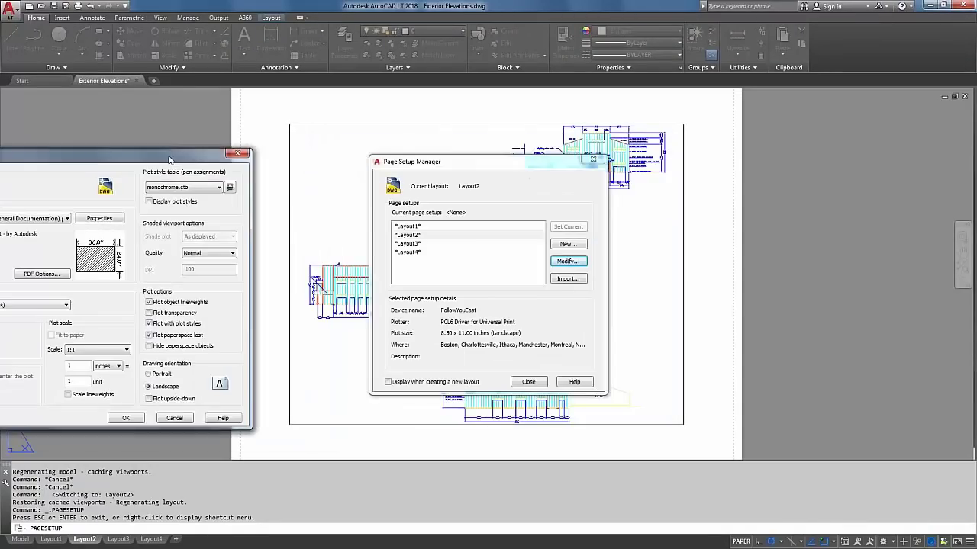
{"action": "left_click", "coordinate": [242, 154]}
{"action": "left_click", "coordinate": [593, 160]}
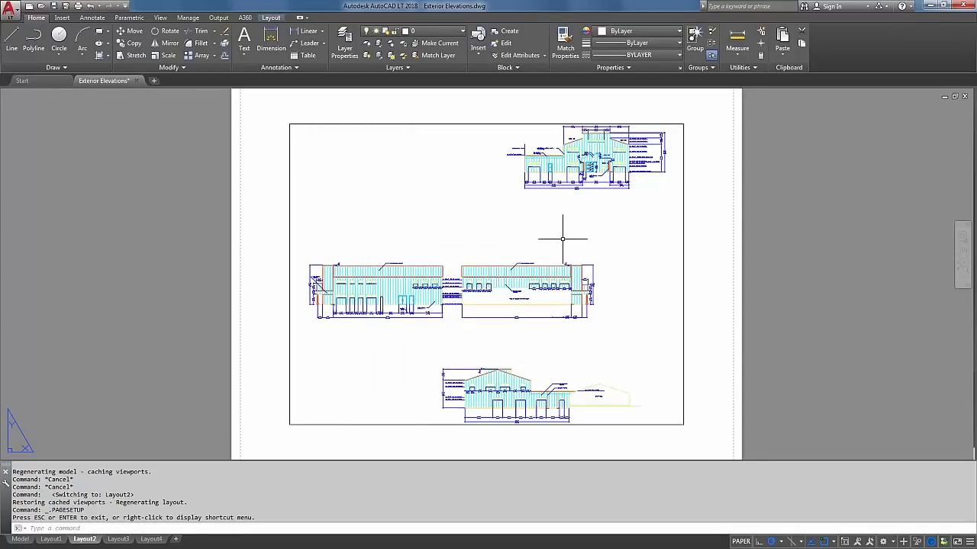
Reopen Layout2's page setup for modification and enable the display of plot styles.
{"action": "type", "text": "ps"}
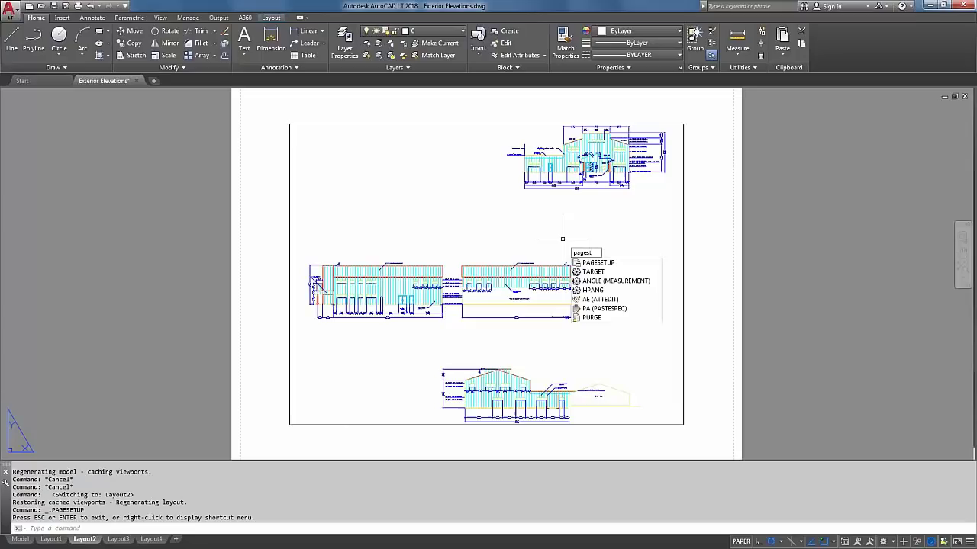
{"action": "key", "text": "Return"}
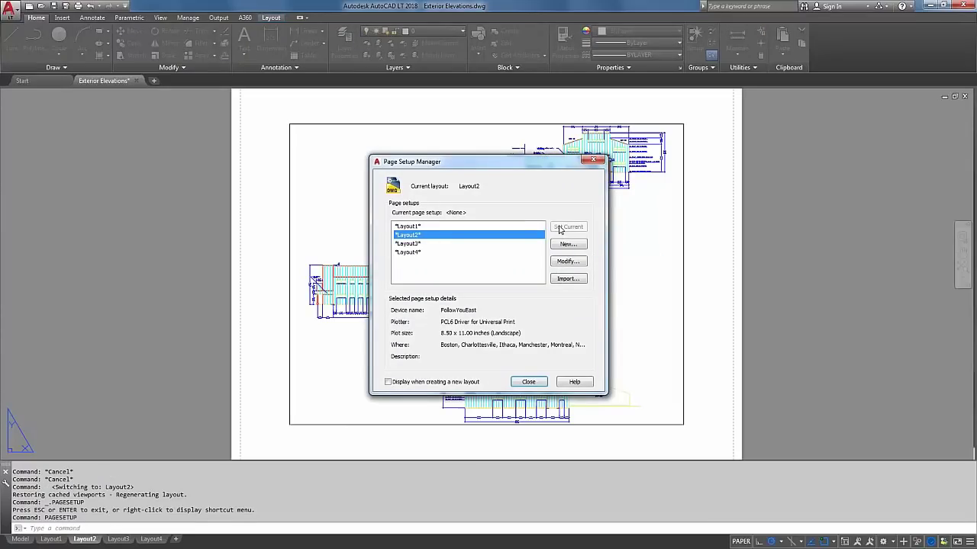
{"action": "left_click", "coordinate": [568, 262]}
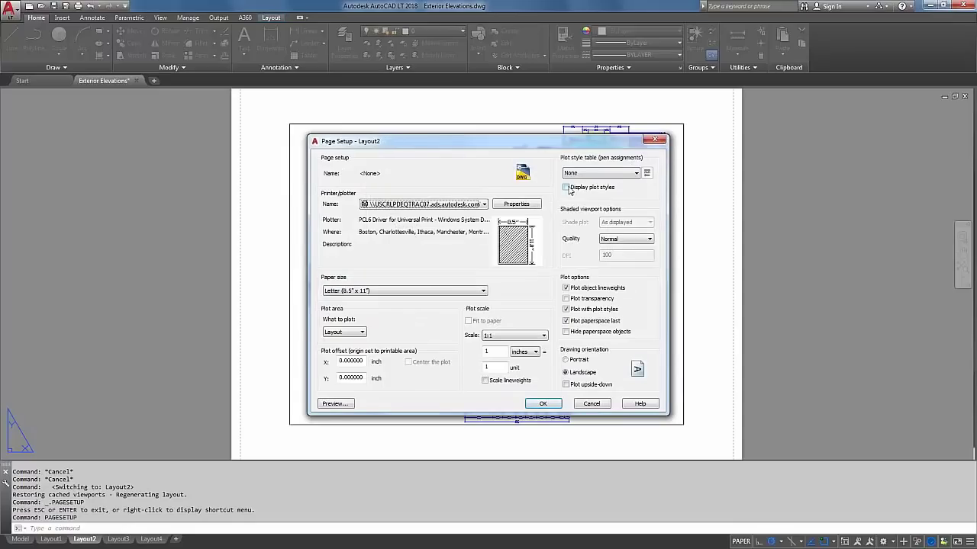
{"action": "left_click", "coordinate": [569, 189]}
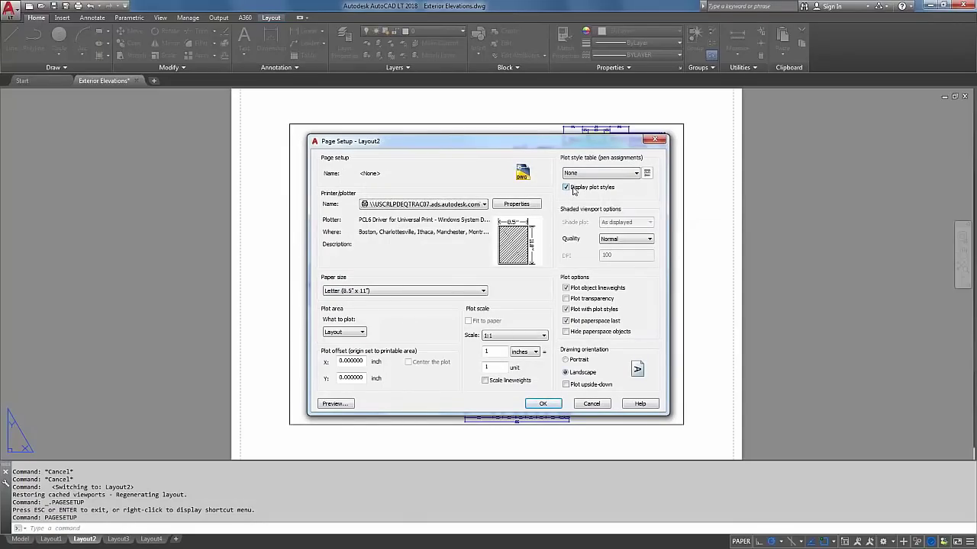
Set the plotter to AutoCAD PDF (General Documentation).pc3 and the paper size to ARCH D (36.00 x 24.00 Inches).
{"action": "left_click", "coordinate": [418, 291]}
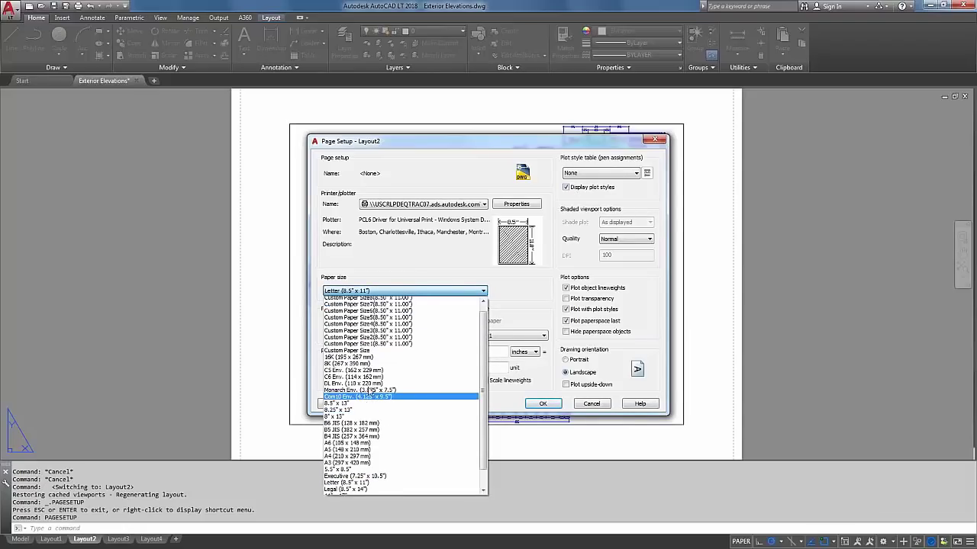
{"action": "left_click", "coordinate": [434, 213]}
{"action": "left_click", "coordinate": [431, 205]}
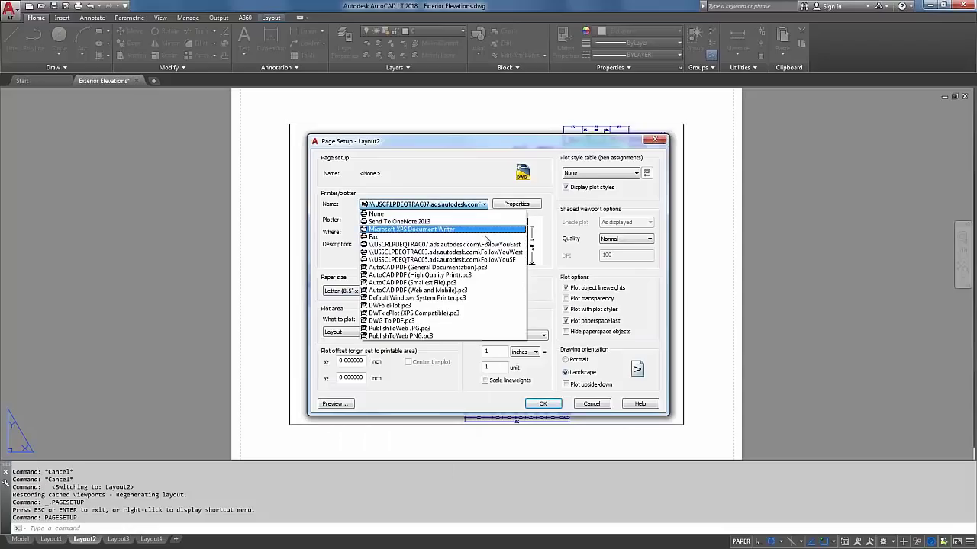
{"action": "left_click", "coordinate": [419, 268]}
{"action": "left_click", "coordinate": [383, 290]}
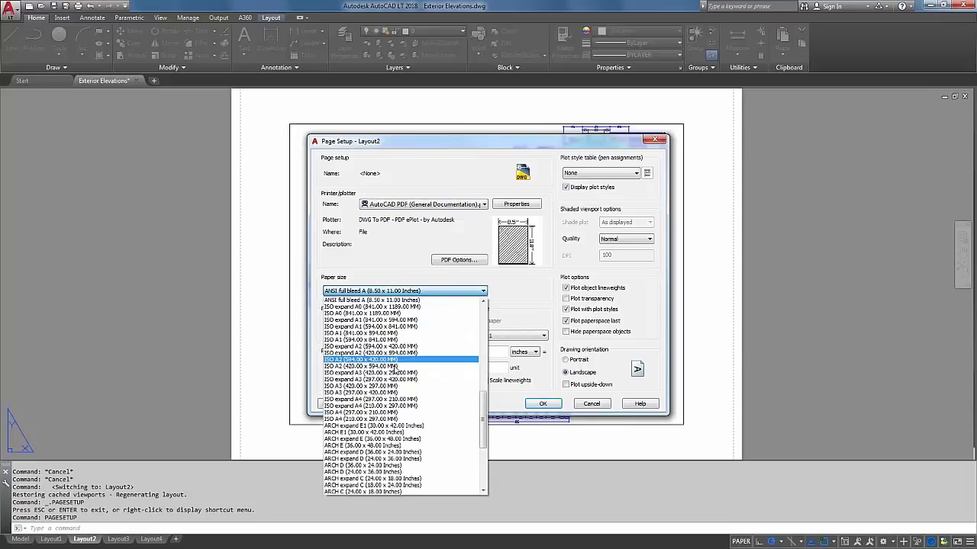
{"action": "scroll", "coordinate": [393, 382], "scroll_direction": "down", "scroll_amount": 1}
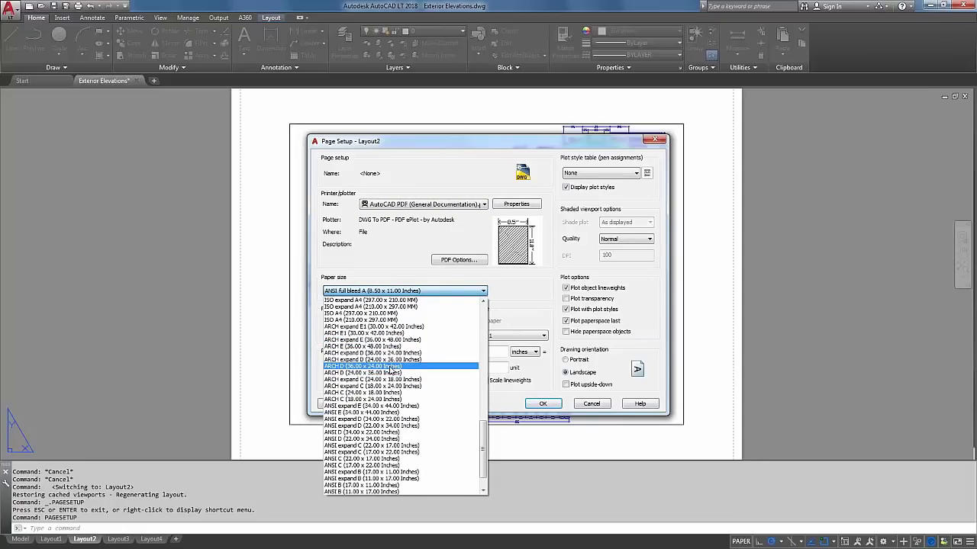
{"action": "left_click", "coordinate": [390, 367]}
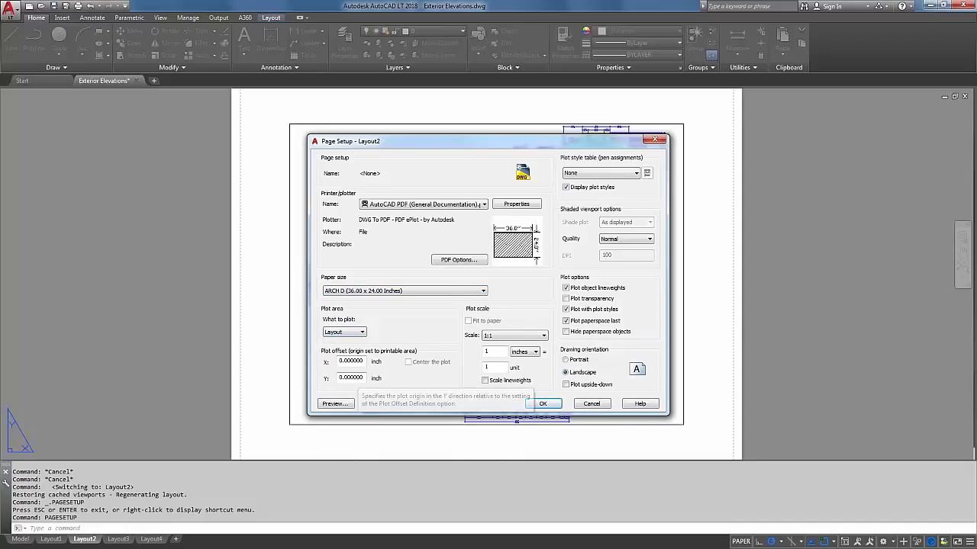
Assign the Grayscale.ctb plot style table and apply the page setup to Layout2.
{"action": "left_click", "coordinate": [608, 173]}
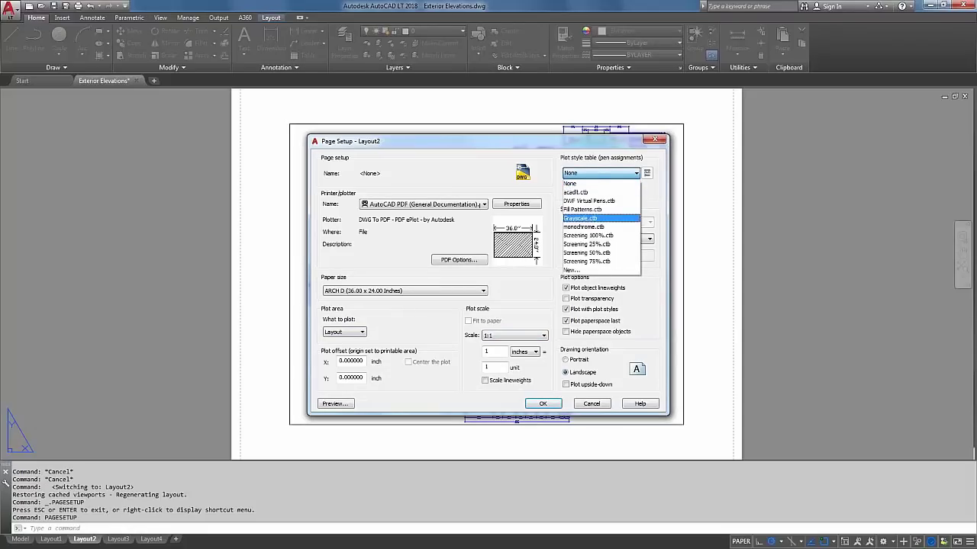
{"action": "left_click", "coordinate": [588, 218]}
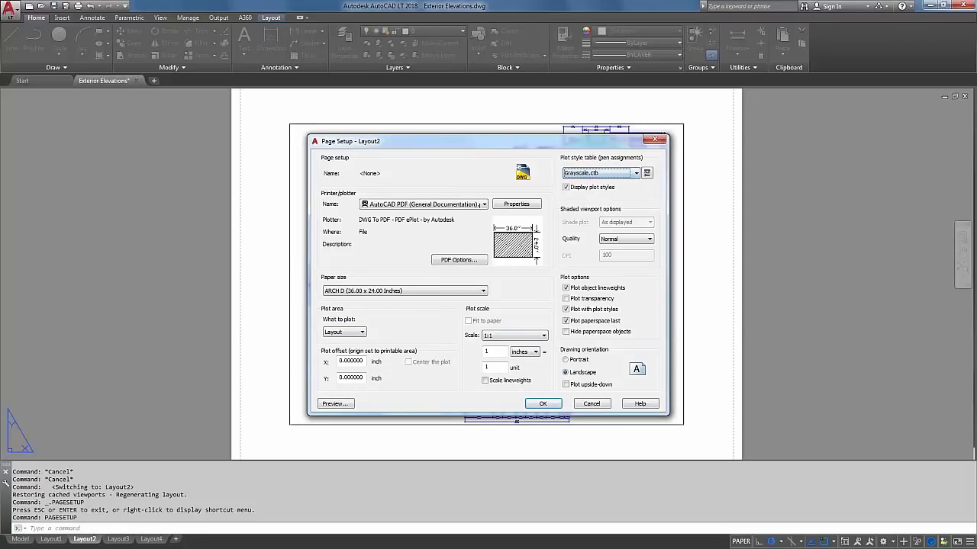
{"action": "left_click", "coordinate": [542, 403]}
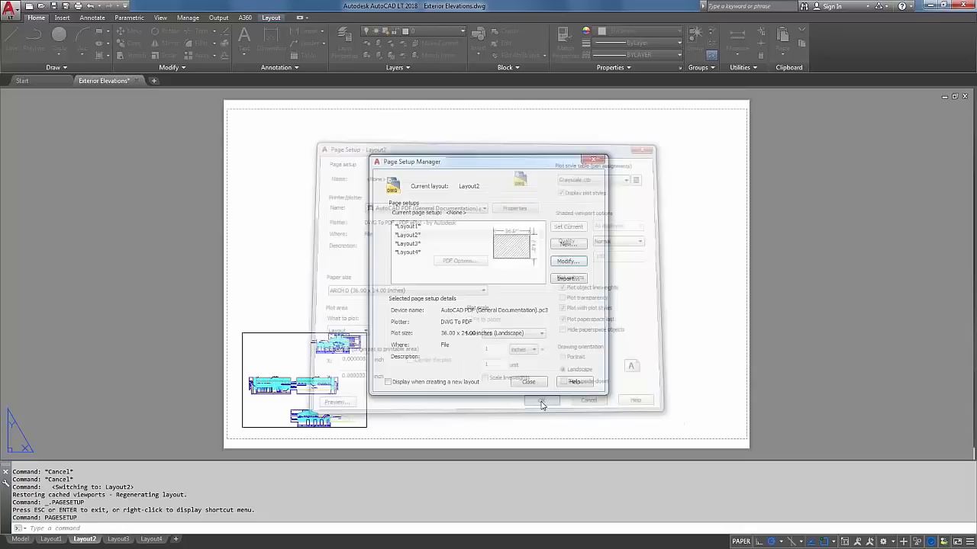
{"action": "left_click", "coordinate": [528, 382]}
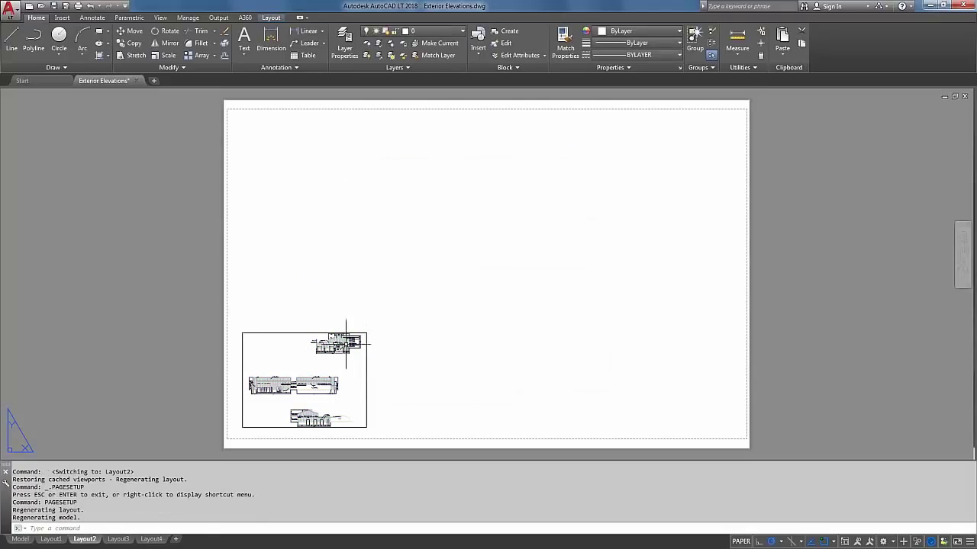
Stretch the viewport's upper-right corner to near the sheet's printable corner so the viewport fills the ARCH D page.
{"action": "left_click", "coordinate": [367, 347]}
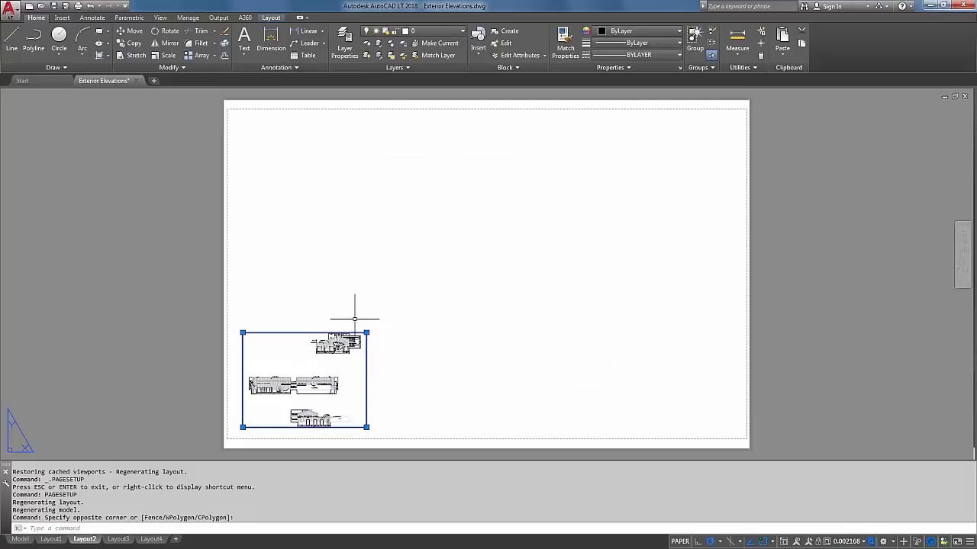
{"action": "left_click", "coordinate": [366, 334]}
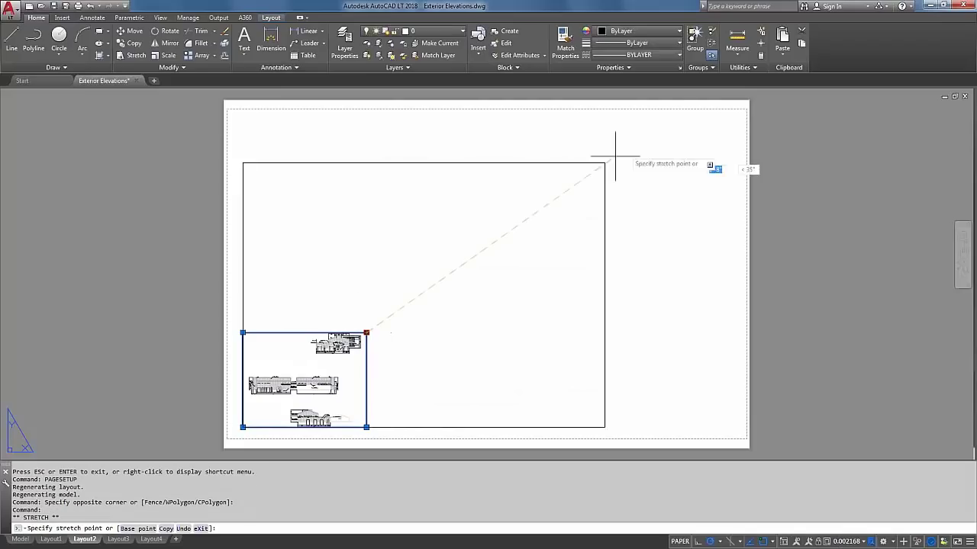
{"action": "left_click", "coordinate": [741, 113]}
{"action": "key", "text": "Escape"}
{"action": "key", "text": "Escape"}
{"action": "key", "text": "Escape"}
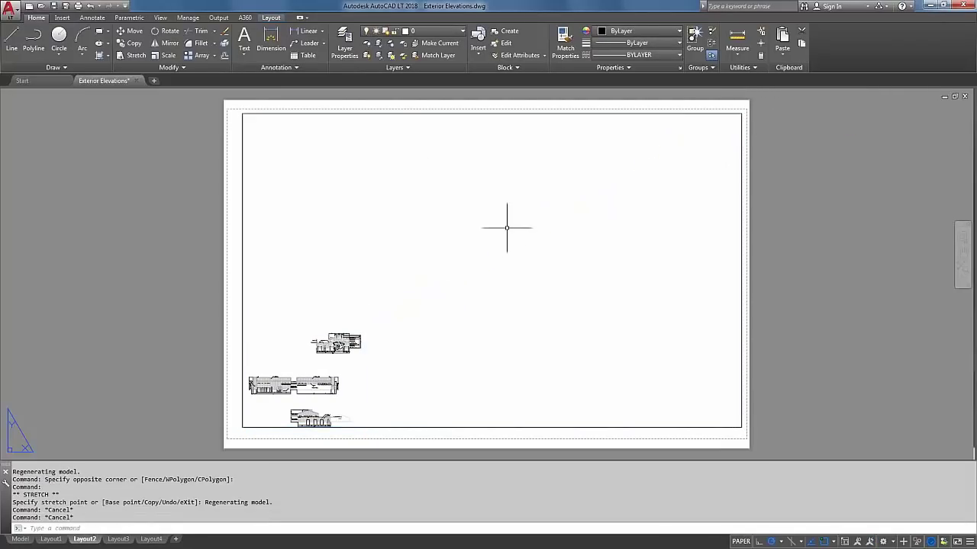
Zoom the elevations to their extents inside the enlarged viewport and return to paper space.
{"action": "double_click", "coordinate": [372, 294]}
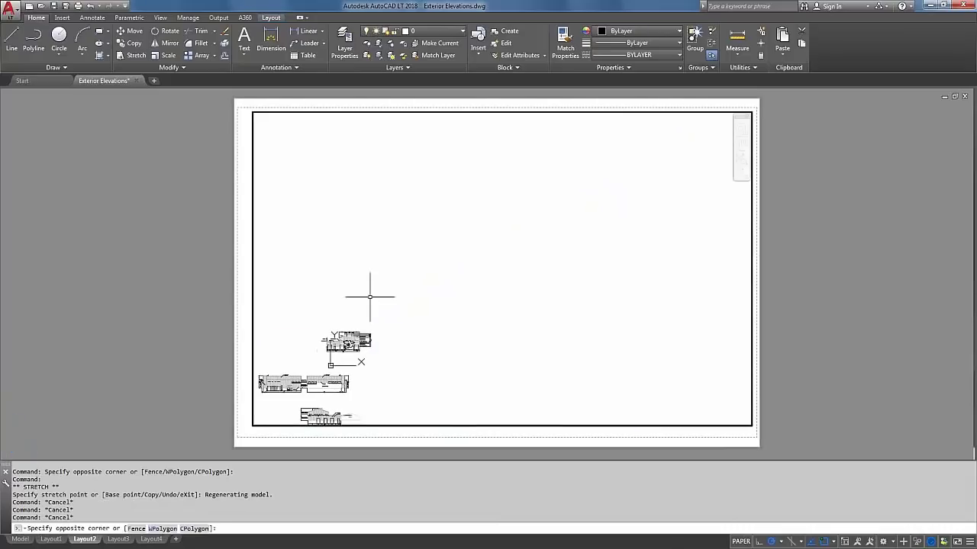
{"action": "middle_click", "coordinate": [371, 293]}
{"action": "middle_click", "coordinate": [371, 293]}
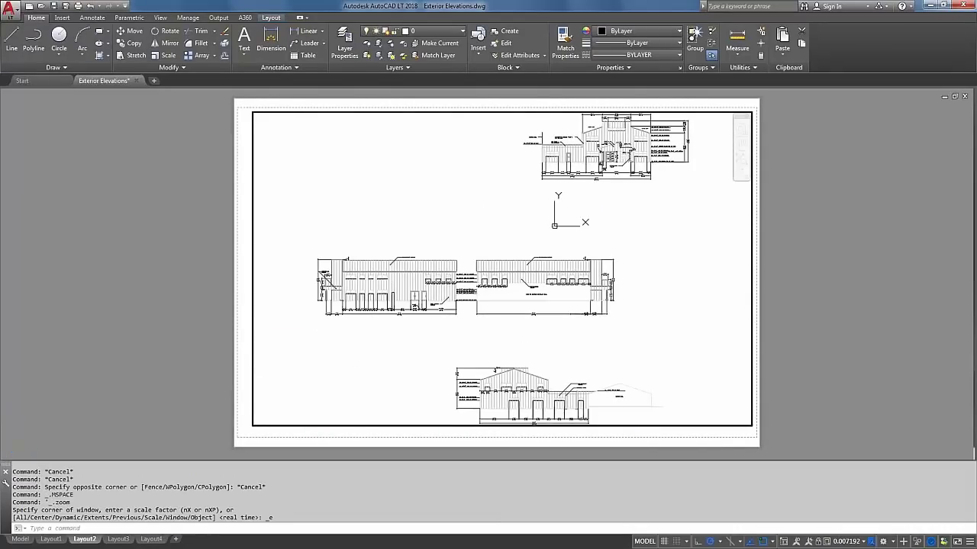
{"action": "double_click", "coordinate": [127, 257]}
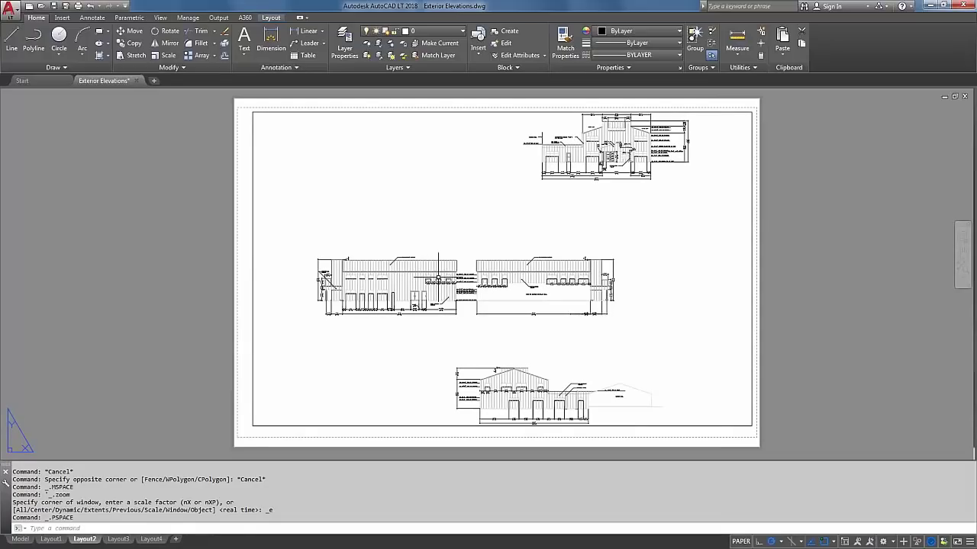
Inspect the roofing hatch of the long elevation in model space, leaving it unmodified.
{"action": "left_click", "coordinate": [21, 542]}
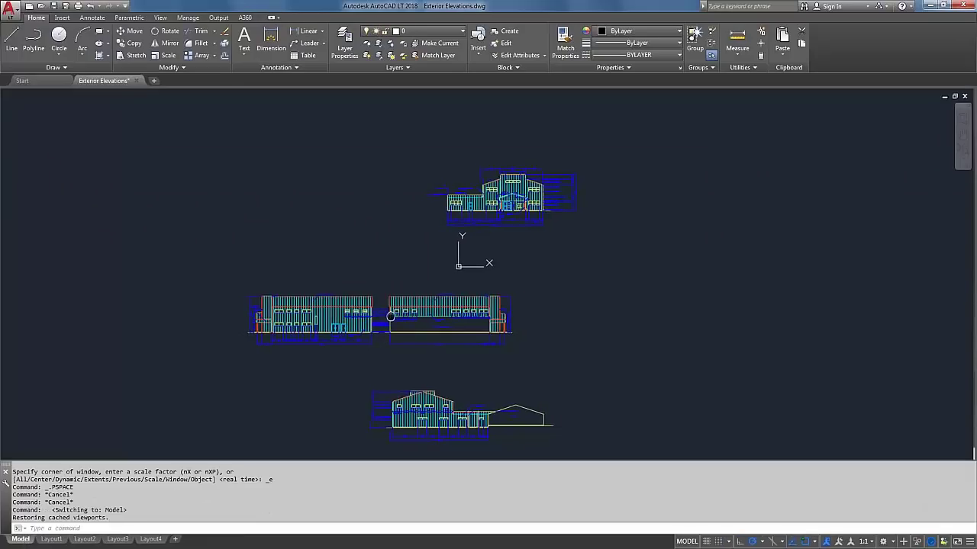
{"action": "scroll", "coordinate": [363, 298], "scroll_direction": "up", "scroll_amount": 6}
{"action": "left_click", "coordinate": [338, 305]}
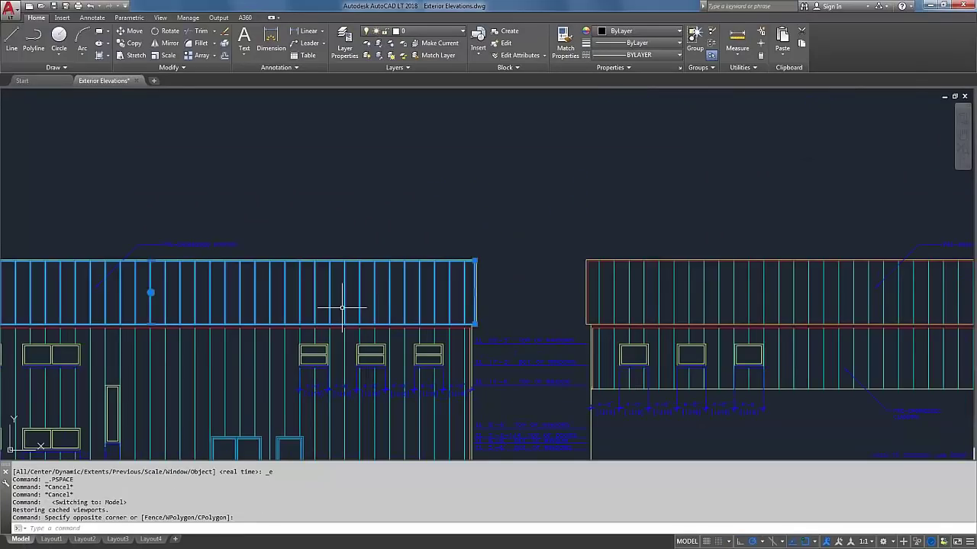
{"action": "key", "text": "Escape"}
{"action": "scroll", "coordinate": [277, 357], "scroll_direction": "down", "scroll_amount": 6}
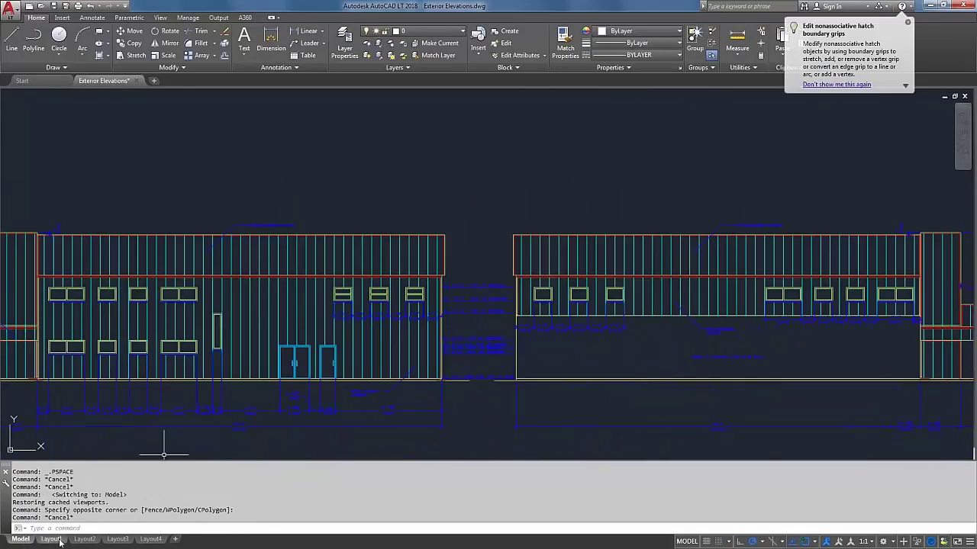
Return to Layout2 and examine how the roofing and cladding hatches display inside the viewport with the grayscale plot style.
{"action": "left_click", "coordinate": [84, 539]}
{"action": "key", "text": "Escape"}
{"action": "key", "text": "Escape"}
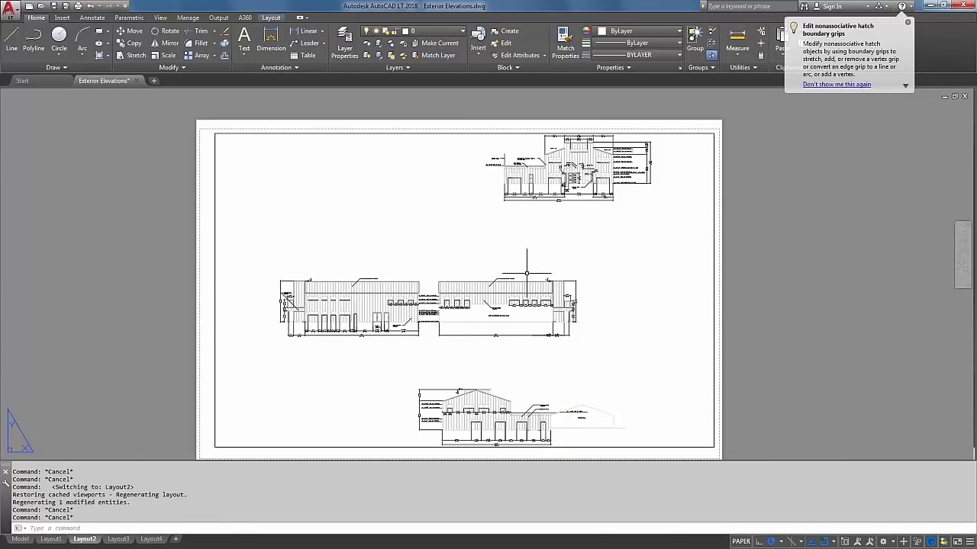
{"action": "scroll", "coordinate": [527, 290], "scroll_direction": "up", "scroll_amount": 5}
{"action": "double_click", "coordinate": [534, 294]}
{"action": "left_click", "coordinate": [527, 301]}
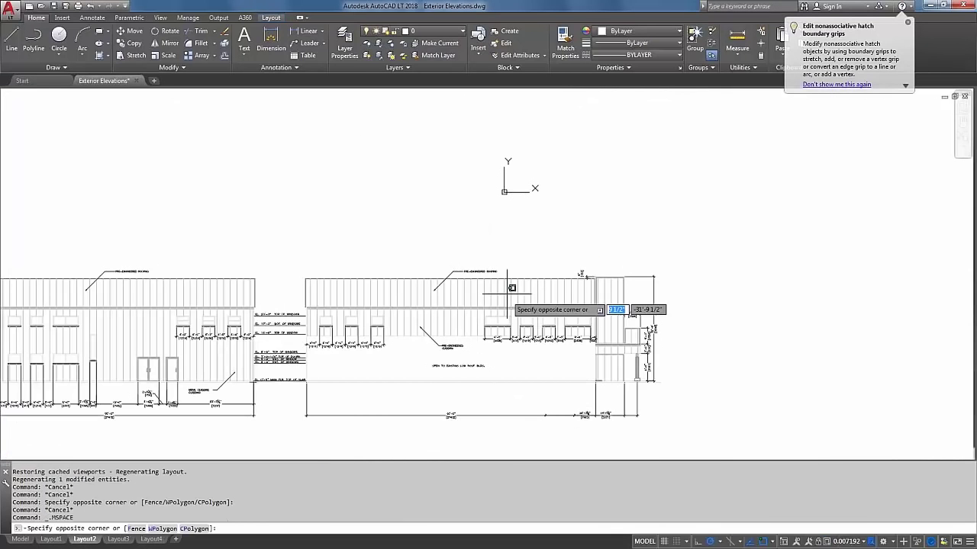
{"action": "left_click", "coordinate": [502, 300]}
{"action": "scroll", "coordinate": [458, 286], "scroll_direction": "up", "scroll_amount": 4}
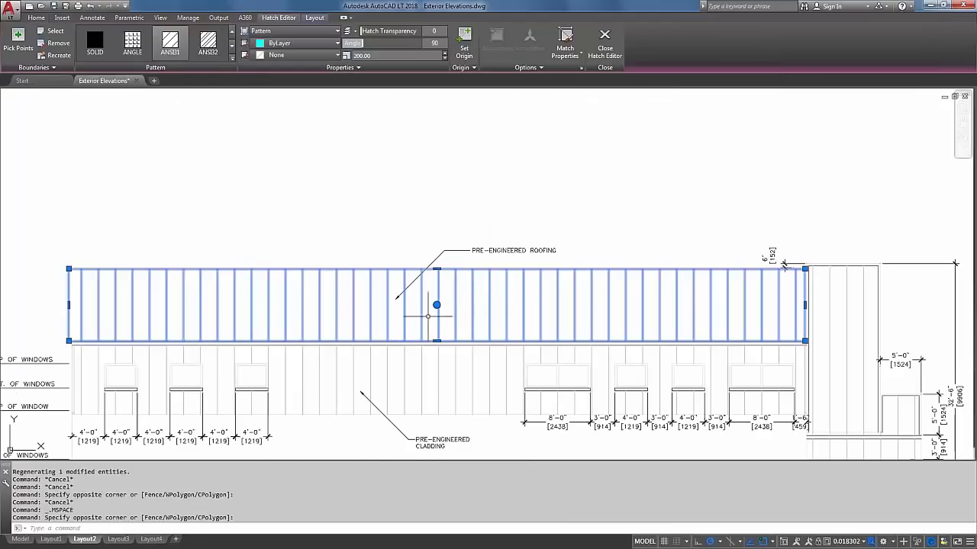
{"action": "key", "text": "Escape"}
{"action": "left_click", "coordinate": [431, 358]}
{"action": "key", "text": "Escape"}
{"action": "scroll", "coordinate": [351, 382], "scroll_direction": "down", "scroll_amount": 4}
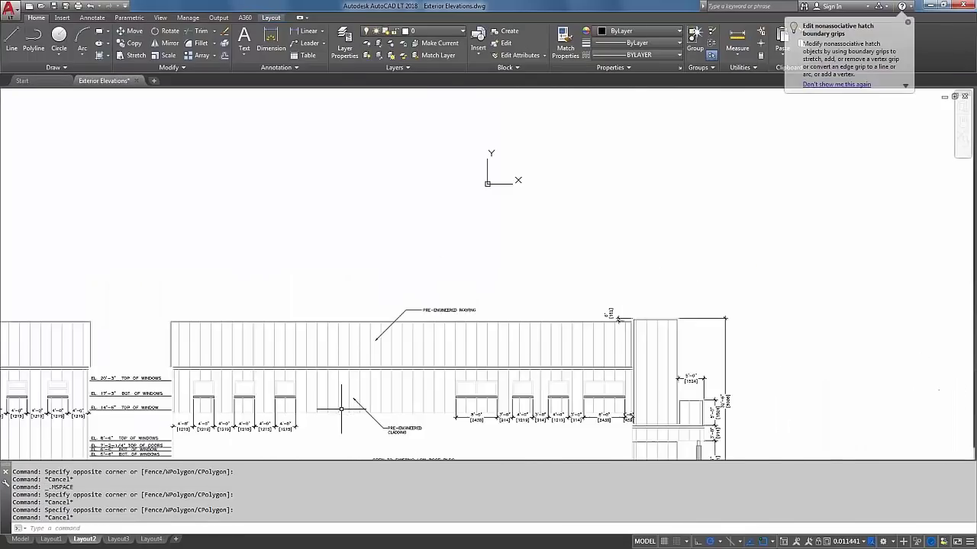
Undo the recent zoom, pan and model space changes in Layout2's viewport to return to paper space.
{"action": "scroll", "coordinate": [341, 410], "scroll_direction": "down", "scroll_amount": 1}
{"action": "type", "text": "u"}
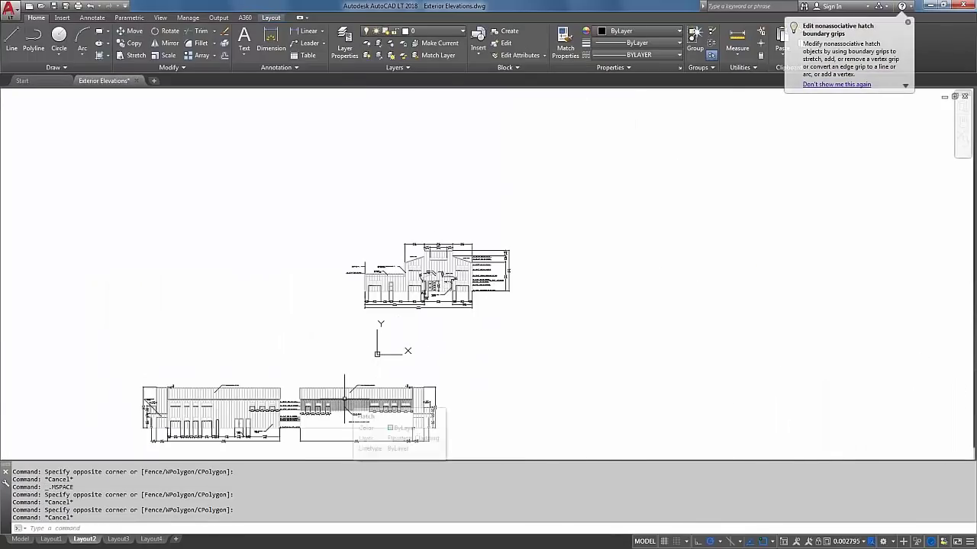
{"action": "key", "text": "Return"}
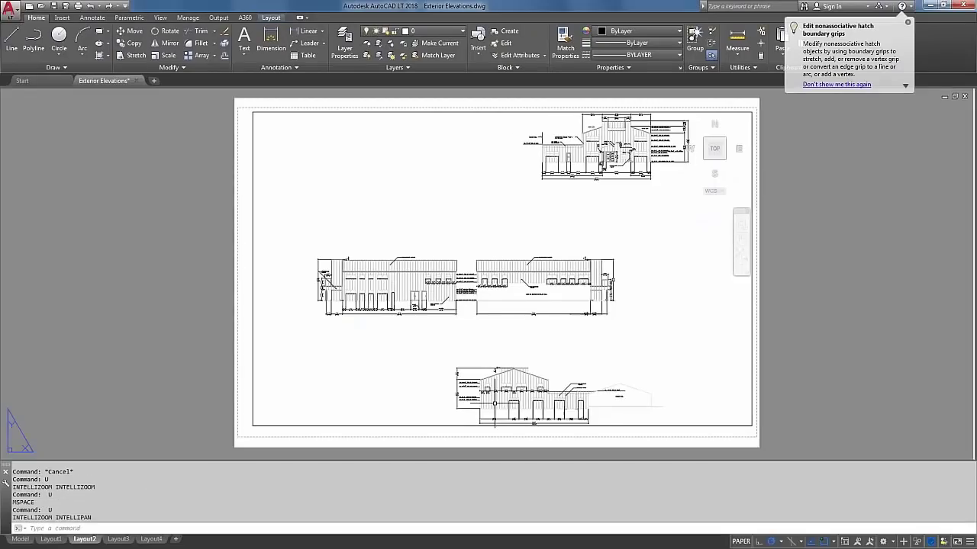
{"action": "type", "text": "u"}
{"action": "key", "text": "Return"}
{"action": "type", "text": "u"}
{"action": "key", "text": "Return"}
{"action": "scroll", "coordinate": [465, 322], "scroll_direction": "down", "scroll_amount": 4}
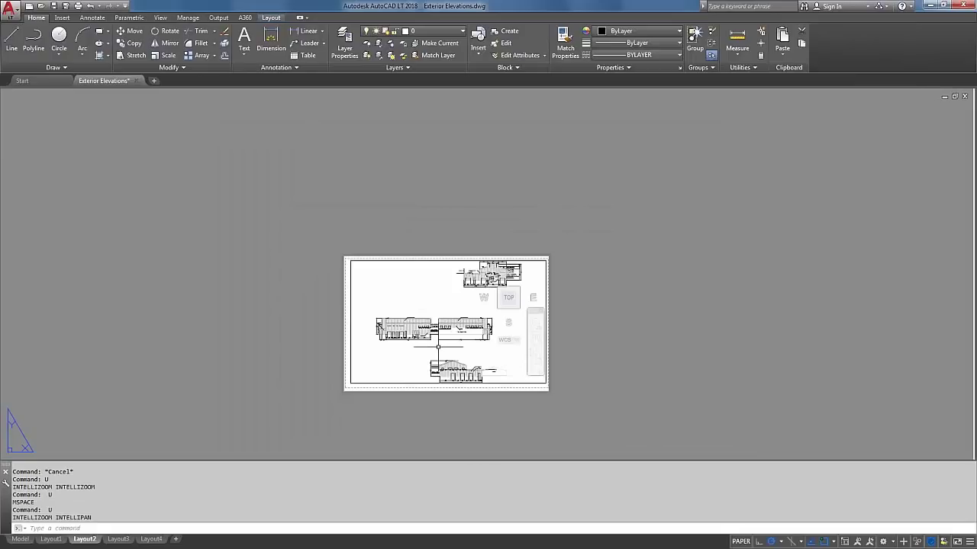
{"action": "left_click", "coordinate": [576, 302]}
{"action": "key", "text": "Escape"}
{"action": "key", "text": "Escape"}
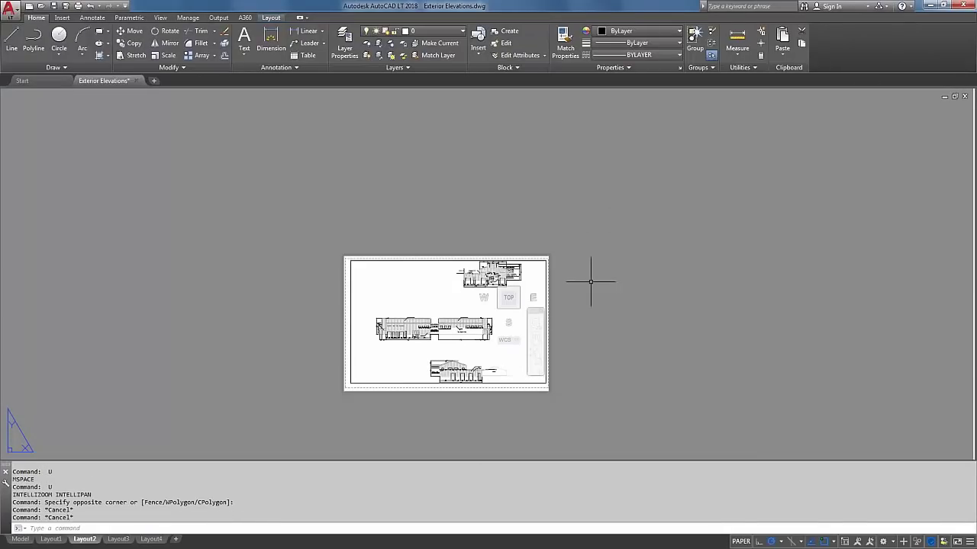
Review Layout2's page setup, including the shaded viewport quality and orientation options, keep Normal quality and accept the setup.
{"action": "right_click", "coordinate": [84, 538]}
{"action": "left_click", "coordinate": [128, 478]}
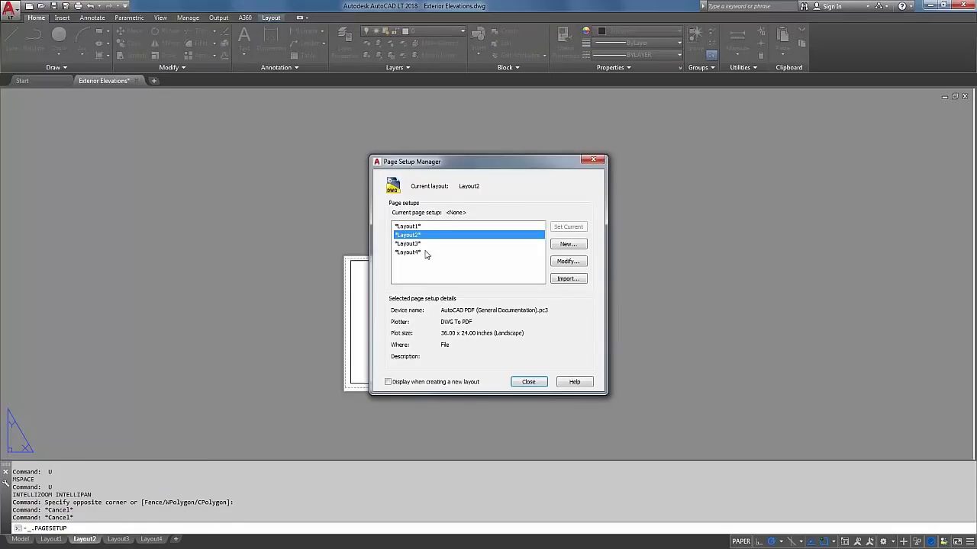
{"action": "left_click", "coordinate": [568, 262]}
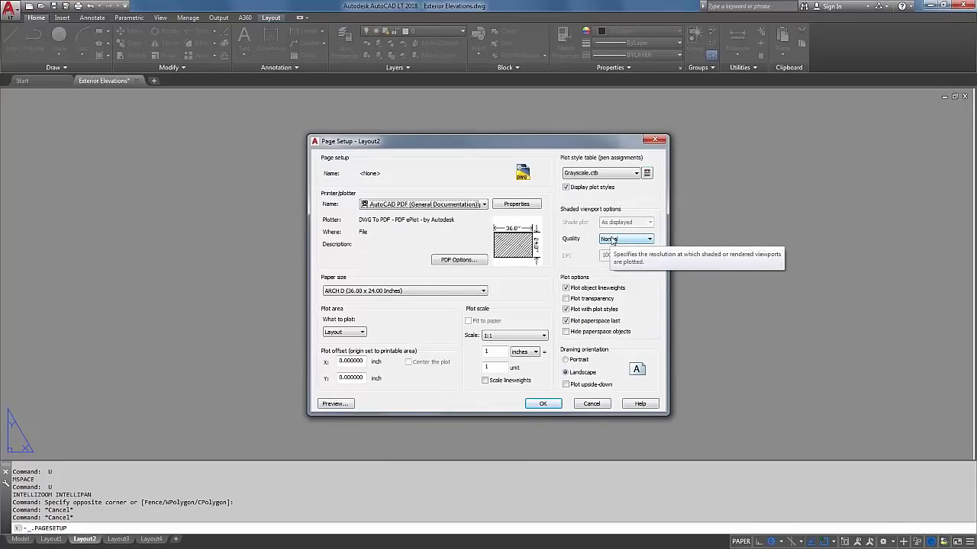
{"action": "left_click", "coordinate": [612, 241]}
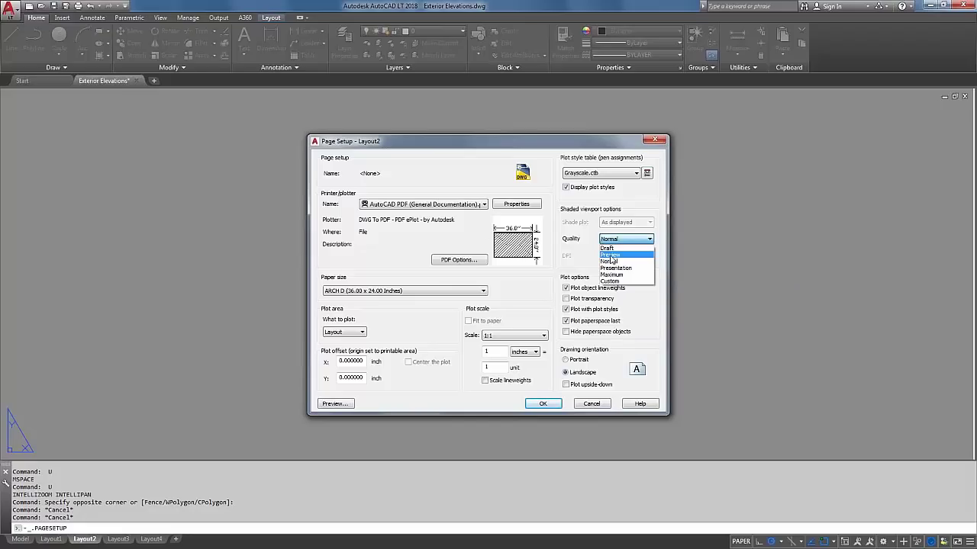
{"action": "left_click", "coordinate": [617, 263]}
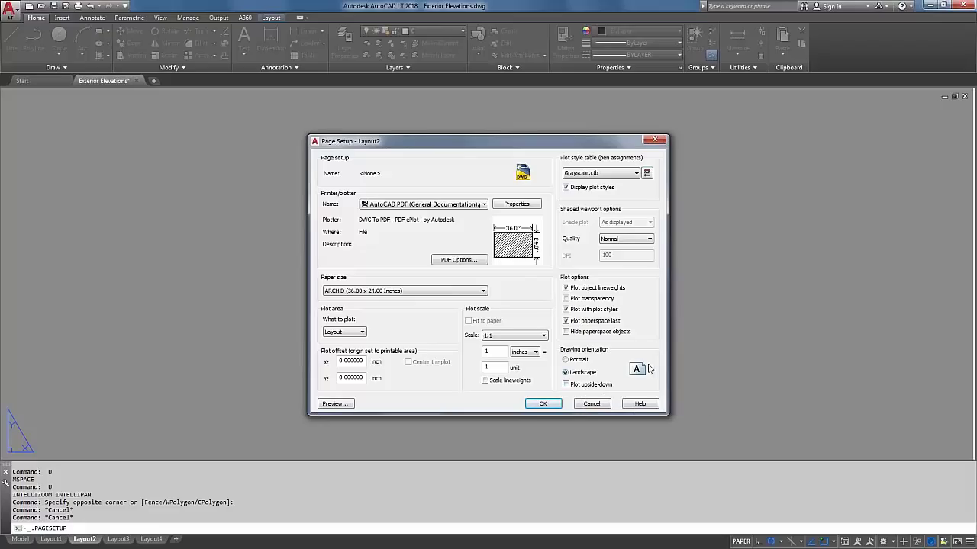
{"action": "left_click", "coordinate": [580, 391]}
{"action": "left_click", "coordinate": [583, 387]}
{"action": "left_click", "coordinate": [542, 404]}
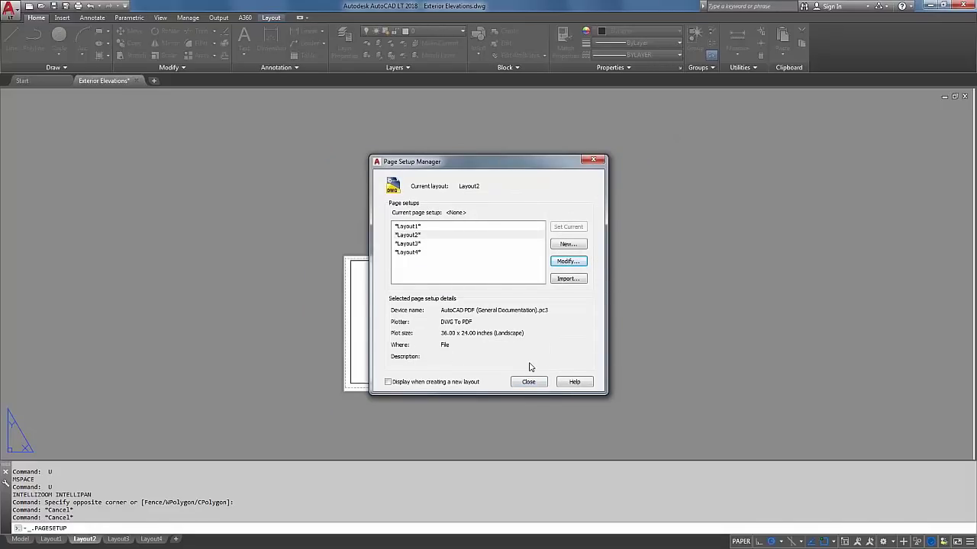
Compare the plotter and paper details of the Layout2, Layout3 and Layout1 page setups, and close the manager.
{"action": "left_click", "coordinate": [412, 237]}
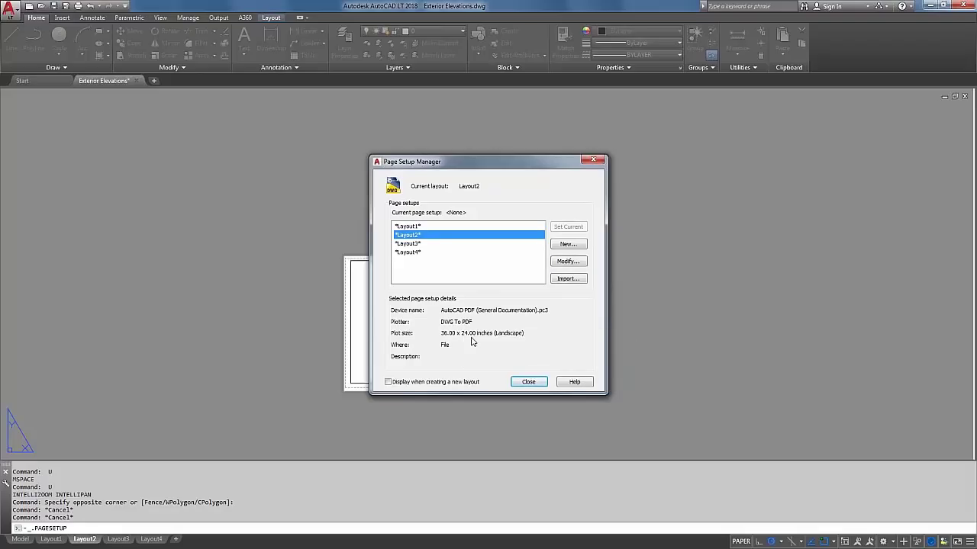
{"action": "left_click", "coordinate": [415, 244]}
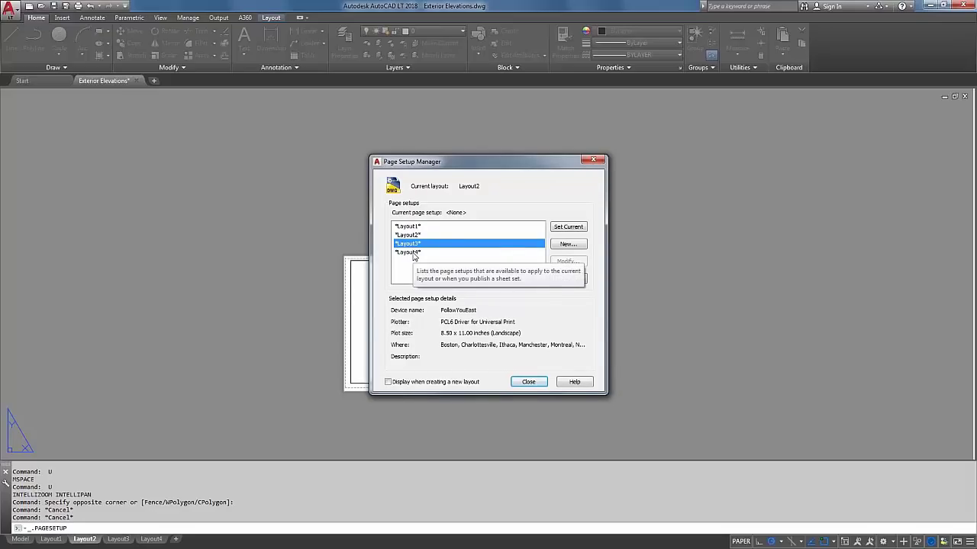
{"action": "left_click", "coordinate": [409, 227]}
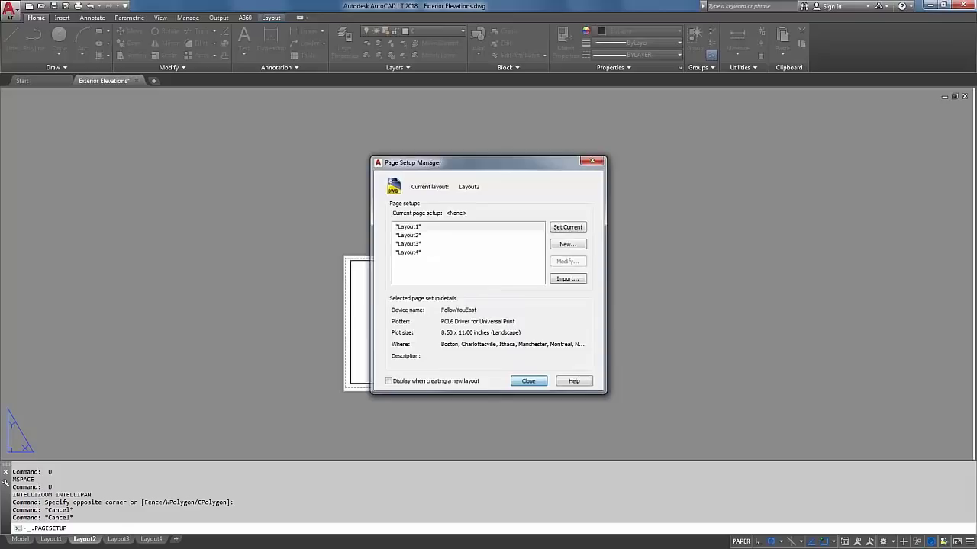
{"action": "left_click", "coordinate": [528, 381]}
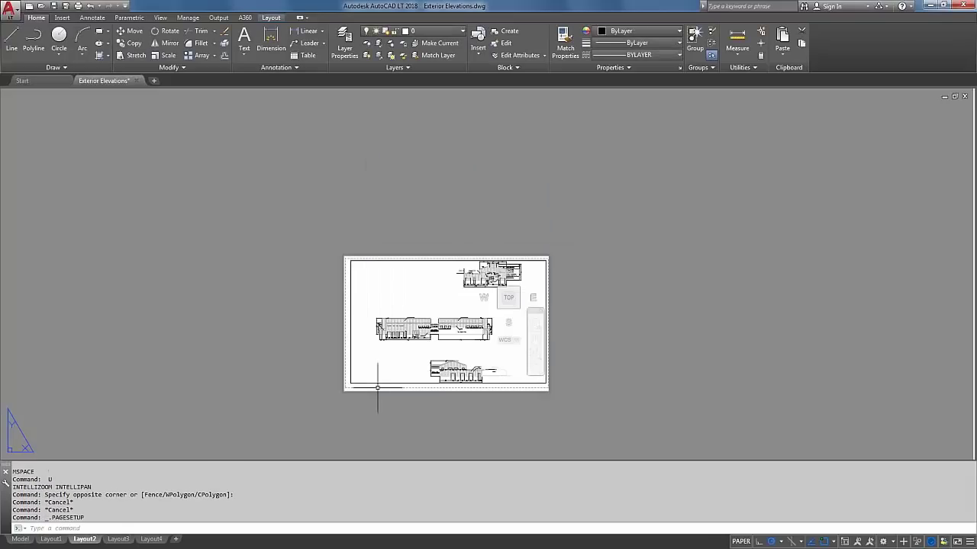
Switch to Layout3 and make Layout2's page setup current for it.
{"action": "left_click", "coordinate": [117, 539]}
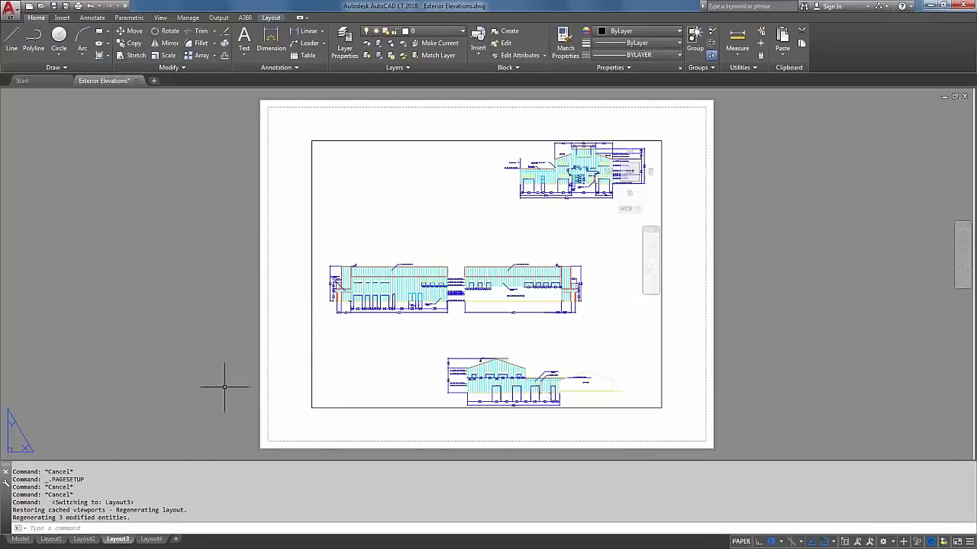
{"action": "right_click", "coordinate": [121, 539]}
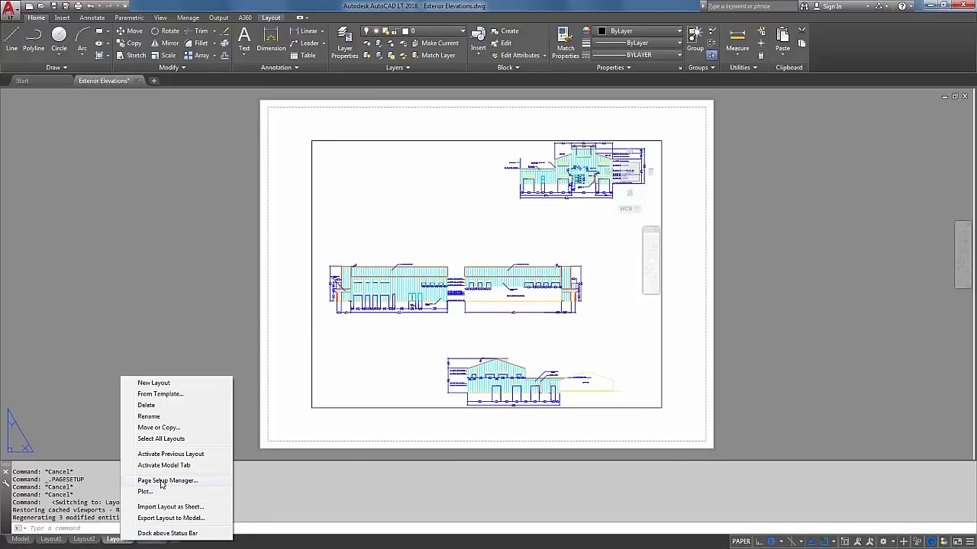
{"action": "left_click", "coordinate": [167, 481]}
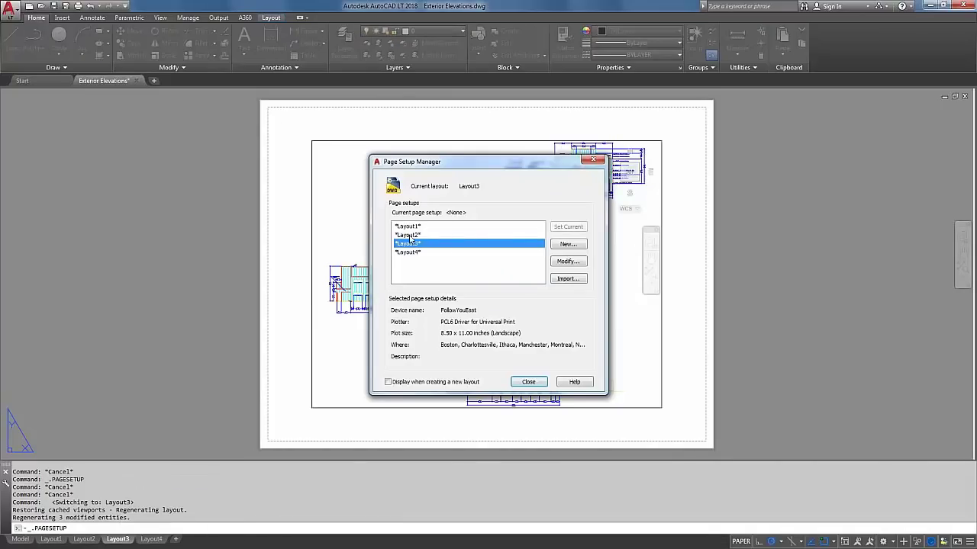
{"action": "left_click", "coordinate": [412, 236]}
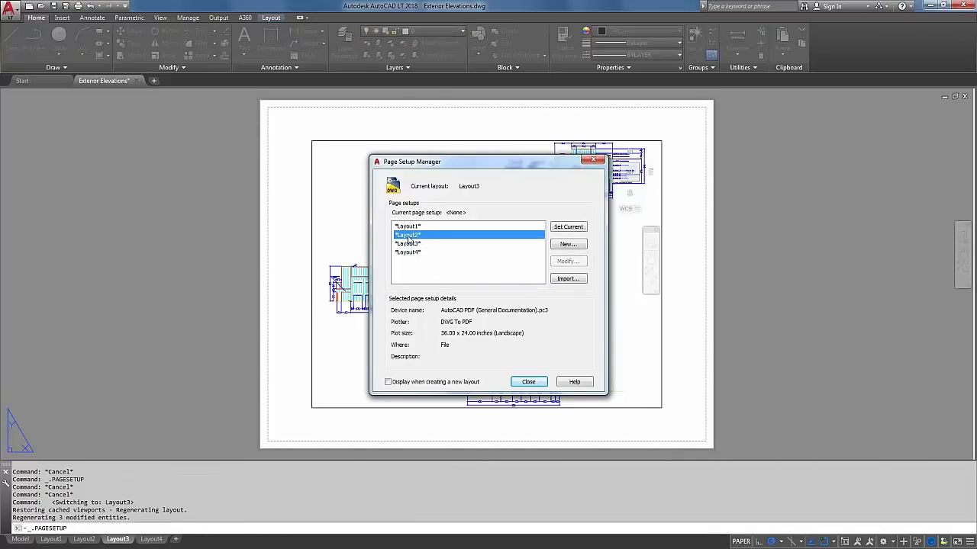
{"action": "left_click", "coordinate": [573, 228]}
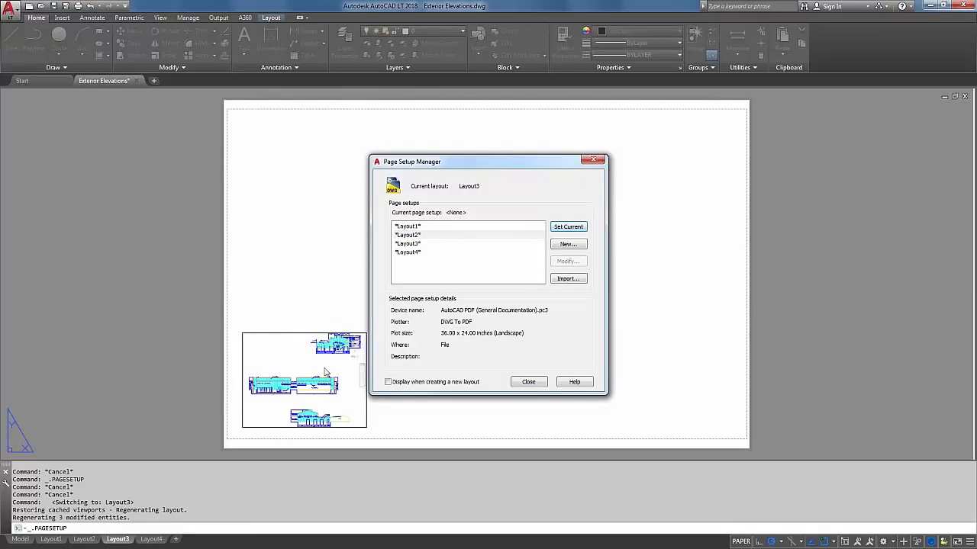
Create a named page setup 36x24 based on Layout2, accepting its PDF plotter, ARCH D paper and grayscale settings.
{"action": "left_click", "coordinate": [418, 243]}
{"action": "left_click", "coordinate": [418, 235]}
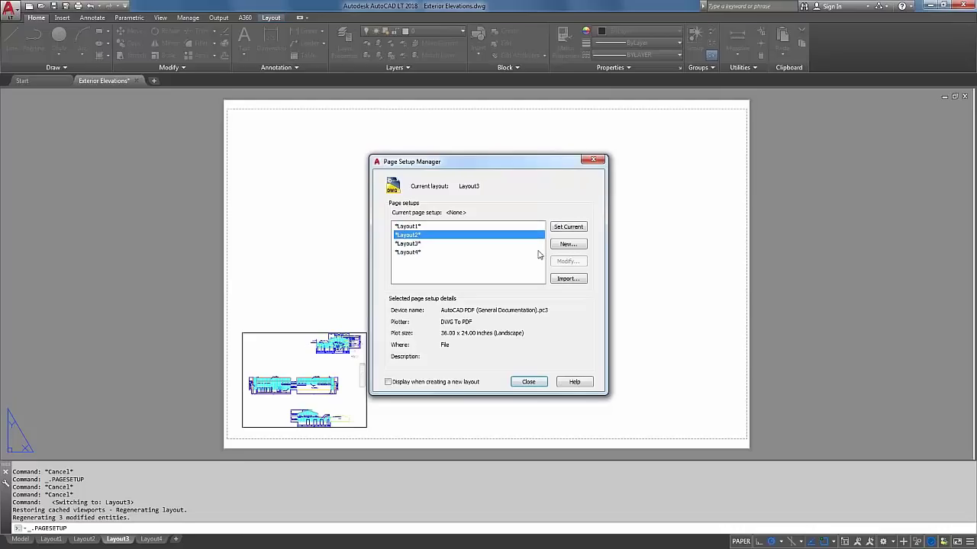
{"action": "left_click", "coordinate": [585, 246]}
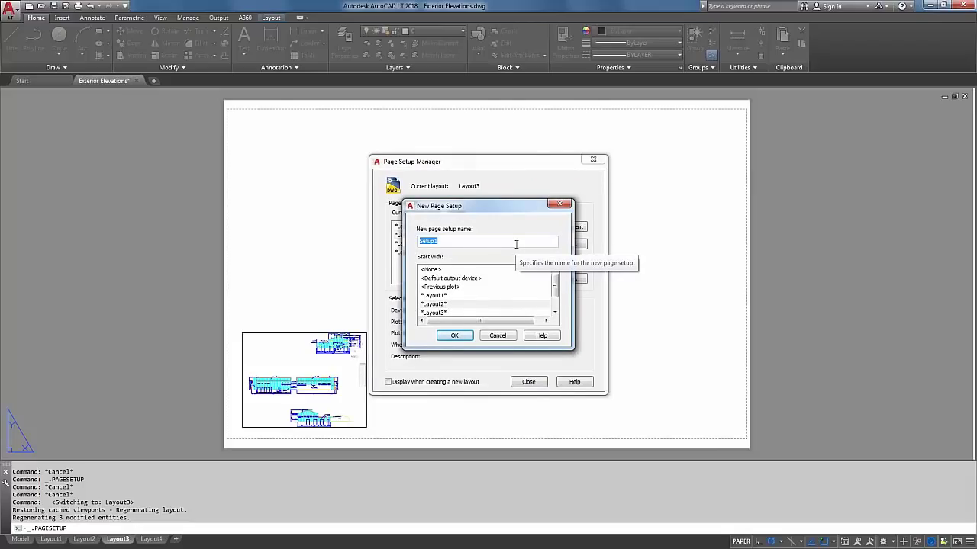
{"action": "type", "text": "36x24"}
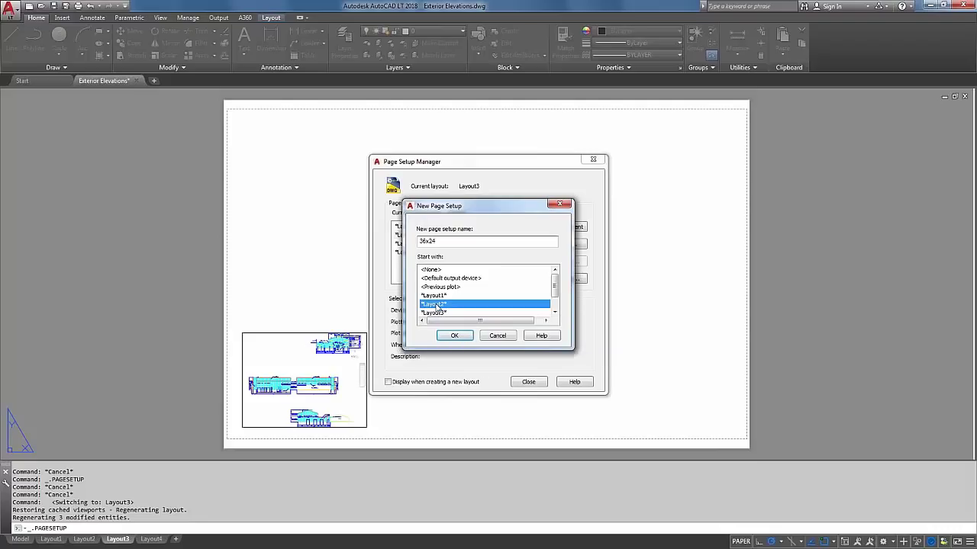
{"action": "left_click", "coordinate": [436, 305]}
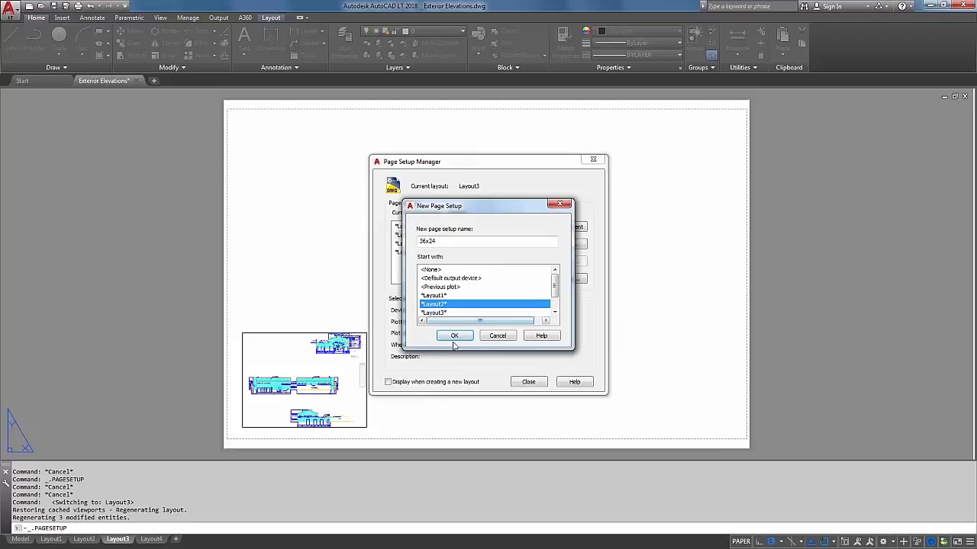
{"action": "left_click", "coordinate": [455, 336]}
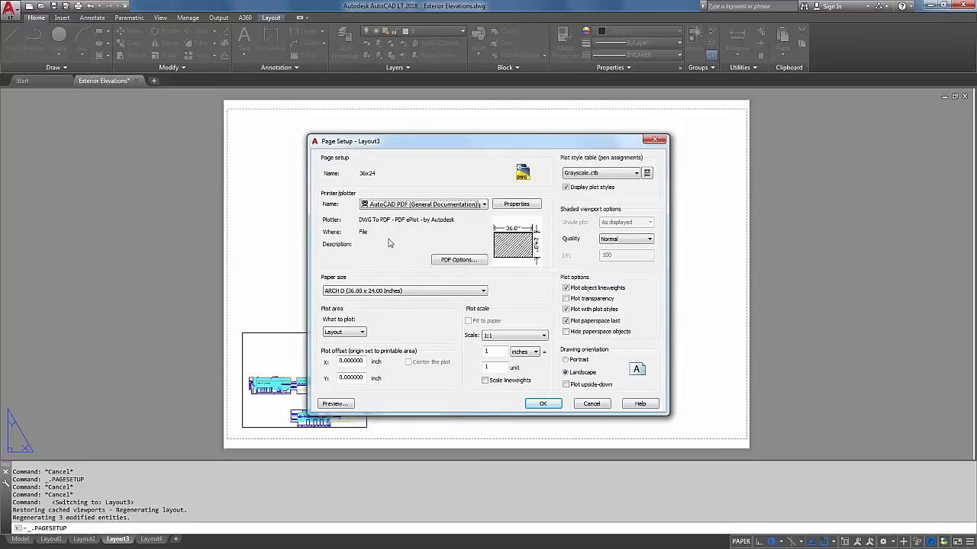
{"action": "left_click", "coordinate": [543, 404]}
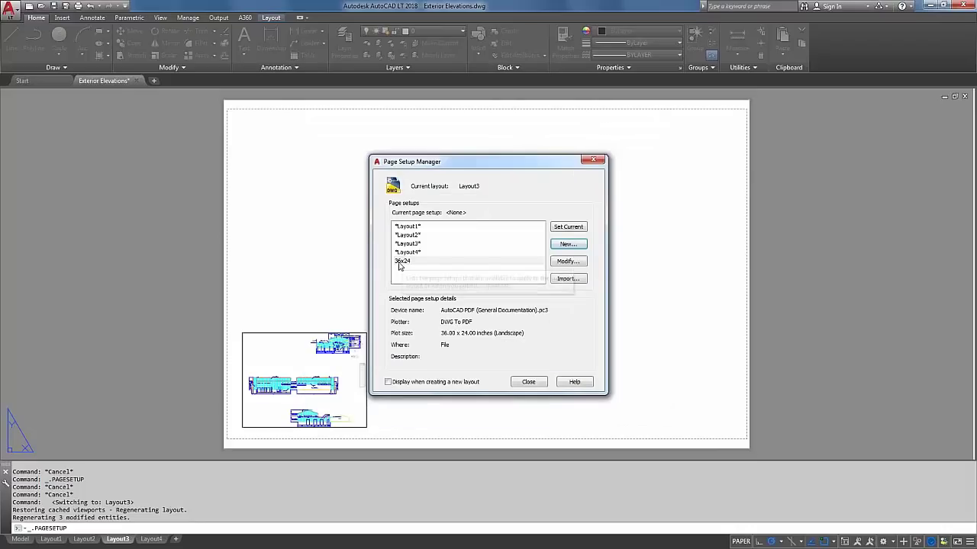
Compare the details of the Layout1 and 36x24 page setups and close the manager.
{"action": "left_click", "coordinate": [419, 227]}
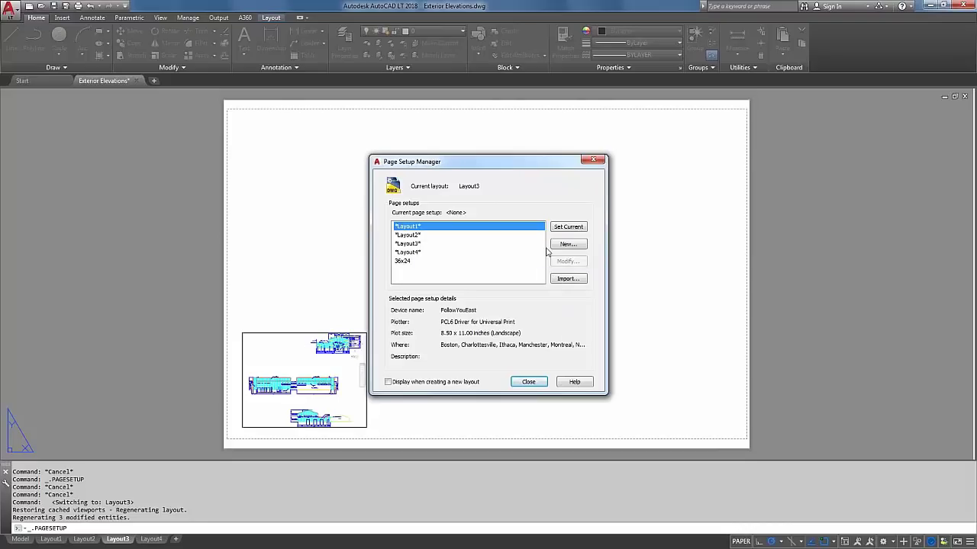
{"action": "left_click", "coordinate": [402, 261]}
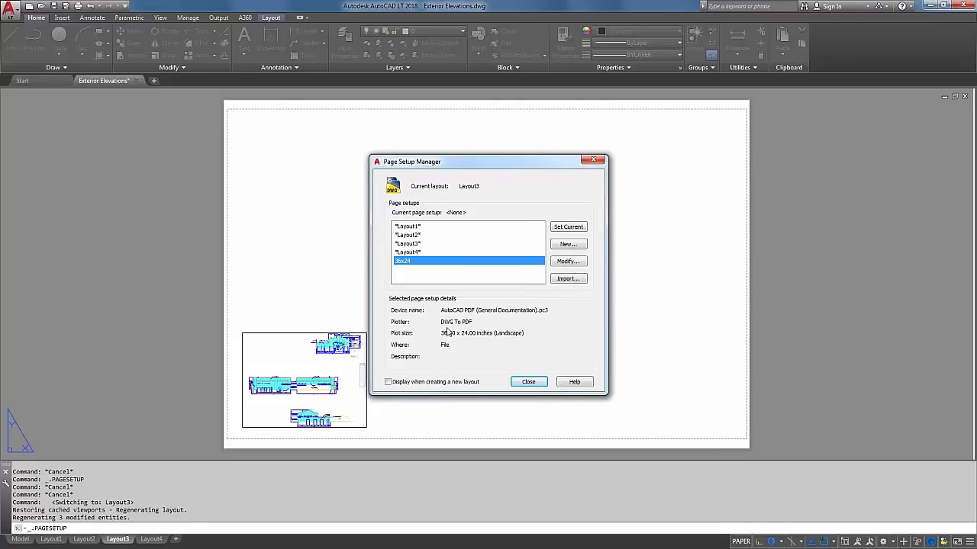
{"action": "left_click", "coordinate": [528, 381]}
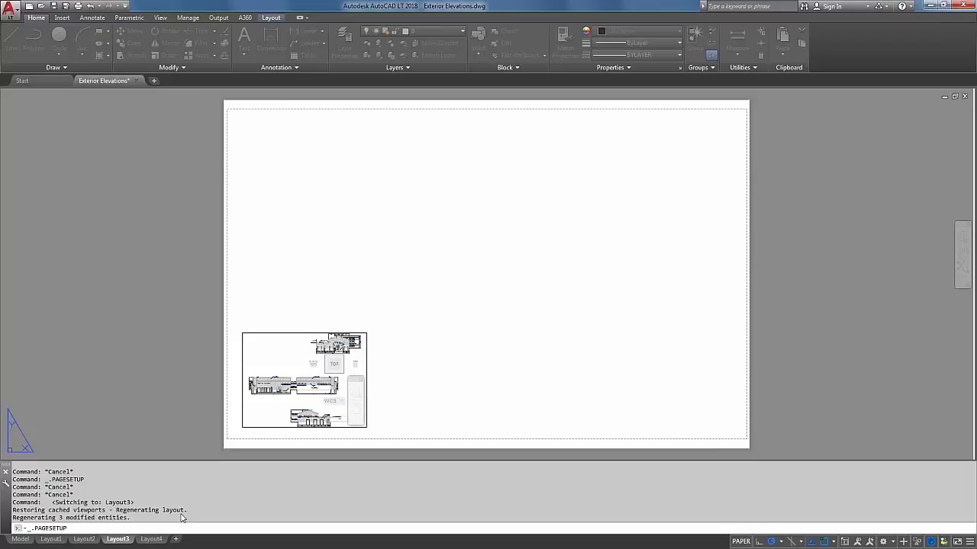
Switch to Layout4 and apply the named 36x24 page setup to it.
{"action": "left_click", "coordinate": [152, 540]}
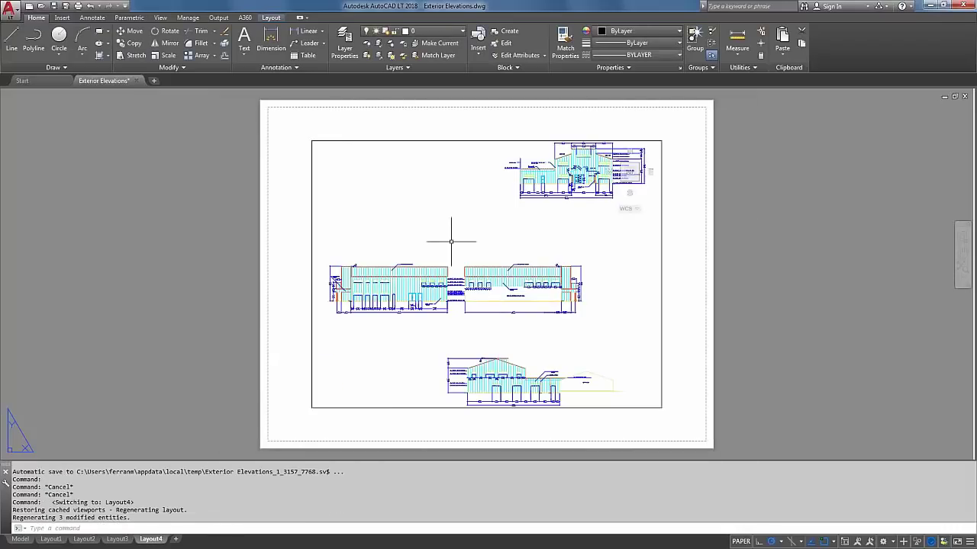
{"action": "type", "text": "Pa"}
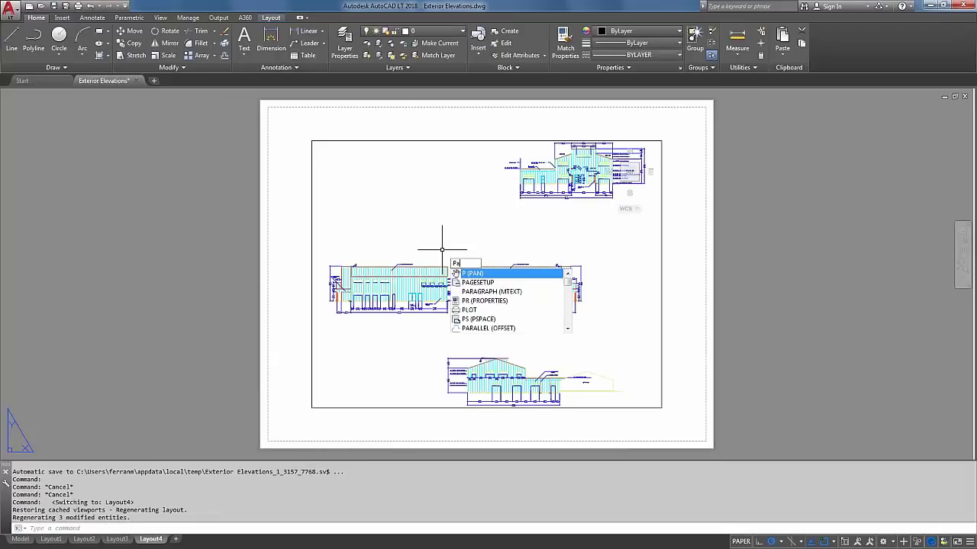
{"action": "type", "text": "gesetup"}
{"action": "key", "text": "Return"}
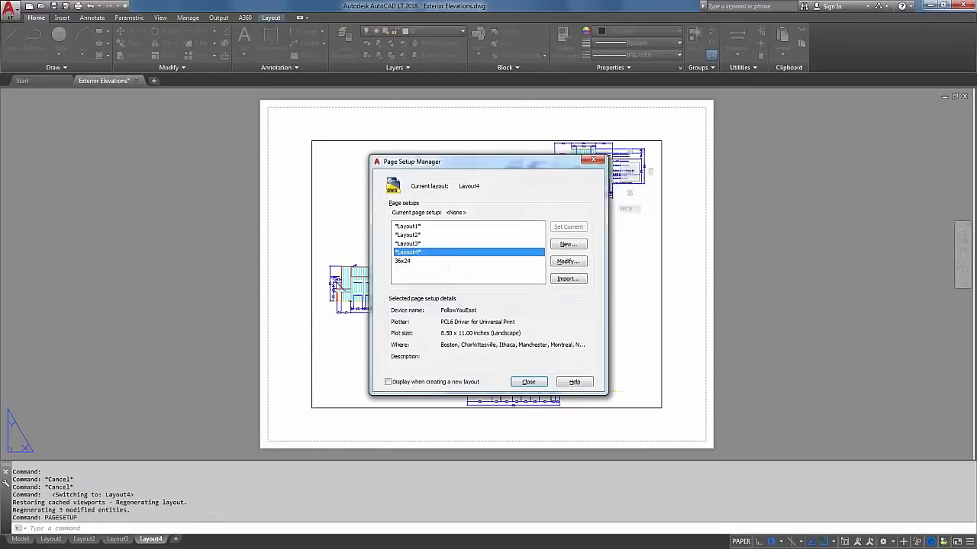
{"action": "left_click", "coordinate": [427, 261]}
{"action": "left_click", "coordinate": [570, 227]}
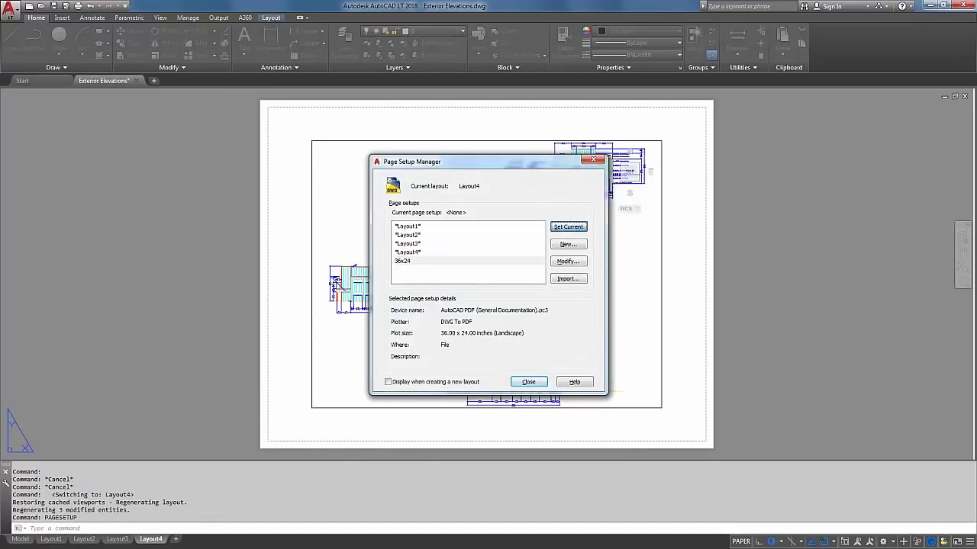
{"action": "left_click", "coordinate": [528, 382]}
{"action": "key", "text": "Escape"}
{"action": "key", "text": "Escape"}
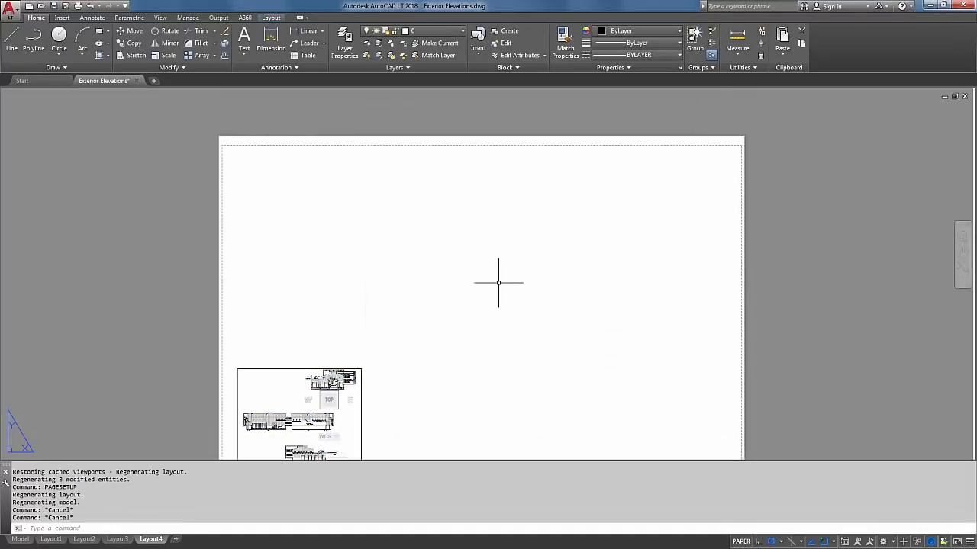
Save the drawing to the Desktop under the name Exterior Elevations_Tempate.dwg.
{"action": "type", "text": "saveas"}
{"action": "key", "text": "Return"}
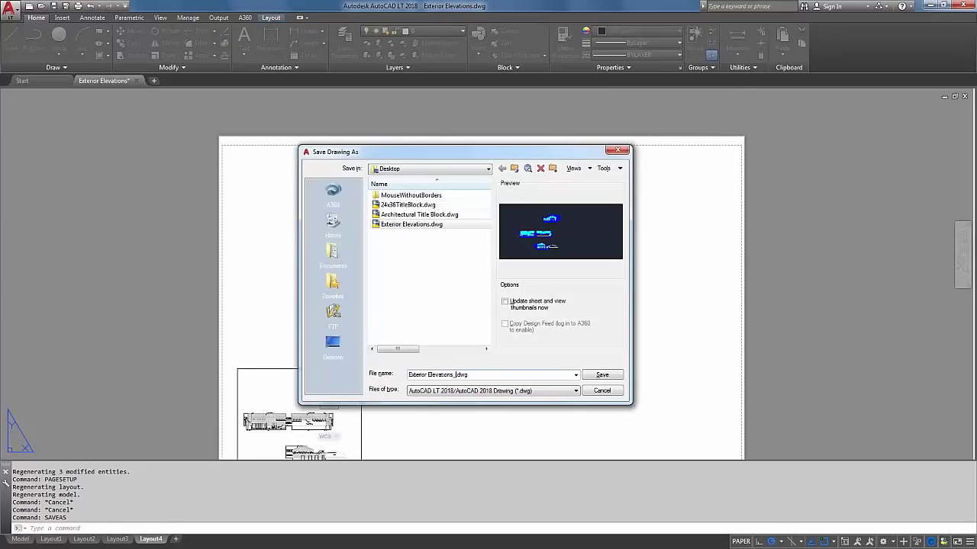
{"action": "type", "text": "_Template"}
{"action": "key", "text": "BackSpace"}
{"action": "type", "text": "e"}
{"action": "left_click", "coordinate": [331, 347]}
{"action": "left_click", "coordinate": [614, 377]}
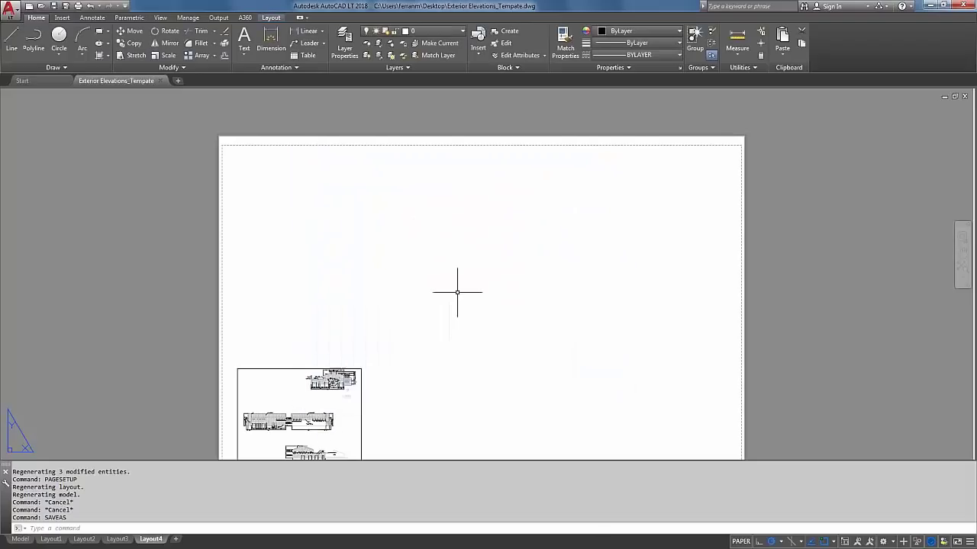
Start a new drawing and add a new layout beside its D-Size Layout.
{"action": "left_click", "coordinate": [180, 81]}
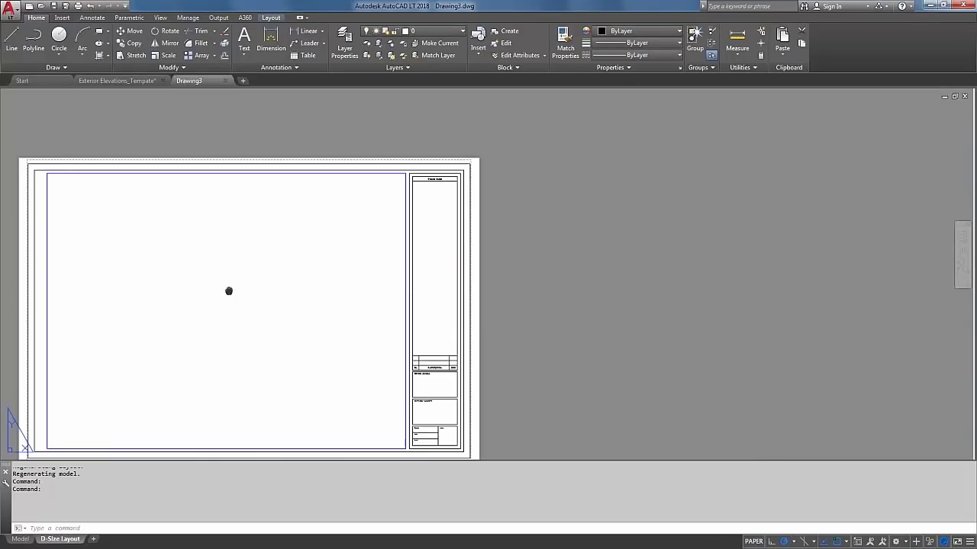
{"action": "scroll", "coordinate": [229, 290], "scroll_direction": "down", "scroll_amount": 3}
{"action": "middle_click_drag", "start_coordinate": [360, 290], "coordinate": [373, 292]}
{"action": "key", "text": "Escape"}
{"action": "key", "text": "Escape"}
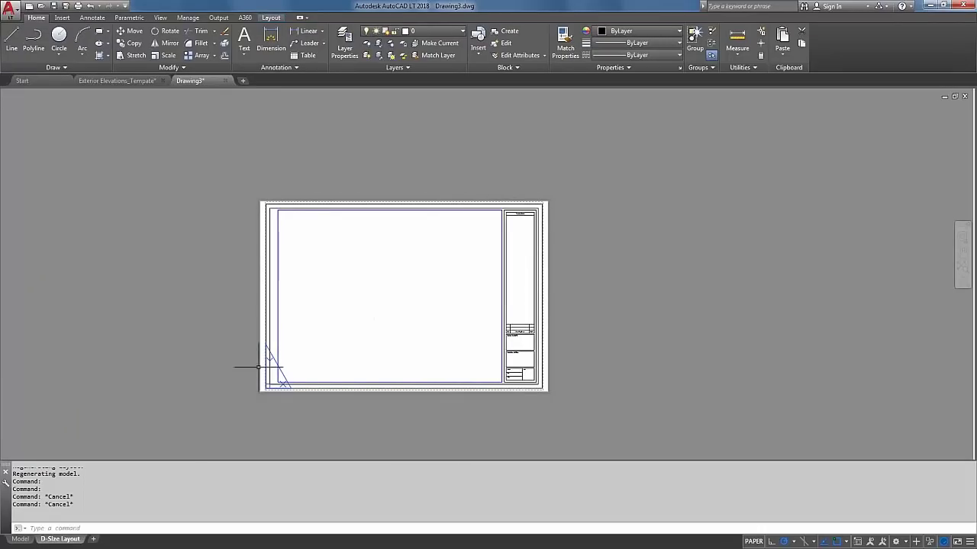
{"action": "left_click", "coordinate": [94, 539]}
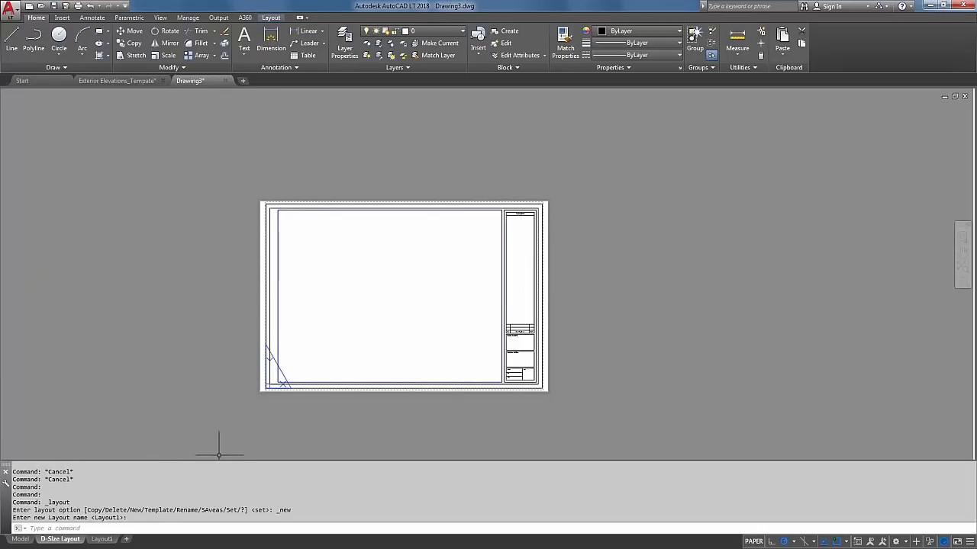
Switch to Layout1 of the new drawing and erase its default viewport.
{"action": "left_click", "coordinate": [102, 540]}
{"action": "left_click", "coordinate": [343, 355]}
{"action": "left_click", "coordinate": [298, 368]}
{"action": "type", "text": "e"}
{"action": "key", "text": "Return"}
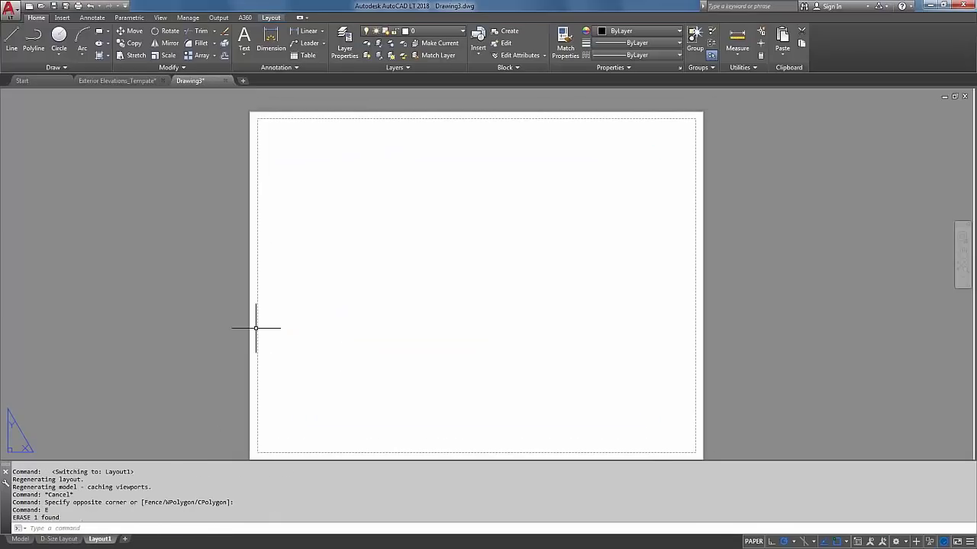
Import the 36x24 page setup from Exterior Elevations_Tempate.dwg on the Desktop and close the Page Setup Manager.
{"action": "key", "text": "Escape"}
{"action": "key", "text": "Escape"}
{"action": "type", "text": "pa"}
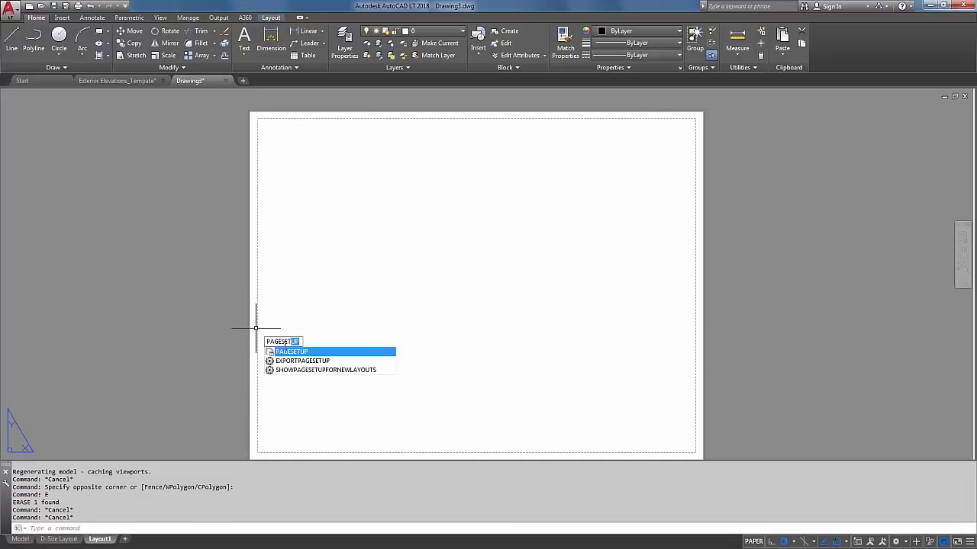
{"action": "key", "text": "Return"}
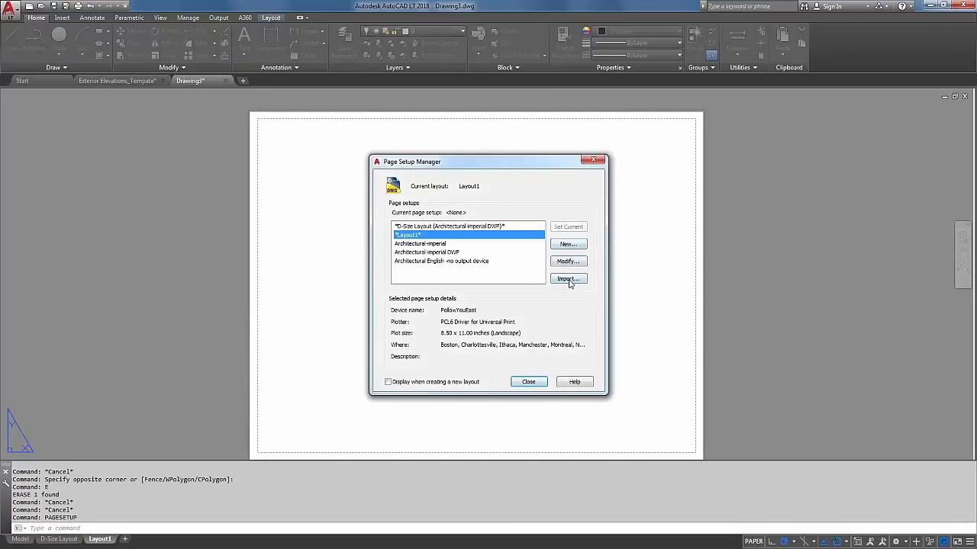
{"action": "left_click", "coordinate": [568, 279]}
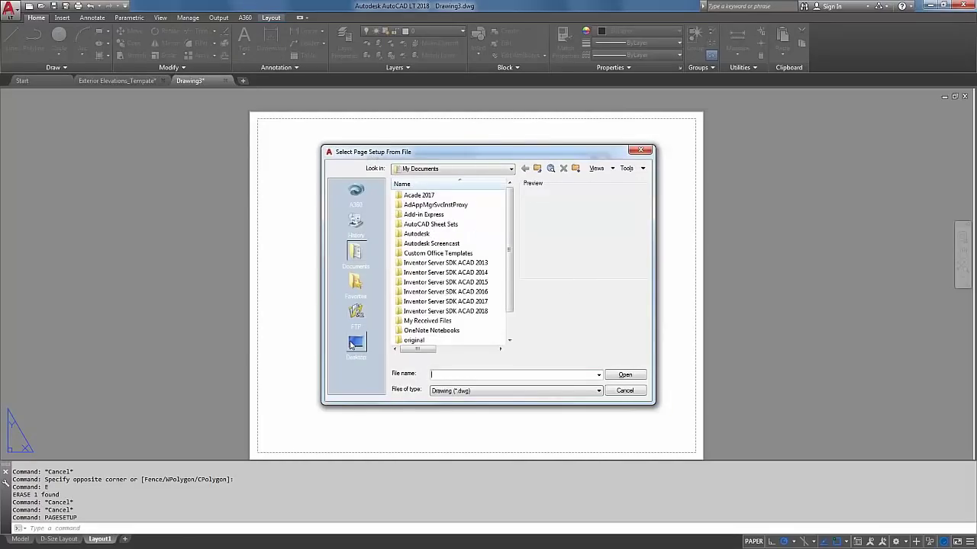
{"action": "left_click", "coordinate": [353, 345]}
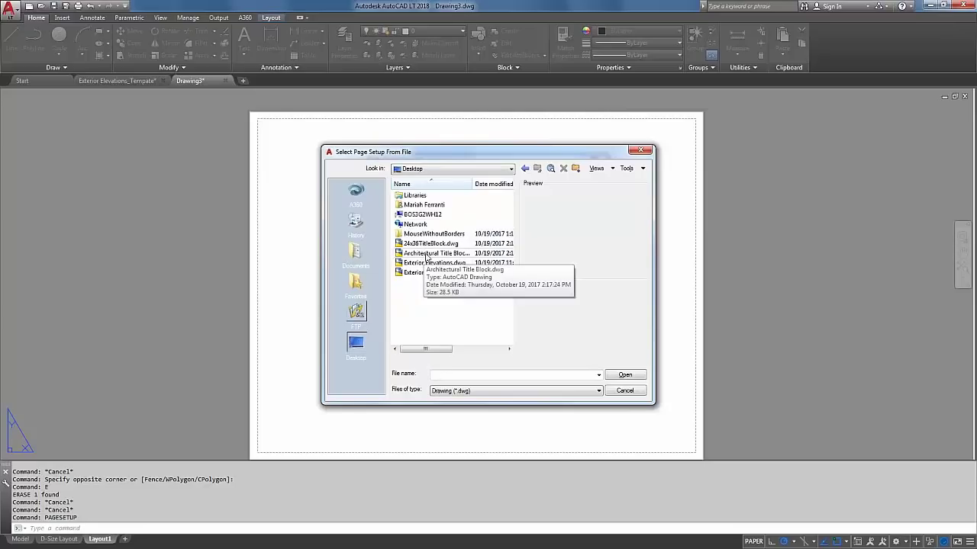
{"action": "left_click_drag", "start_coordinate": [472, 184], "coordinate": [507, 184]}
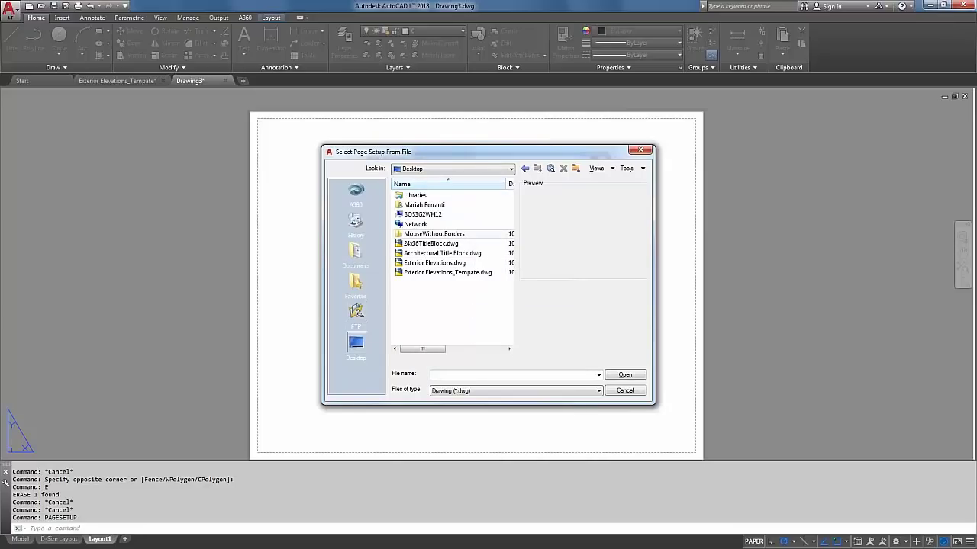
{"action": "left_click", "coordinate": [475, 273]}
{"action": "left_click", "coordinate": [624, 376]}
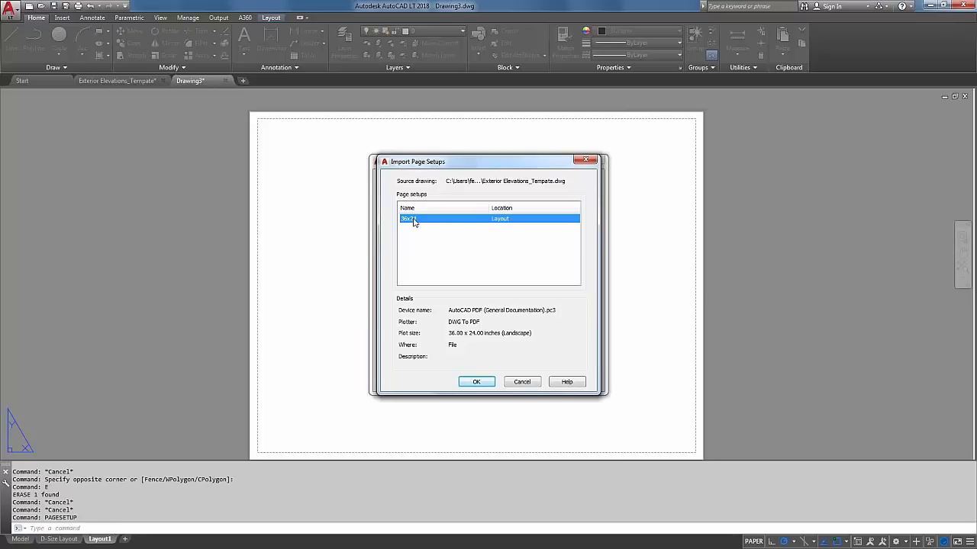
{"action": "left_click", "coordinate": [472, 382]}
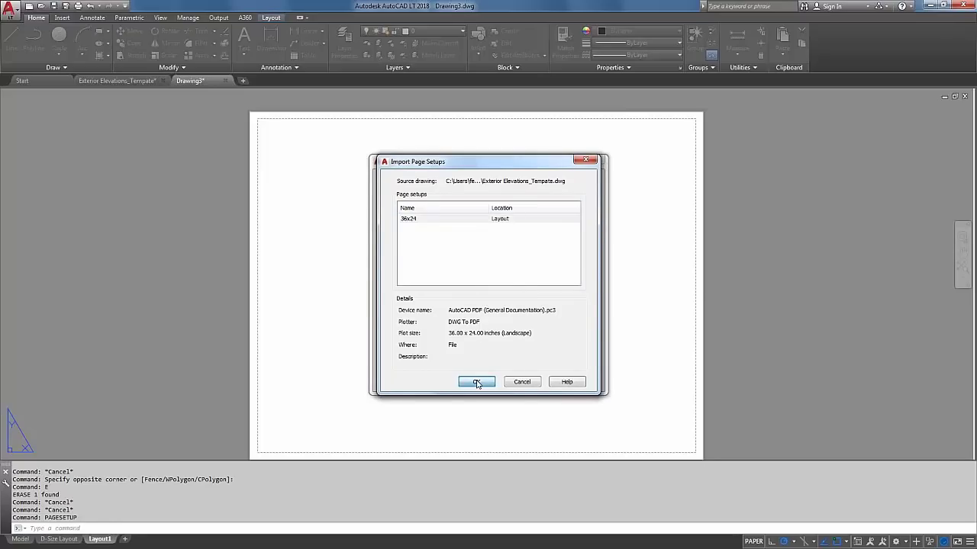
{"action": "left_click", "coordinate": [528, 382]}
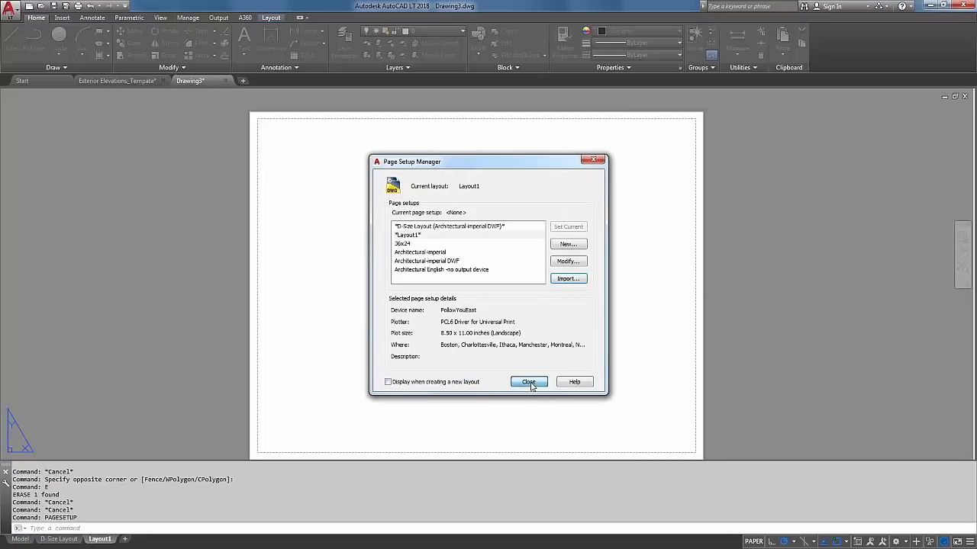
{"action": "key", "text": "Escape"}
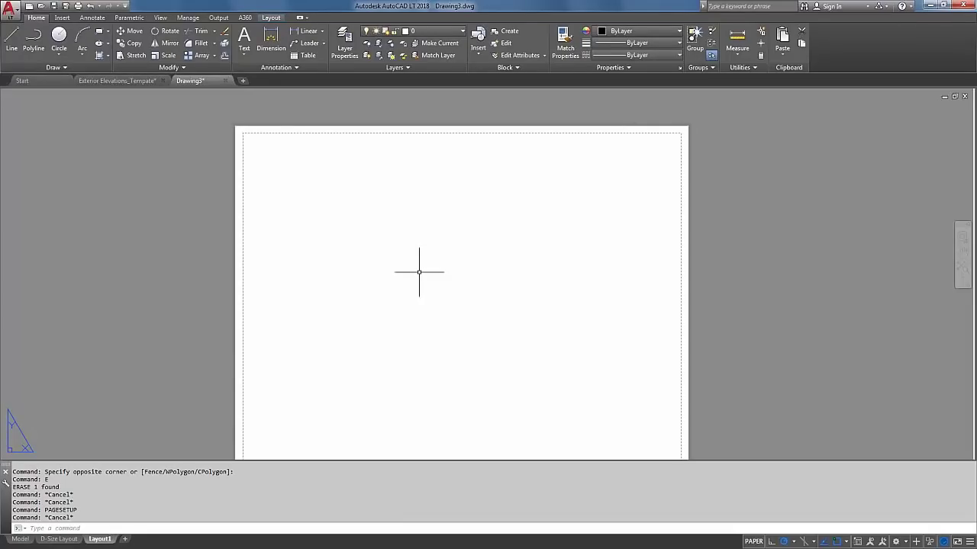
Start a single-sheet plot of Layout1, examine the available printers and plotters, and leave without plotting.
{"action": "middle_click_drag", "start_coordinate": [400, 256], "coordinate": [398, 258]}
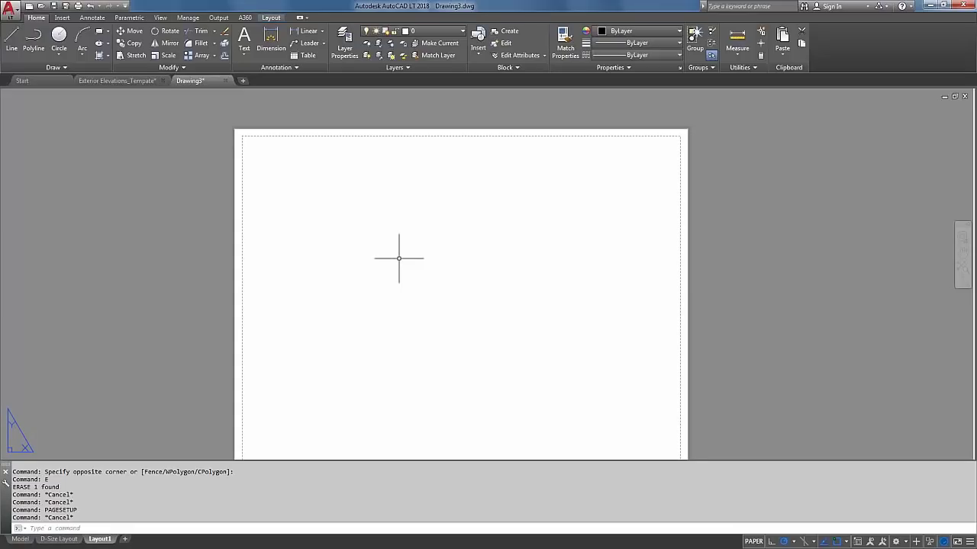
{"action": "key", "text": "Escape"}
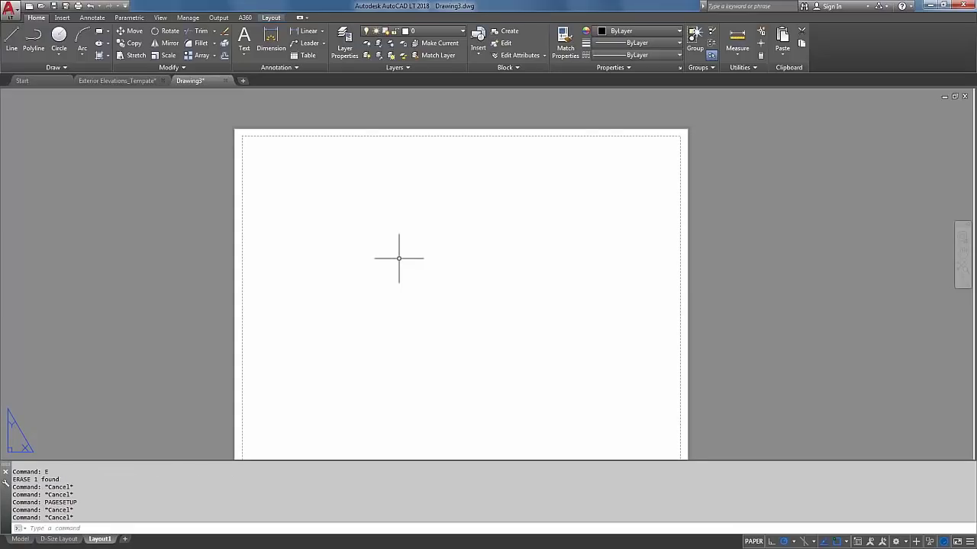
{"action": "type", "text": "plot"}
{"action": "key", "text": "Return"}
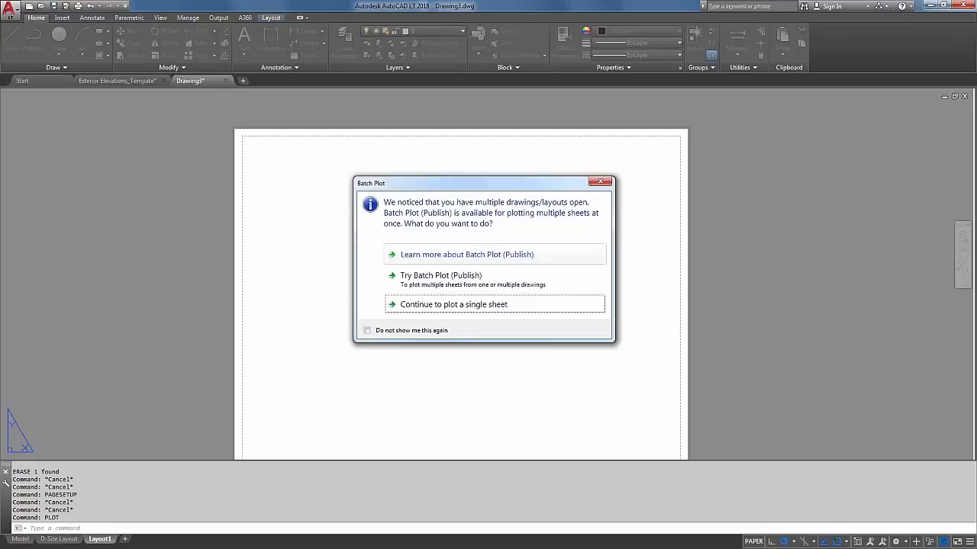
{"action": "left_click", "coordinate": [452, 307]}
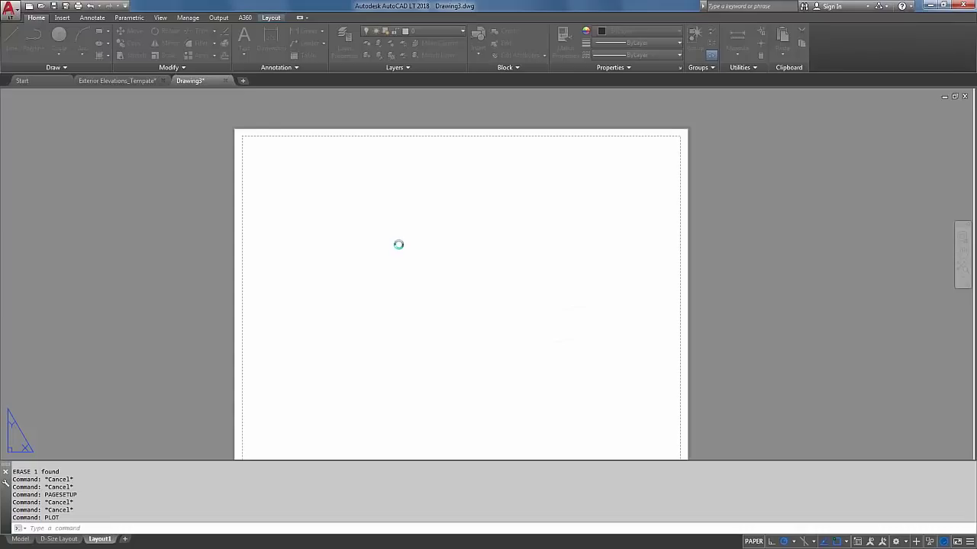
{"action": "left_click", "coordinate": [420, 204]}
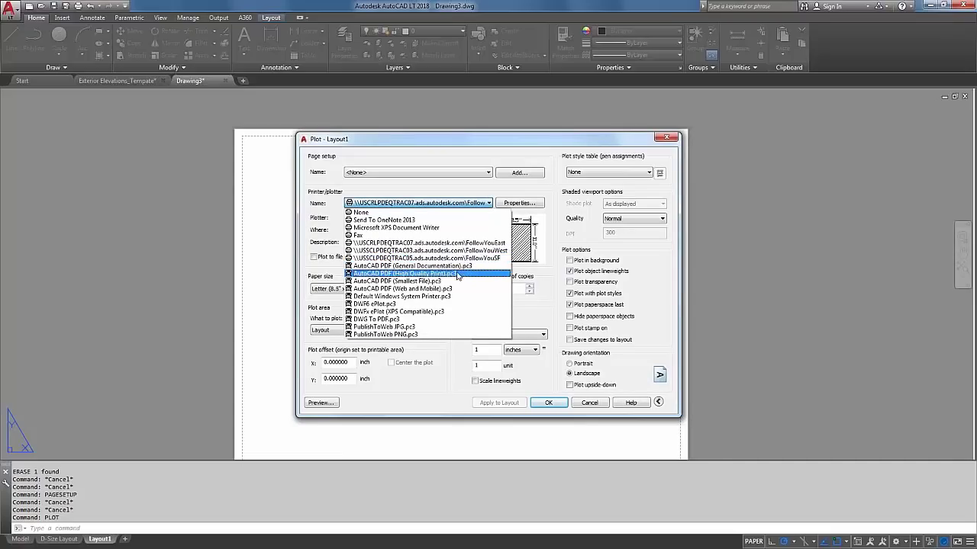
{"action": "left_click", "coordinate": [446, 321]}
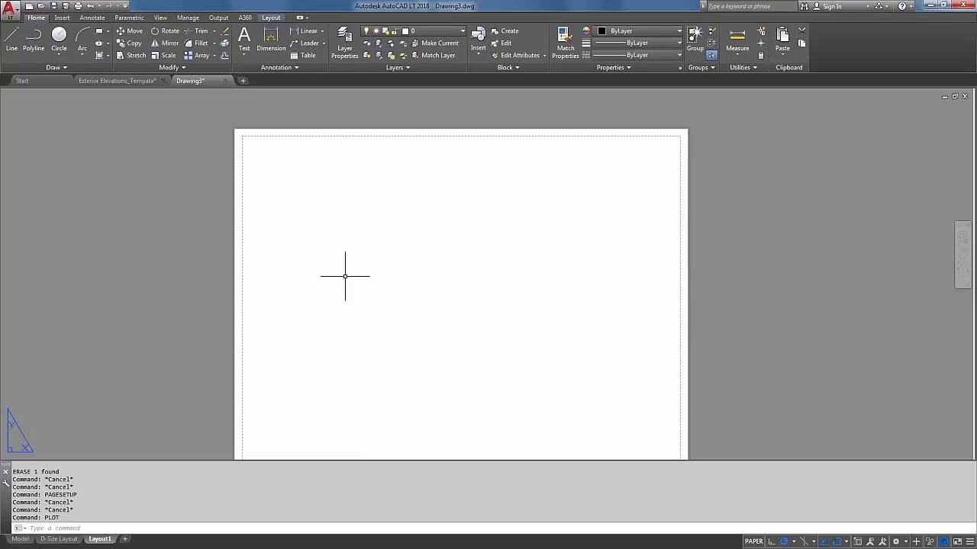
Open the Plotter Manager folder, examine the plot style tables in its Plot Styles subfolder, and return to the drawing.
{"action": "type", "text": "plotter"}
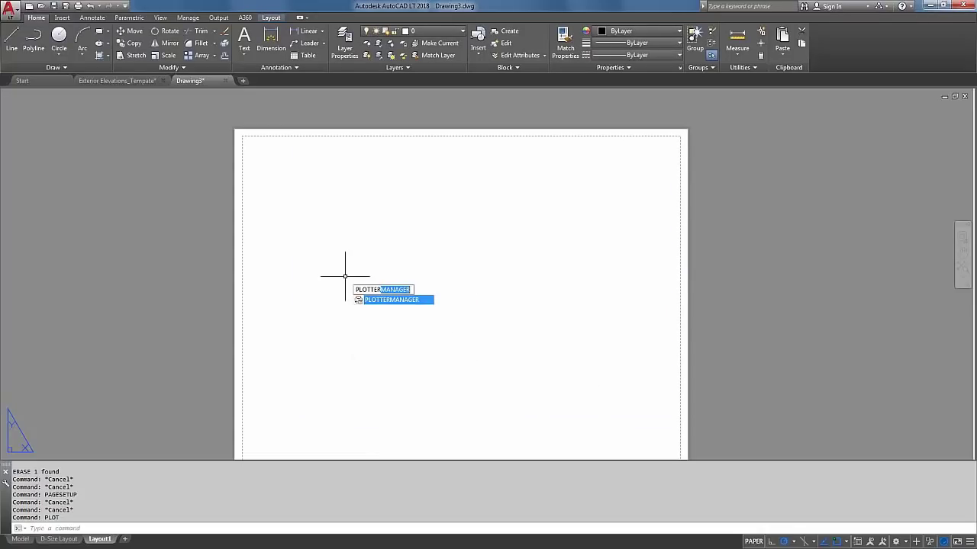
{"action": "key", "text": "Return"}
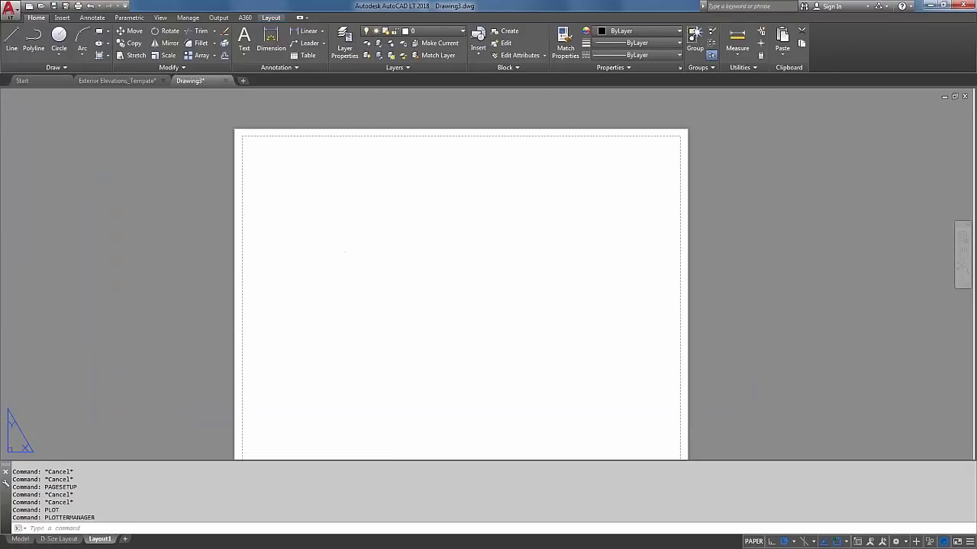
{"action": "left_click_drag", "start_coordinate": [85, 23], "coordinate": [152, 107]}
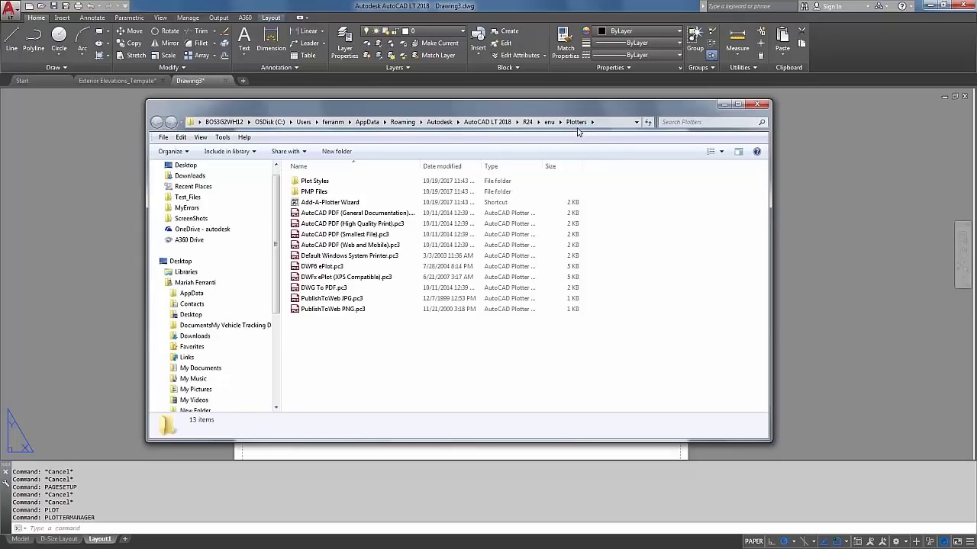
{"action": "left_click", "coordinate": [319, 183]}
{"action": "double_click", "coordinate": [319, 184]}
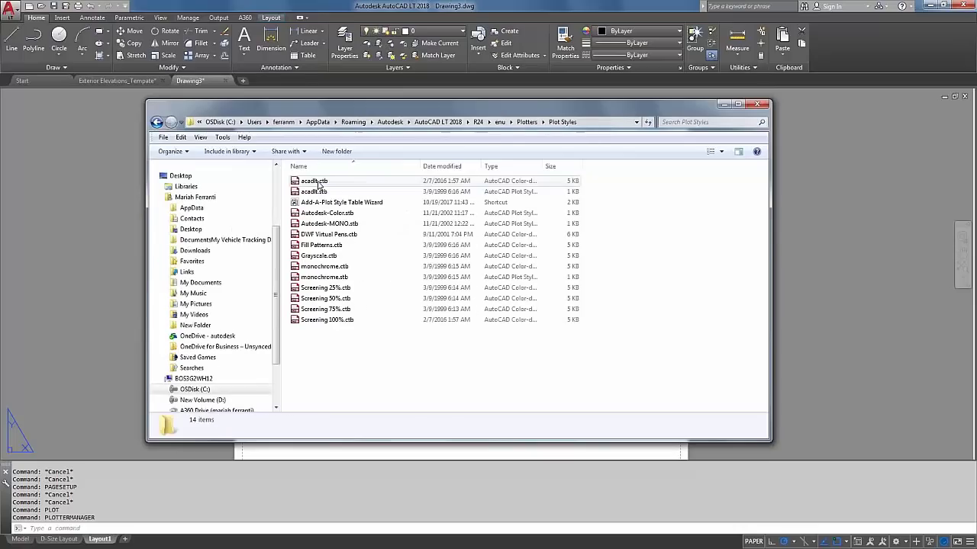
{"action": "left_click", "coordinate": [336, 257]}
{"action": "left_click", "coordinate": [339, 267]}
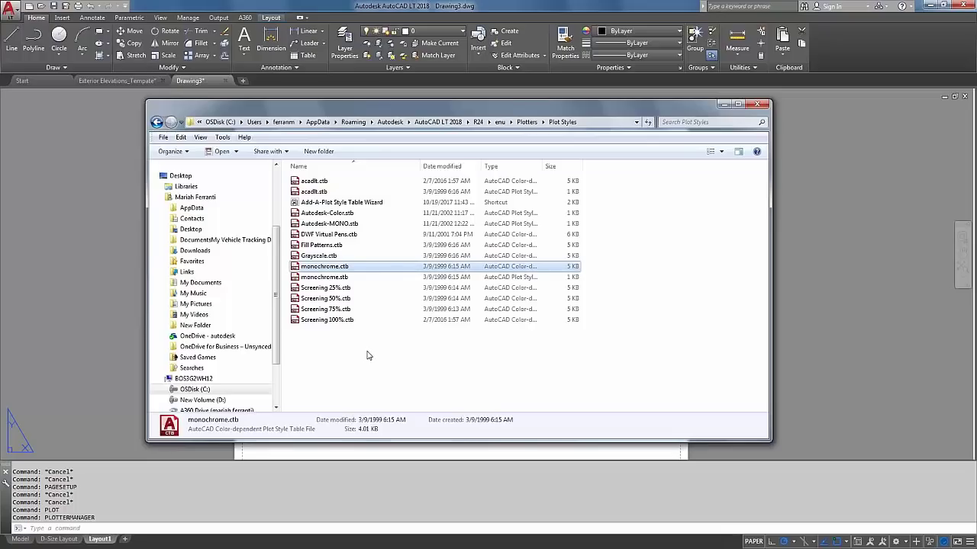
{"action": "left_click", "coordinate": [86, 256]}
{"action": "key", "text": "Escape"}
{"action": "key", "text": "Escape"}
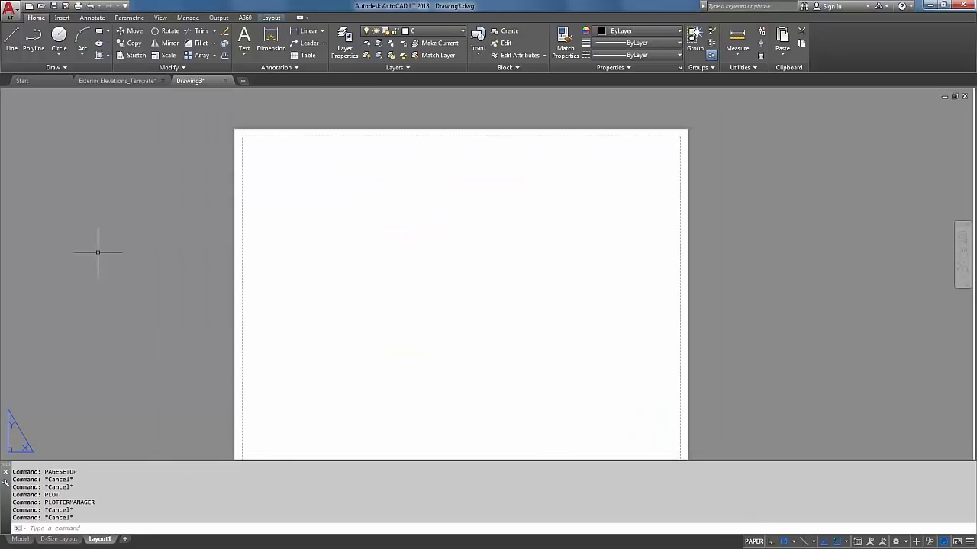
Examine the Plot Style Table Search Path under Printer Support File Path in the program options, then cancel.
{"action": "type", "text": "optio"}
{"action": "key", "text": "Return"}
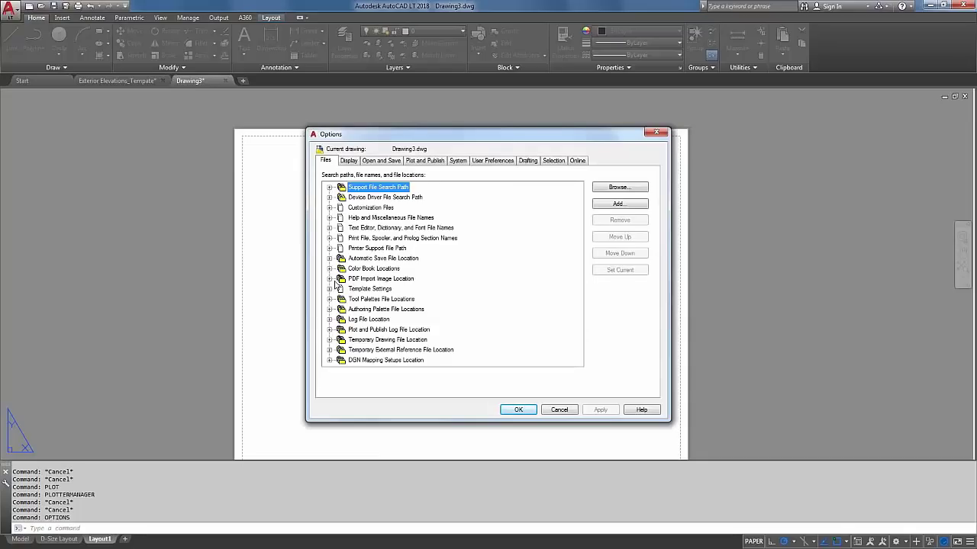
{"action": "left_click", "coordinate": [330, 248]}
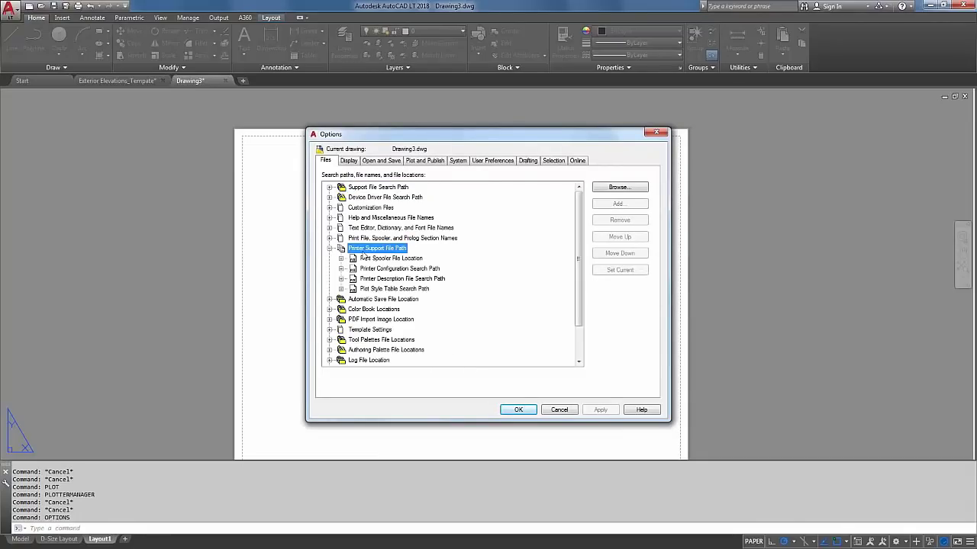
{"action": "left_click", "coordinate": [341, 288]}
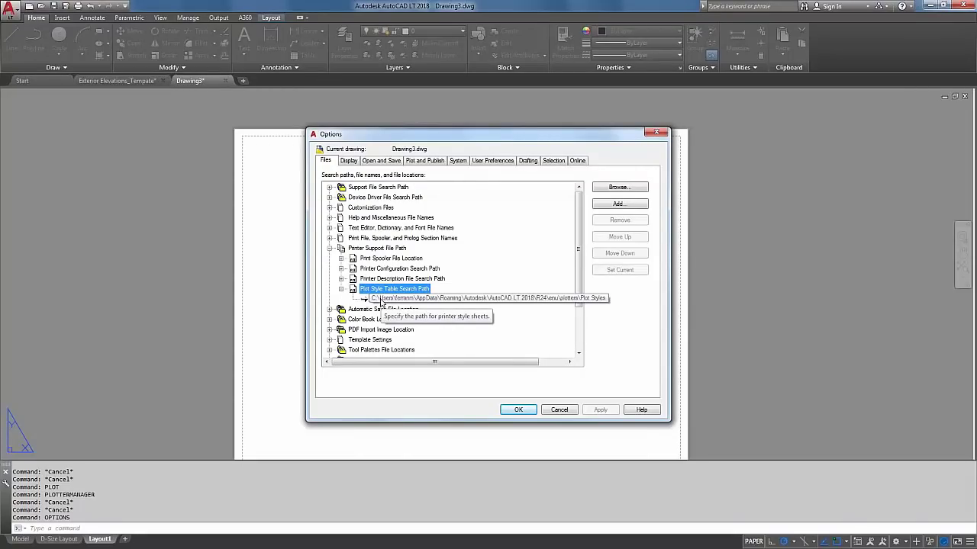
{"action": "left_click", "coordinate": [381, 300]}
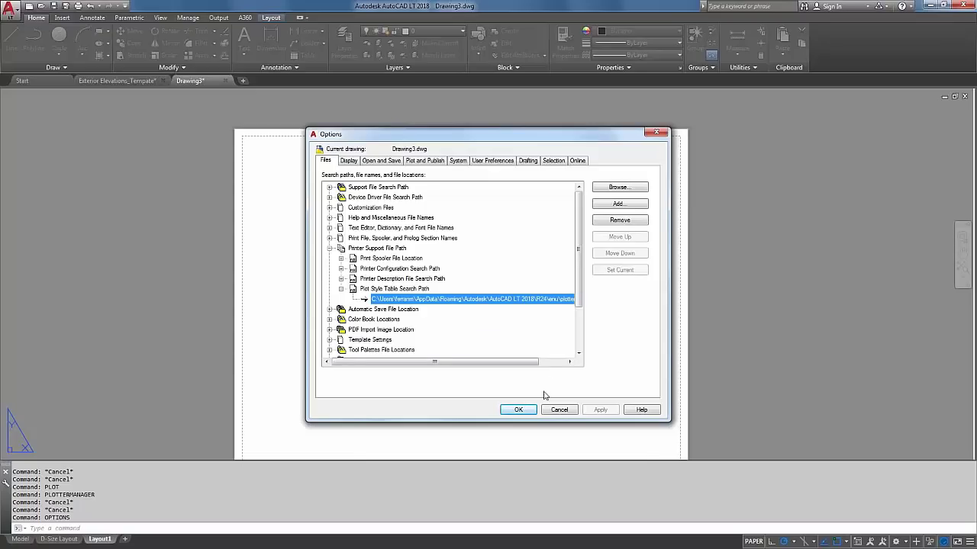
{"action": "left_click", "coordinate": [561, 411]}
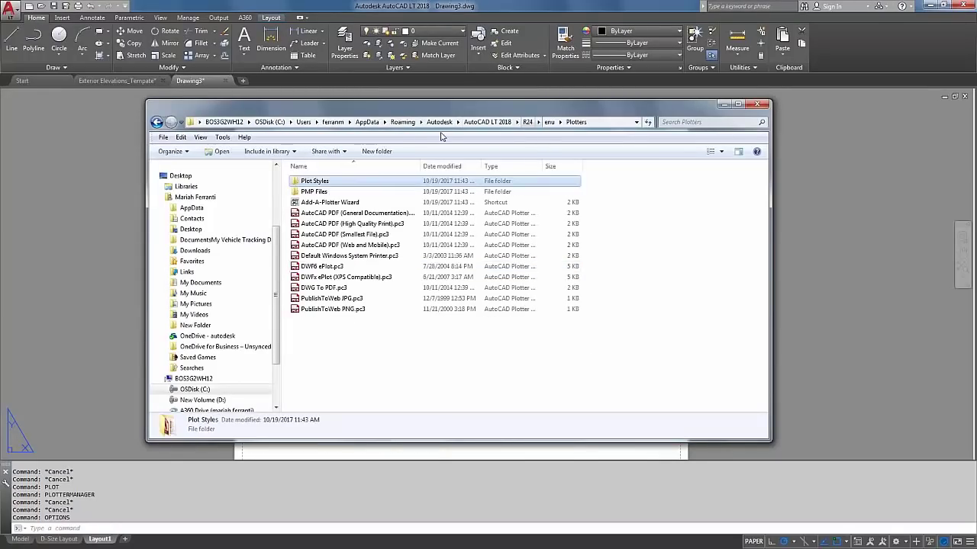
Launch the Add-A-Plotter Wizard and choose System Printer as the type of plotter to configure.
{"action": "left_click", "coordinate": [334, 203]}
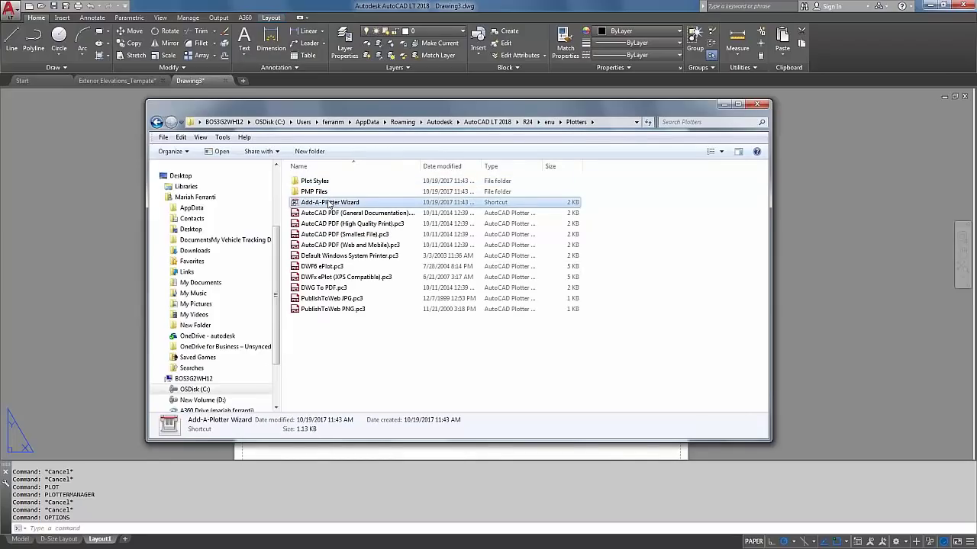
{"action": "double_click", "coordinate": [327, 204]}
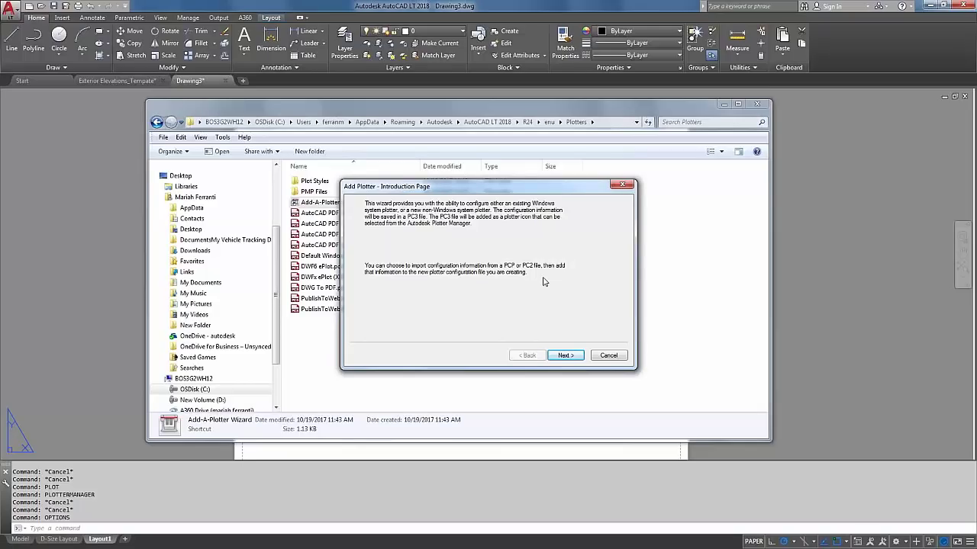
{"action": "left_click", "coordinate": [566, 356]}
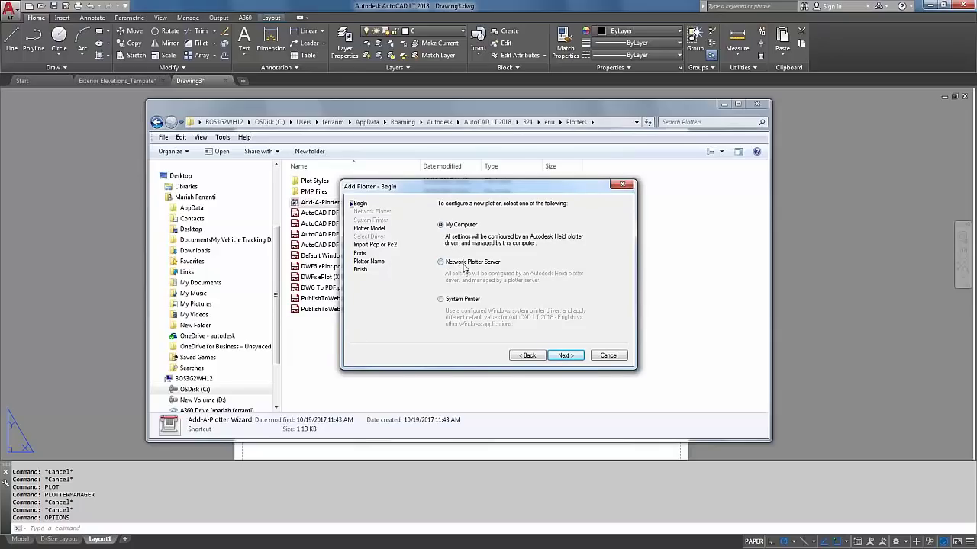
{"action": "left_click", "coordinate": [456, 300]}
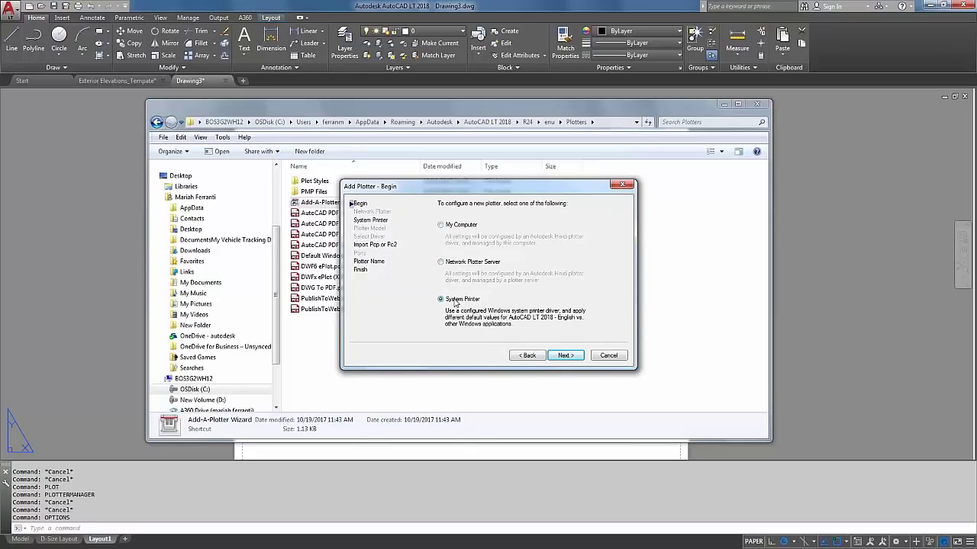
{"action": "left_click", "coordinate": [566, 356]}
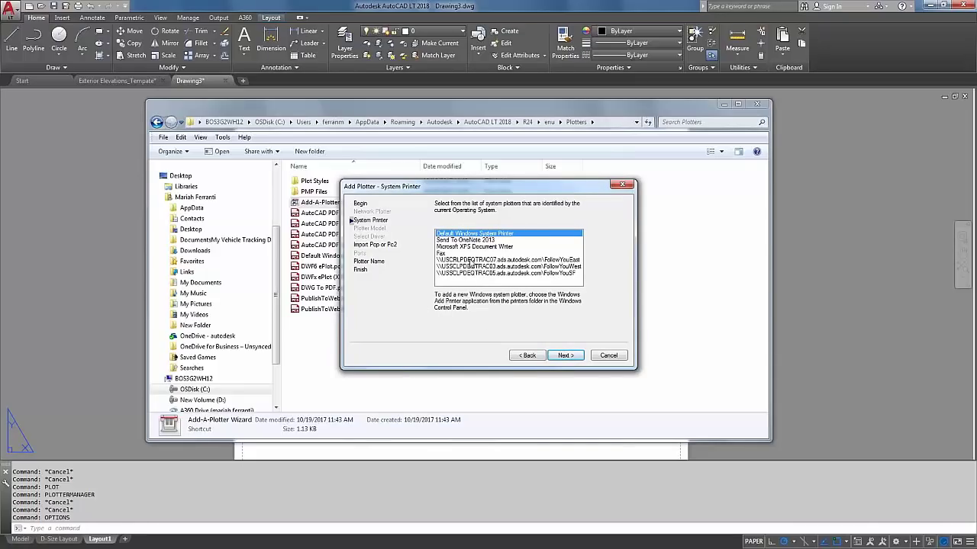
Base the plotter on the FollowYouWest system printer, skip the PCP/PC2 import, and accept FollowYouWest as the plotter name.
{"action": "left_click", "coordinate": [471, 260]}
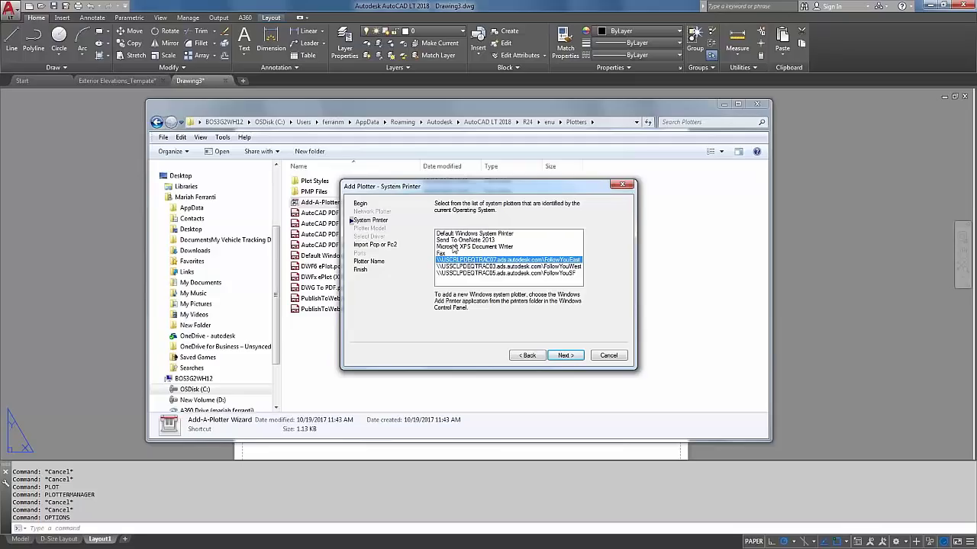
{"action": "left_click", "coordinate": [488, 267]}
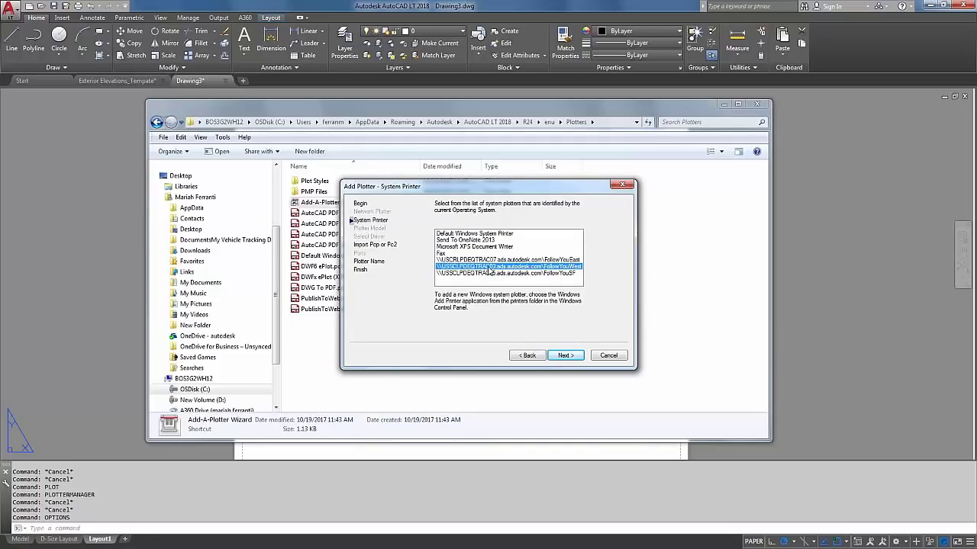
{"action": "left_click", "coordinate": [565, 356]}
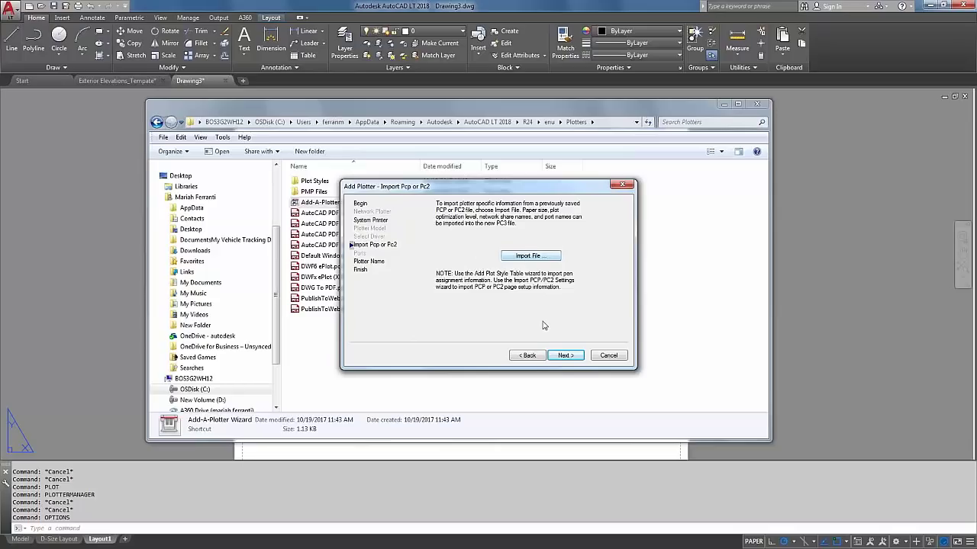
{"action": "left_click", "coordinate": [566, 357]}
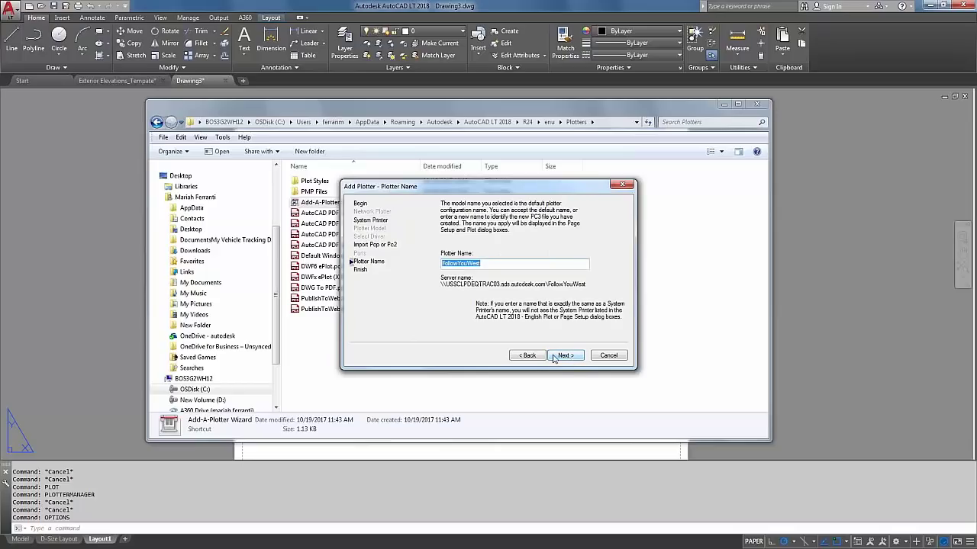
{"action": "left_click", "coordinate": [486, 262]}
{"action": "left_click", "coordinate": [568, 356]}
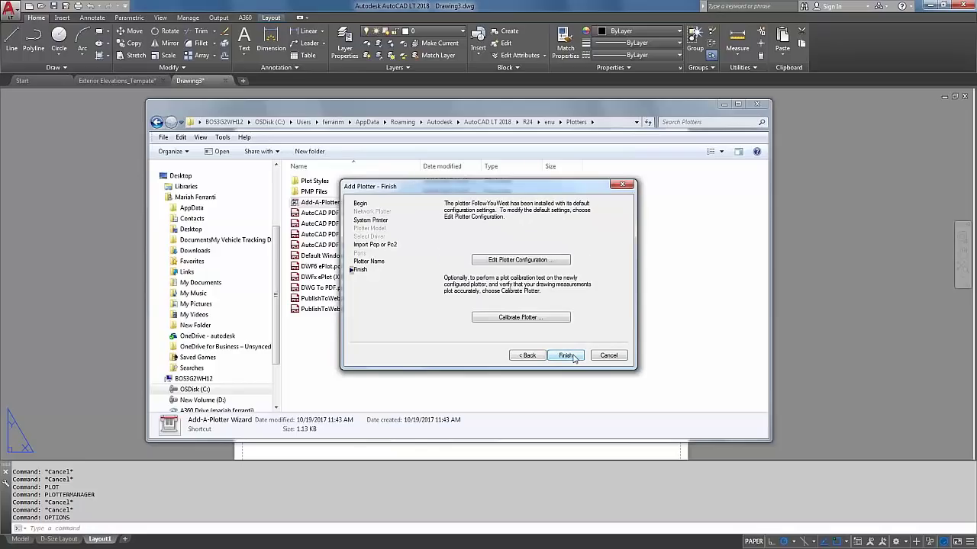
Examine the FollowYouWest plotter configuration's custom properties and raster graphics settings without changing them.
{"action": "left_click", "coordinate": [531, 260]}
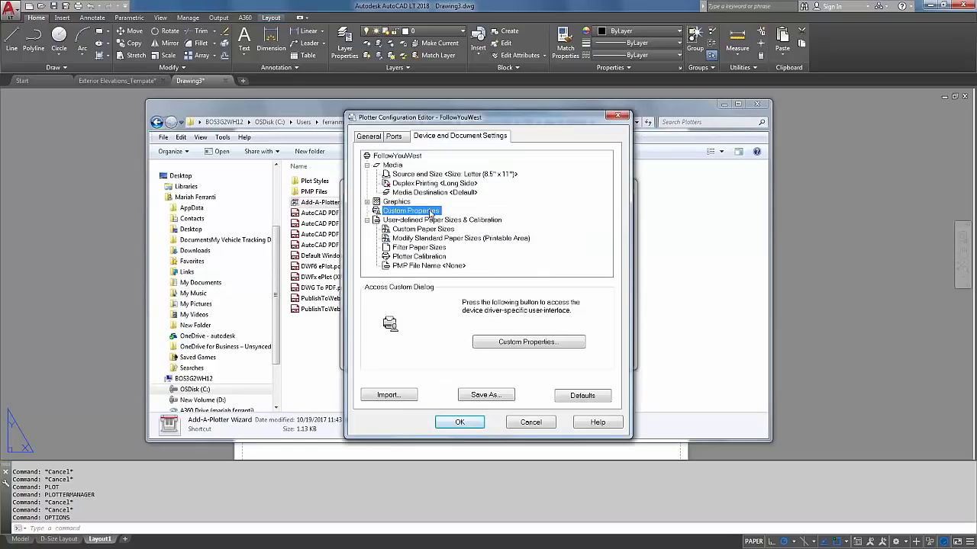
{"action": "left_click", "coordinate": [518, 343]}
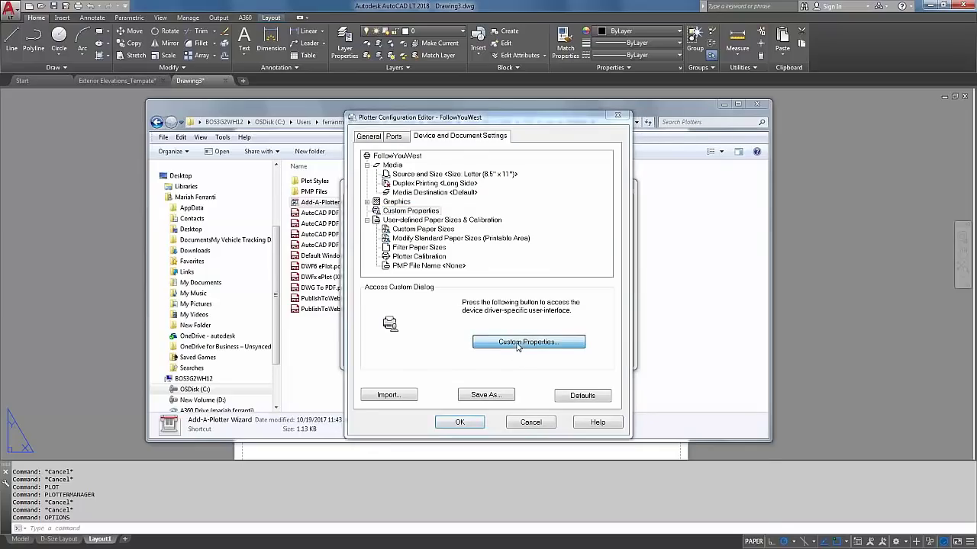
{"action": "left_click_drag", "start_coordinate": [544, 264], "coordinate": [541, 195]}
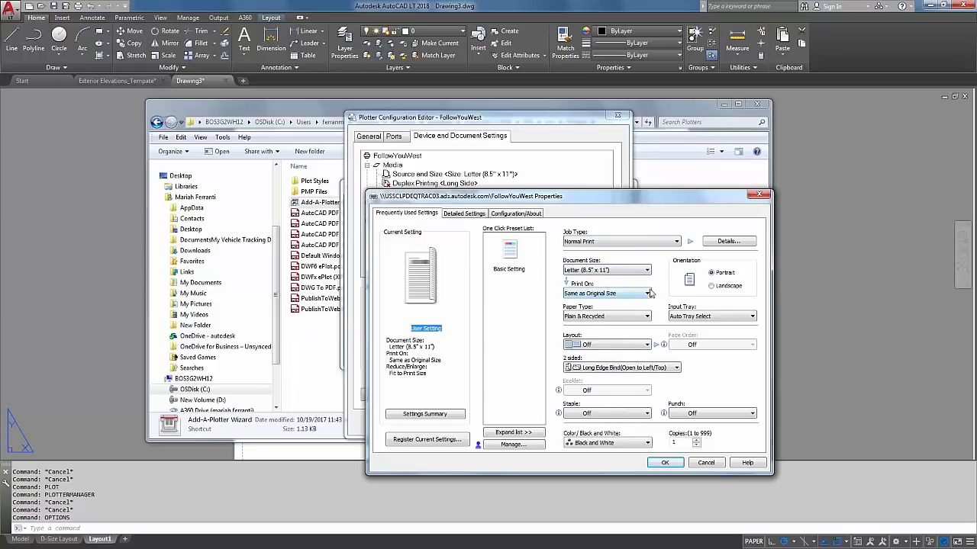
{"action": "left_click", "coordinate": [758, 196]}
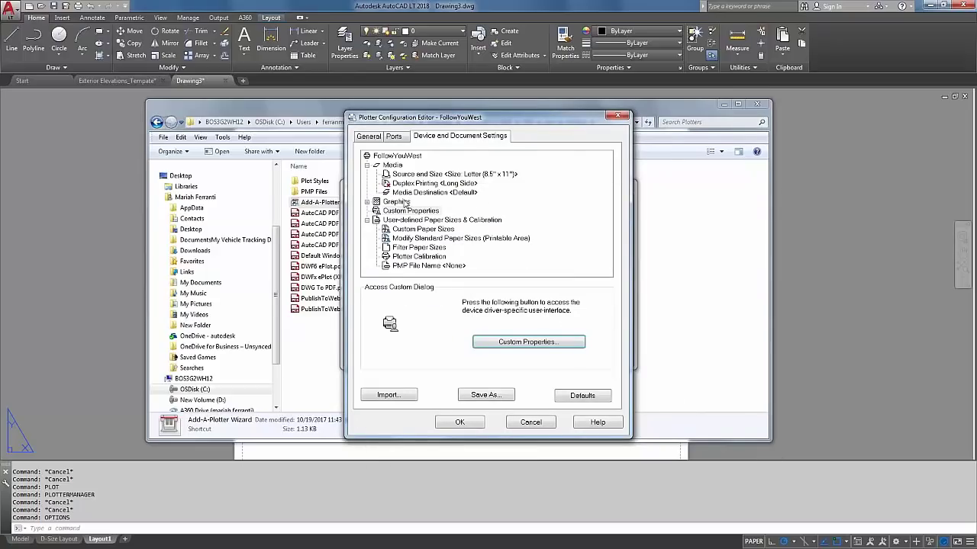
{"action": "left_click", "coordinate": [368, 203]}
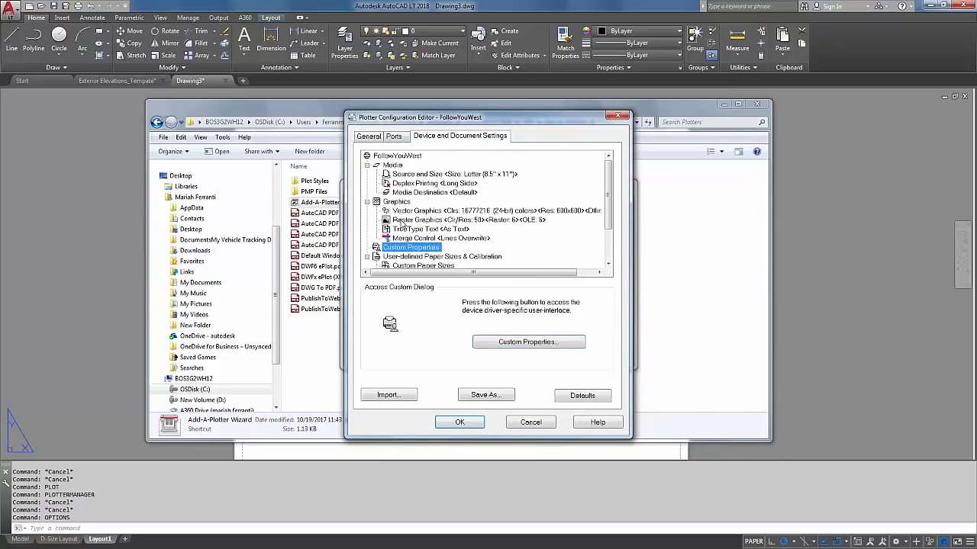
{"action": "left_click", "coordinate": [402, 221]}
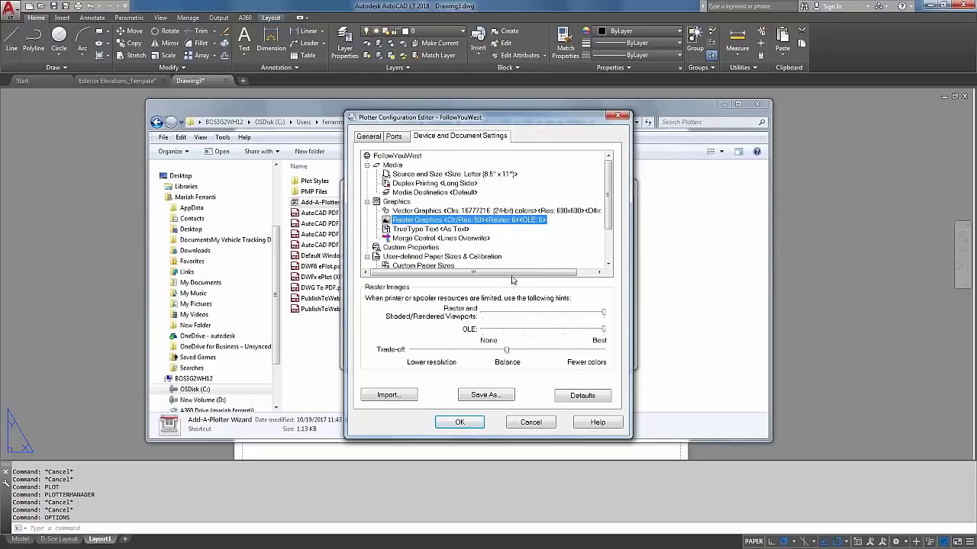
{"action": "left_click", "coordinate": [367, 202]}
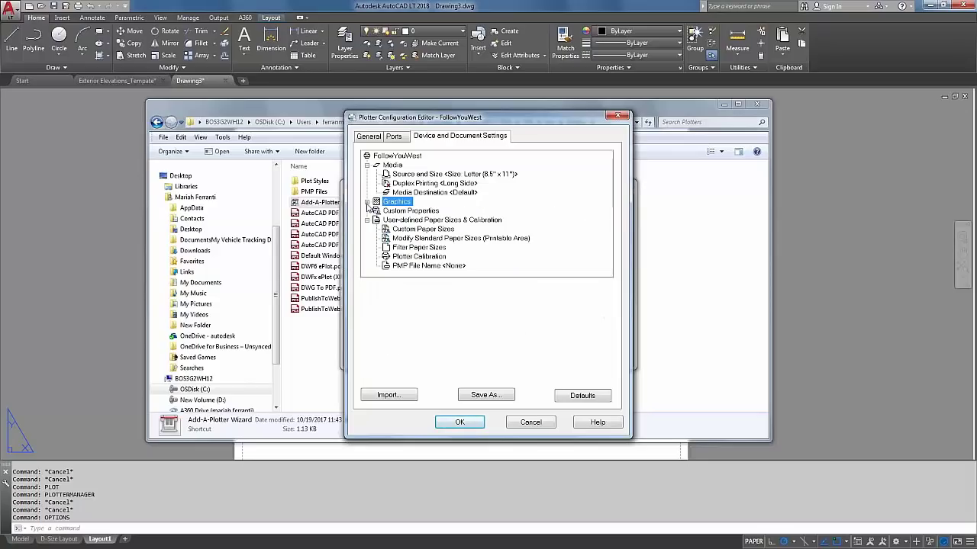
Examine the custom paper size options and the printable area settings for standard paper sizes, then close the plotter configuration.
{"action": "left_click", "coordinate": [404, 241]}
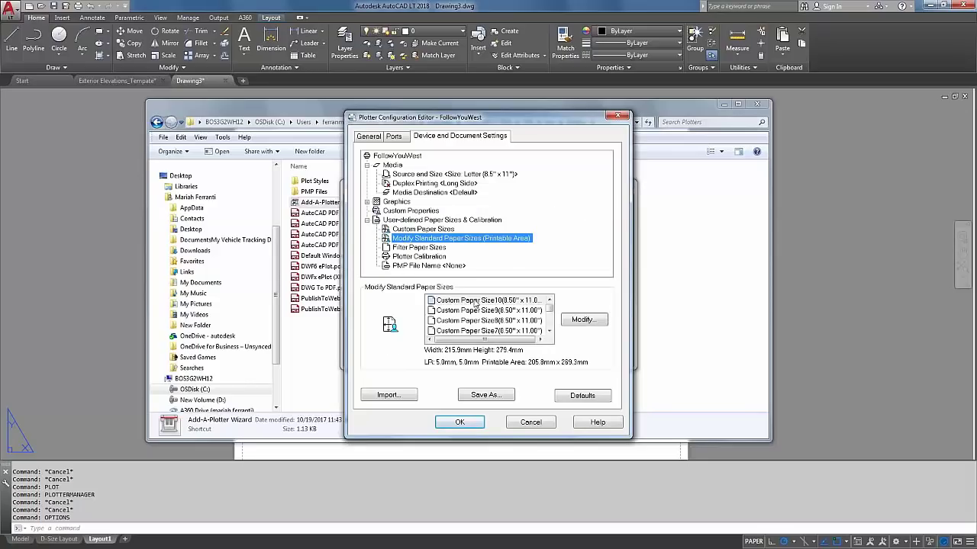
{"action": "left_click", "coordinate": [480, 302]}
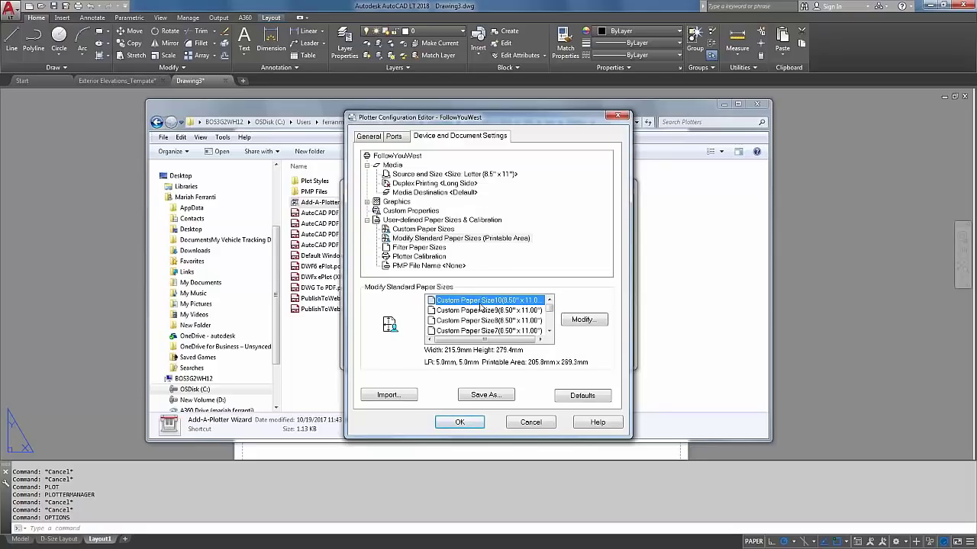
{"action": "left_click", "coordinate": [585, 321]}
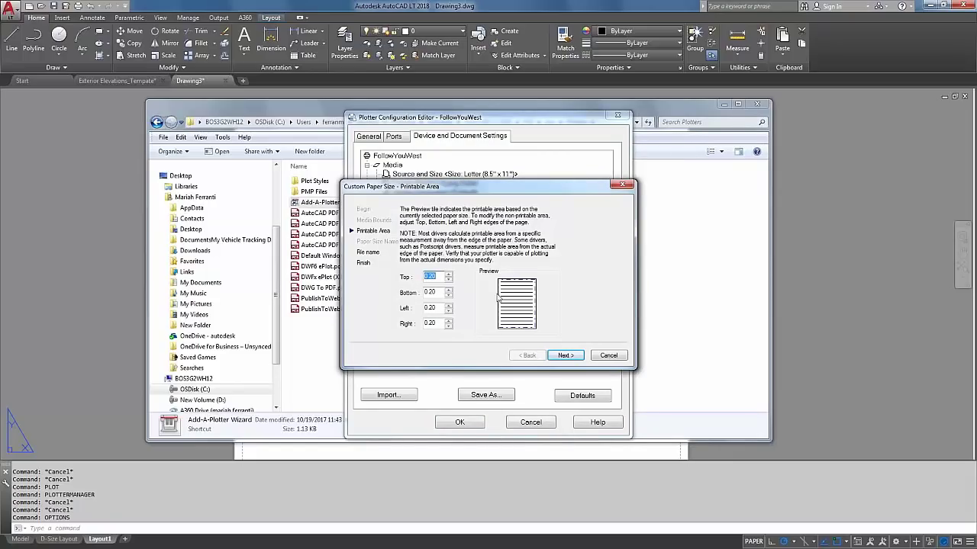
{"action": "left_click", "coordinate": [608, 356]}
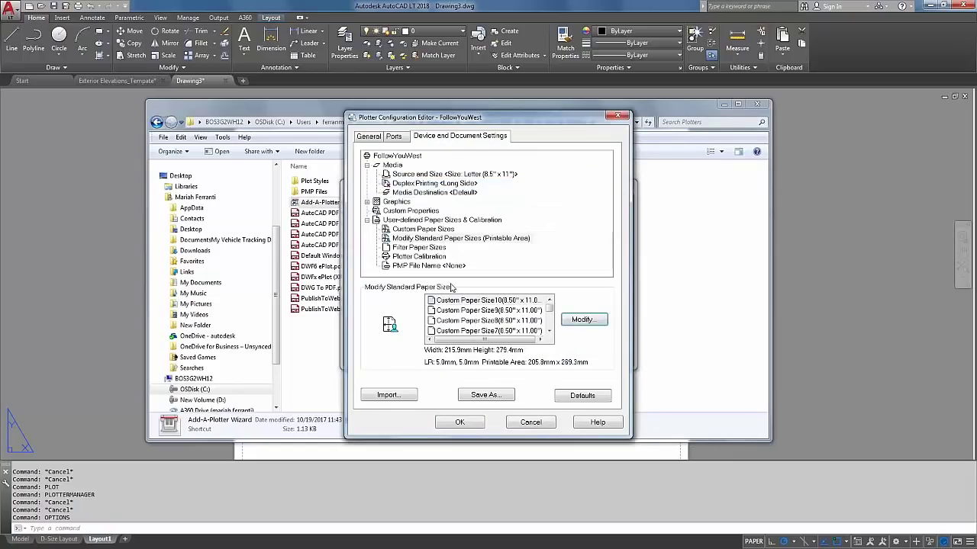
{"action": "left_click", "coordinate": [413, 230]}
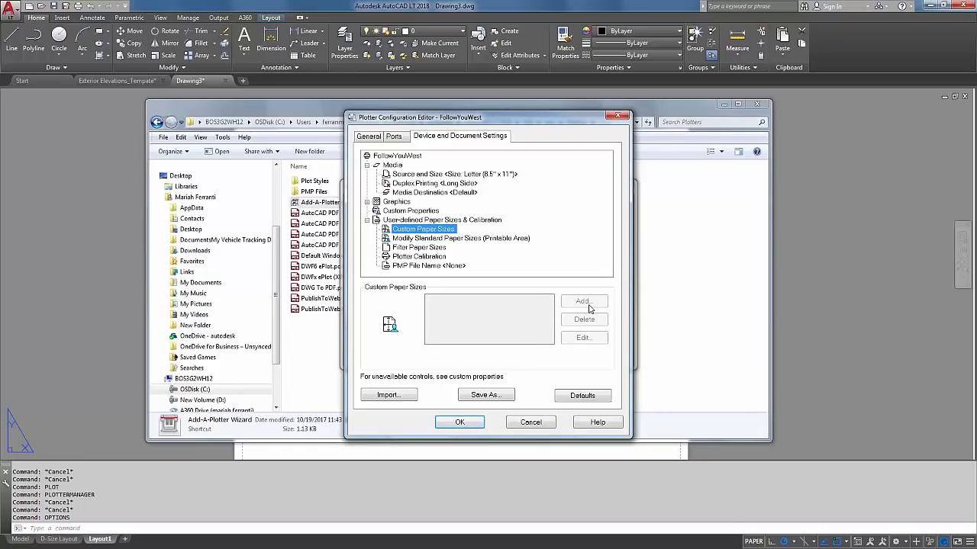
{"action": "left_click", "coordinate": [464, 238]}
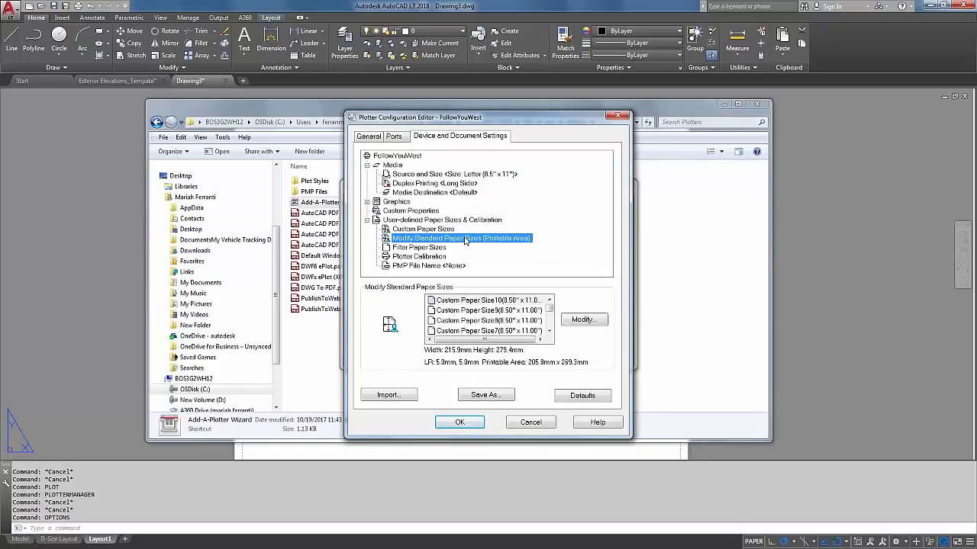
{"action": "left_click", "coordinate": [502, 310]}
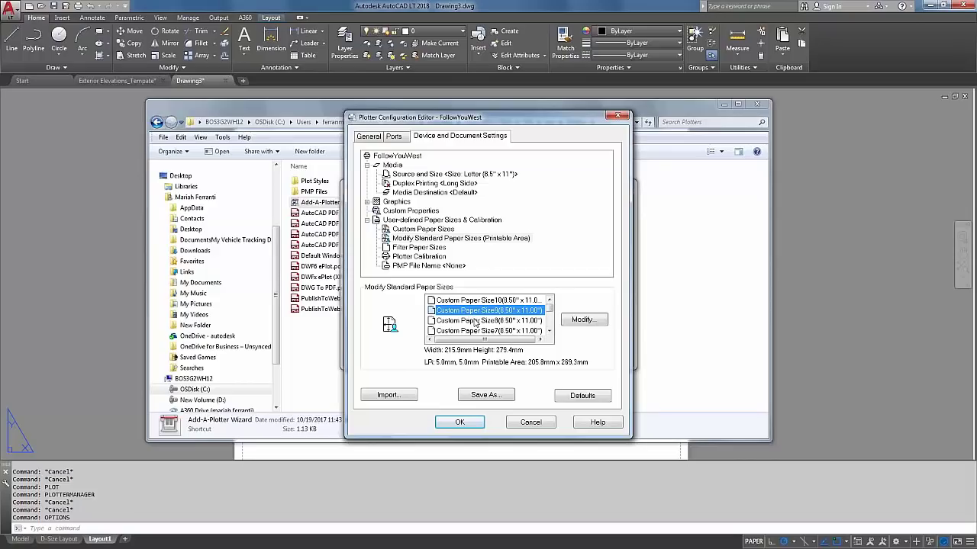
{"action": "left_click", "coordinate": [467, 425]}
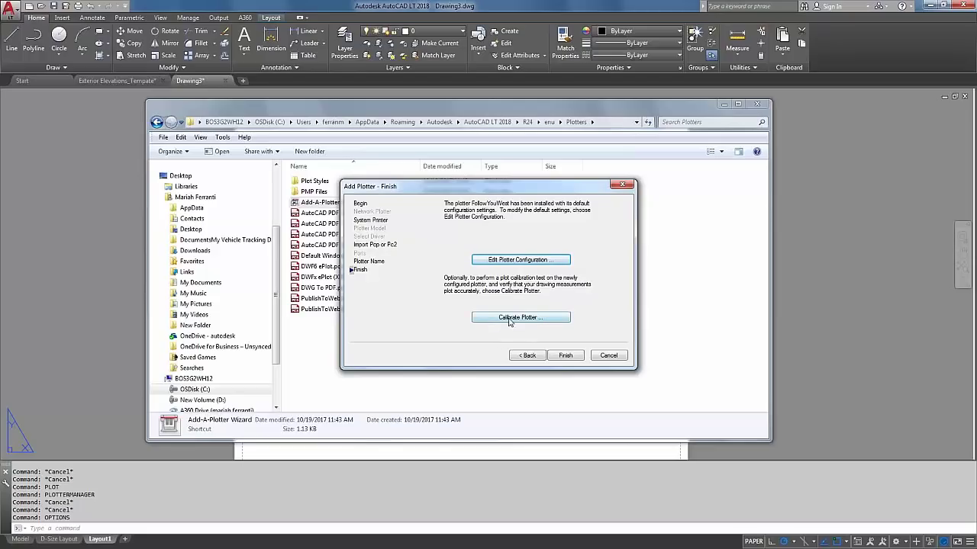
Finish the Add Plotter wizard, locate FollowYouWest.pc3 in the Plotters folder, and return to the drawing.
{"action": "left_click", "coordinate": [563, 356]}
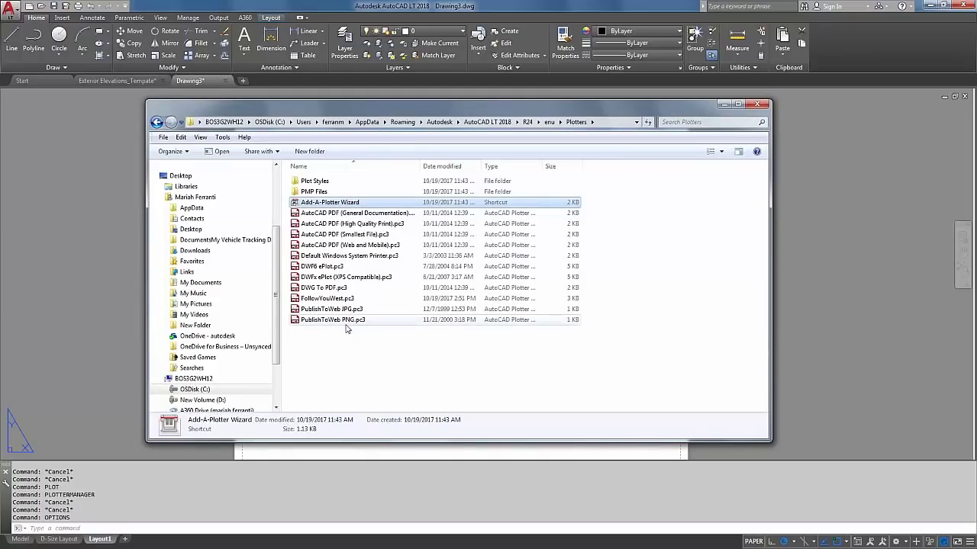
{"action": "left_click", "coordinate": [341, 299]}
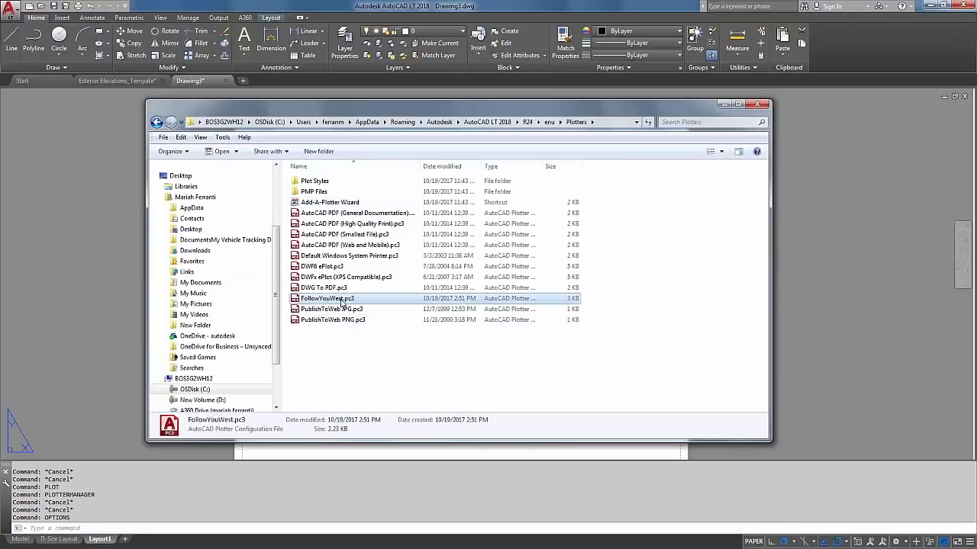
{"action": "left_click", "coordinate": [98, 274]}
{"action": "key", "text": "Escape"}
{"action": "key", "text": "Escape"}
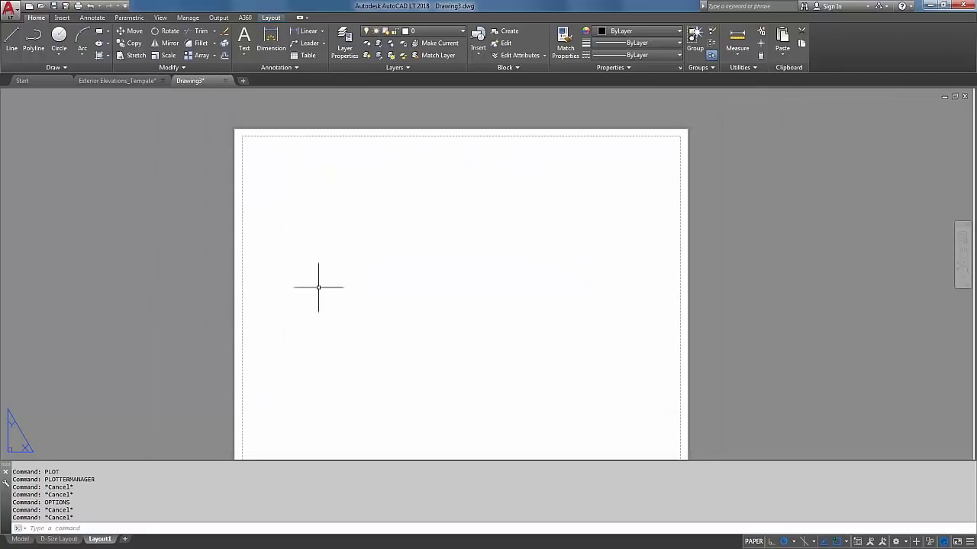
Start a plot of Layout1, try FollowYouWest.pc3 as the plotter, and close the dialog without plotting.
{"action": "scroll", "coordinate": [298, 258], "scroll_direction": "down", "scroll_amount": 5}
{"action": "middle_click_drag", "start_coordinate": [307, 301], "coordinate": [294, 320]}
{"action": "key", "text": "Escape"}
{"action": "key", "text": "Escape"}
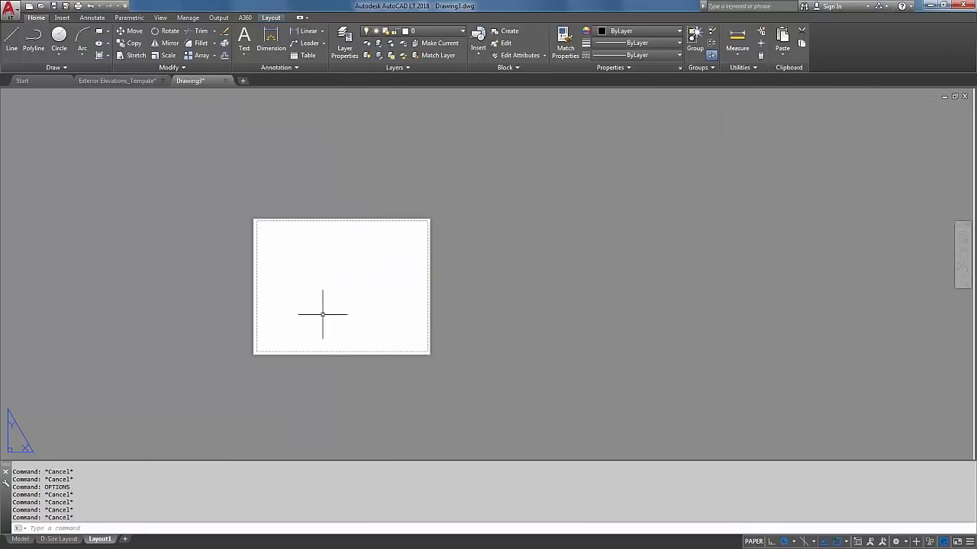
{"action": "type", "text": "plot"}
{"action": "key", "text": "Return"}
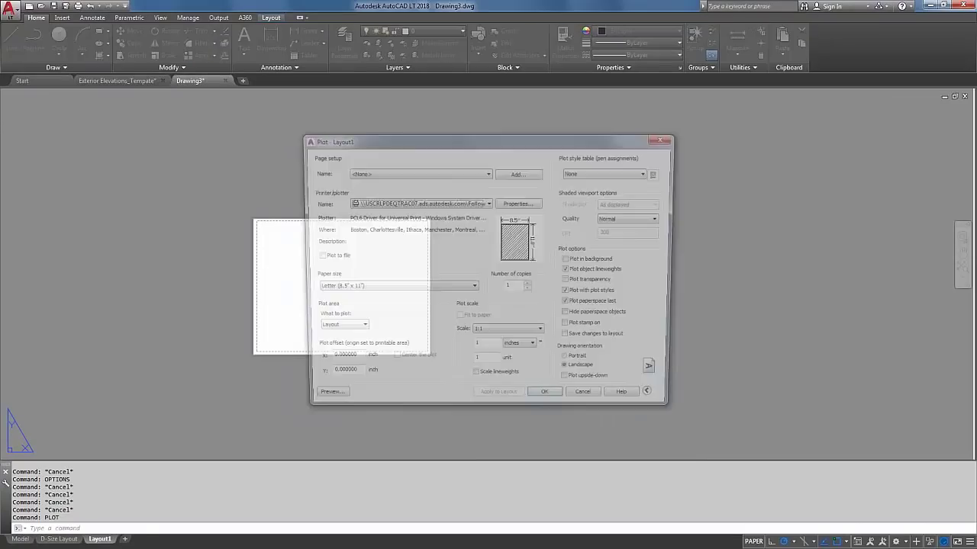
{"action": "left_click", "coordinate": [427, 204]}
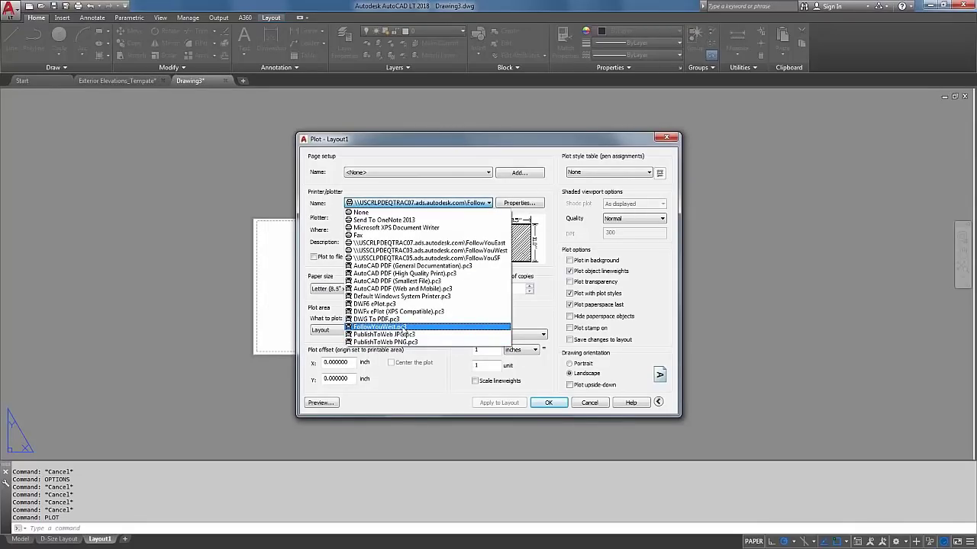
{"action": "left_click", "coordinate": [405, 327]}
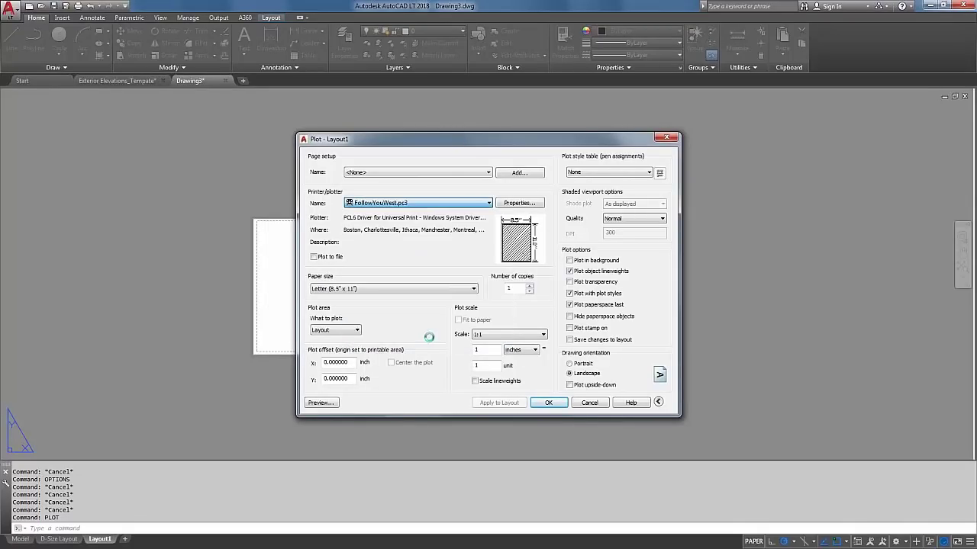
{"action": "left_click", "coordinate": [667, 138]}
Switch to the Exterior Elevations_Tempate drawing, check the plotters available for plotting Layout4, and close the dialog without plotting.
{"action": "left_click", "coordinate": [94, 82]}
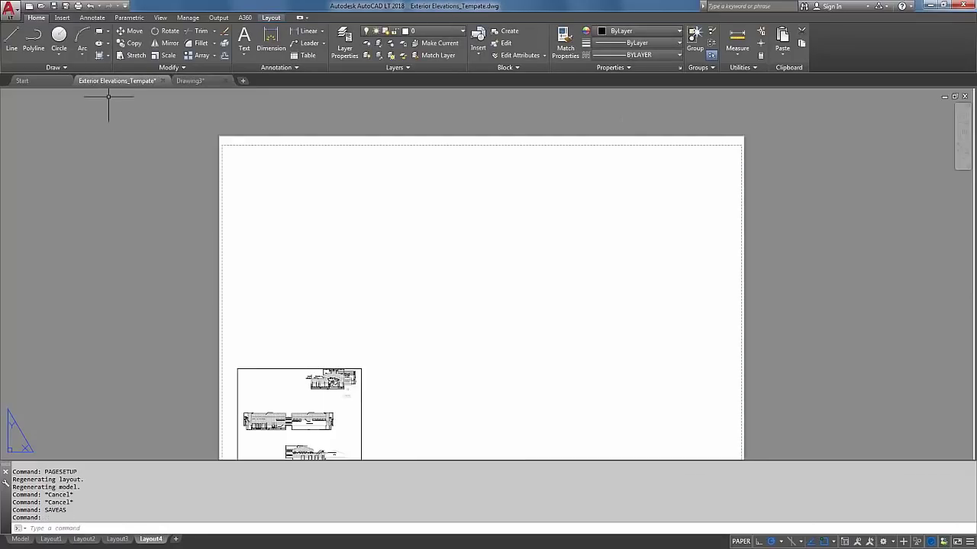
{"action": "middle_click_drag", "start_coordinate": [299, 225], "coordinate": [312, 226]}
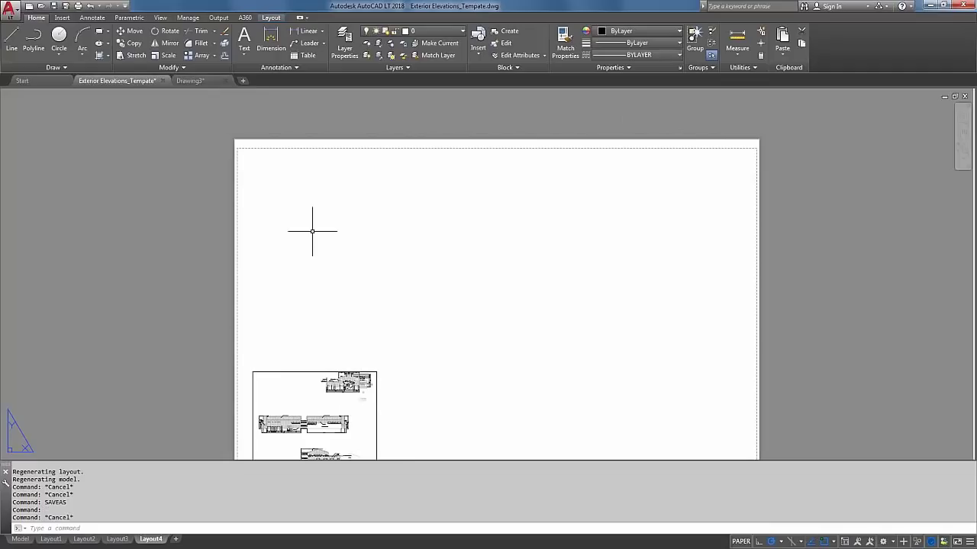
{"action": "type", "text": "plot"}
{"action": "key", "text": "Return"}
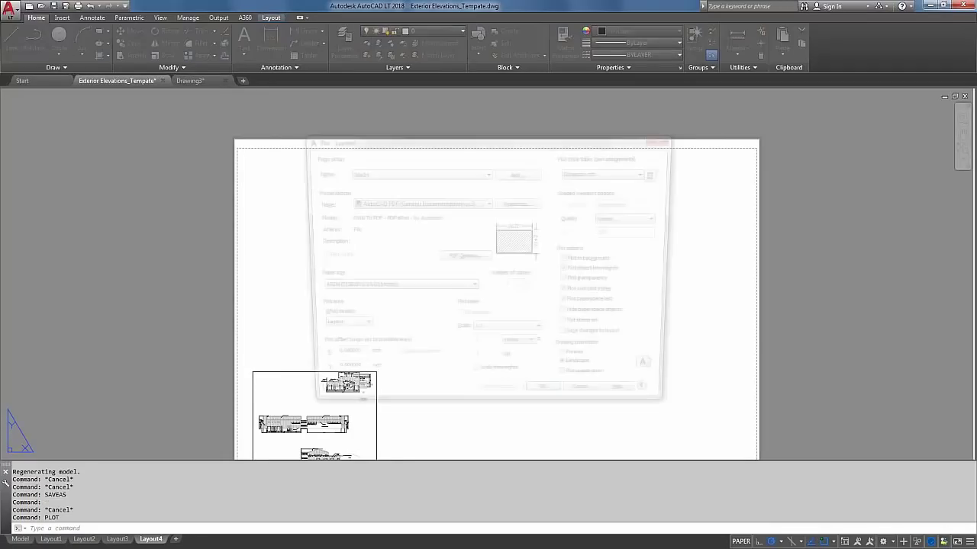
{"action": "left_click", "coordinate": [452, 203]}
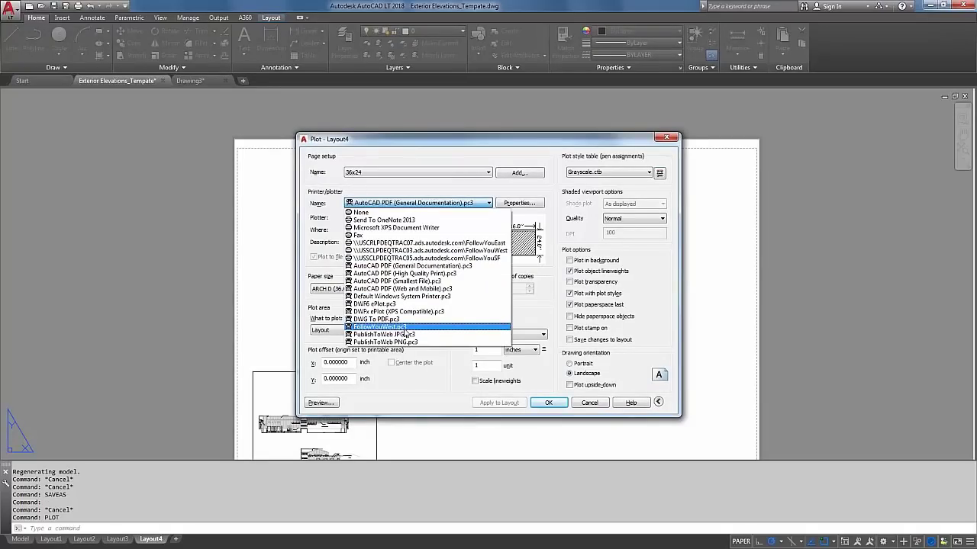
{"action": "key", "text": "Escape"}
{"action": "key", "text": "Escape"}
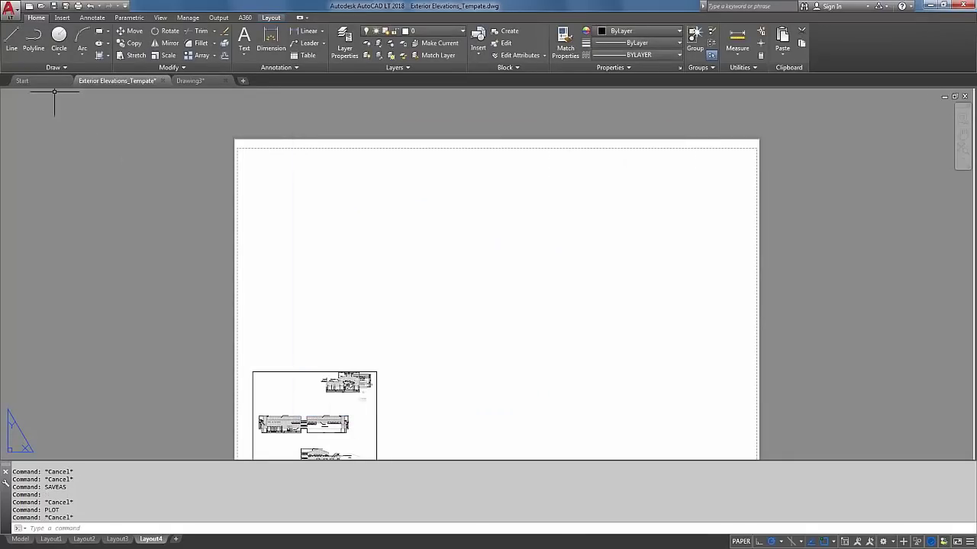
Create a new drawing from the acadlt.dwt template.
{"action": "left_click", "coordinate": [30, 7]}
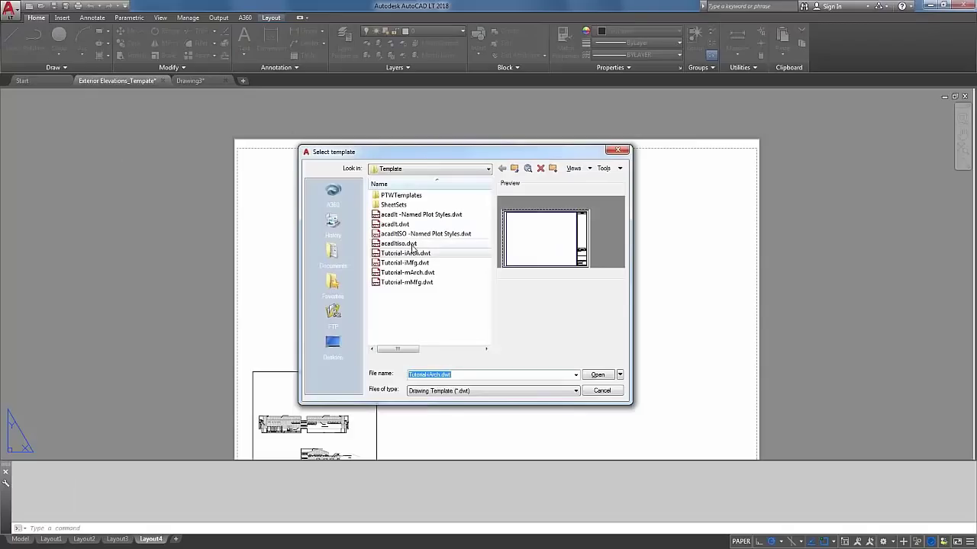
{"action": "left_click", "coordinate": [405, 224]}
{"action": "left_click", "coordinate": [597, 375]}
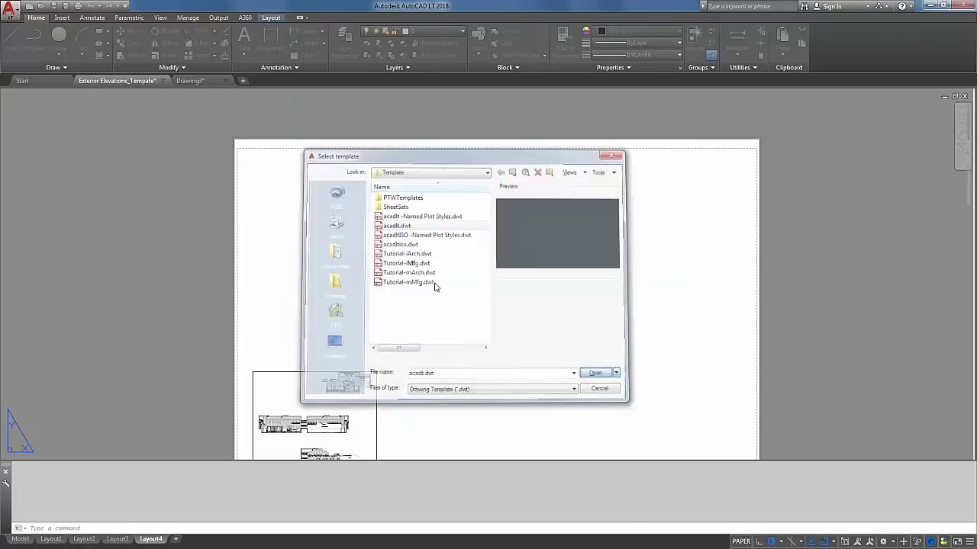
Check the plotters available for plotting Layout1 of the new drawing, keeping None, and close the dialog without plotting.
{"action": "left_click", "coordinate": [51, 539]}
{"action": "key", "text": "Escape"}
{"action": "key", "text": "Escape"}
{"action": "type", "text": "plot"}
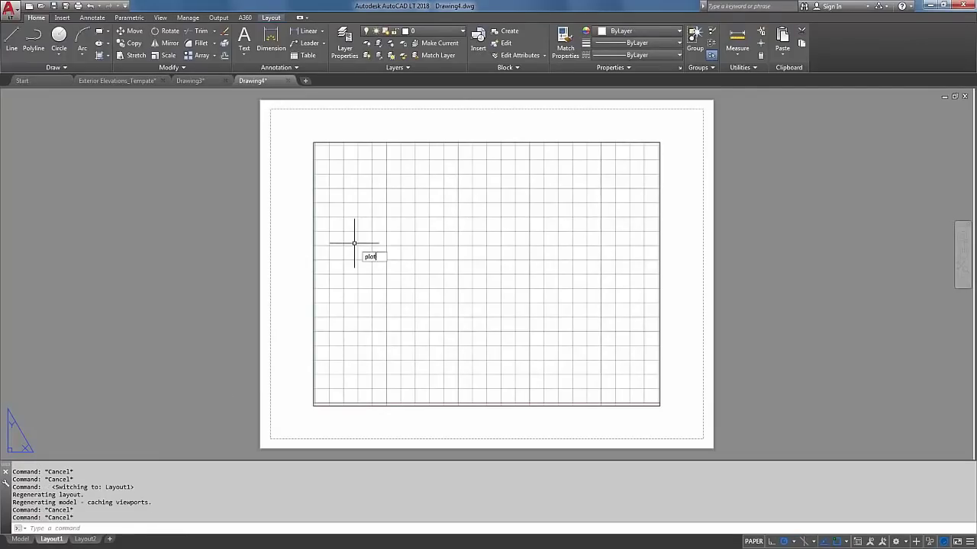
{"action": "key", "text": "Return"}
{"action": "left_click", "coordinate": [392, 203]}
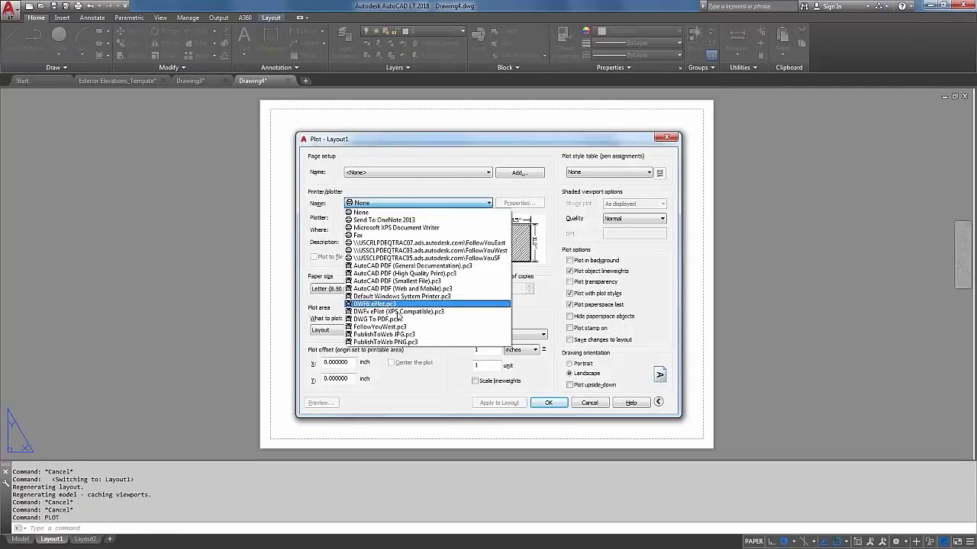
{"action": "left_click", "coordinate": [427, 200]}
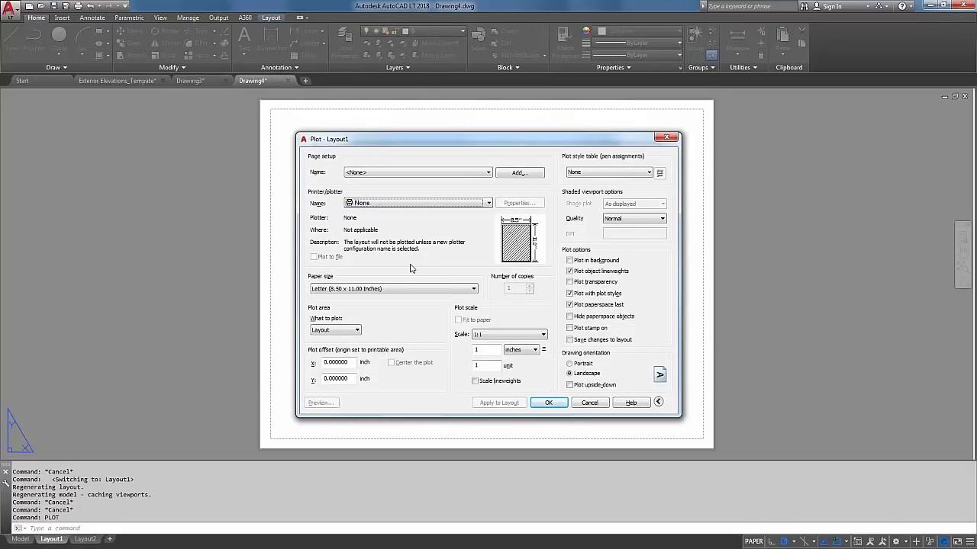
{"action": "key", "text": "Escape"}
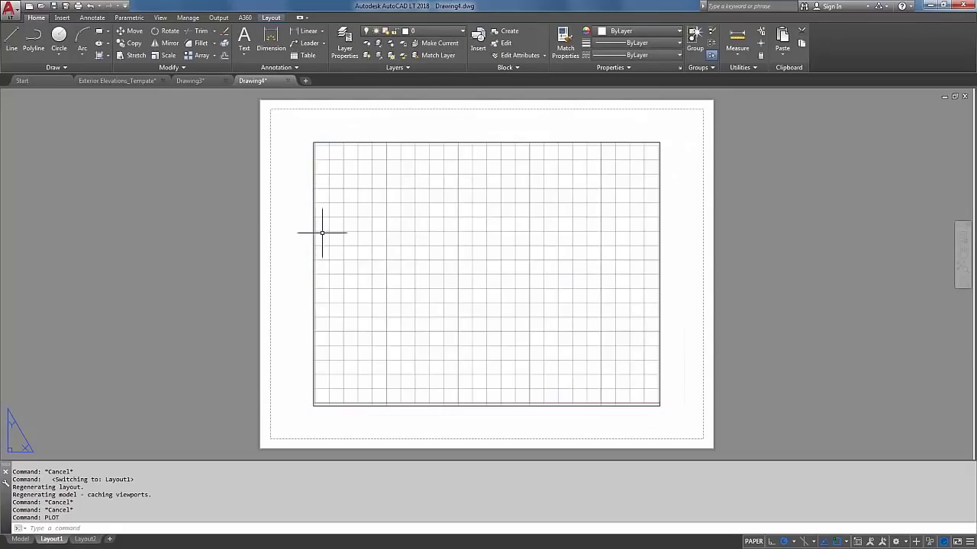
View the D-Size Layout in Drawing3 and return to the Exterior Elevations_Tempate drawing.
{"action": "left_click", "coordinate": [193, 81]}
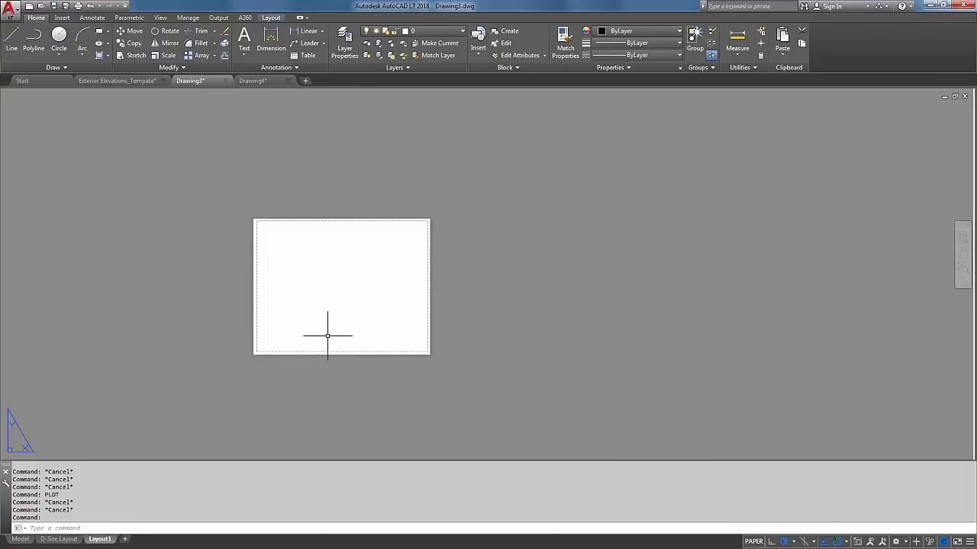
{"action": "left_click", "coordinate": [61, 539]}
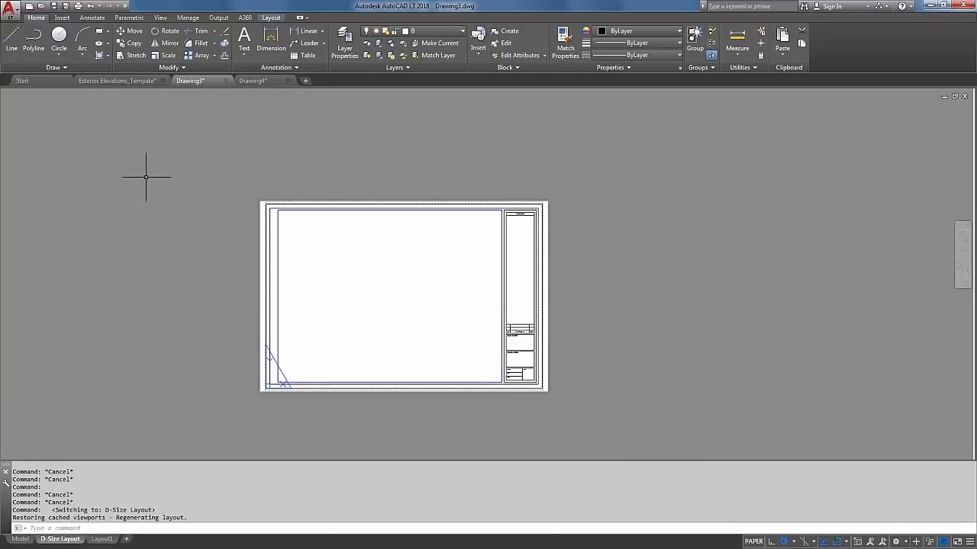
{"action": "left_click", "coordinate": [131, 80]}
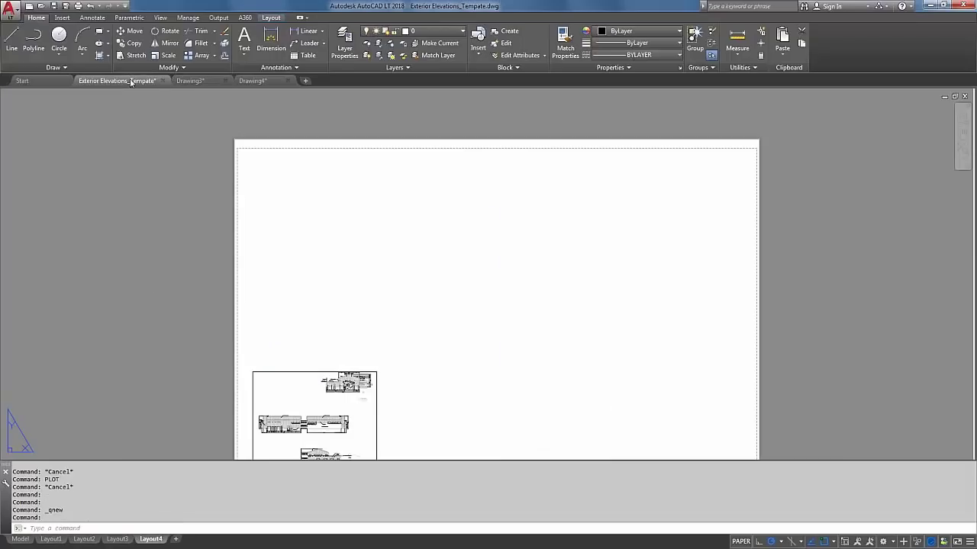
Review the plot settings of Layout2, proceed as far as choosing the PDF file location, and cancel without plotting.
{"action": "left_click", "coordinate": [85, 539]}
{"action": "scroll", "coordinate": [502, 319], "scroll_direction": "up", "scroll_amount": 2}
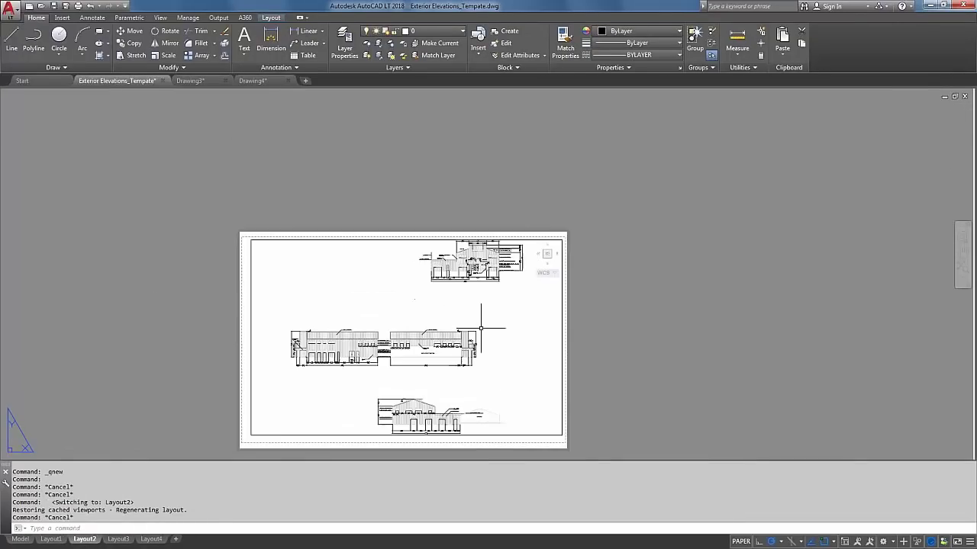
{"action": "middle_click_drag", "start_coordinate": [484, 327], "coordinate": [493, 313]}
{"action": "type", "text": "plot"}
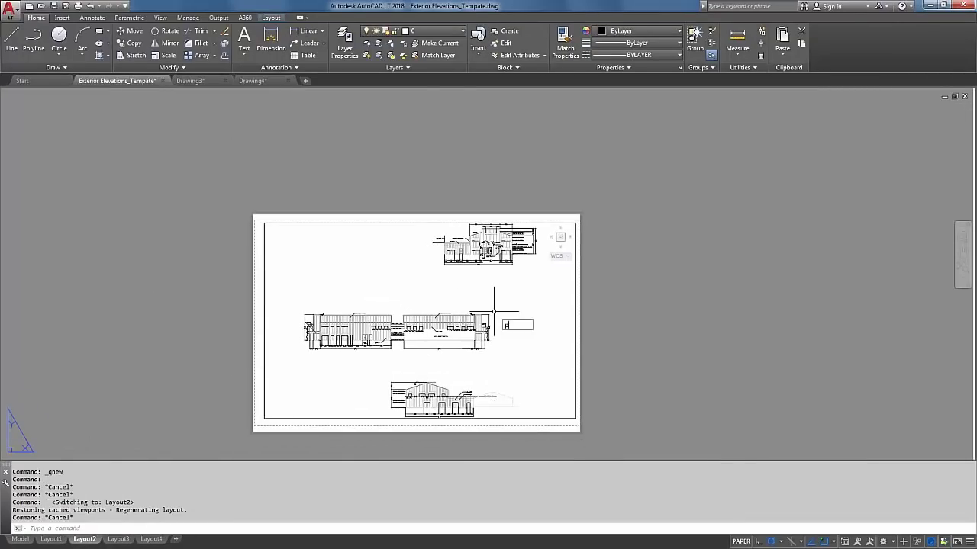
{"action": "key", "text": "Return"}
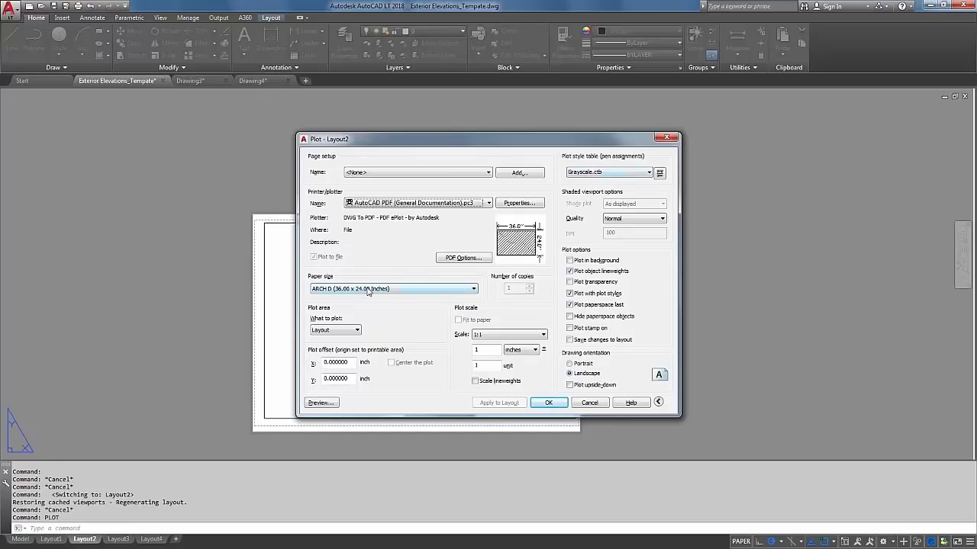
{"action": "left_click", "coordinate": [548, 402]}
{"action": "left_click", "coordinate": [630, 392]}
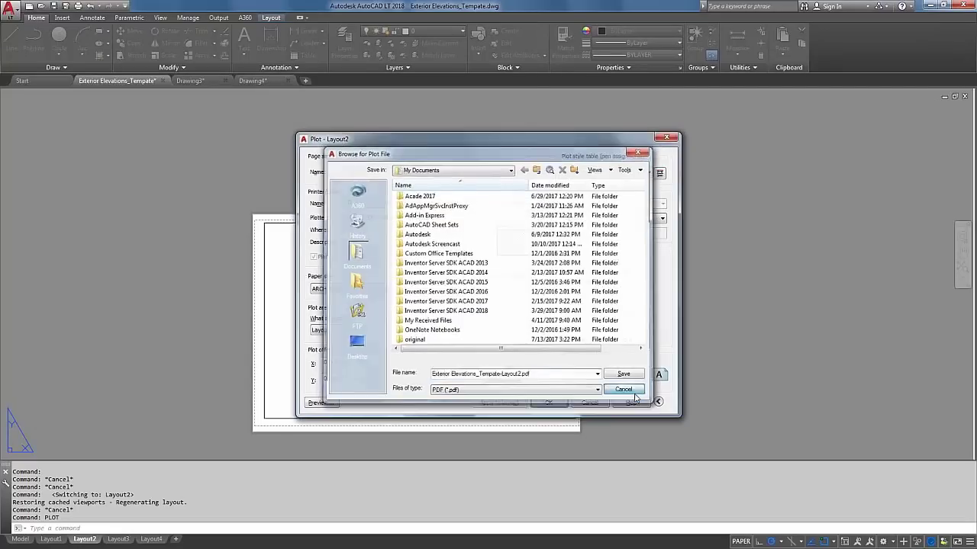
{"action": "left_click", "coordinate": [592, 404]}
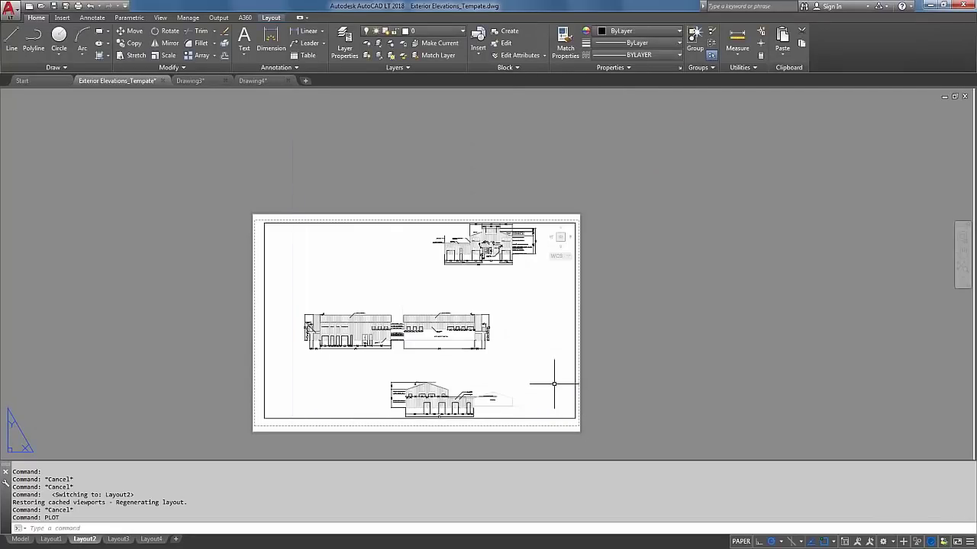
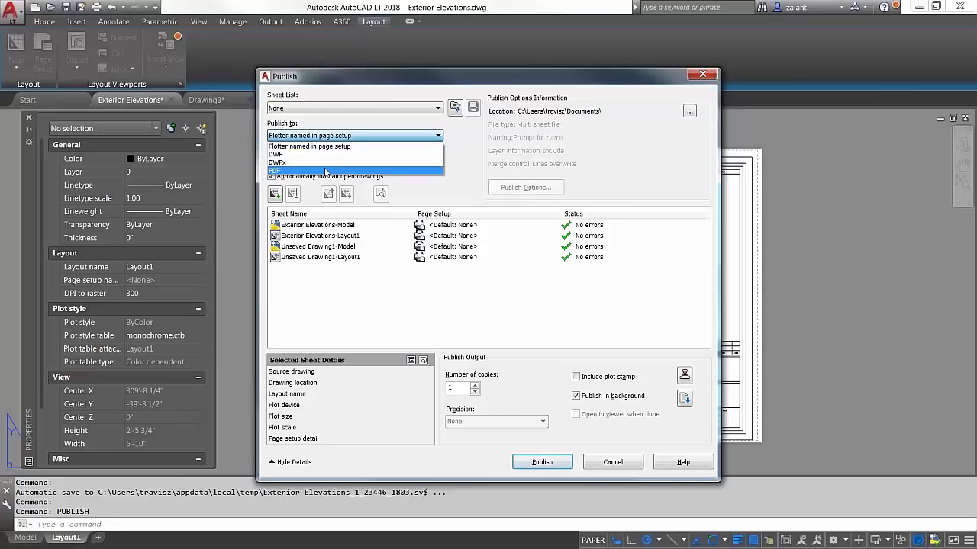
Set the Publish output to PDF and review the PDF publish options without changing them.
{"action": "left_click", "coordinate": [324, 170]}
{"action": "left_click", "coordinate": [527, 188]}
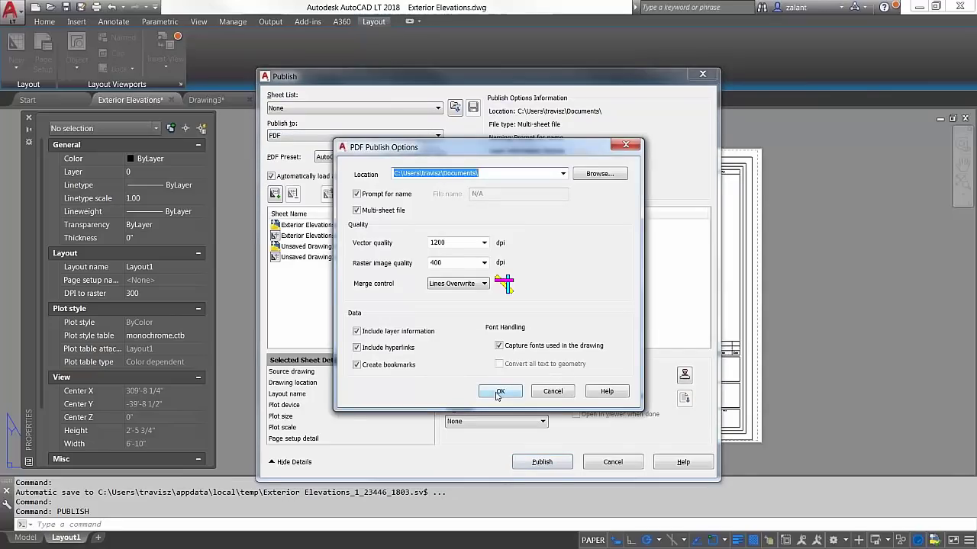
{"action": "left_click", "coordinate": [553, 392]}
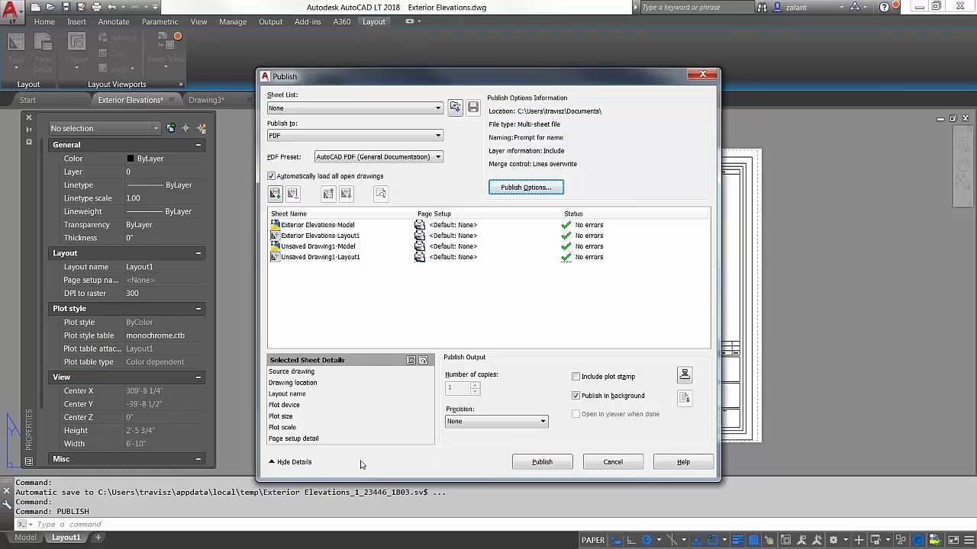
Start adding sheets to the publish list, check the include choices, and open the Manufacturing folder within the sample Sheet Sets.
{"action": "left_click", "coordinate": [275, 194]}
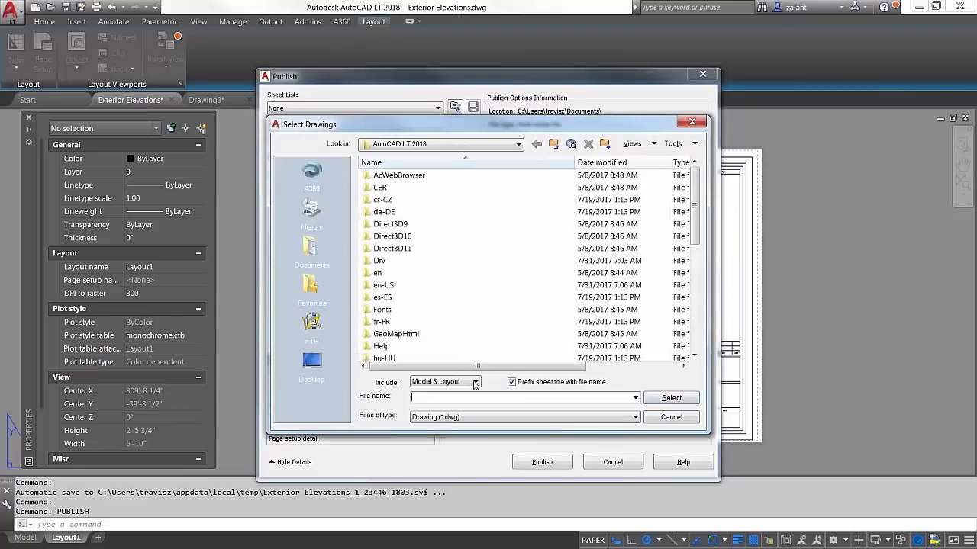
{"action": "left_click", "coordinate": [475, 384]}
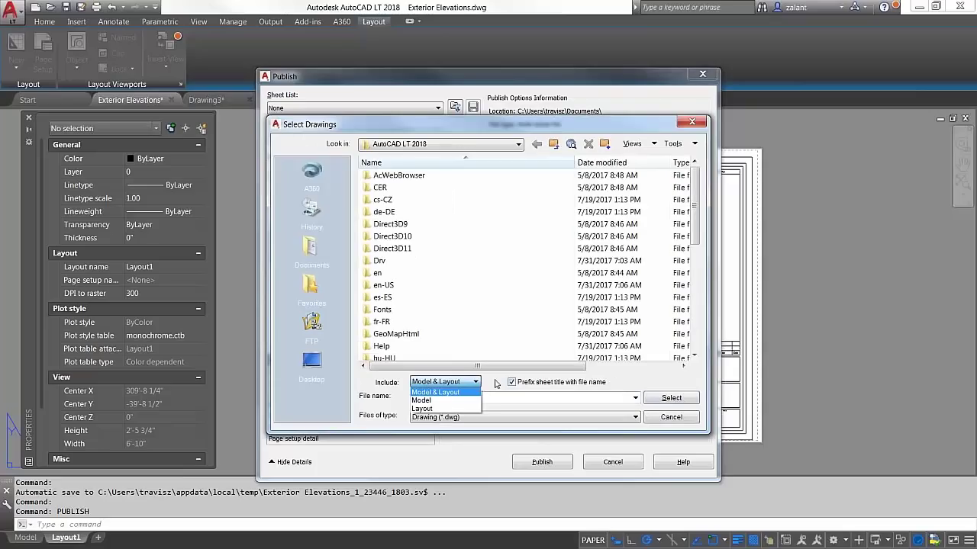
{"action": "left_click", "coordinate": [496, 384]}
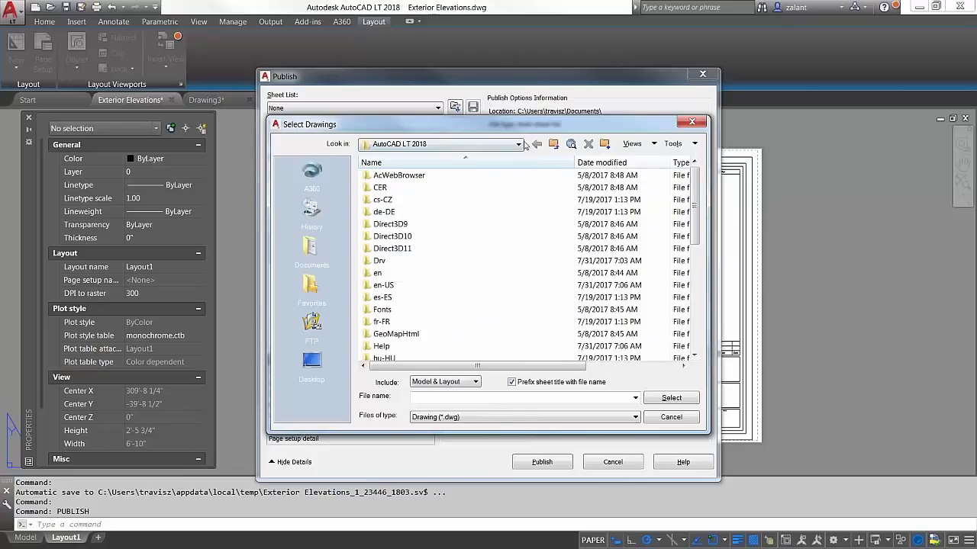
{"action": "left_click_drag", "start_coordinate": [698, 192], "coordinate": [697, 259]}
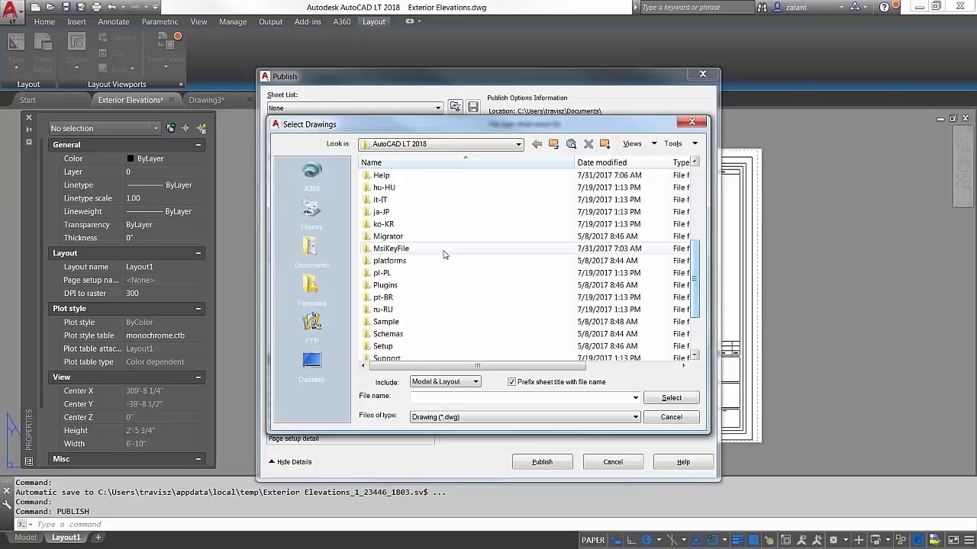
{"action": "left_click", "coordinate": [379, 323]}
{"action": "double_click", "coordinate": [379, 324]}
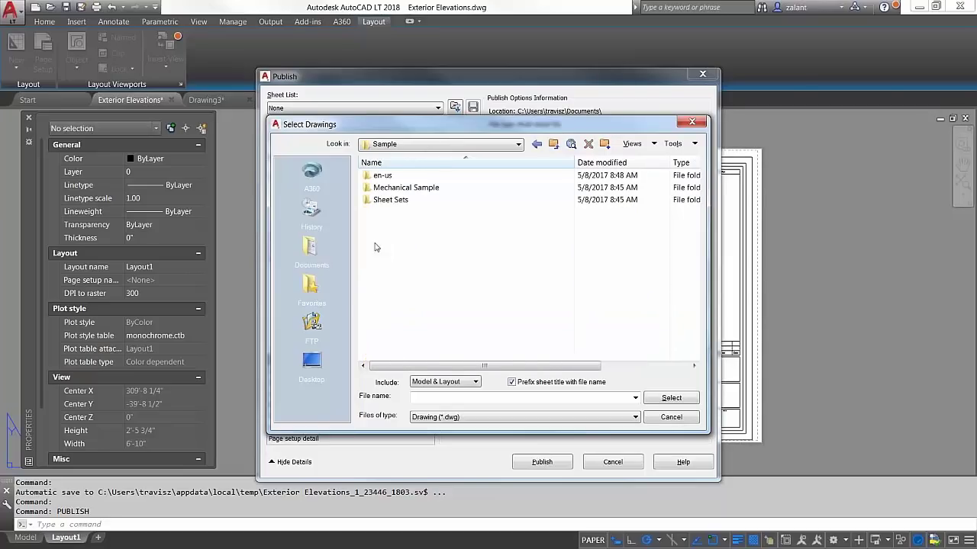
{"action": "double_click", "coordinate": [380, 201]}
{"action": "double_click", "coordinate": [384, 201]}
Add VW252-02-0300.dwg to the publish list, including only its Layout.
{"action": "left_click", "coordinate": [396, 238]}
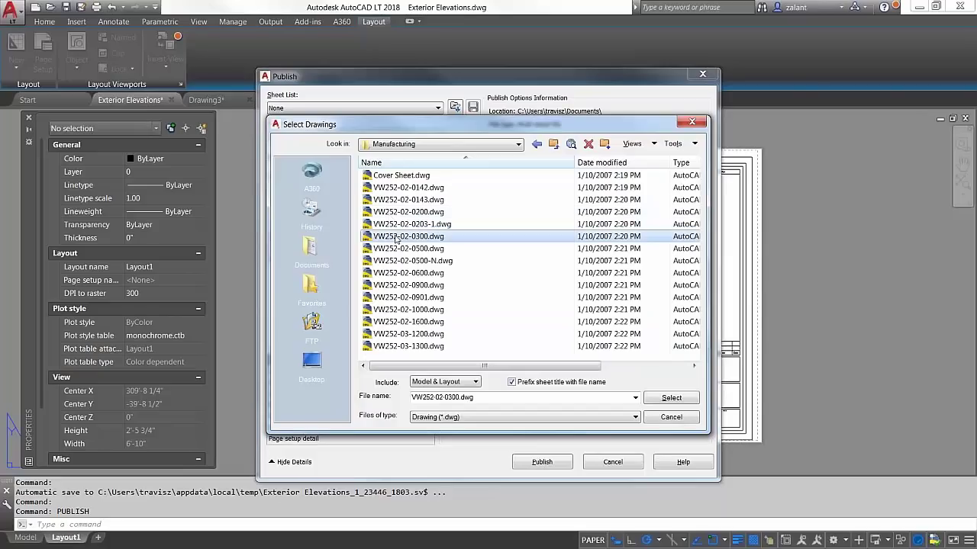
{"action": "left_click", "coordinate": [475, 381]}
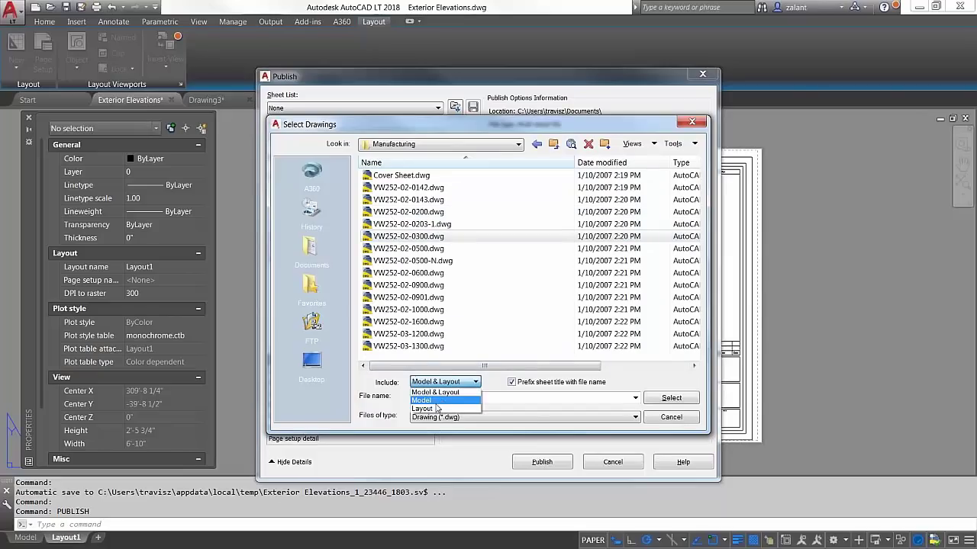
{"action": "left_click", "coordinate": [434, 410]}
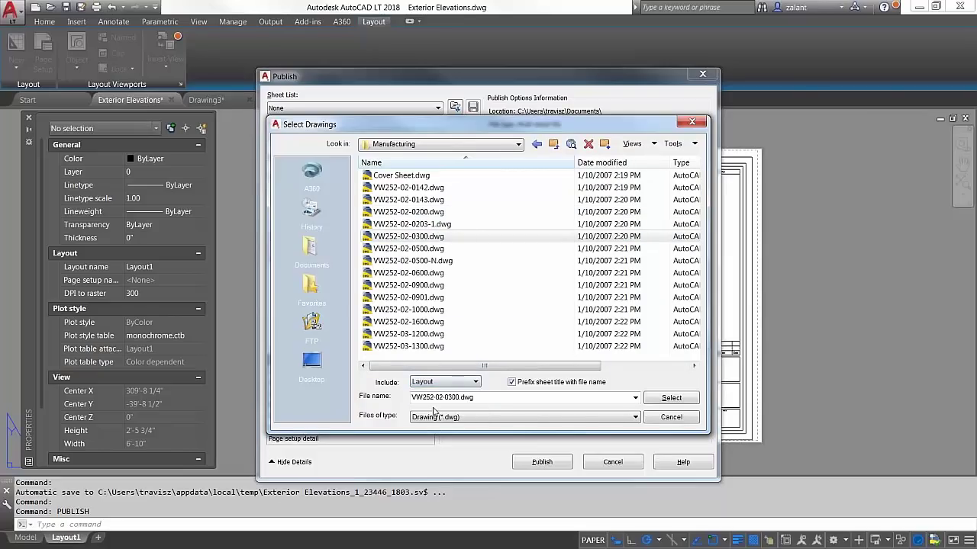
{"action": "left_click", "coordinate": [661, 400]}
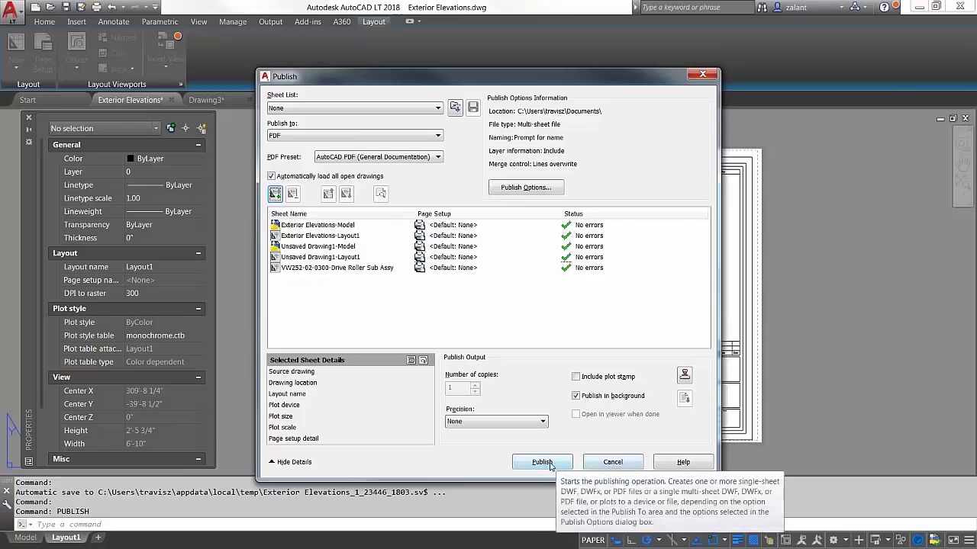
Remove the Model and Layout1 sheets of Exterior Elevations and Unsaved Drawing1 from the publish list.
{"action": "left_click", "coordinate": [308, 226]}
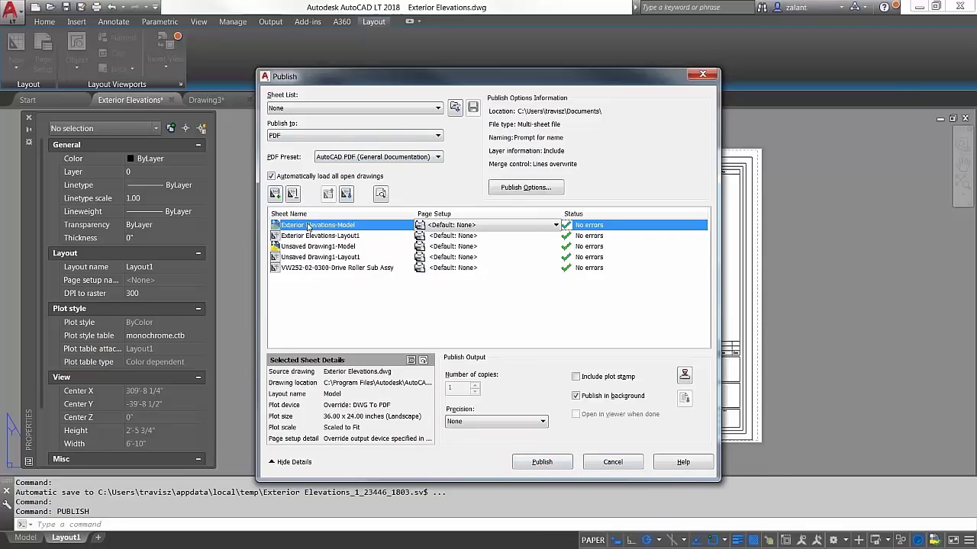
{"action": "left_click", "coordinate": [314, 259], "text": "shift"}
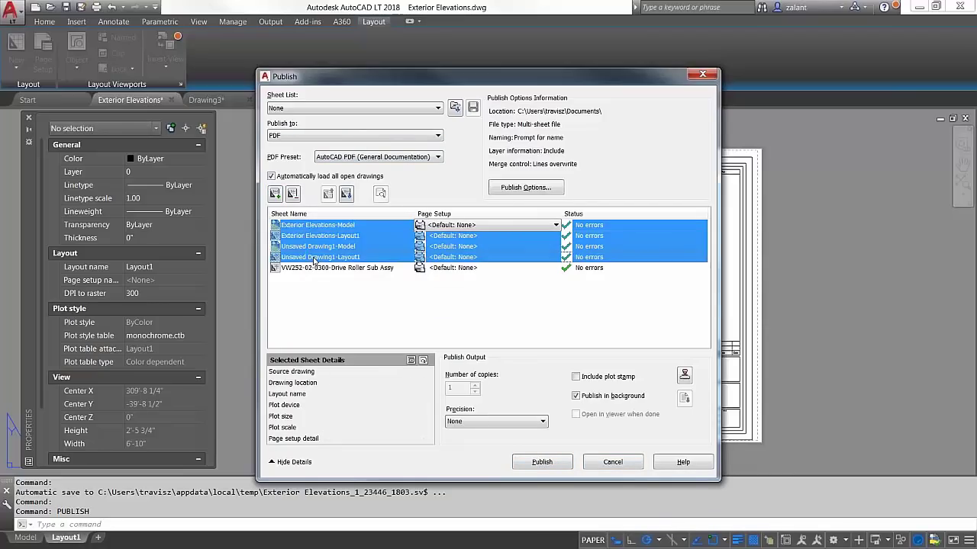
{"action": "right_click", "coordinate": [314, 260]}
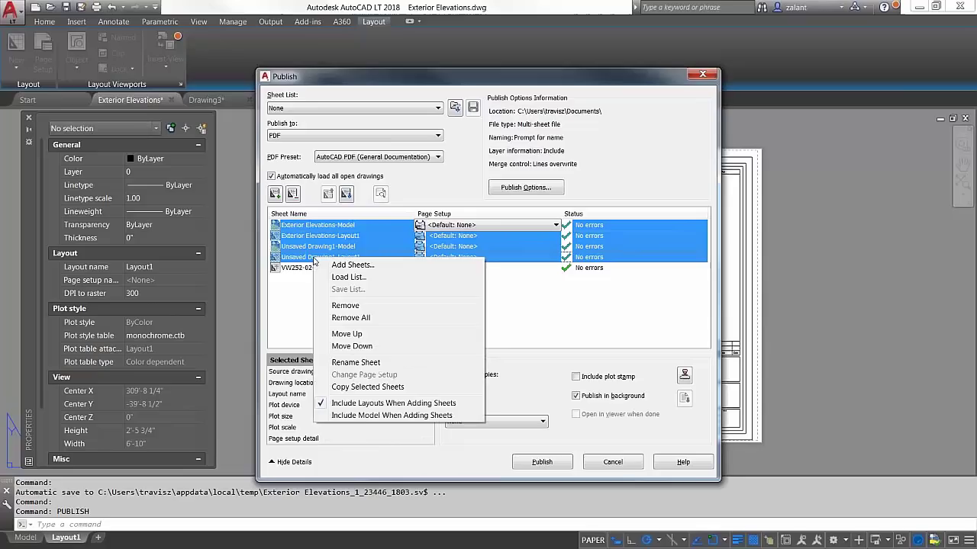
{"action": "left_click", "coordinate": [343, 306]}
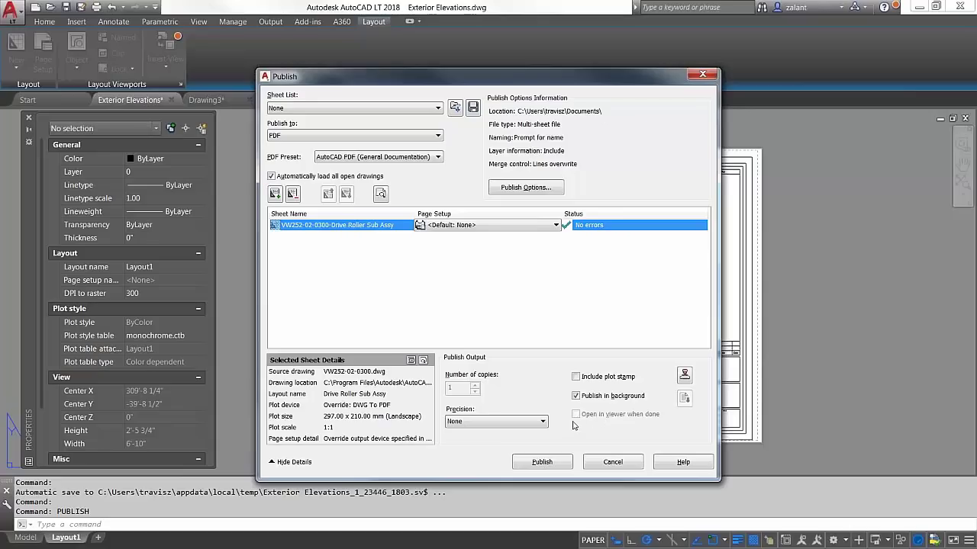
Publish the listed sheet to Exterior Elevations.pdf in My Documents without saving the sheet list, and dismiss the background job message.
{"action": "left_click", "coordinate": [544, 463]}
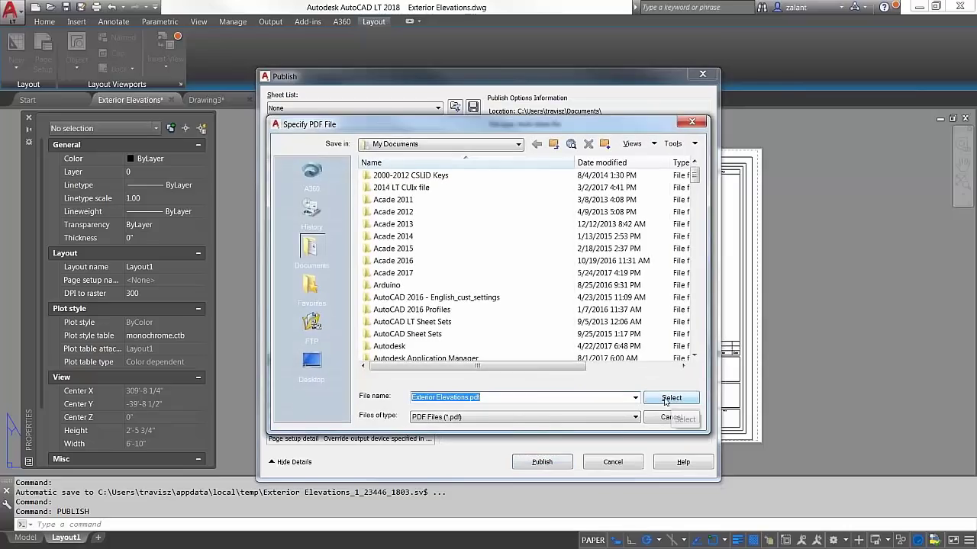
{"action": "left_click", "coordinate": [669, 400]}
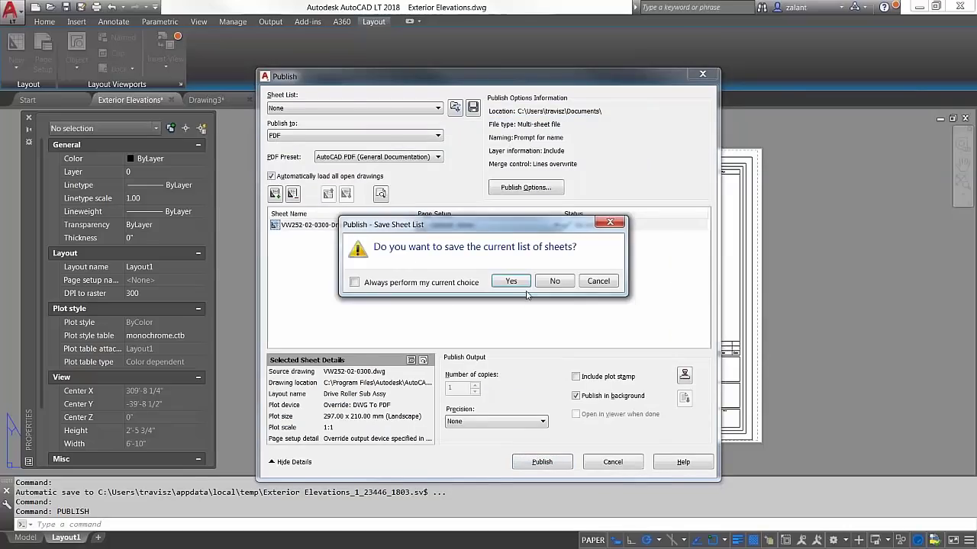
{"action": "left_click", "coordinate": [551, 283]}
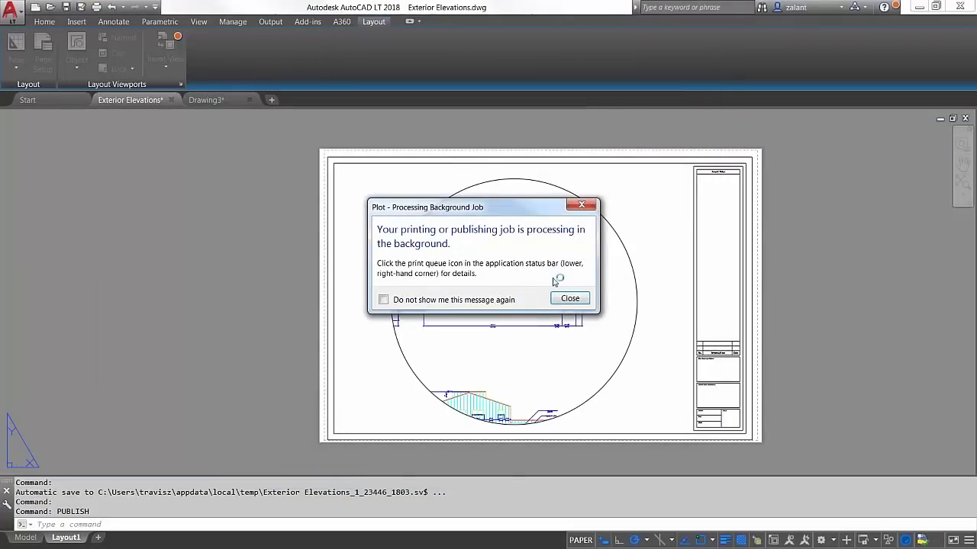
{"action": "left_click", "coordinate": [570, 299]}
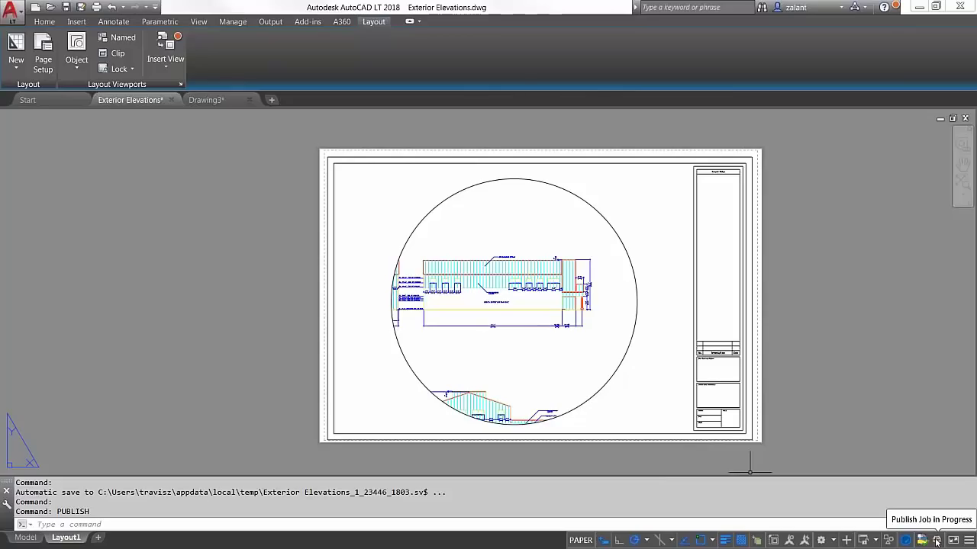
Reopen Publish, check the drawing selection and its include option without adding anything, and close without saving the sheet list.
{"action": "left_click", "coordinate": [303, 525]}
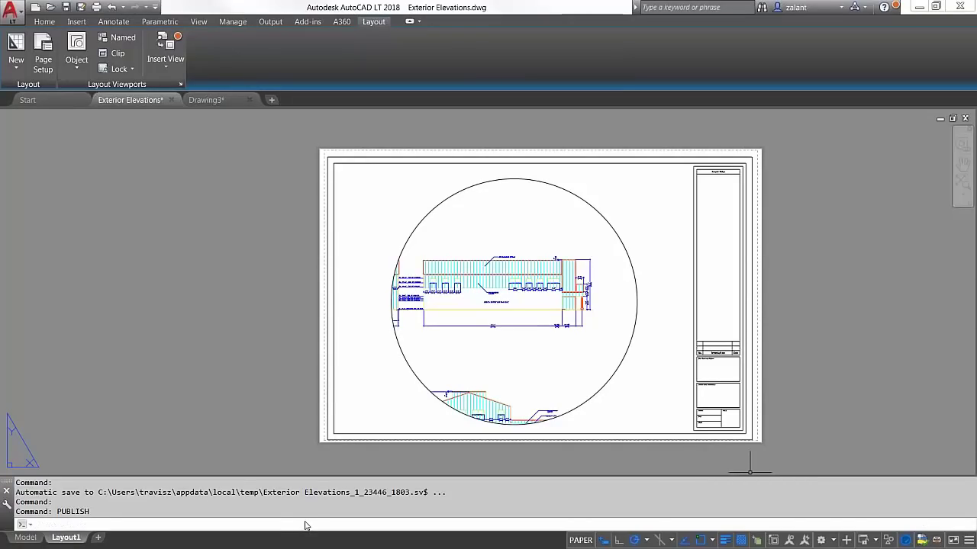
{"action": "key", "text": "Up"}
{"action": "key", "text": "Return"}
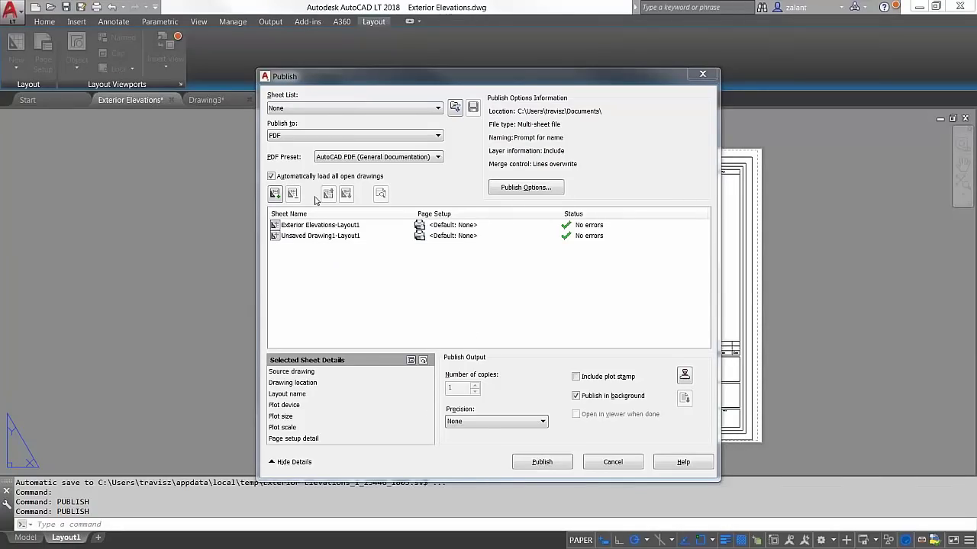
{"action": "left_click", "coordinate": [274, 194]}
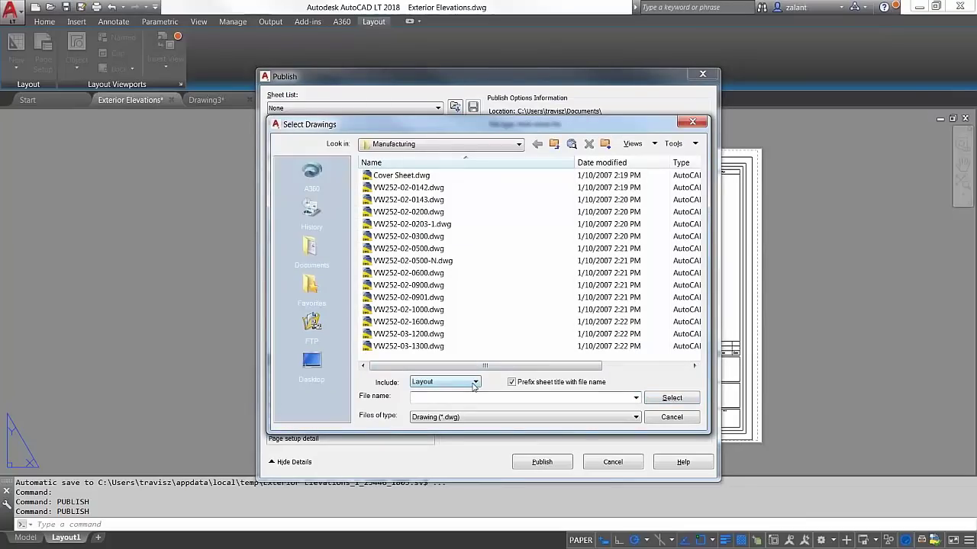
{"action": "left_click", "coordinate": [671, 418]}
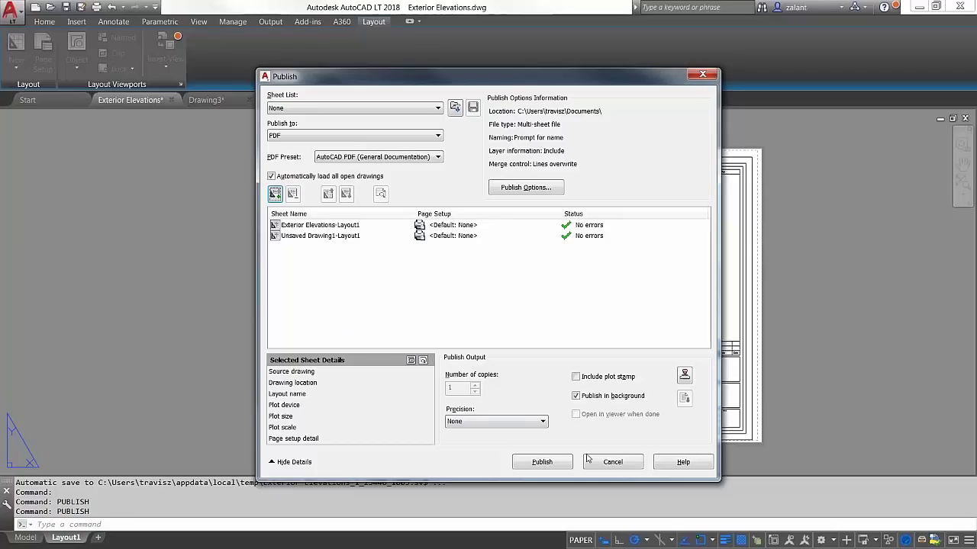
{"action": "left_click", "coordinate": [613, 461]}
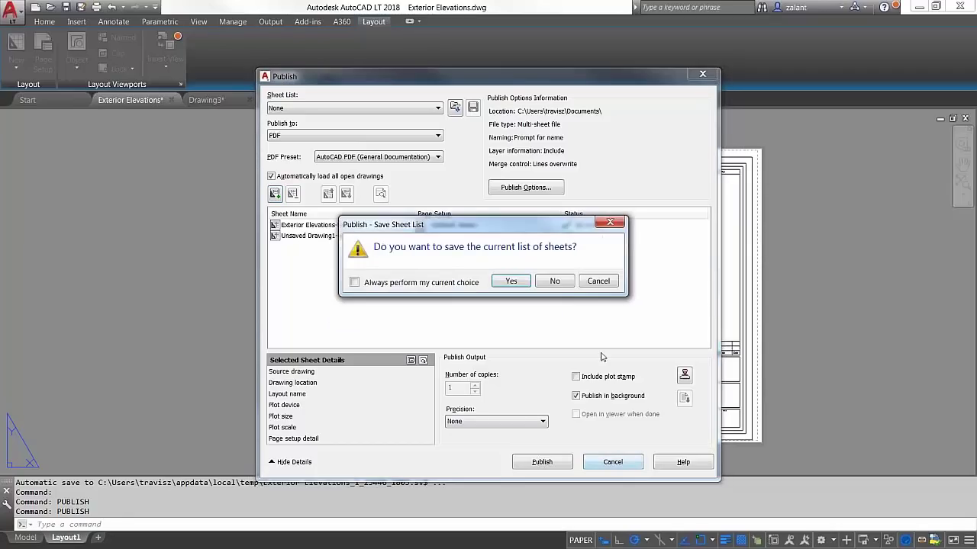
{"action": "left_click", "coordinate": [561, 283]}
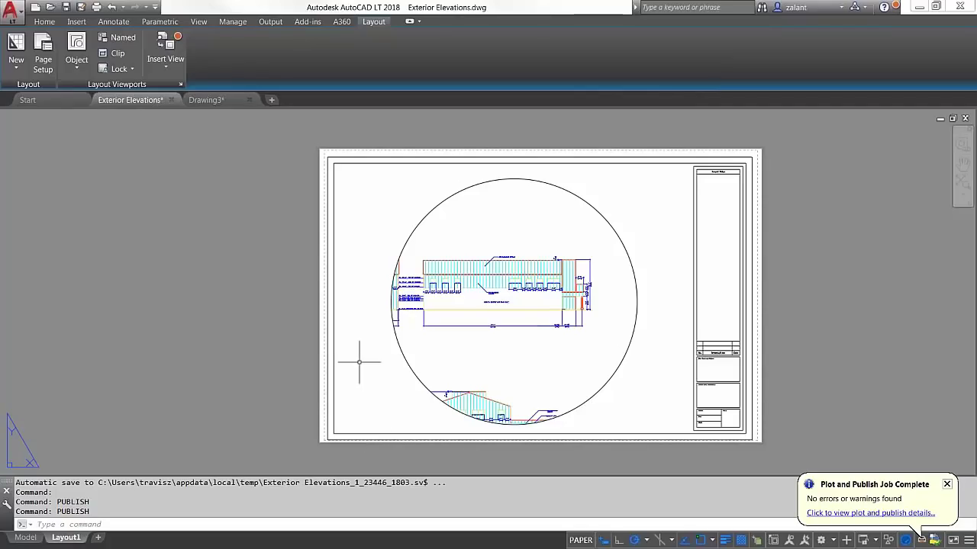
Review the page setups available for Layout1 in the Page Setup Manager and close it.
{"action": "right_click", "coordinate": [68, 538]}
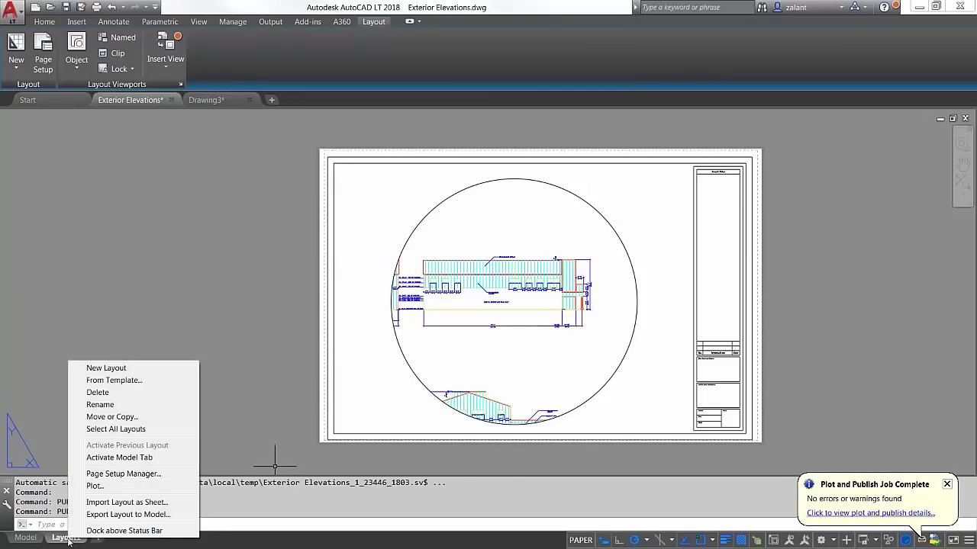
{"action": "left_click", "coordinate": [114, 474]}
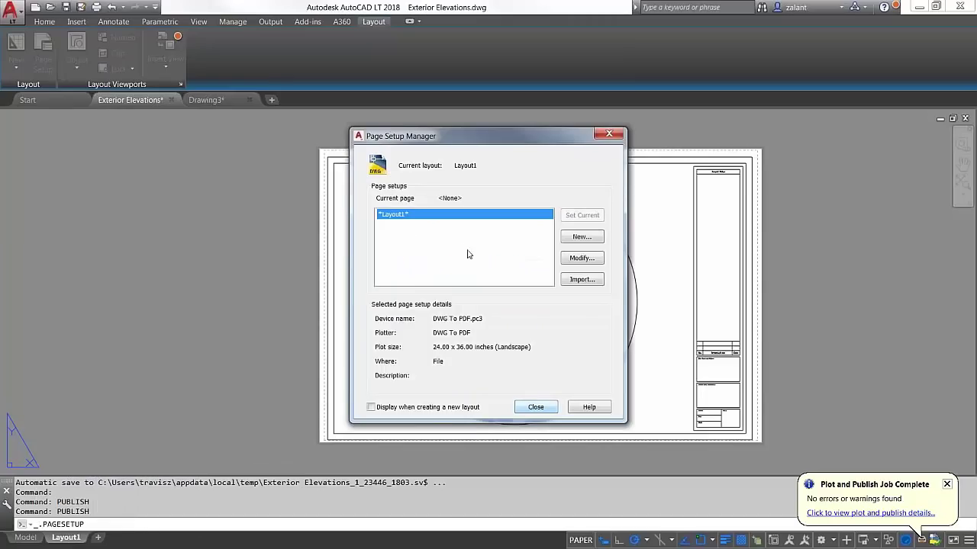
{"action": "left_click", "coordinate": [536, 406]}
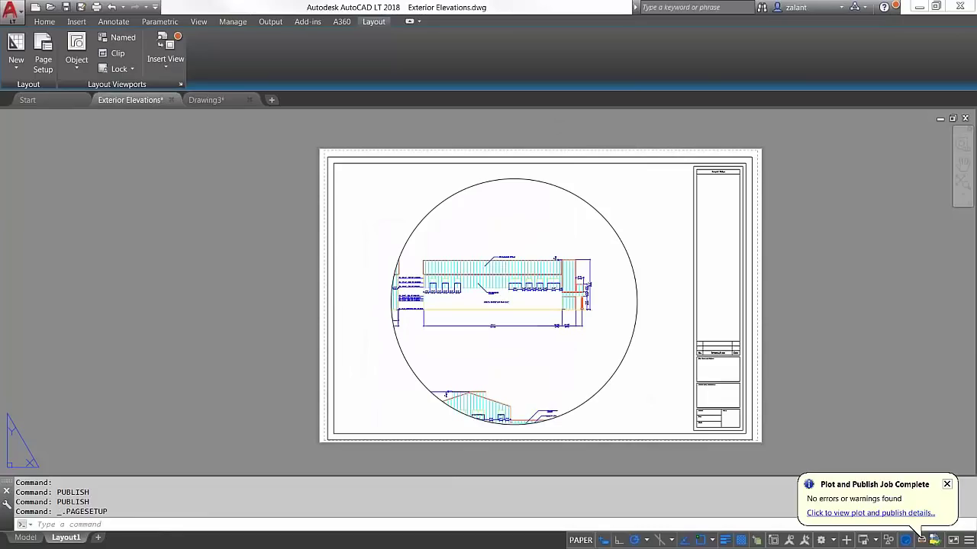
Reopen Publish, examine the page setups assigned to both listed sheets, and close without saving the sheet list.
{"action": "key", "text": "Return"}
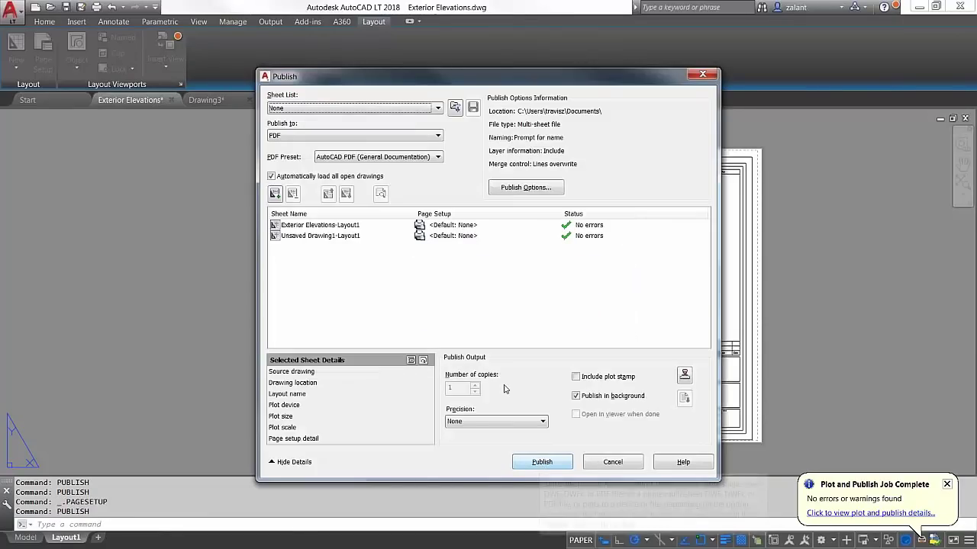
{"action": "left_click", "coordinate": [470, 226]}
{"action": "left_click", "coordinate": [465, 236]}
{"action": "left_click", "coordinate": [397, 284]}
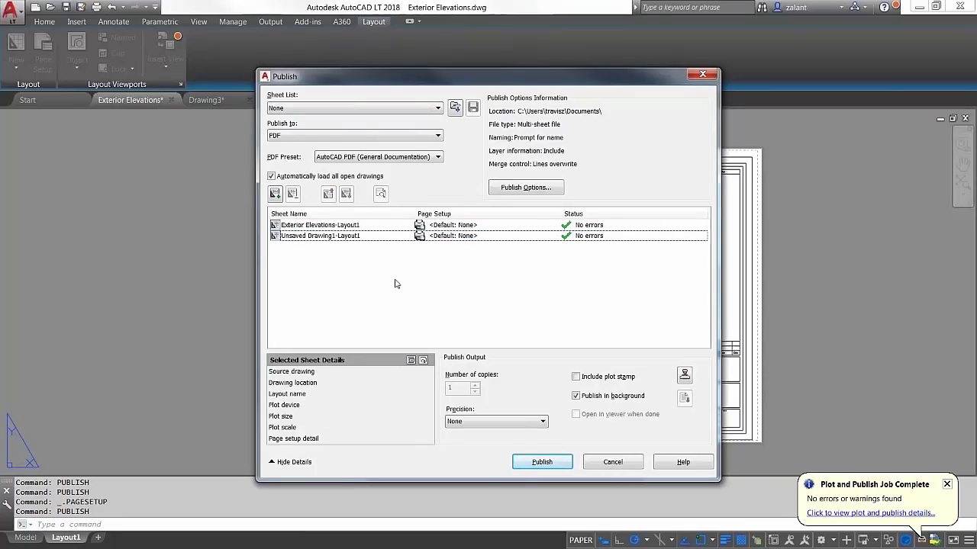
{"action": "left_click", "coordinate": [613, 463]}
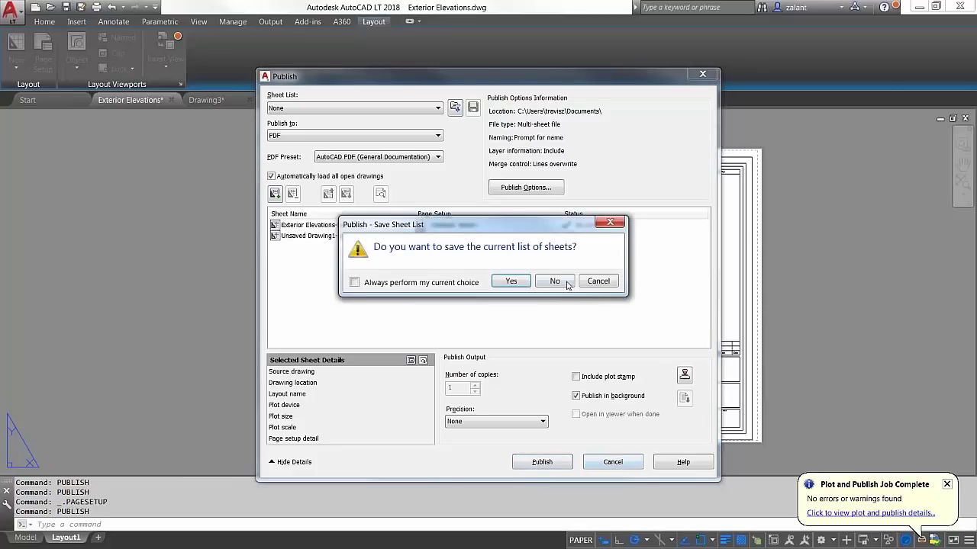
{"action": "left_click", "coordinate": [564, 282]}
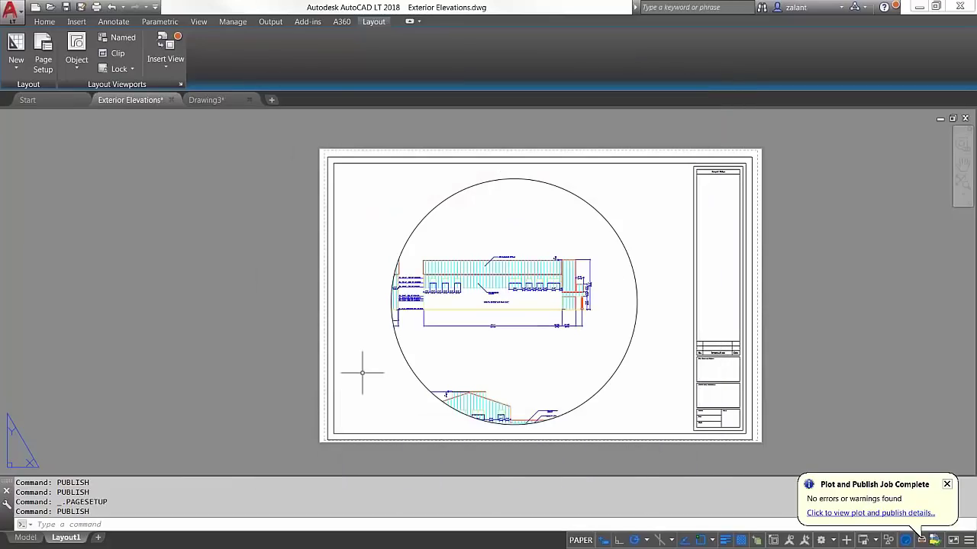
{"action": "type", "text": "pagestu'"}
{"action": "key", "text": "Return"}
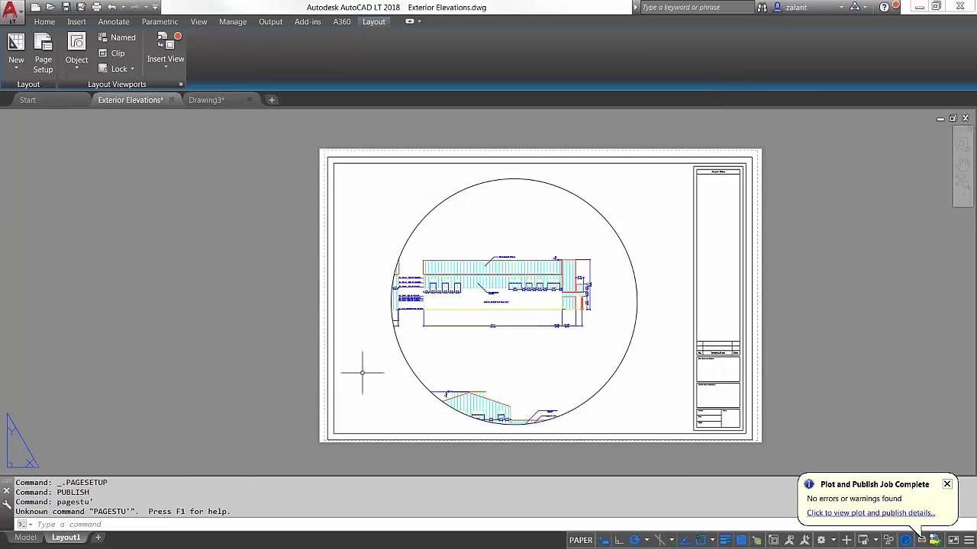
{"action": "key", "text": "Return"}
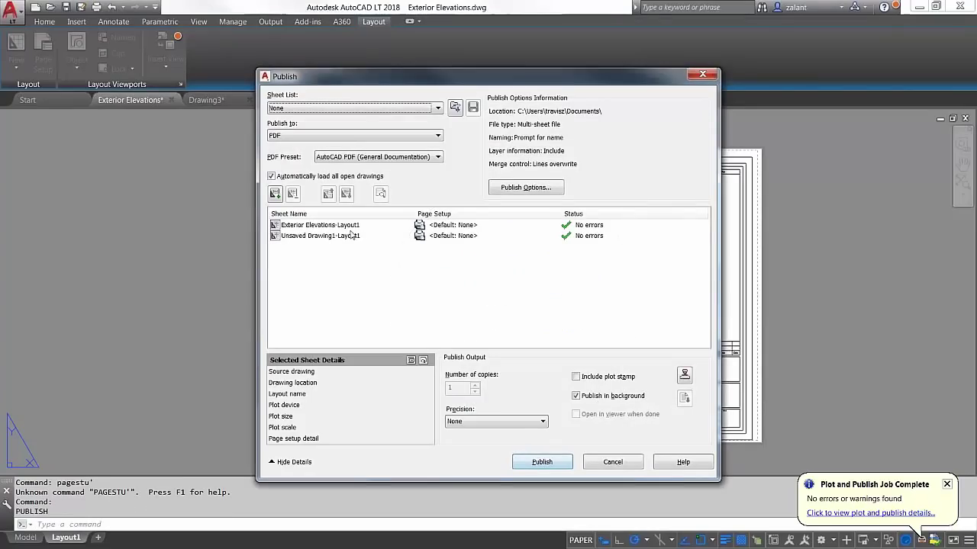
{"action": "left_click", "coordinate": [616, 464]}
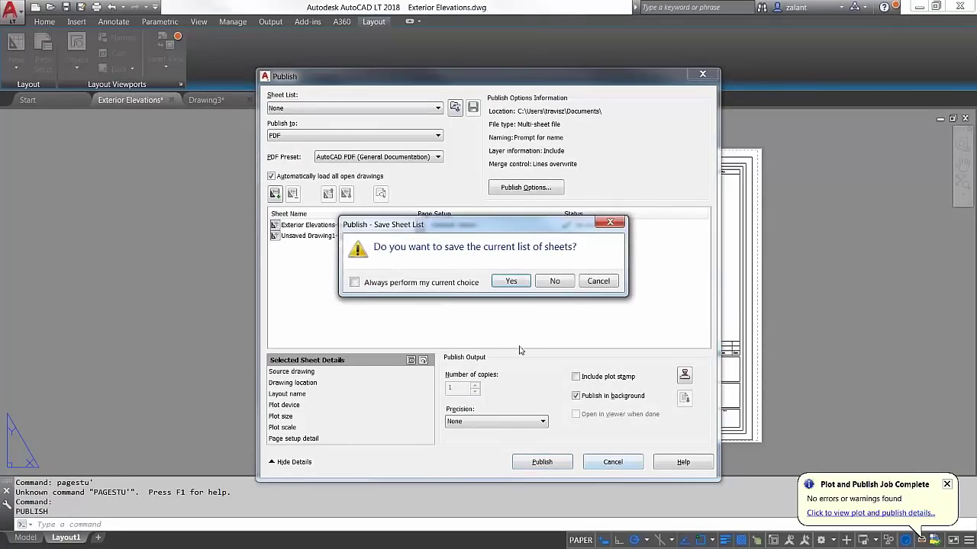
{"action": "left_click", "coordinate": [556, 281]}
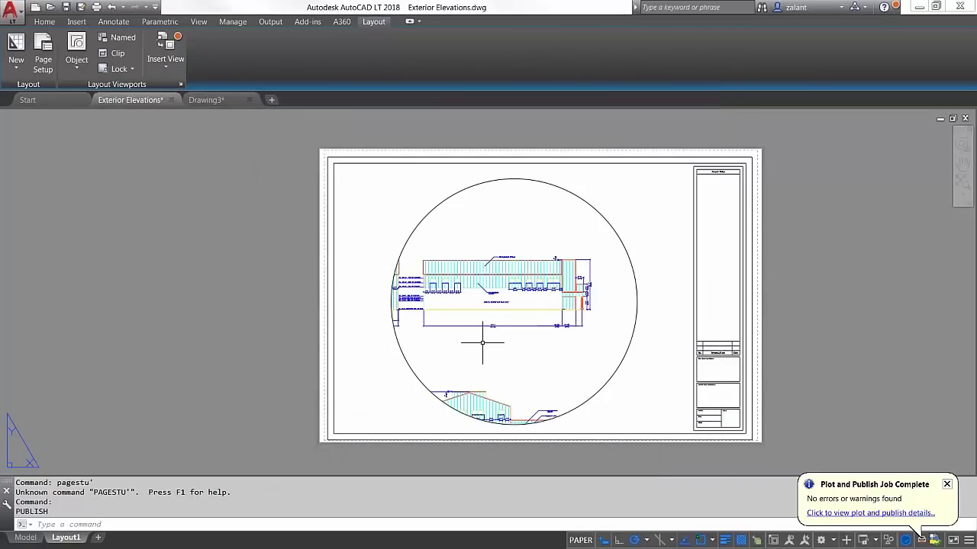
Create a page setup named B&W PDF based on Layout1, accept its inherited plot settings, and close the Page Setup Manager.
{"action": "left_click", "coordinate": [43, 53]}
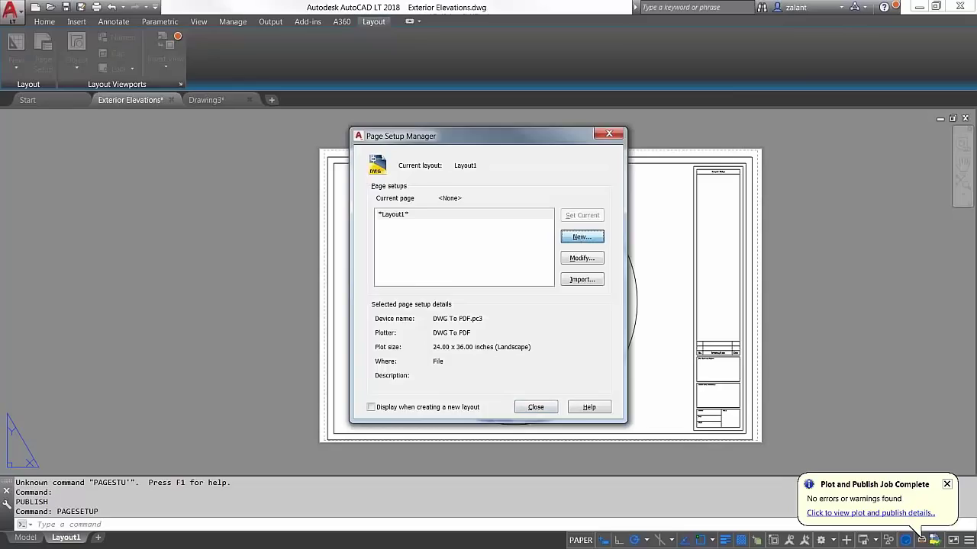
{"action": "left_click", "coordinate": [582, 236]}
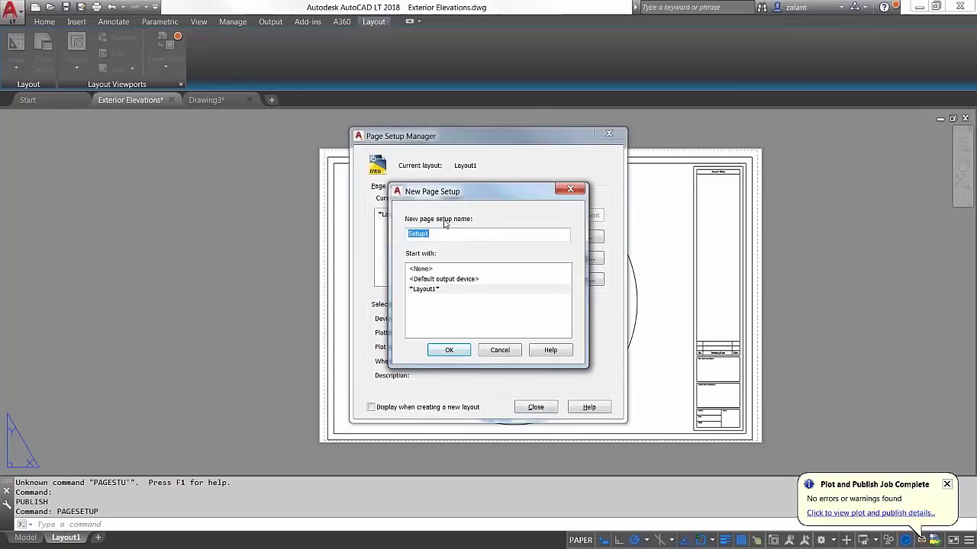
{"action": "type", "text": "B&W PDF"}
{"action": "left_click", "coordinate": [451, 351]}
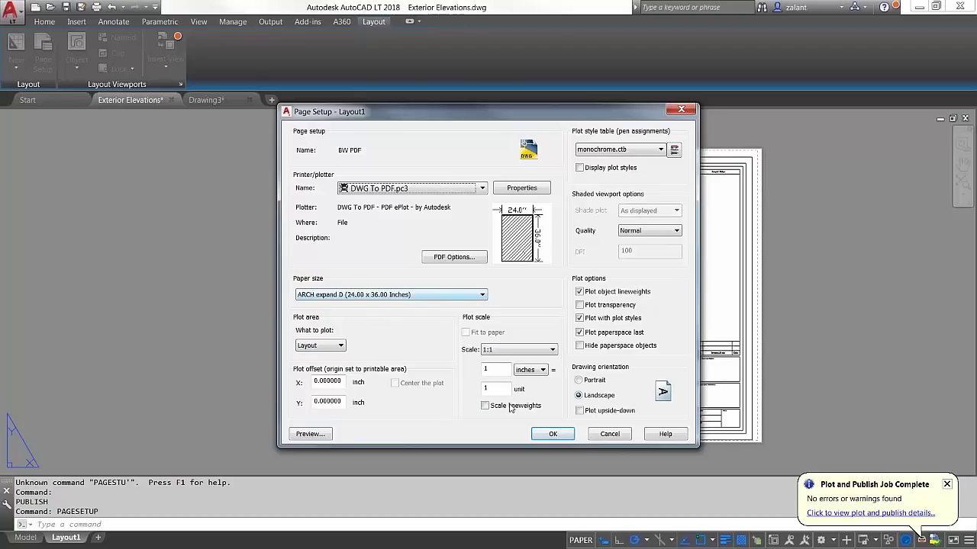
{"action": "left_click", "coordinate": [555, 434]}
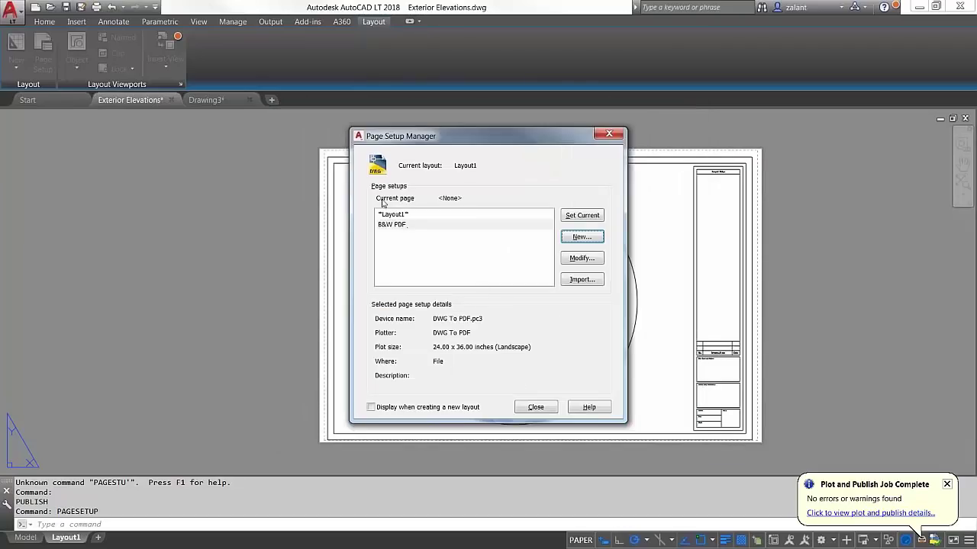
{"action": "left_click", "coordinate": [398, 226]}
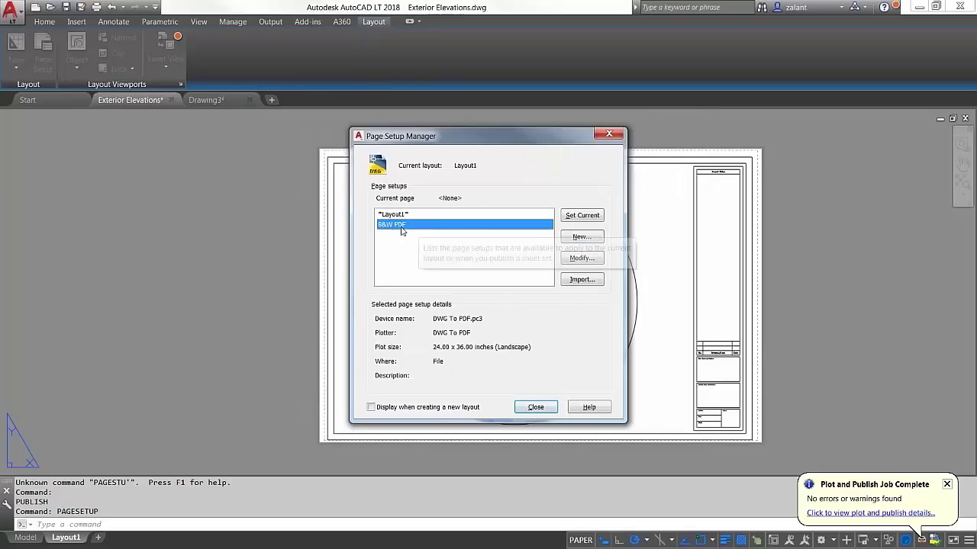
{"action": "left_click", "coordinate": [537, 409]}
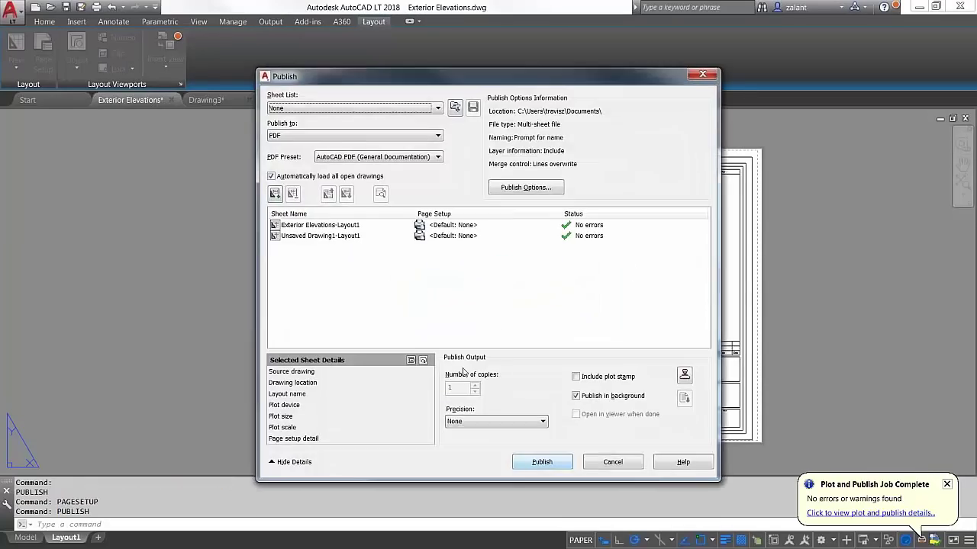
Assign the B&W PDF page setup to both the Exterior Elevations and Unsaved Drawing1 Layout1 sheets in the publish list.
{"action": "left_click", "coordinate": [320, 227]}
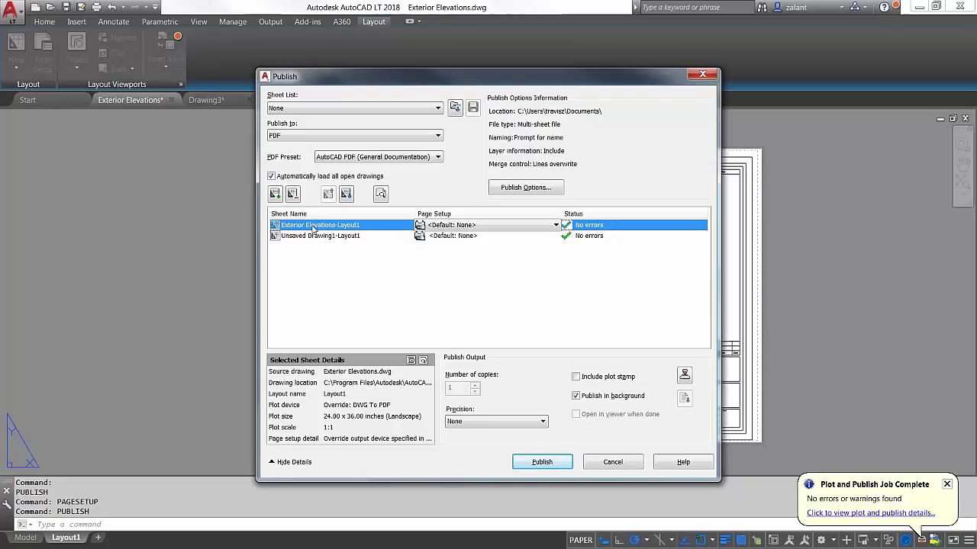
{"action": "key", "text": "shift+Down"}
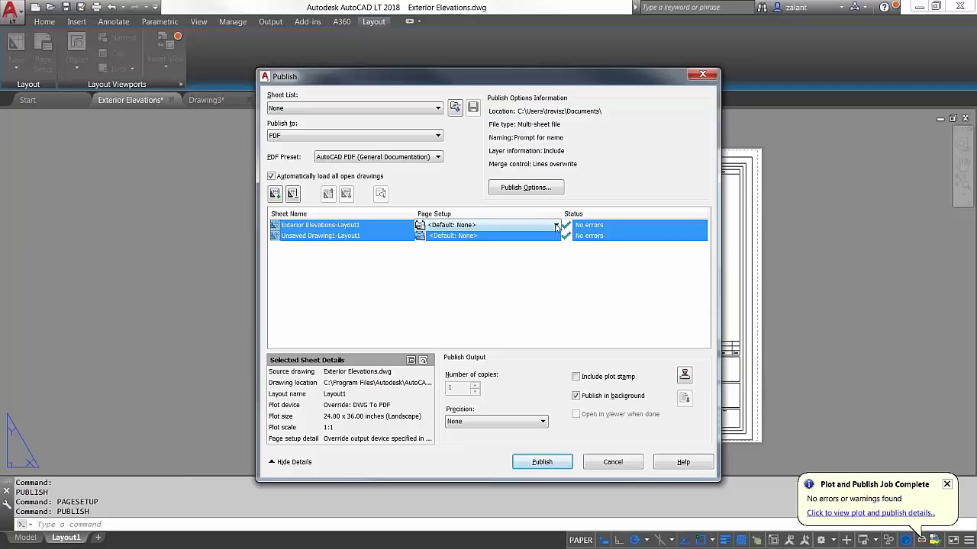
{"action": "left_click", "coordinate": [557, 227]}
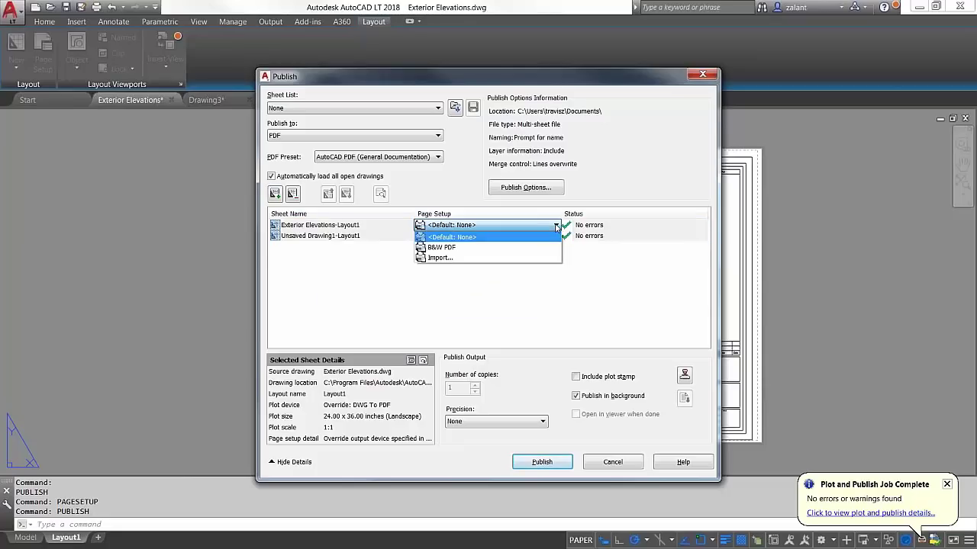
{"action": "left_click", "coordinate": [441, 249]}
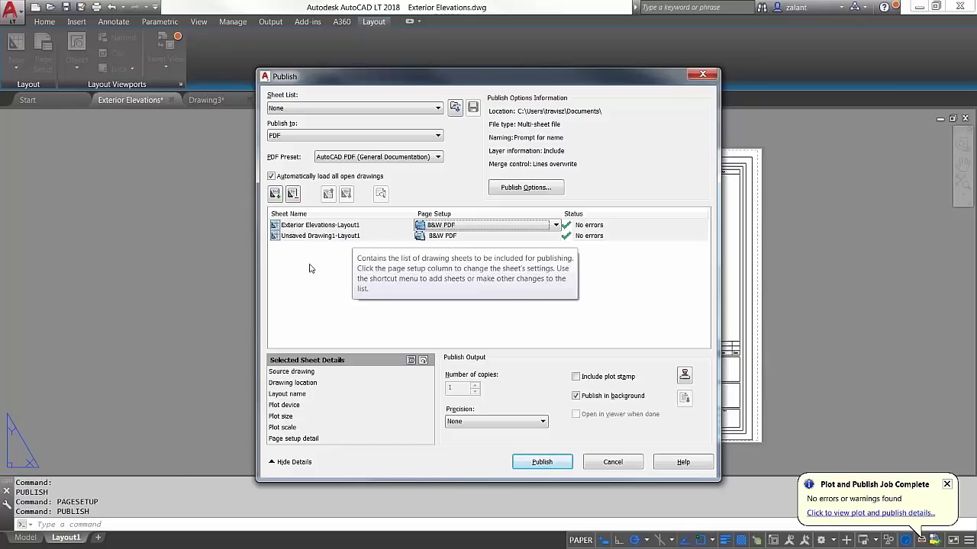
Return the Exterior Elevations Layout1 sheet to its default page setup, and cancel publishing without saving the sheet list.
{"action": "left_click", "coordinate": [333, 227]}
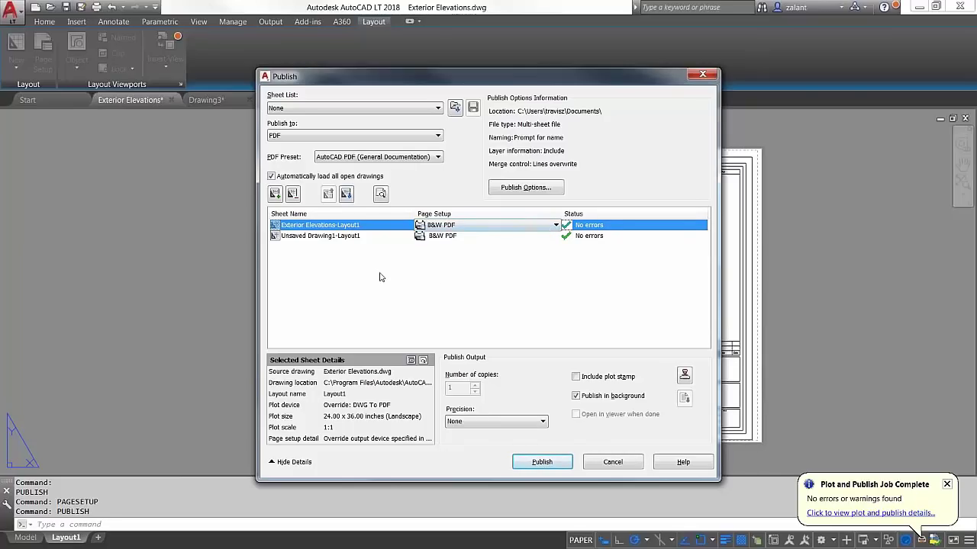
{"action": "left_click", "coordinate": [548, 229]}
{"action": "left_click", "coordinate": [519, 237]}
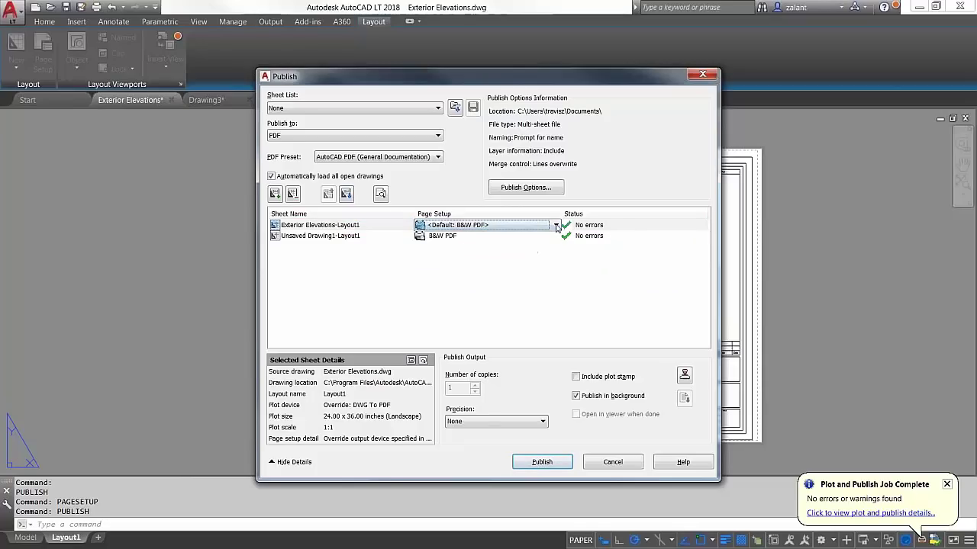
{"action": "left_click", "coordinate": [534, 226]}
{"action": "left_click", "coordinate": [390, 260]}
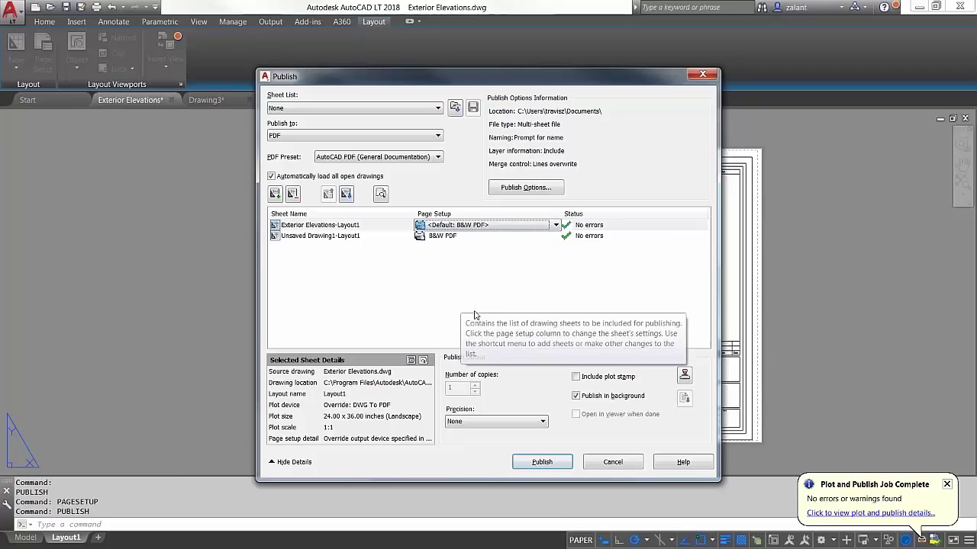
{"action": "left_click", "coordinate": [538, 463]}
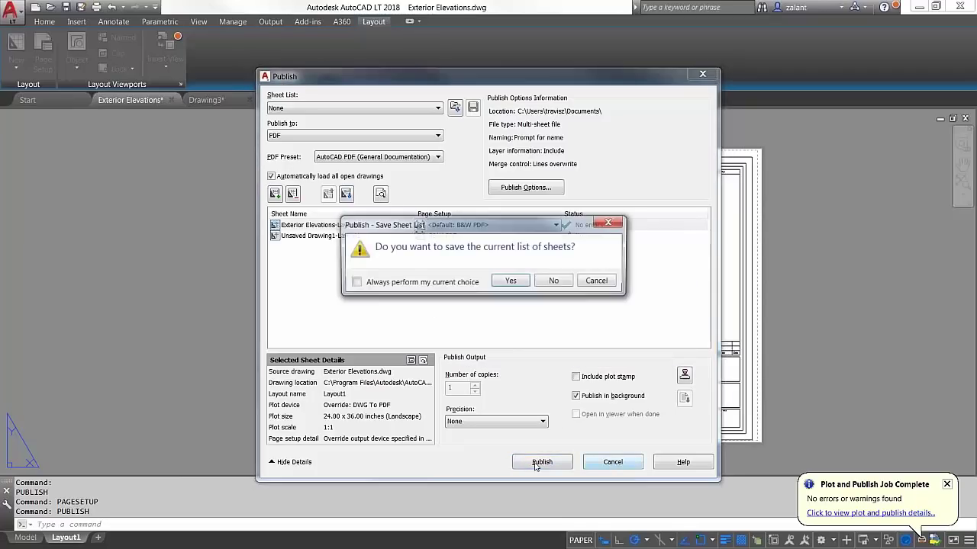
{"action": "left_click", "coordinate": [555, 281]}
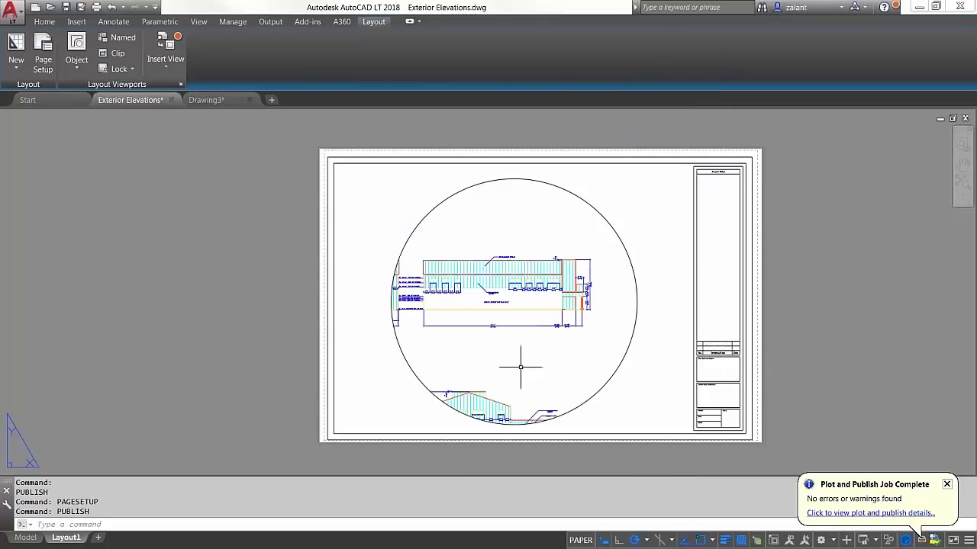